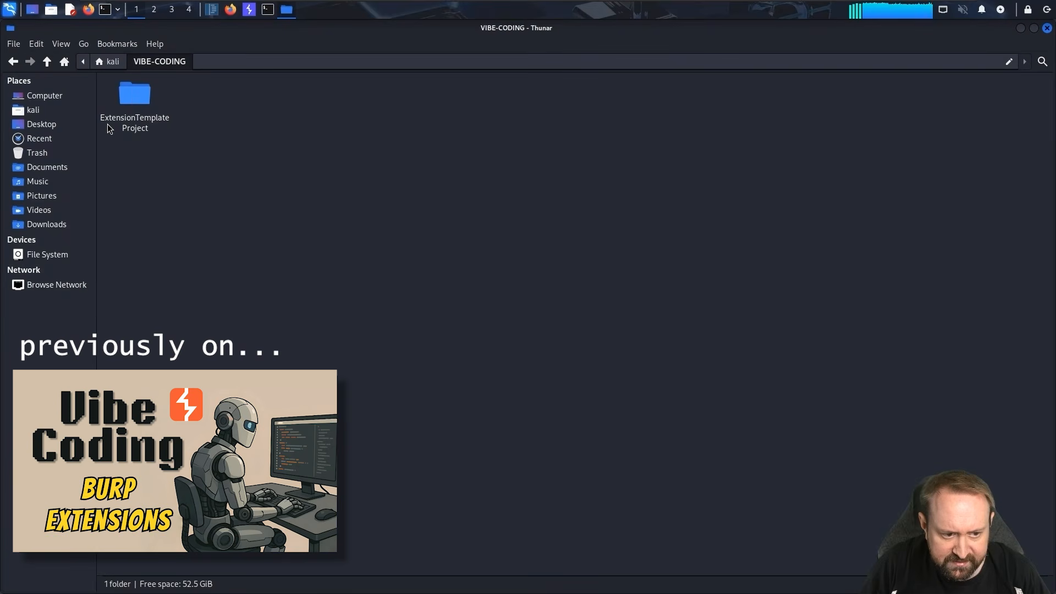
# Open the ExtensionTemplateProject folder and scroll through the design-doc material.
pyautogui.doubleClick(151, 123)
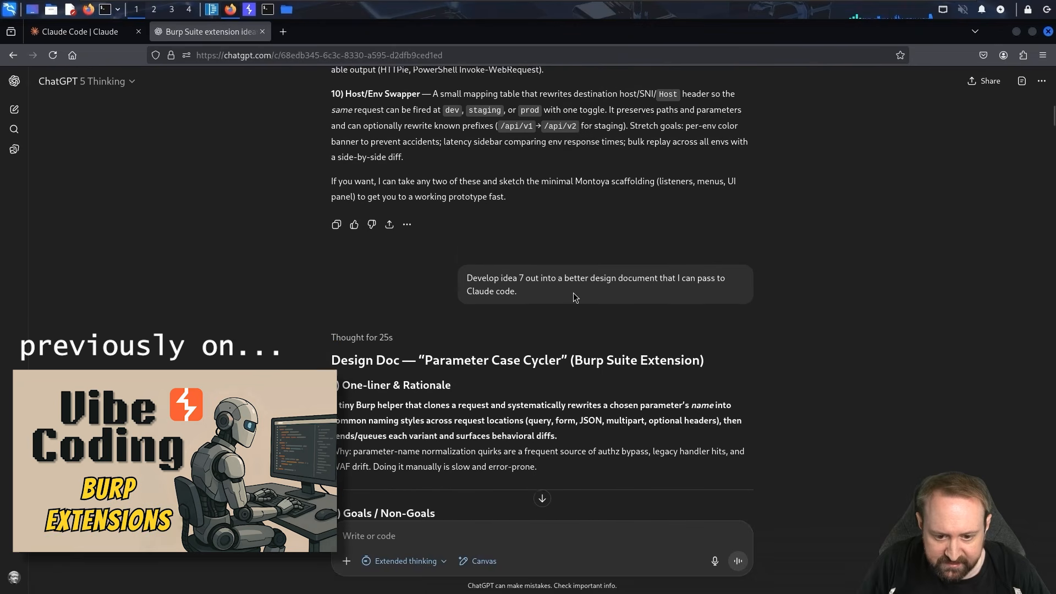
pyautogui.scroll(-2, 574, 292)
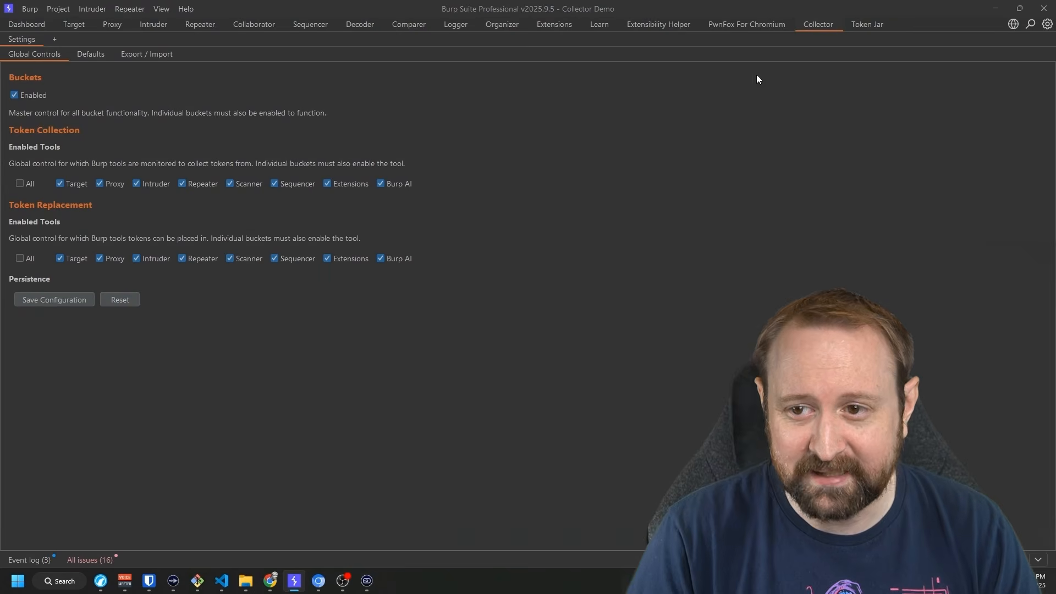
# Switch to the Token Jar extension's tab.
pyautogui.click(858, 26)
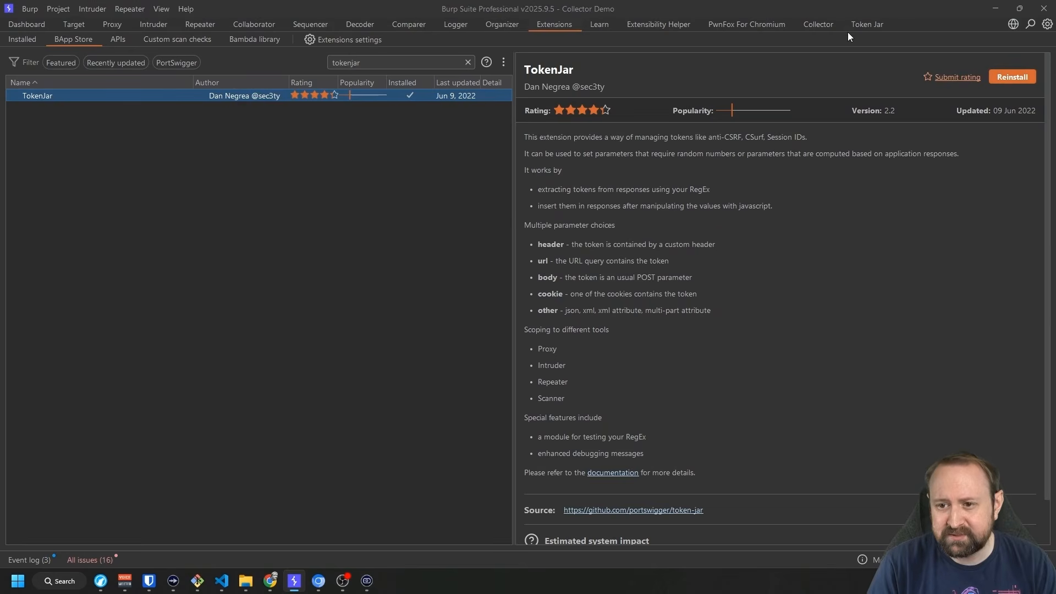
# On the Token Jar tab, read through the Getting Started help, then close it.
pyautogui.click(864, 26)
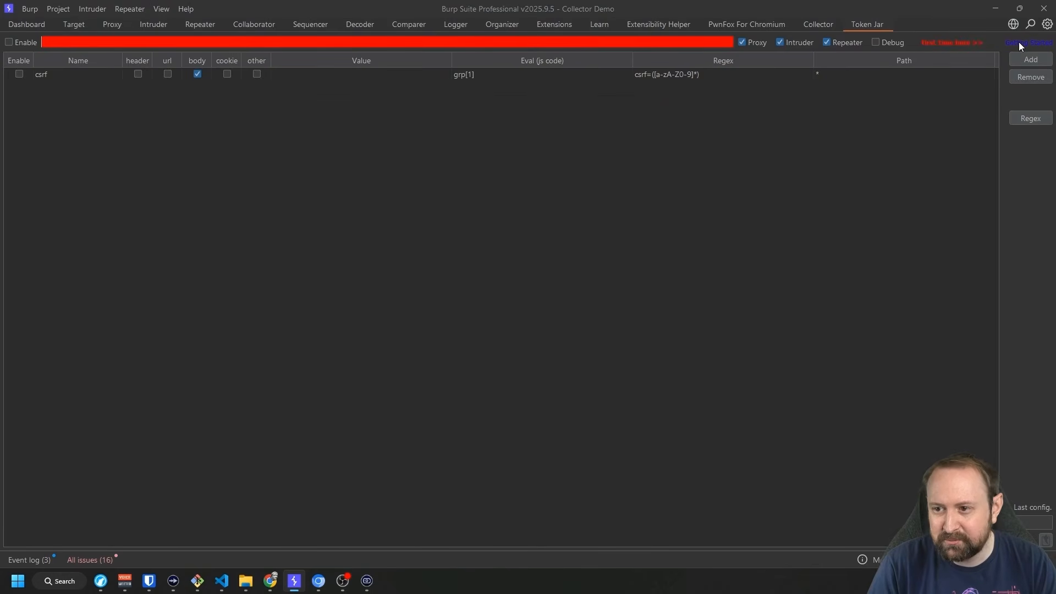
pyautogui.click(1019, 42)
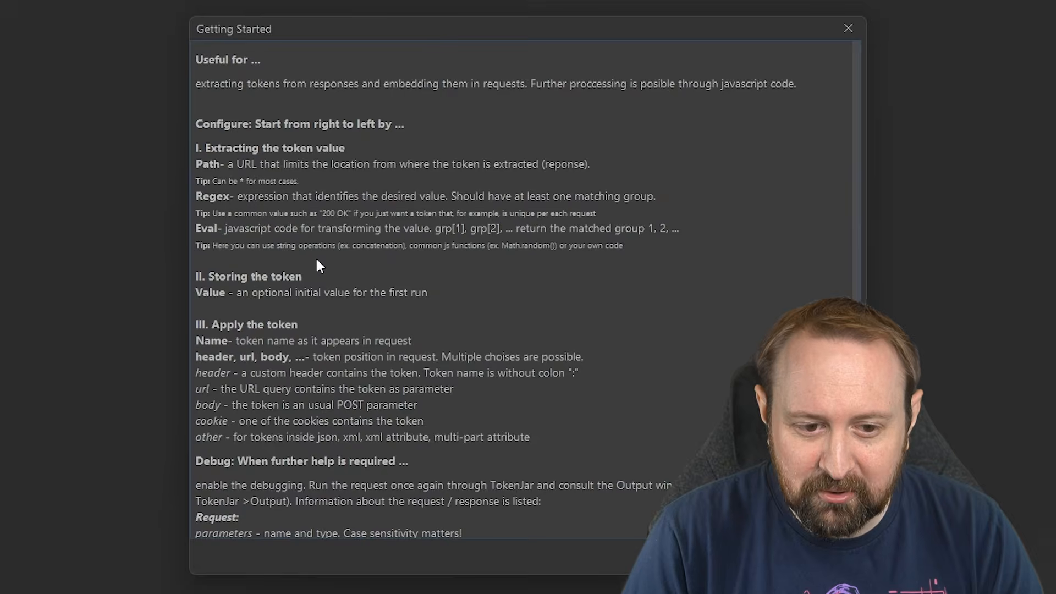
pyautogui.scroll(-5, 316, 260)
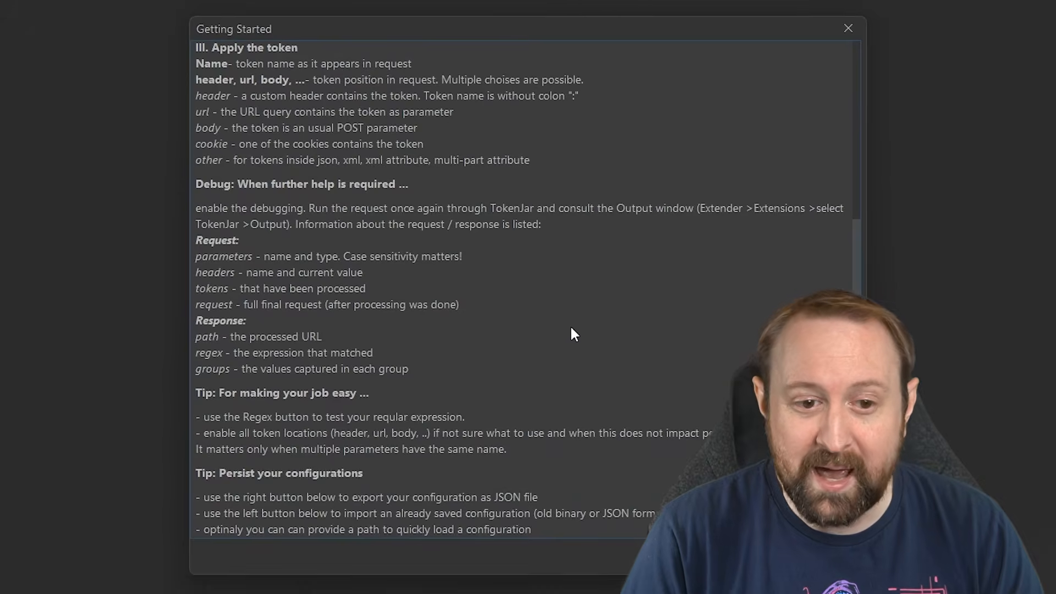
pyautogui.scroll(5, 572, 329)
pyautogui.click(848, 28)
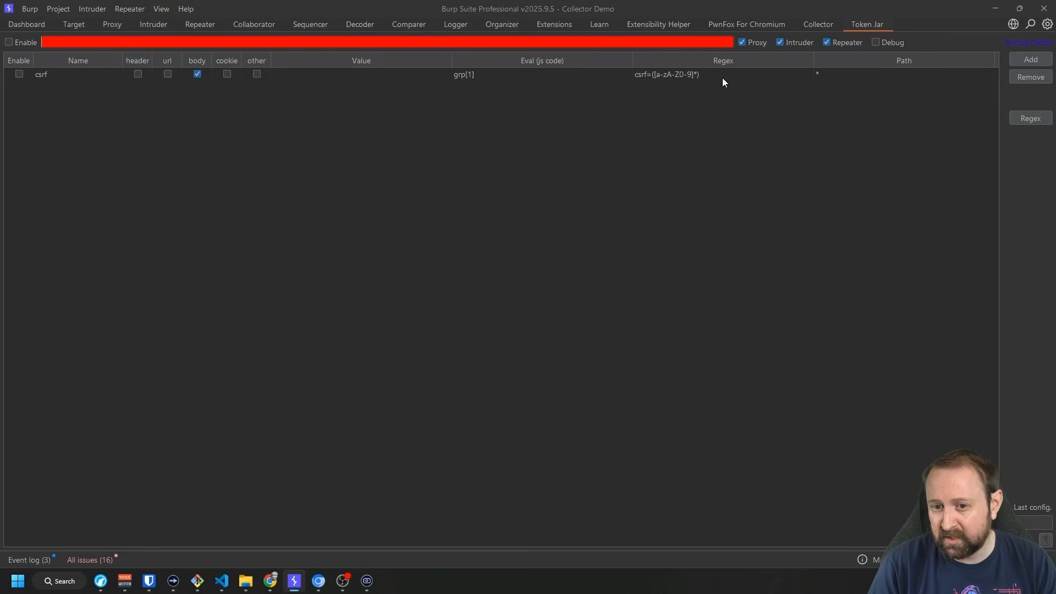
# Review the Collector tab's Defaults and Export / Import pages, ending on Global Controls.
pyautogui.click(821, 23)
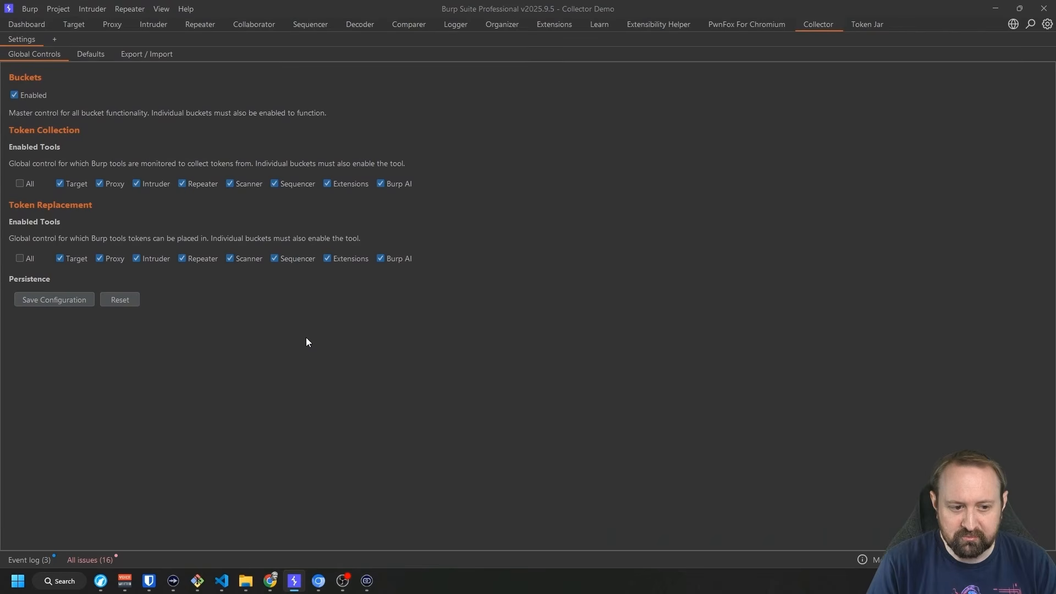
pyautogui.click(92, 55)
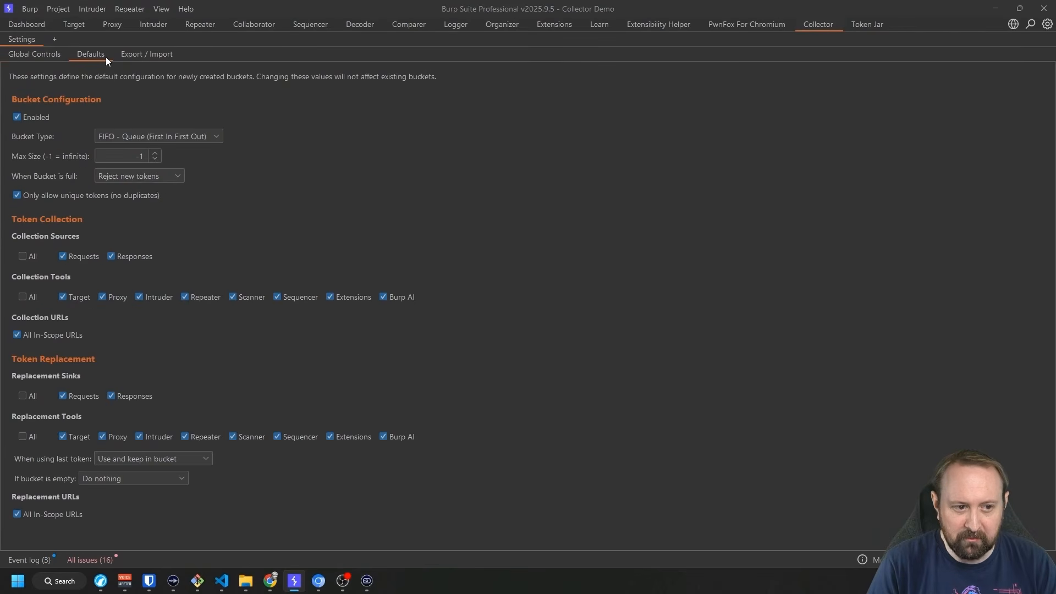
pyautogui.click(131, 55)
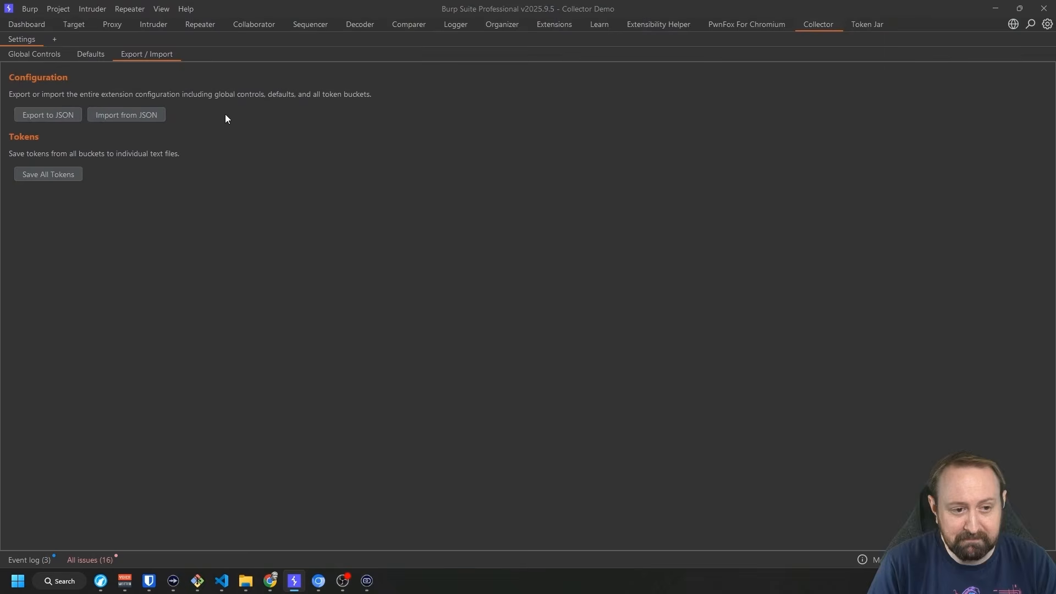
pyautogui.click(54, 58)
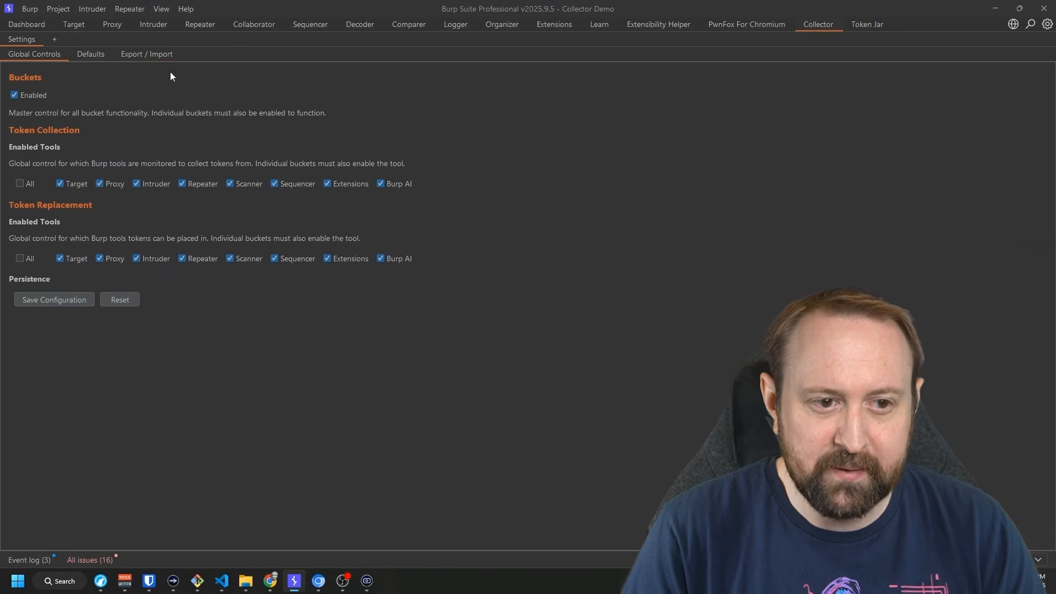
# Log in to the Collector Demo app with the admin username and account password.
pyautogui.click(319, 582)
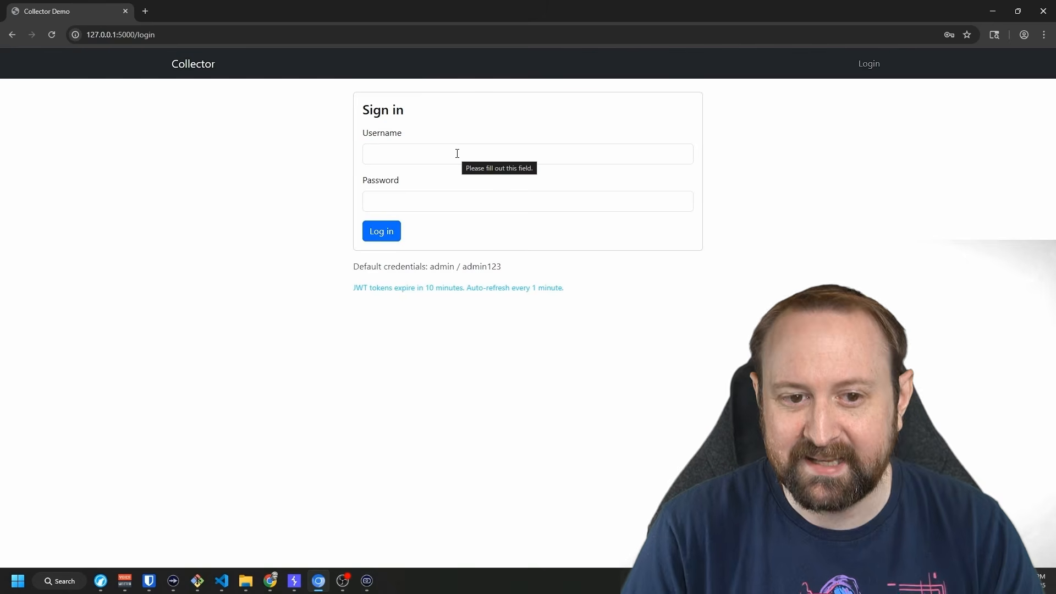
pyautogui.click(424, 157)
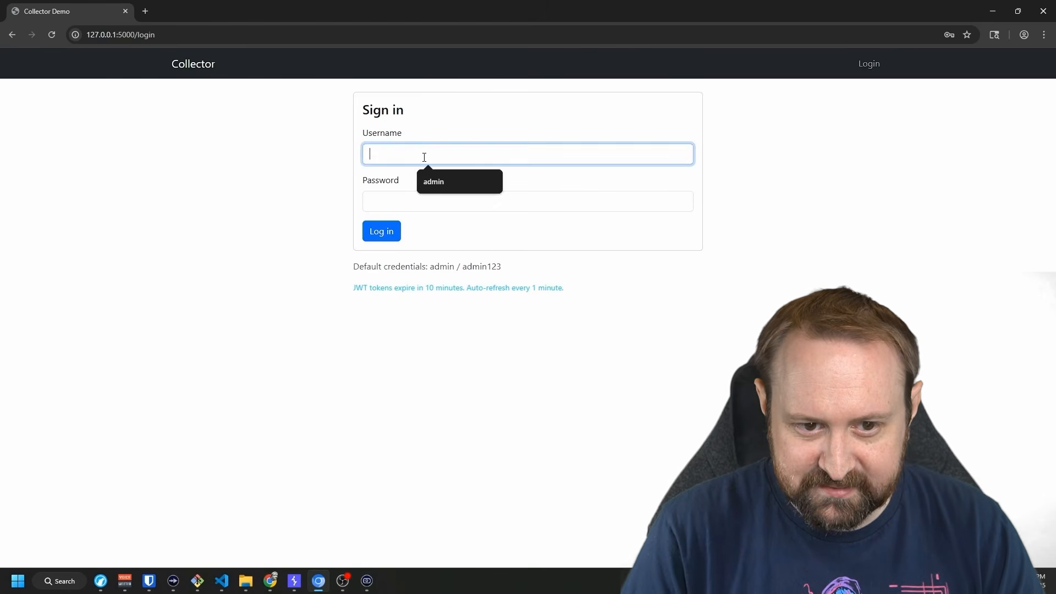
pyautogui.write('admin')
pyautogui.press('Tab')
pyautogui.write('admin123')
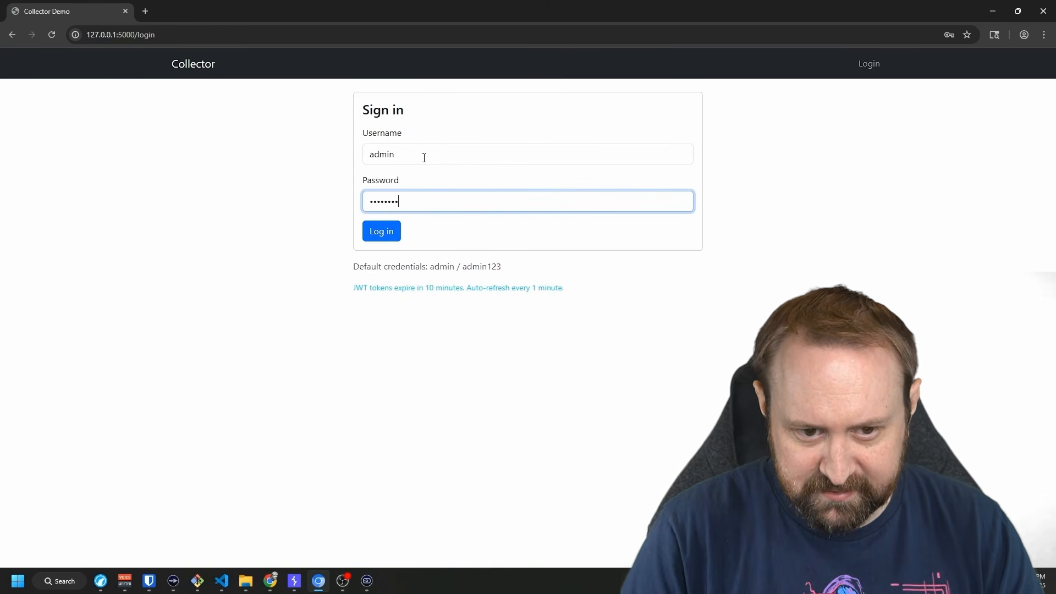
pyautogui.moveTo(355, 287); pyautogui.dragTo(600, 303)
pyautogui.click(393, 288)
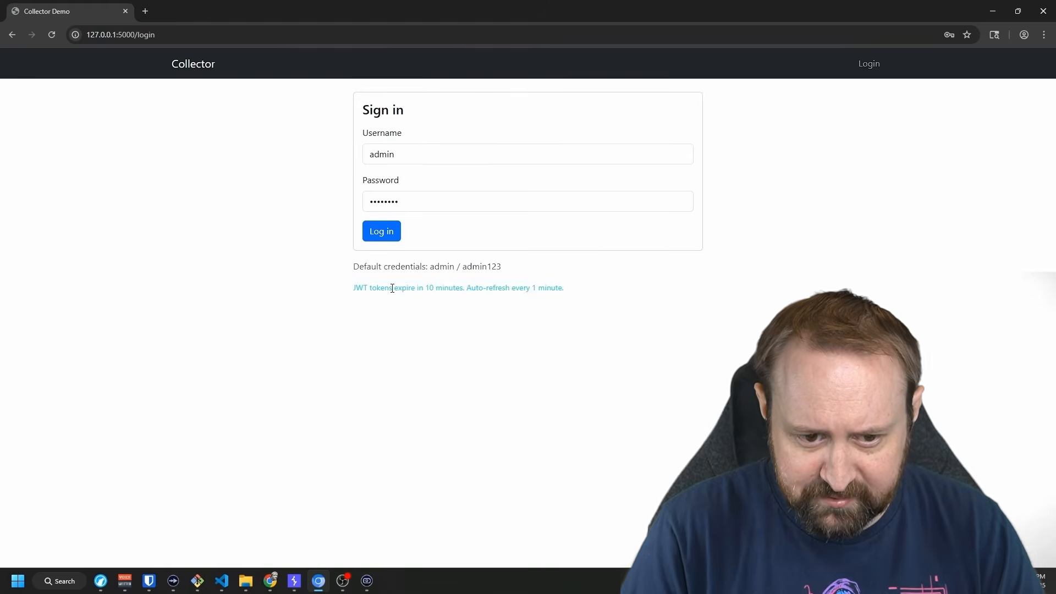
pyautogui.scroll(7, 371, 295)
pyautogui.scroll(-5, 385, 325)
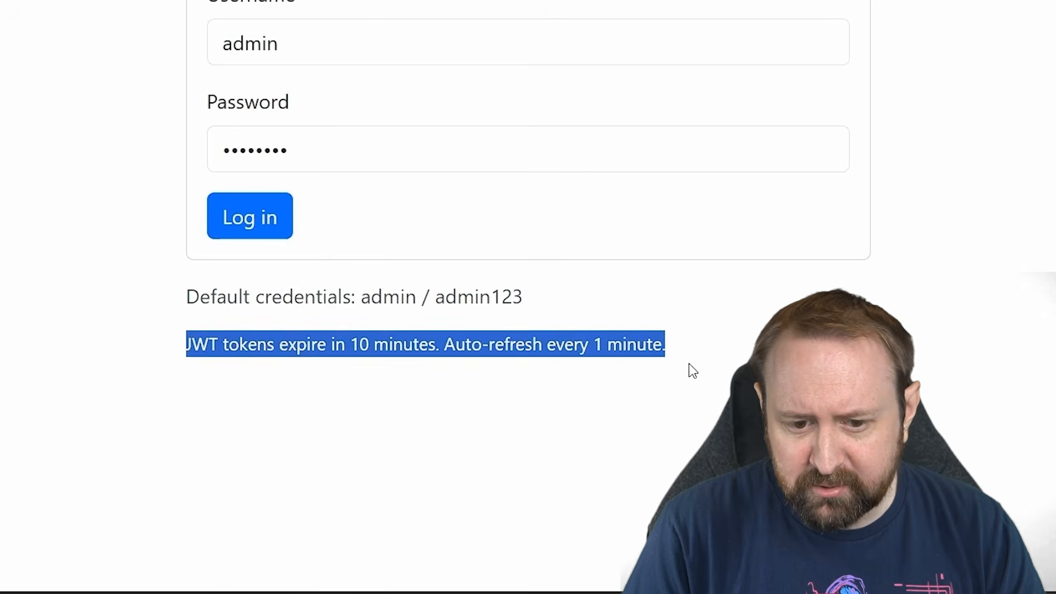
pyautogui.click(467, 346)
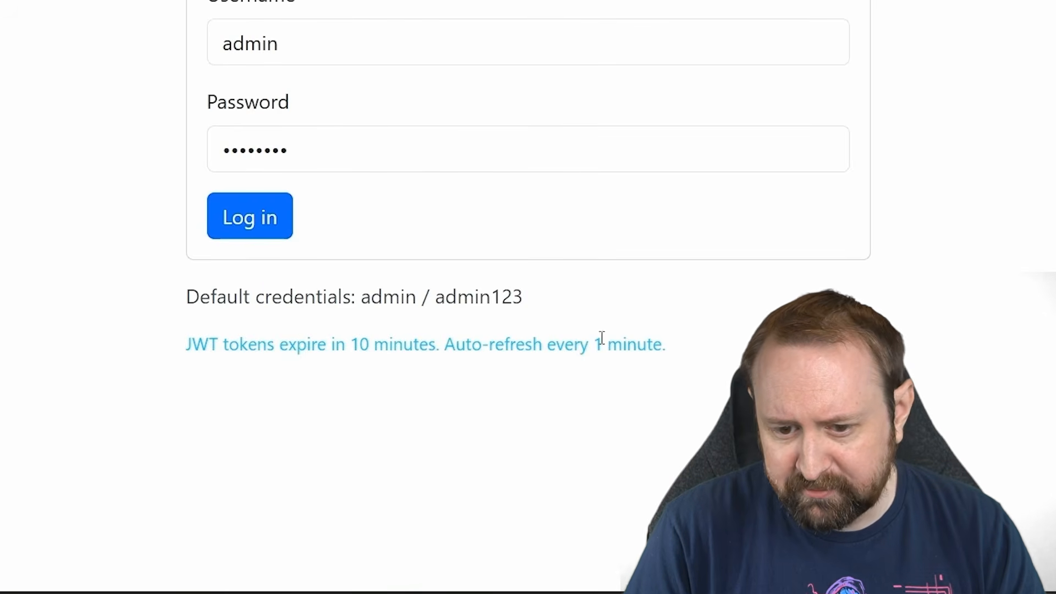
pyautogui.click(248, 218)
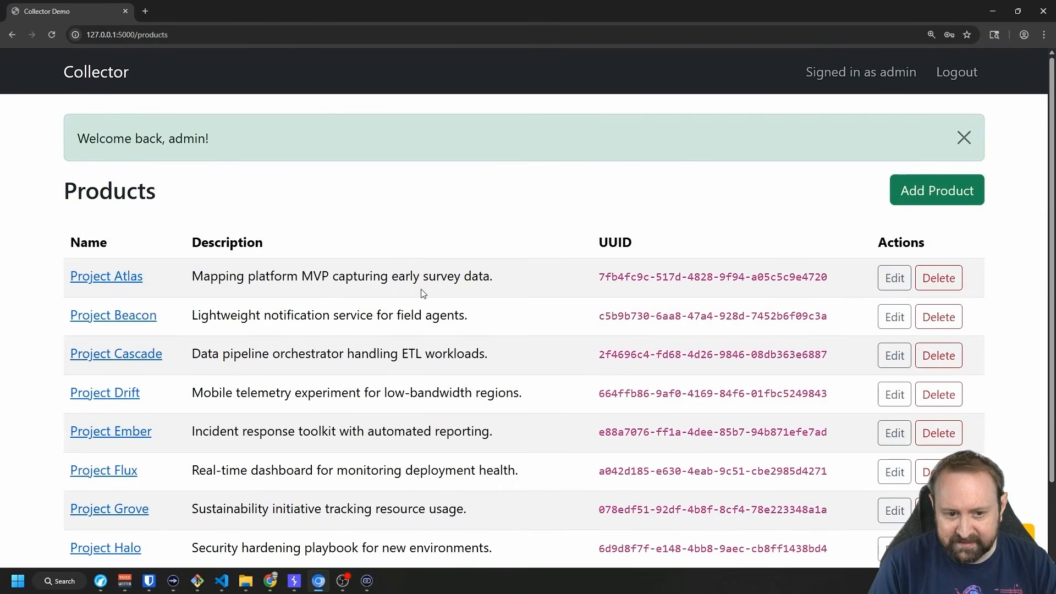
# Append 'test' to Project Atlas's description and save the product.
pyautogui.scroll(-3, 423, 293)
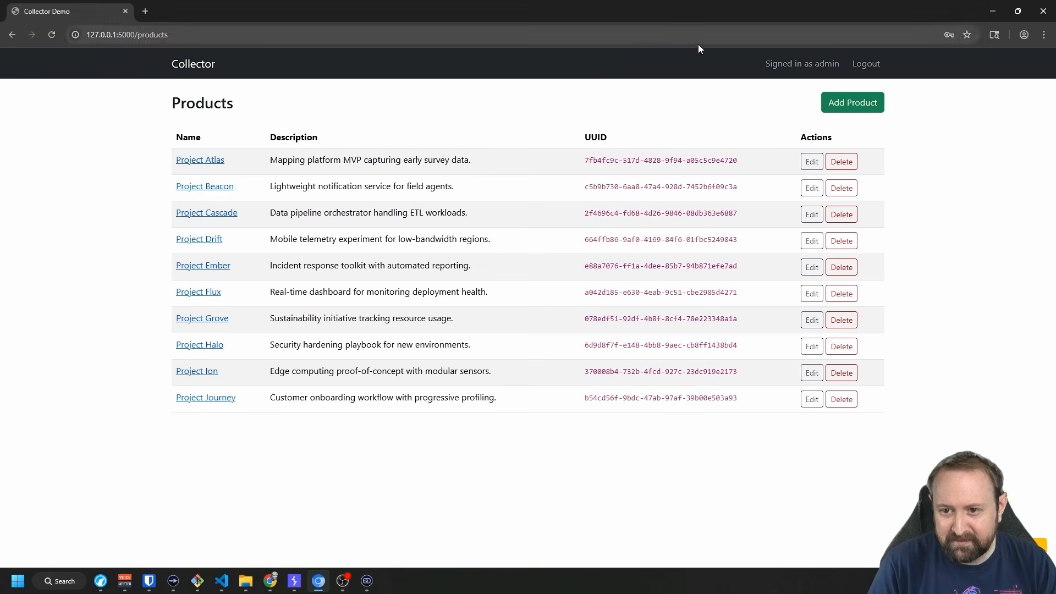
pyautogui.click(194, 161)
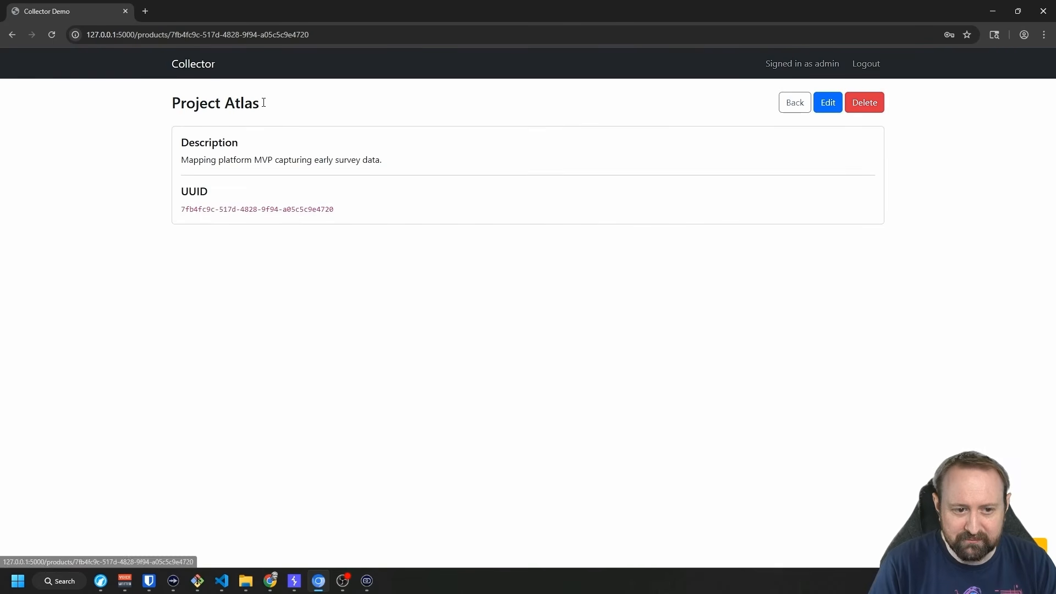
pyautogui.click(195, 66)
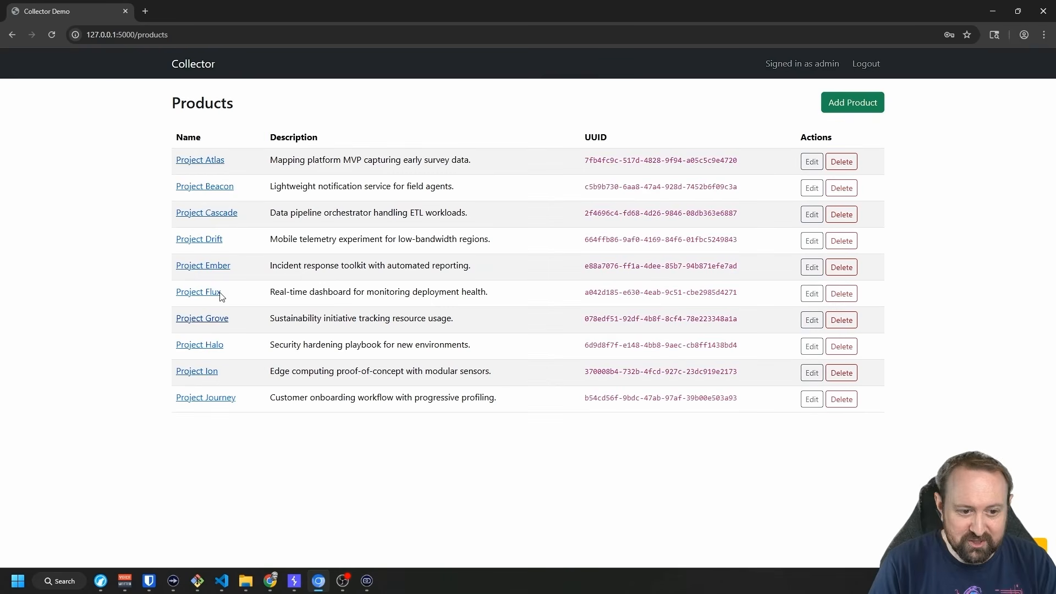
pyautogui.click(812, 162)
pyautogui.click(443, 210)
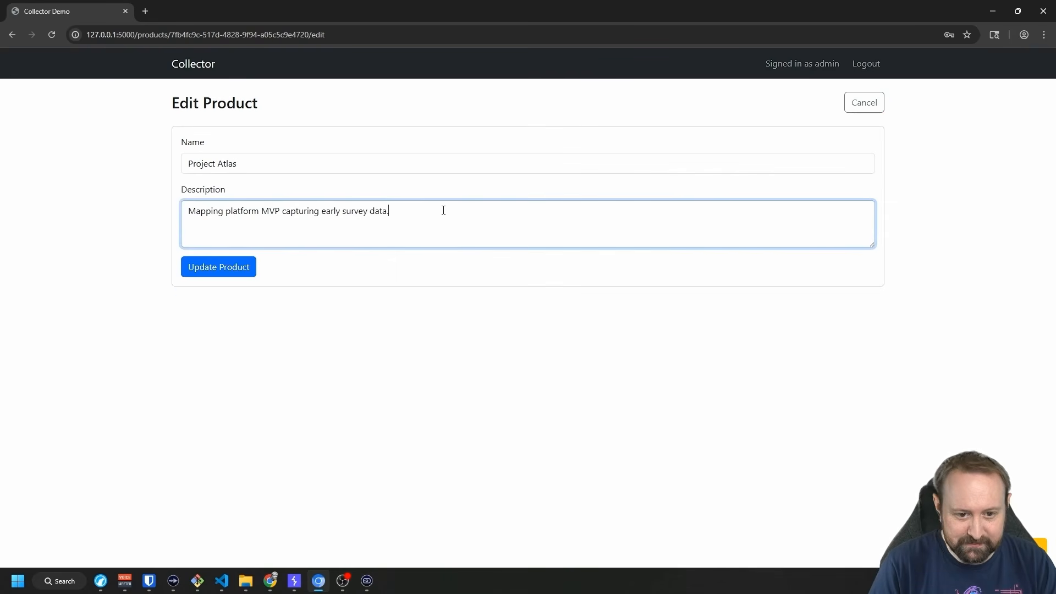
pyautogui.write('test')
pyautogui.press('Tab')
pyautogui.press('Return')
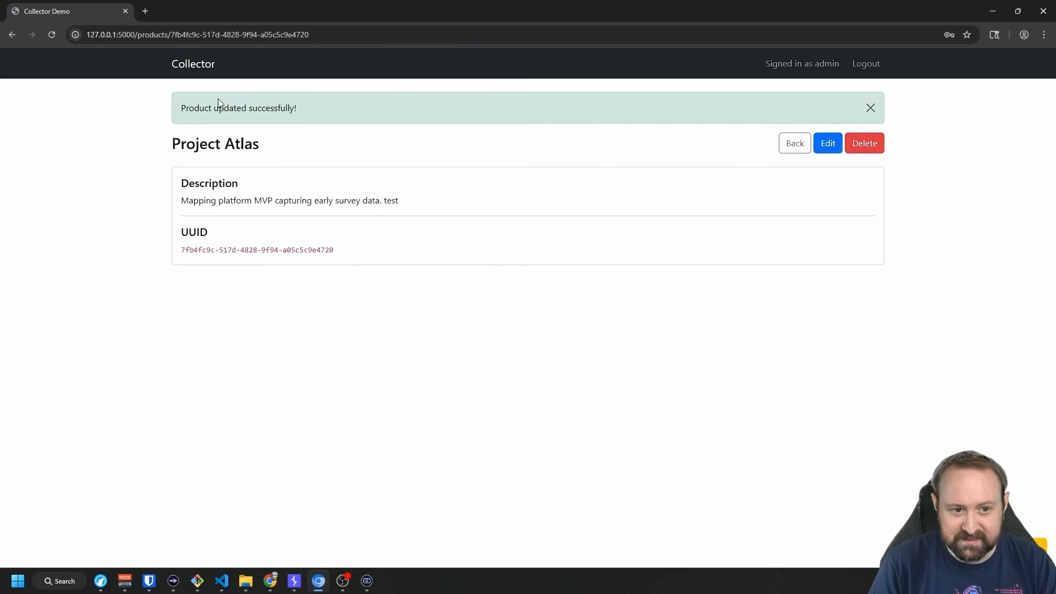
pyautogui.click(205, 68)
# Delete the Project Journey product, confirming the deletion, and return to Burp.
pyautogui.click(840, 440)
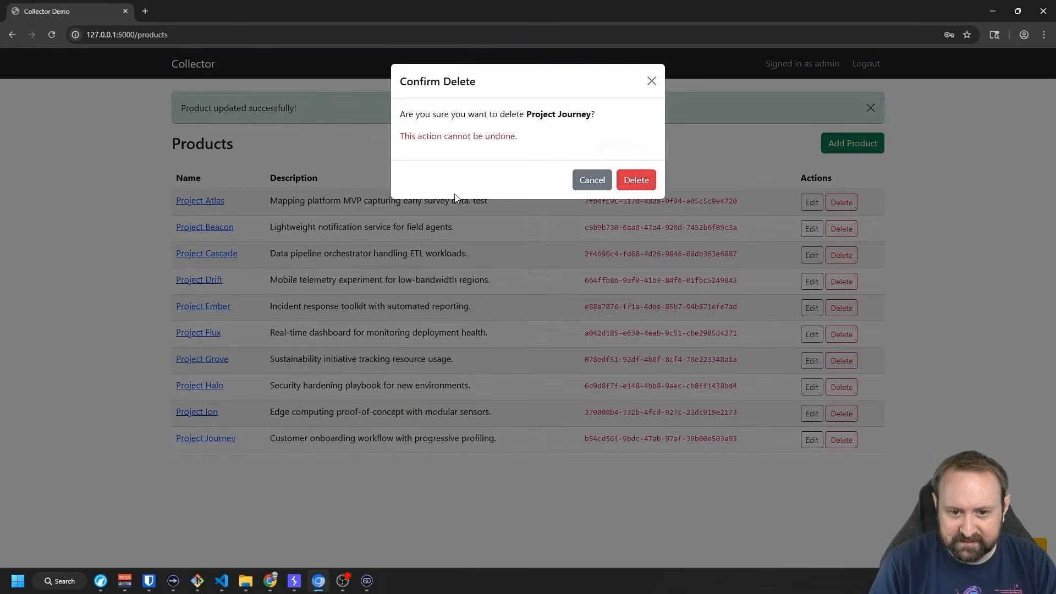
pyautogui.click(637, 180)
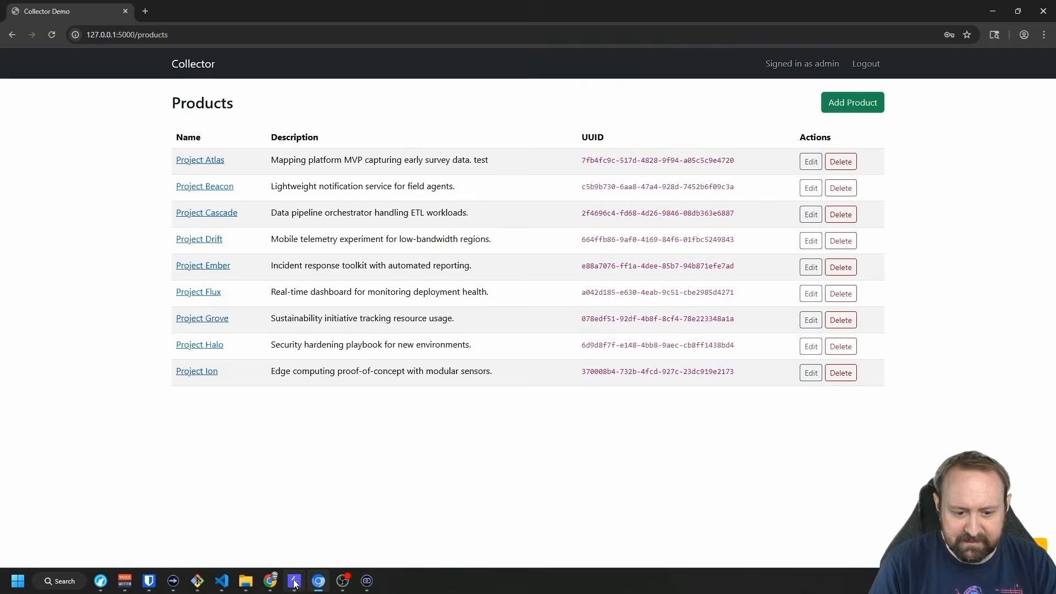
pyautogui.hotkey('alt', 'Tab')
# In Proxy HTTP history, inspect the POST /api/auth/login response's refresh token.
pyautogui.click(113, 26)
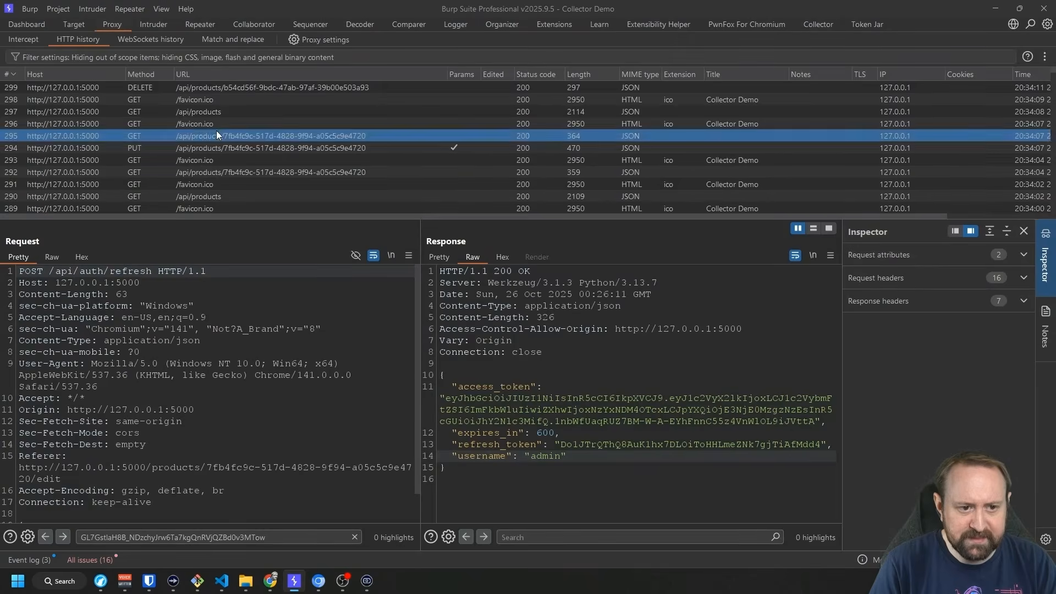
pyautogui.scroll(-3, 213, 137)
pyautogui.scroll(4, 228, 185)
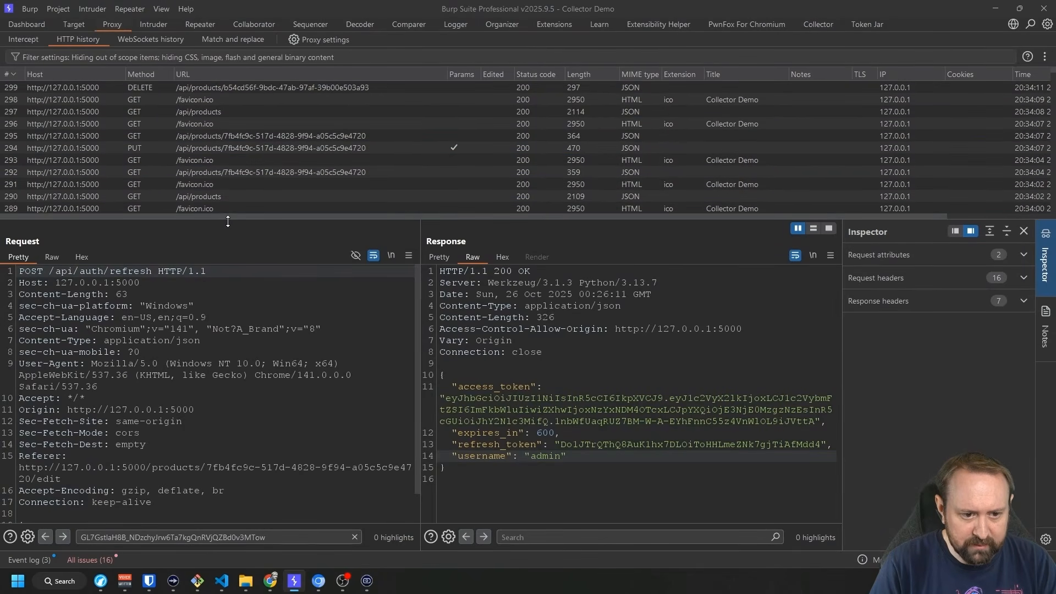
pyautogui.moveTo(228, 220); pyautogui.dragTo(229, 361)
pyautogui.click(269, 190)
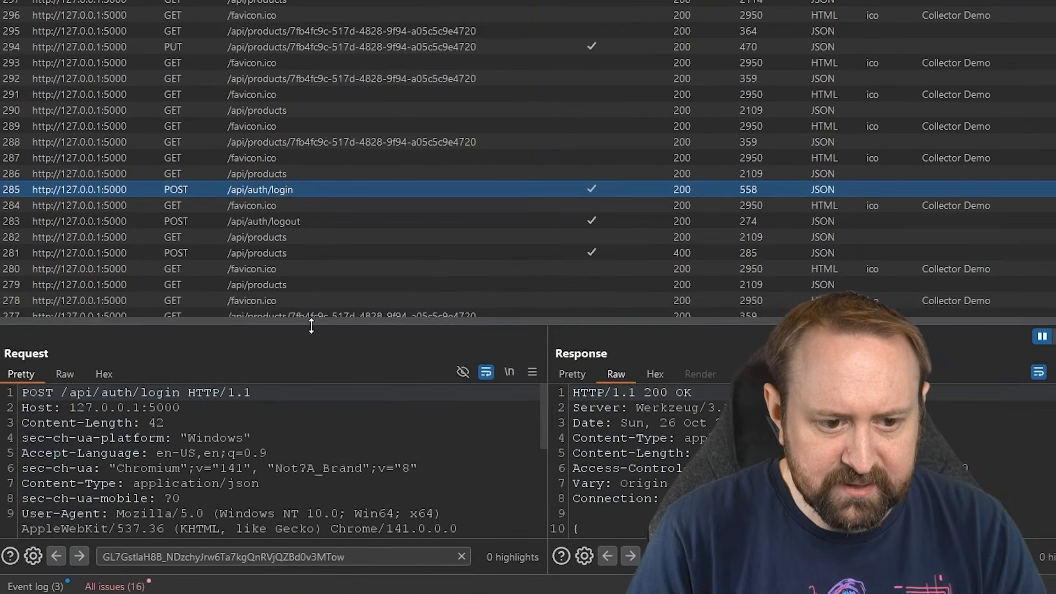
pyautogui.moveTo(311, 326); pyautogui.dragTo(307, 215)
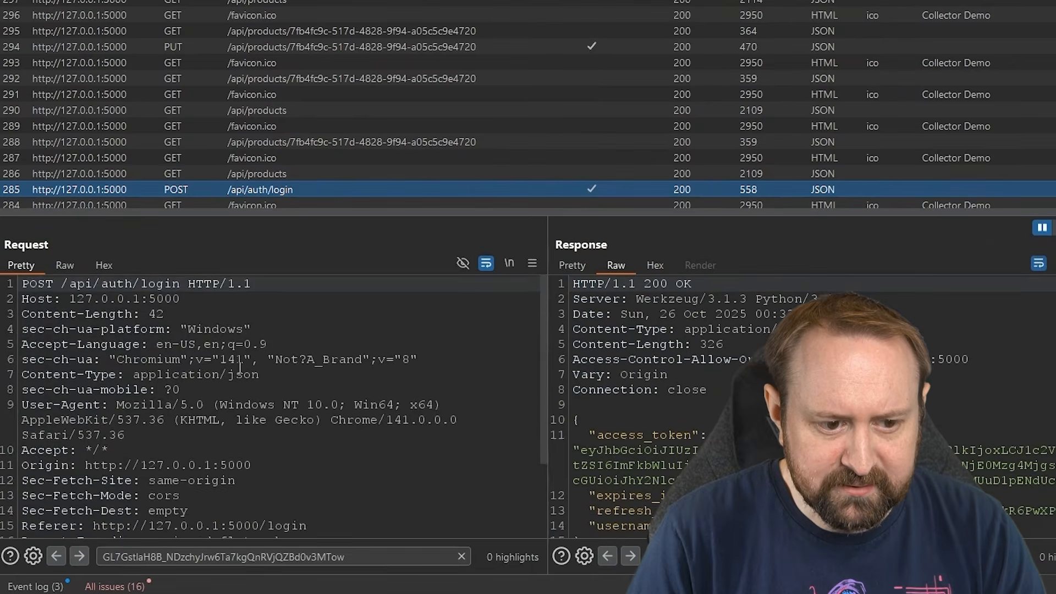
pyautogui.scroll(-3, 143, 495)
pyautogui.scroll(-1, 583, 421)
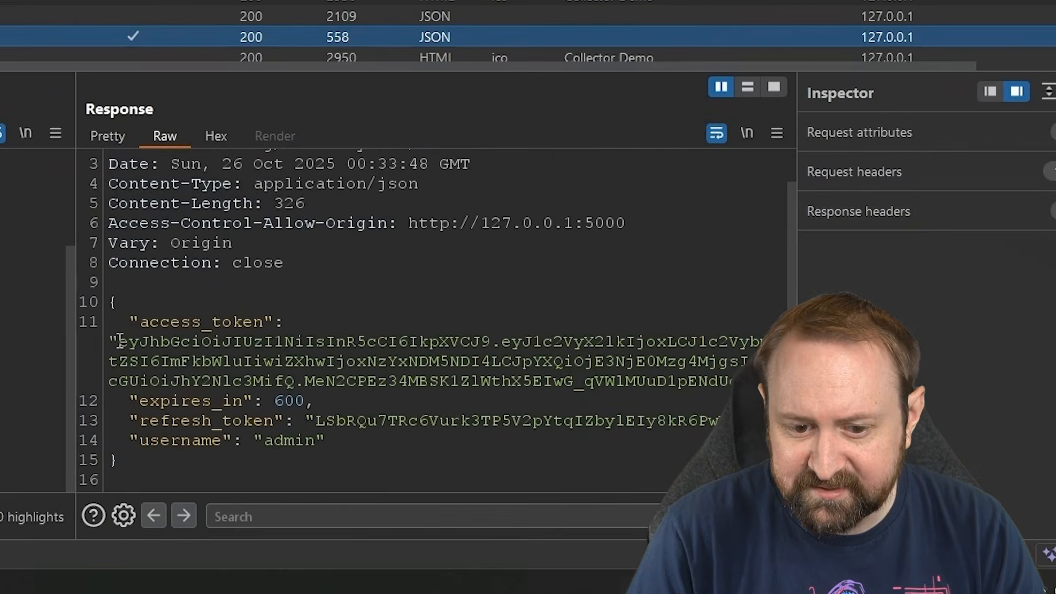
pyautogui.moveTo(315, 421); pyautogui.dragTo(441, 421)
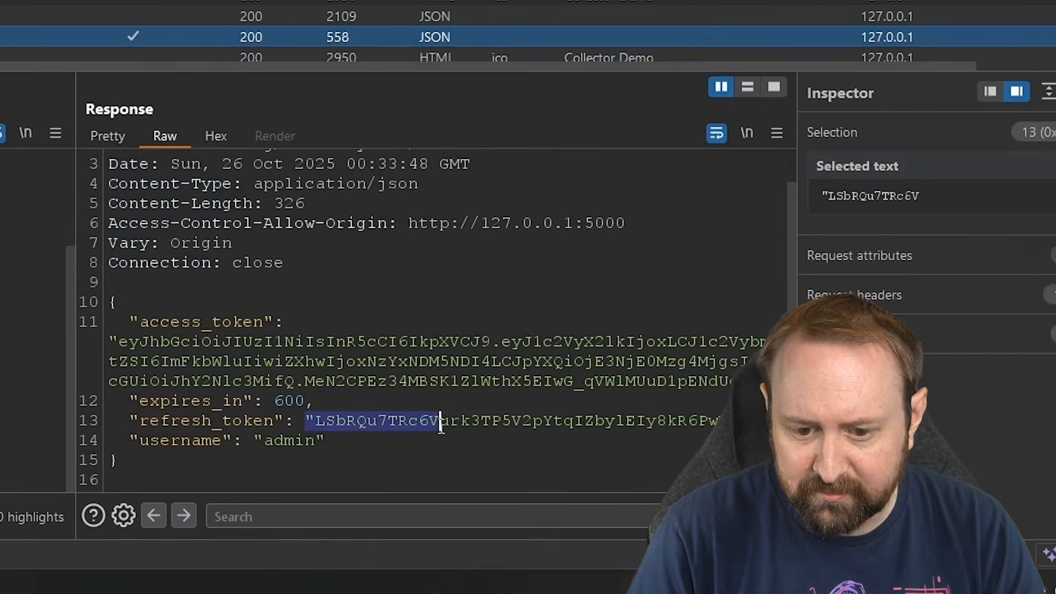
pyautogui.click(440, 421)
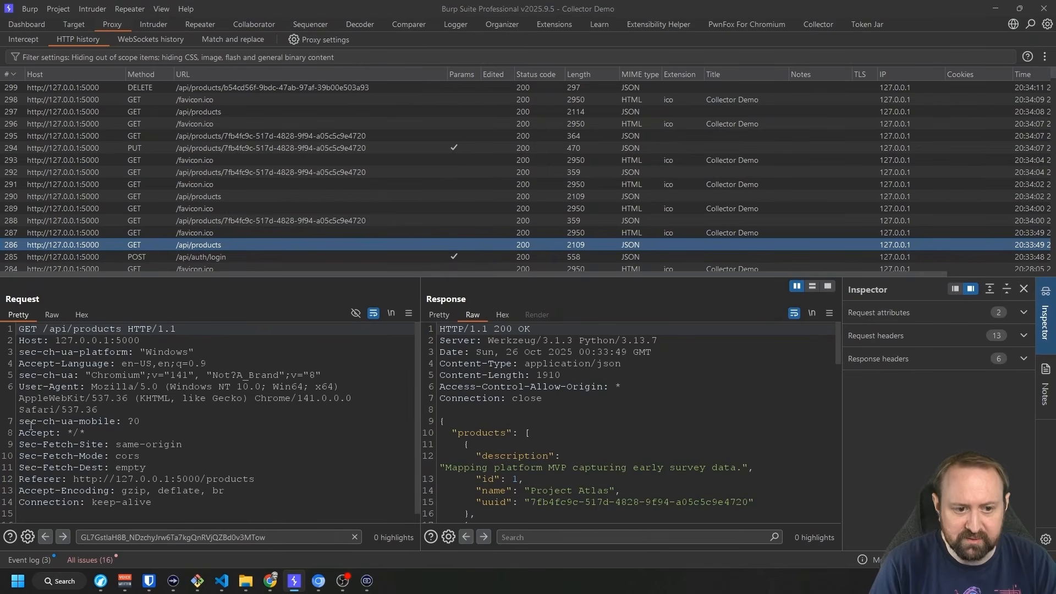
# Inspect the Project Atlas GET/PUT and Project Journey DELETE requests' bearer tokens.
pyautogui.click(273, 220)
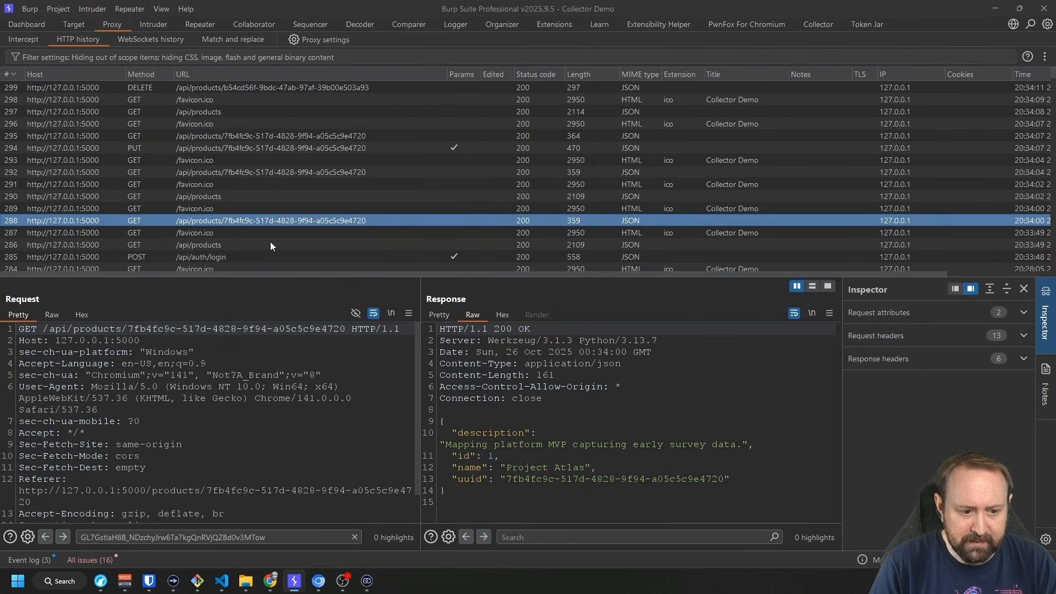
pyautogui.scroll(-1, 241, 409)
pyautogui.scroll(1, 241, 409)
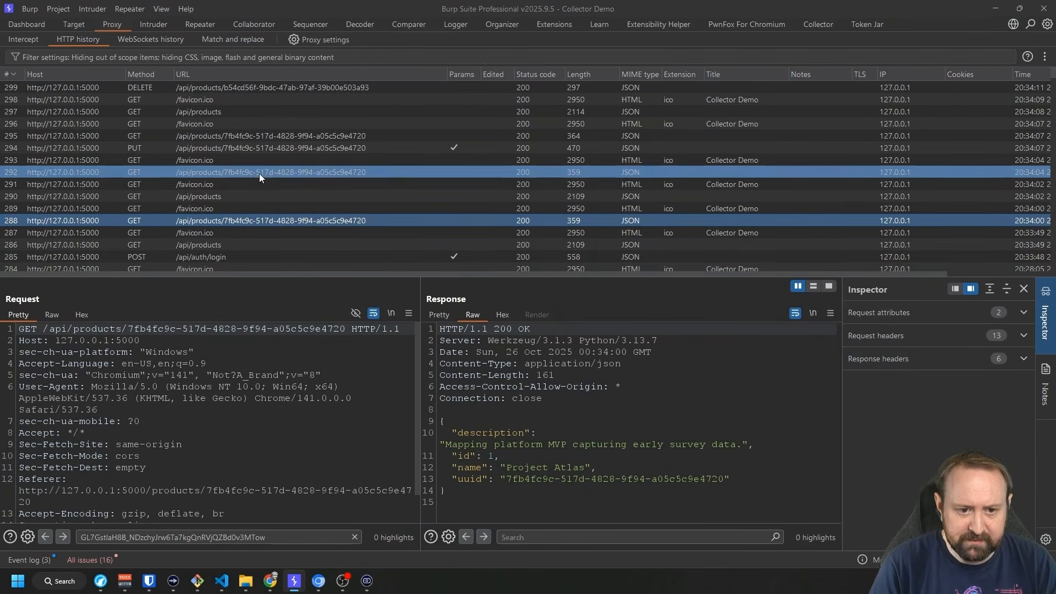
pyautogui.click(224, 148)
pyautogui.scroll(-3, 213, 365)
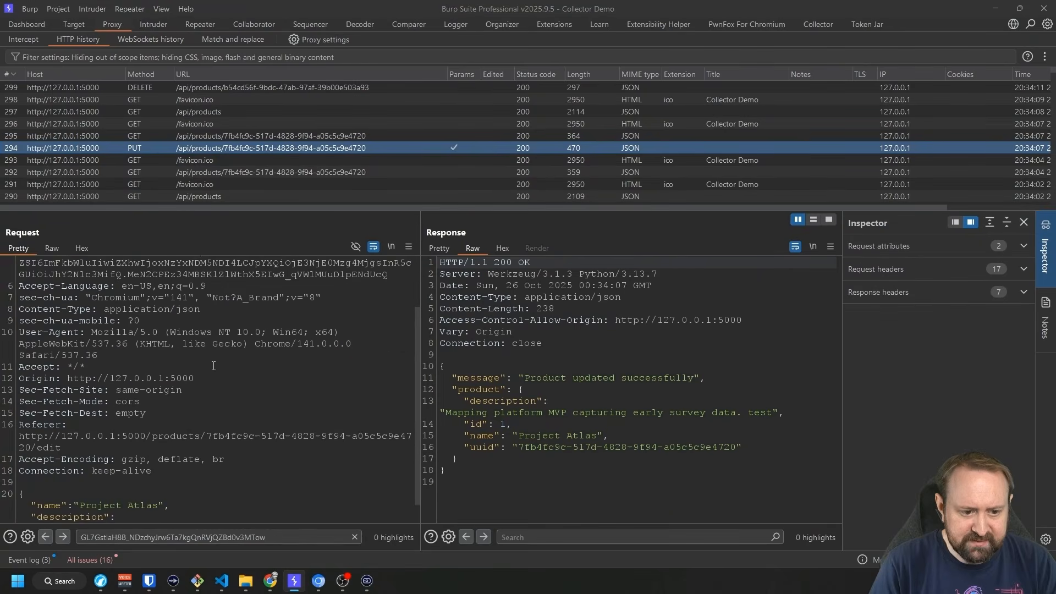
pyautogui.scroll(3, 213, 374)
pyautogui.click(389, 344)
pyautogui.moveTo(388, 344); pyautogui.dragTo(14, 314)
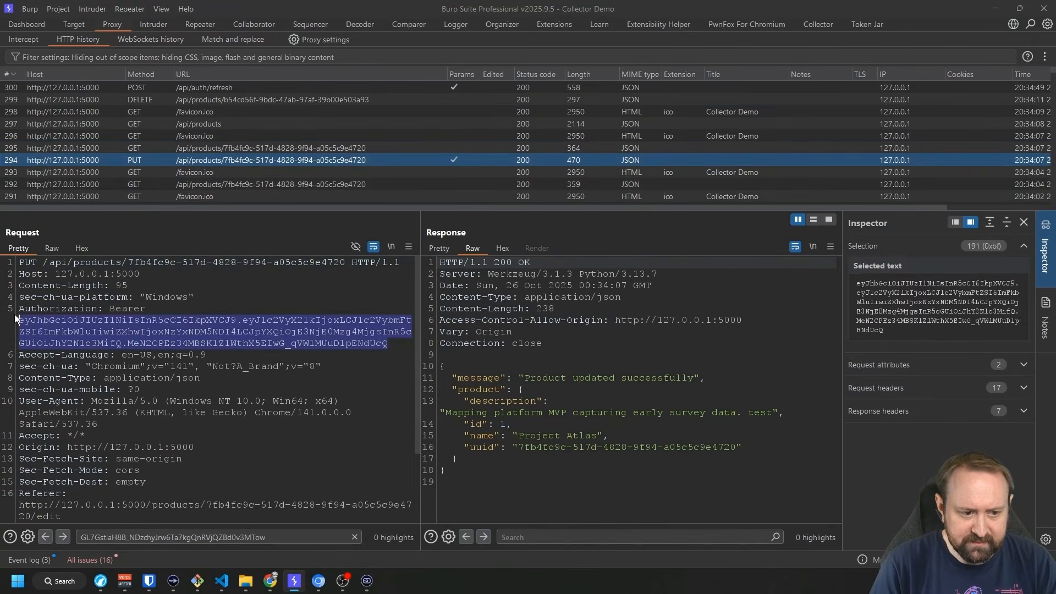
pyautogui.click(202, 101)
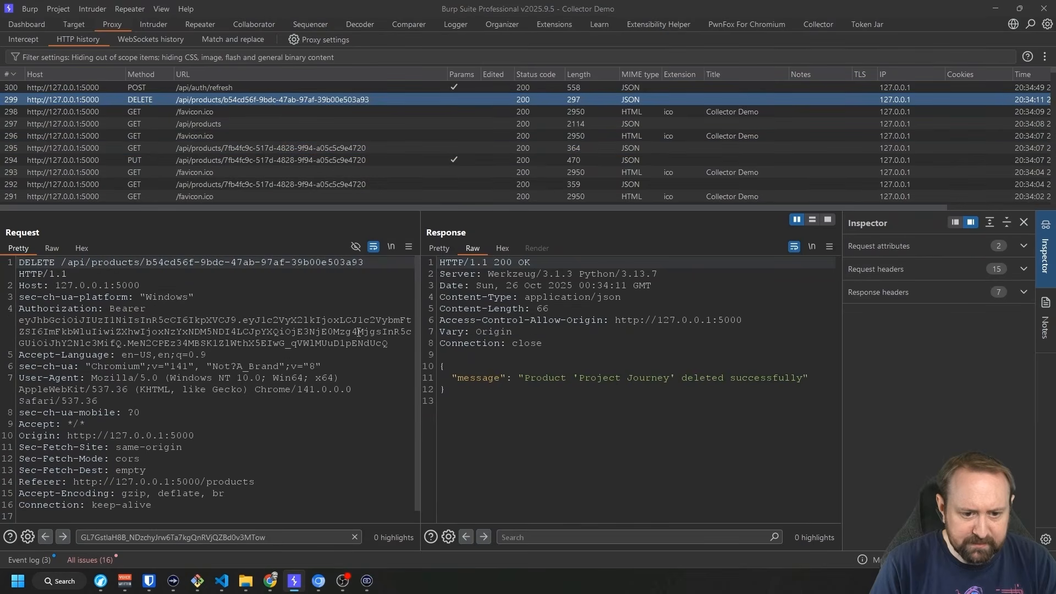
pyautogui.moveTo(388, 344); pyautogui.dragTo(18, 328)
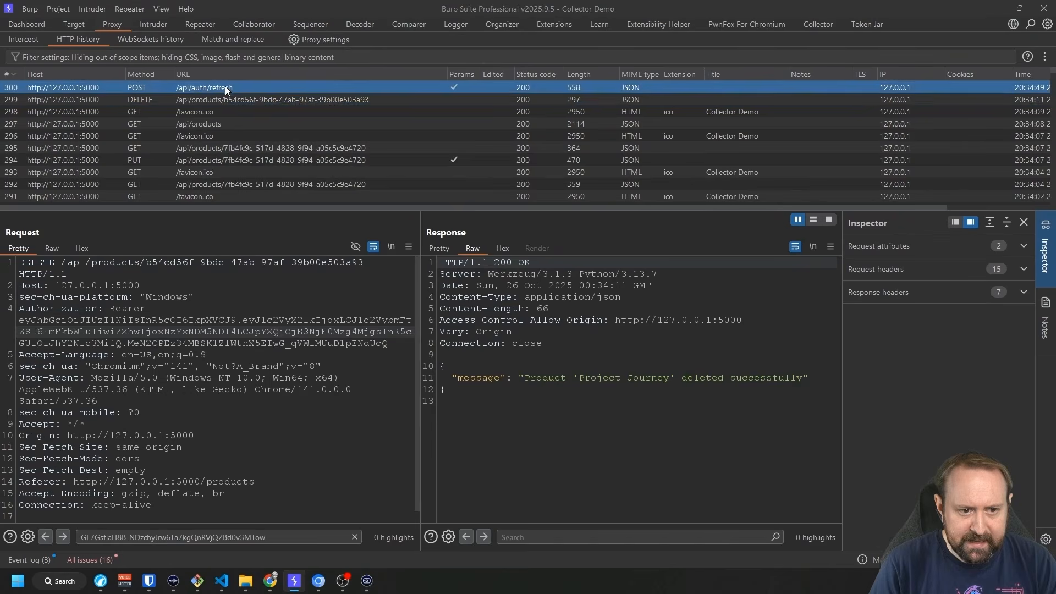
# Open POST /api/auth/refresh and highlight the sent and newly returned refresh_token values.
pyautogui.click(171, 88)
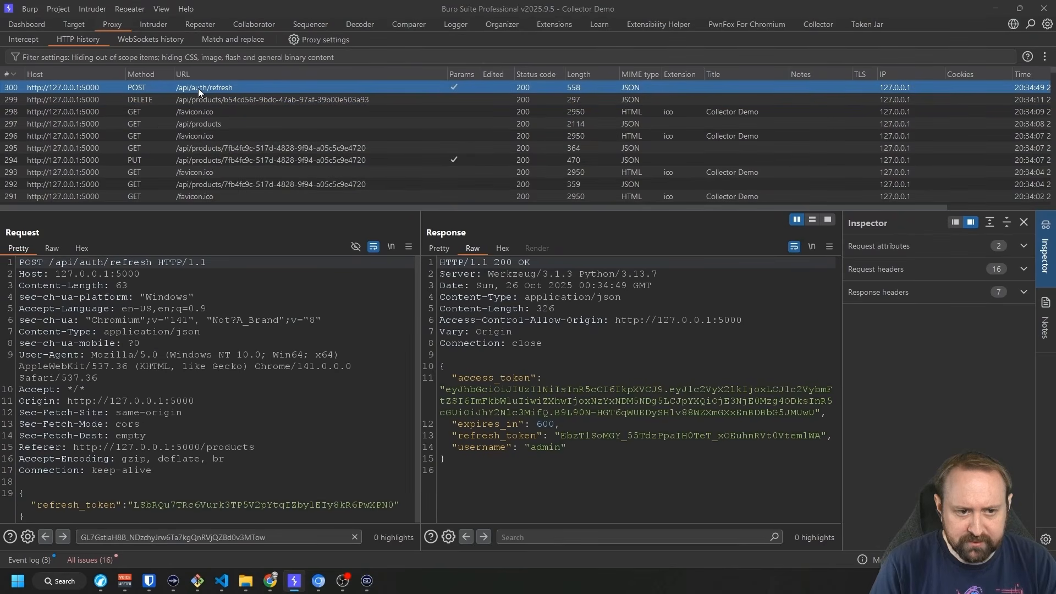
pyautogui.keyDown('ctrl'); pyautogui.click(223, 141); pyautogui.keyUp('ctrl')
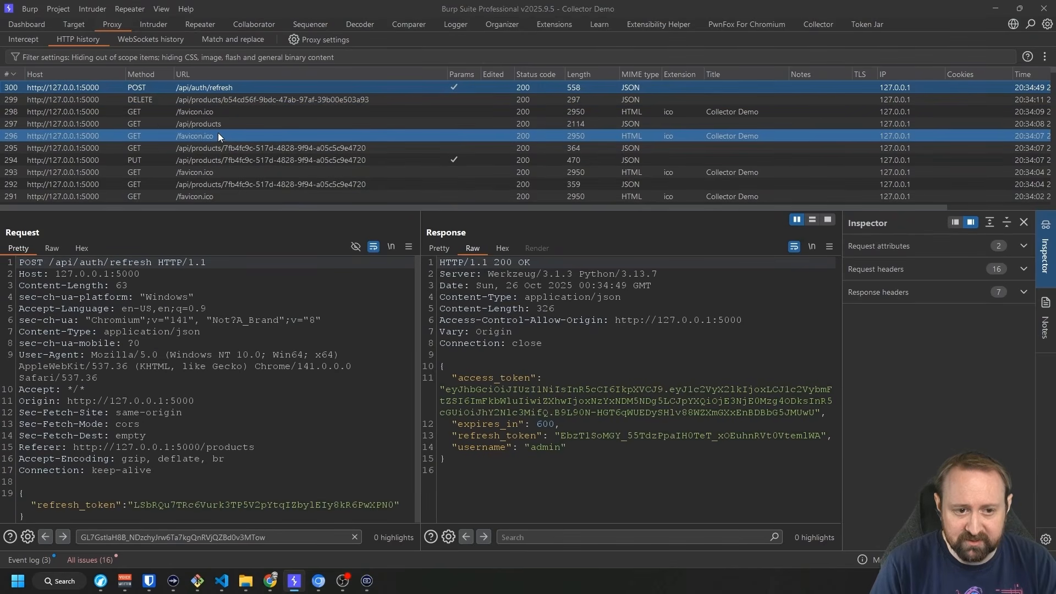
pyautogui.keyDown('ctrl'); pyautogui.click(218, 135); pyautogui.keyUp('ctrl')
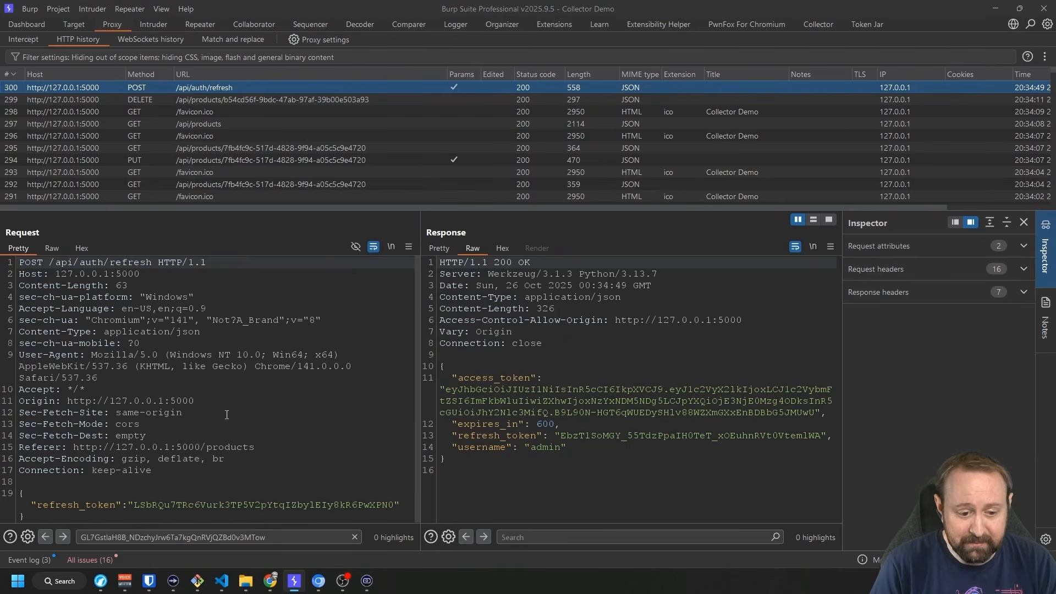
pyautogui.doubleClick(309, 505)
pyautogui.click(488, 390)
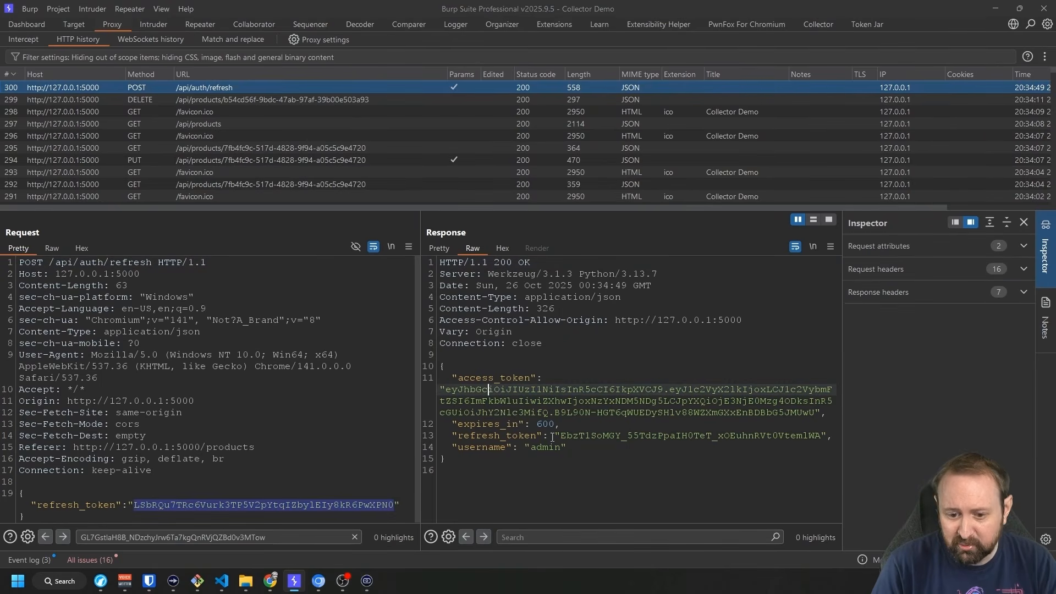
pyautogui.doubleClick(580, 435)
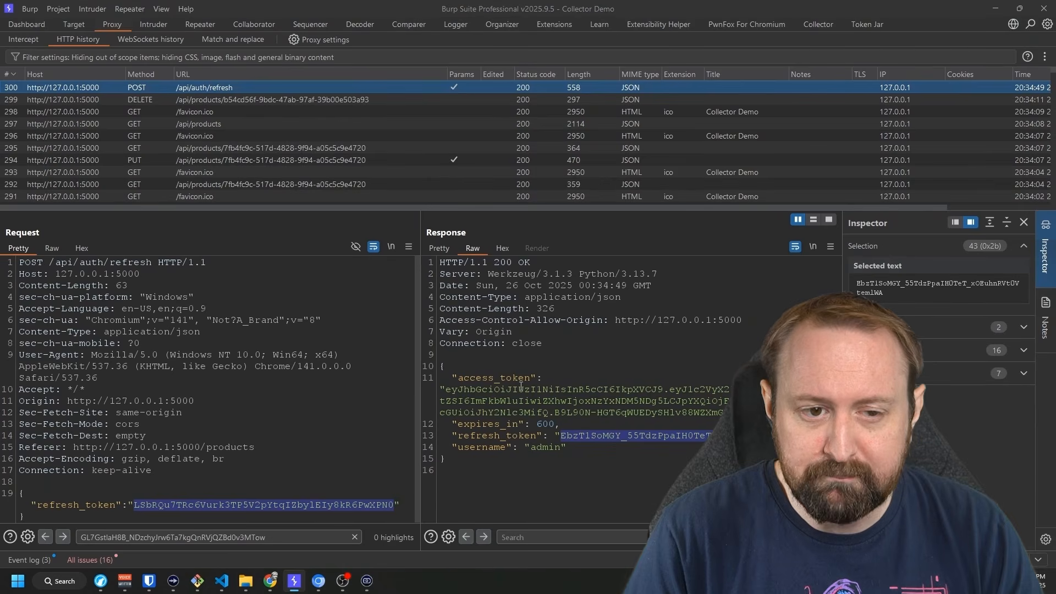
# Recheck the DELETE and login entries, then open row 301's newest POST /api/auth/refresh.
pyautogui.click(257, 100)
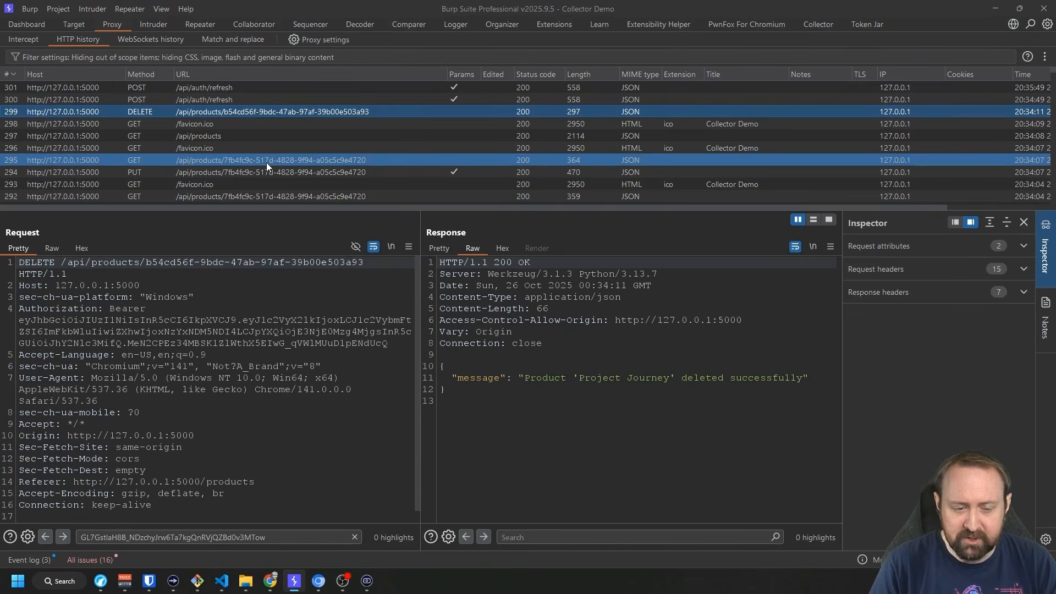
pyautogui.scroll(-2, 270, 156)
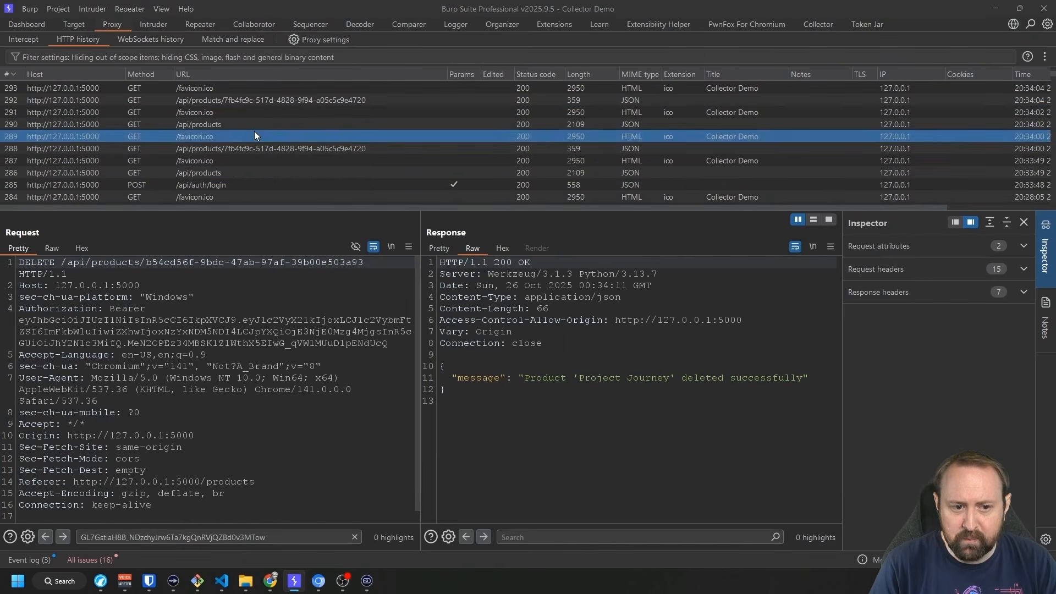
pyautogui.click(197, 187)
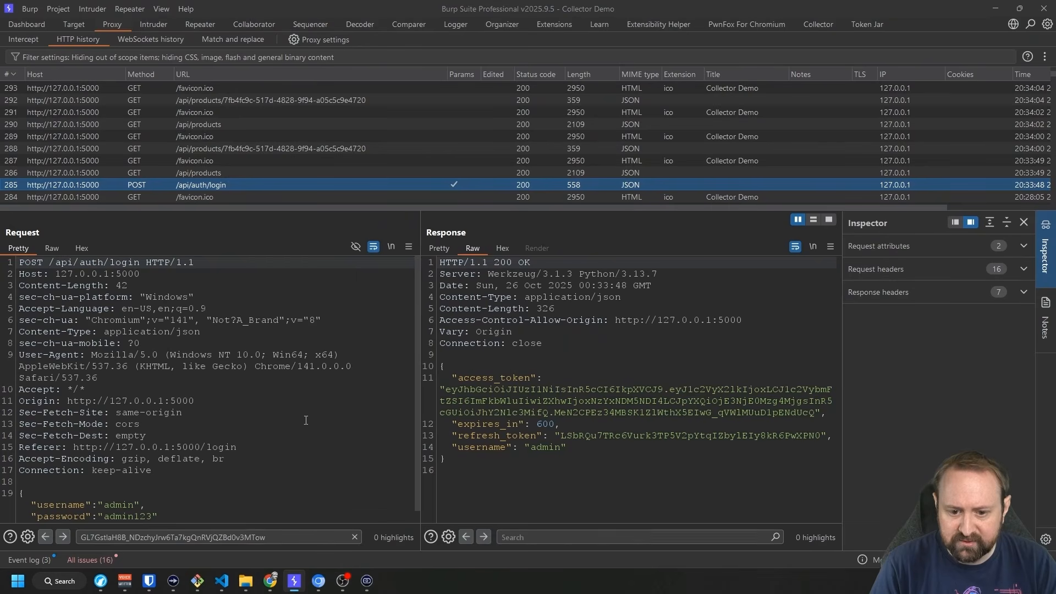
pyautogui.scroll(-1, 306, 421)
pyautogui.scroll(3, 248, 165)
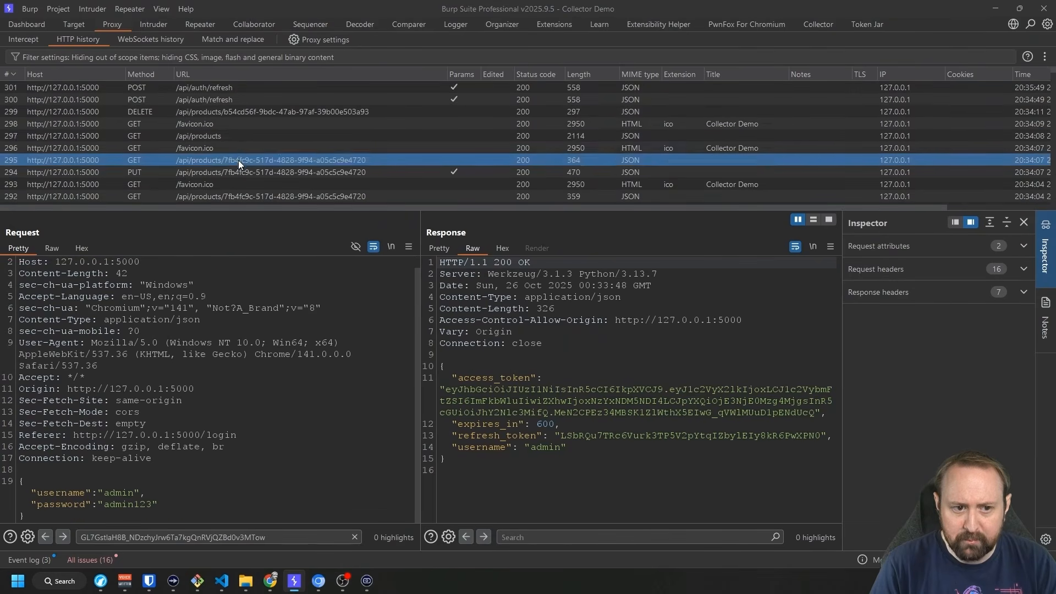
pyautogui.click(215, 90)
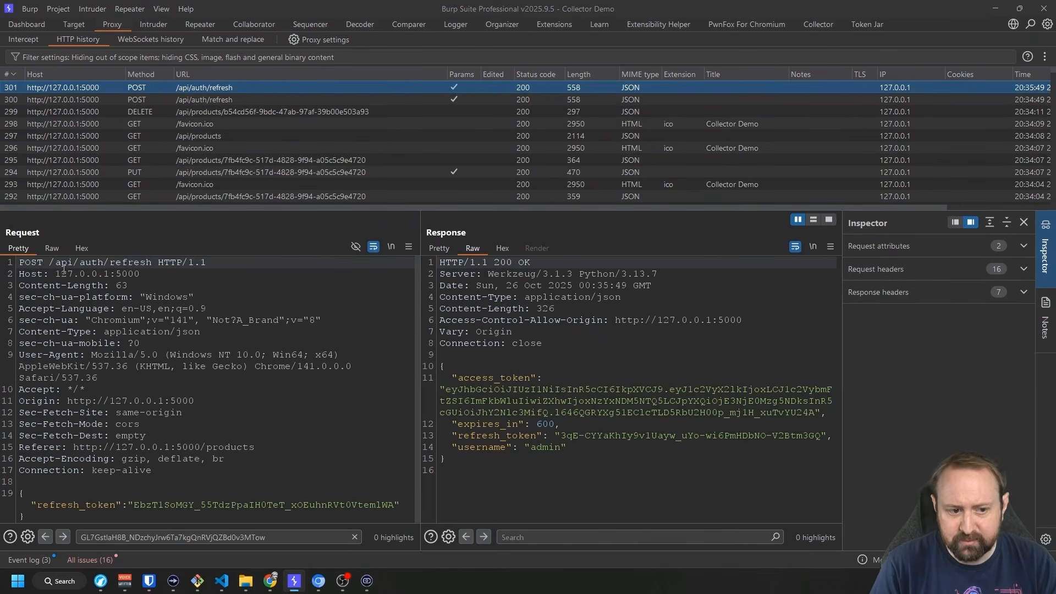
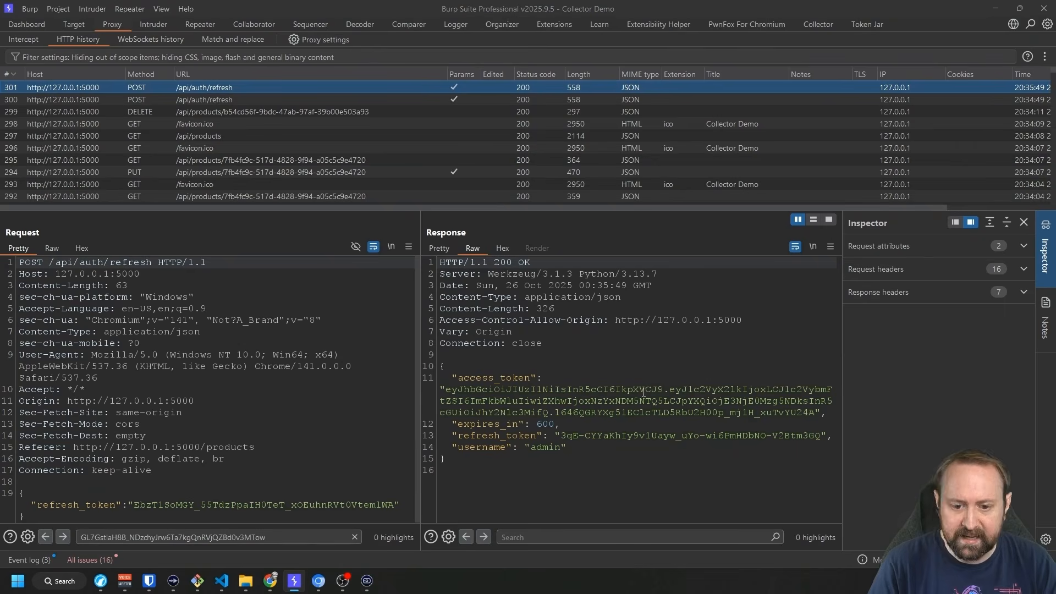
# Switch from Token Jar to the Collector extension's Global Controls settings.
pyautogui.click(871, 24)
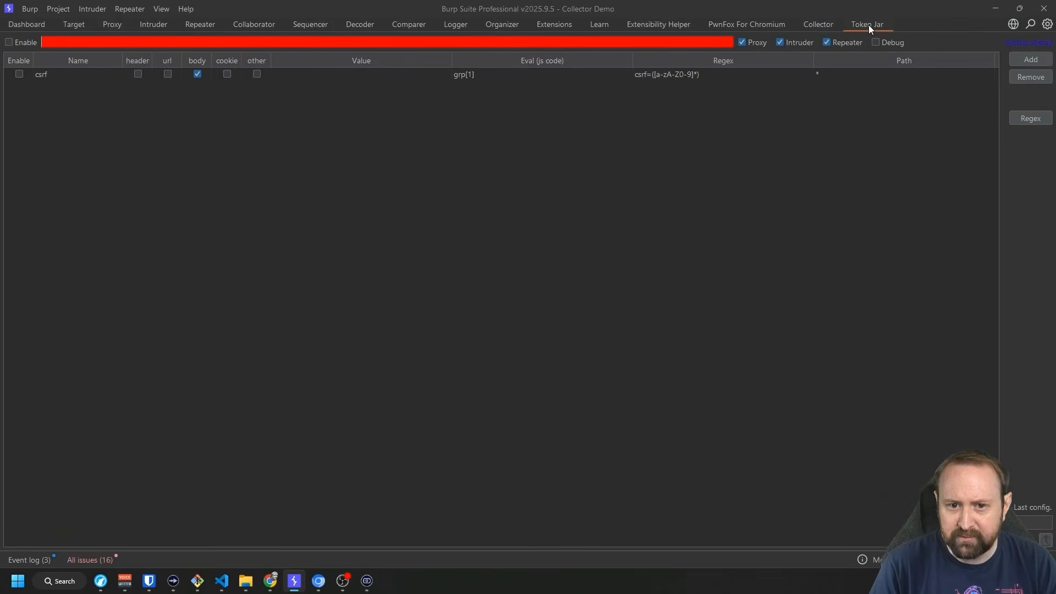
pyautogui.click(808, 25)
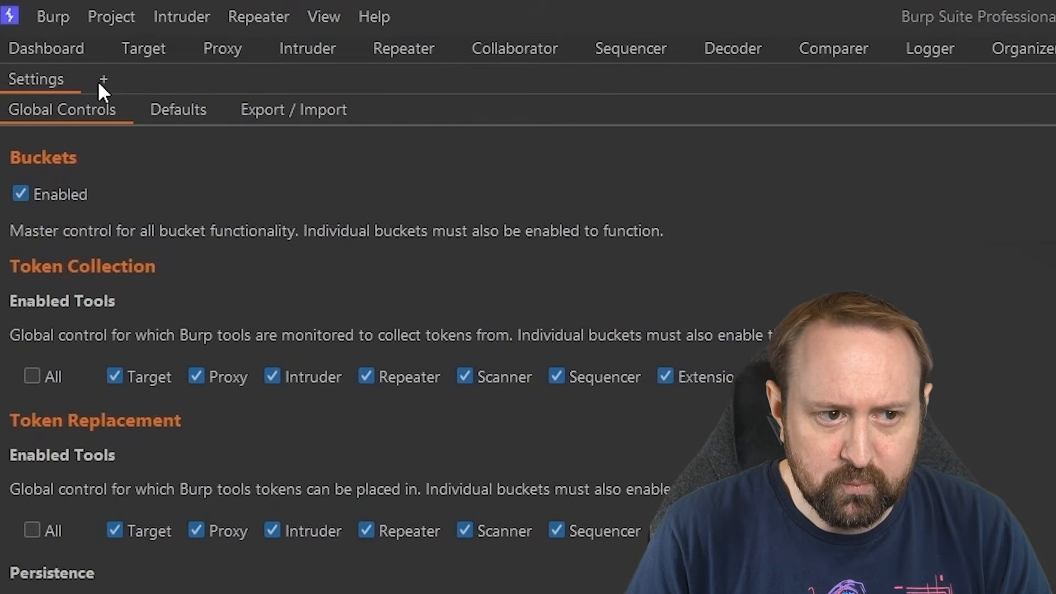
# Add a new Collector bucket named 'JWT', correcting the mistyped 'JWTE'.
pyautogui.click(104, 80)
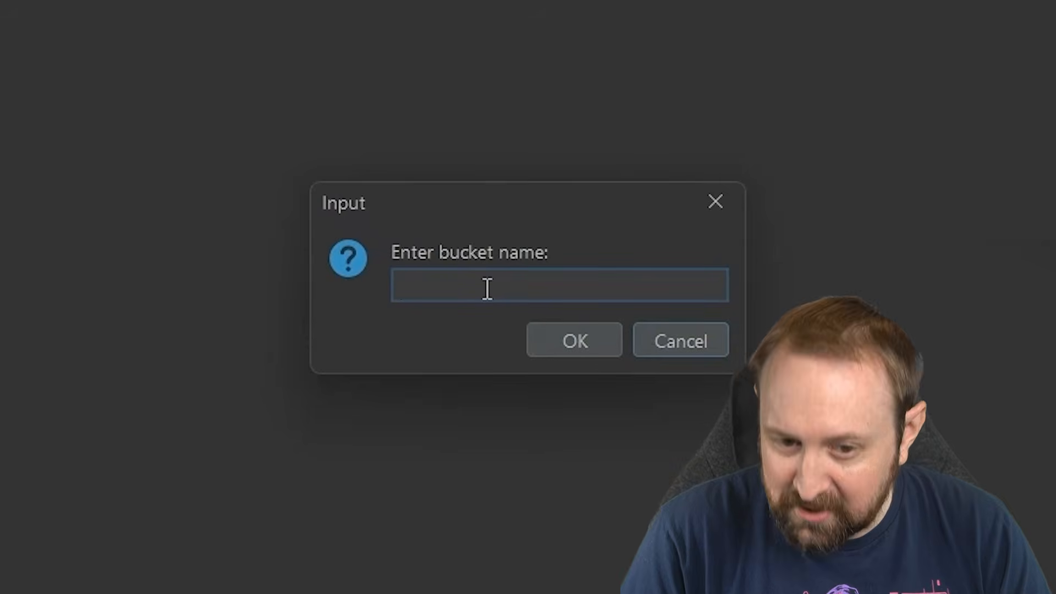
pyautogui.write('JWTE')
pyautogui.press('BackSpace')
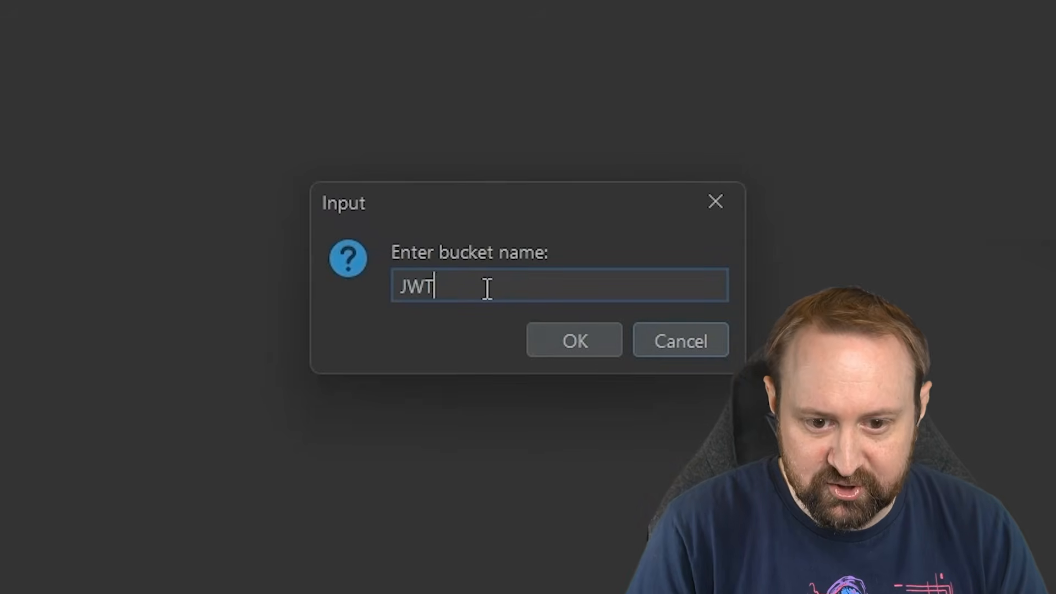
pyautogui.click(561, 343)
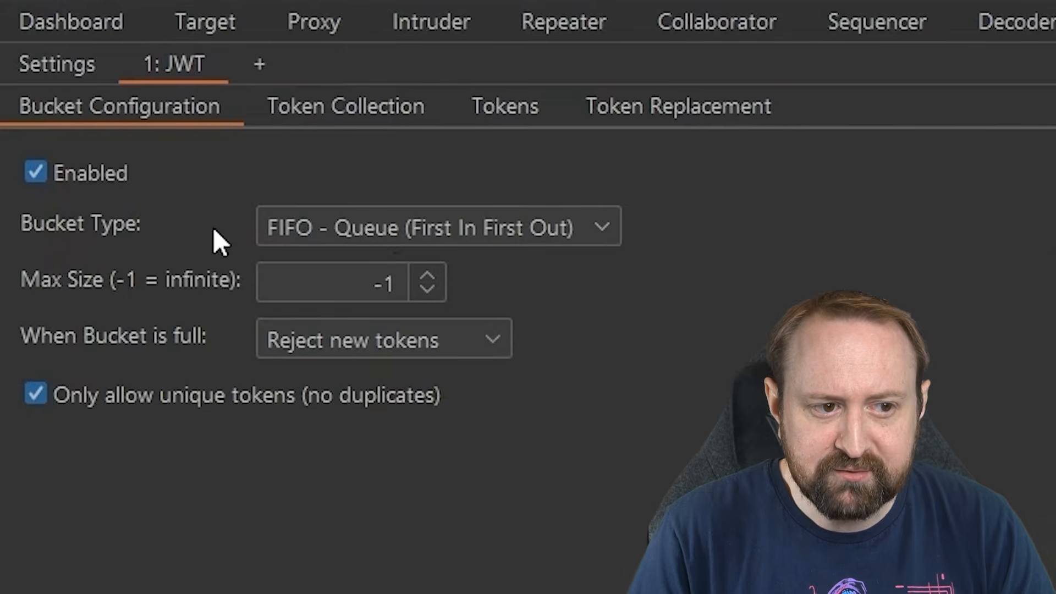
# Keep the JWT bucket type as FIFO and change its Max Size from -1 to 1.
pyautogui.click(390, 229)
pyautogui.click(389, 229)
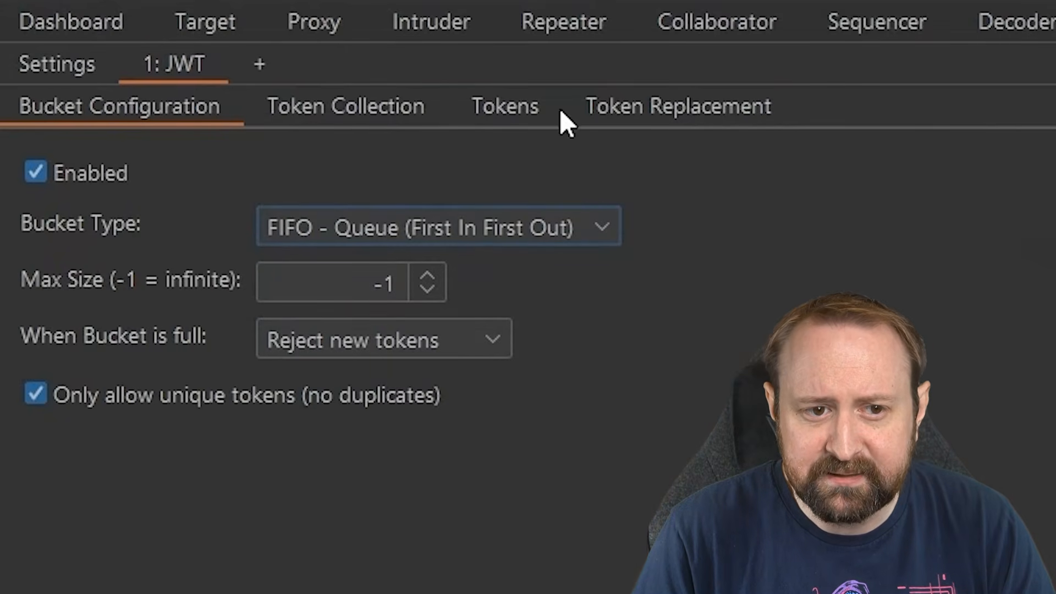
pyautogui.click(440, 231)
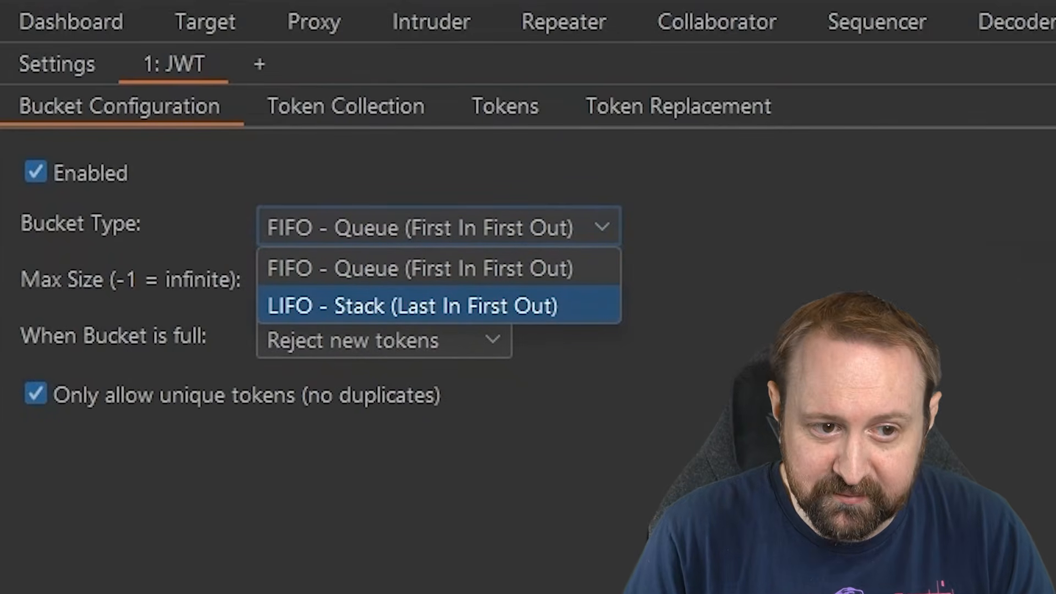
pyautogui.click(477, 103)
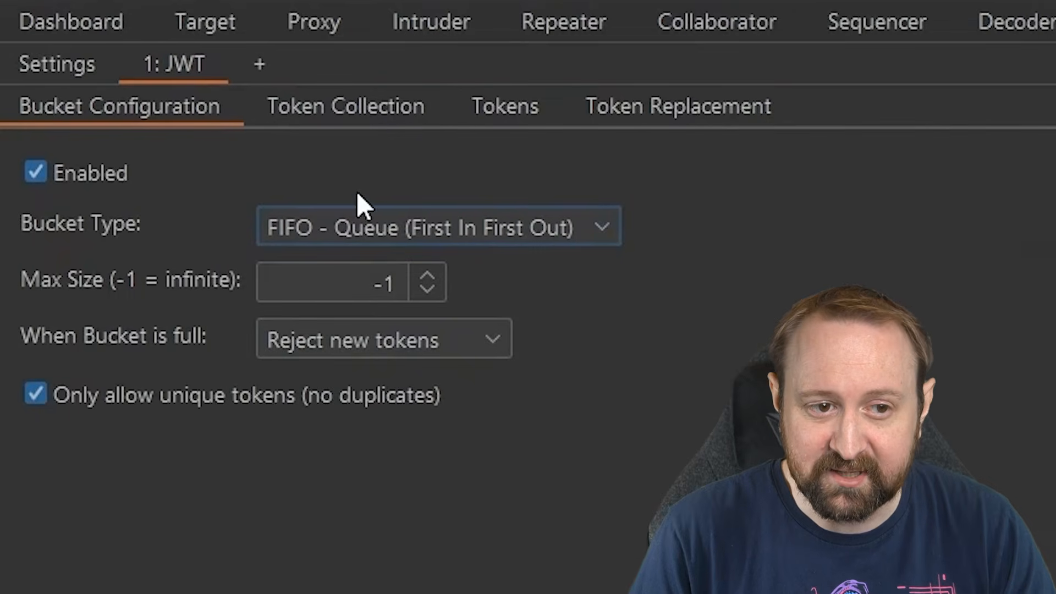
pyautogui.click(406, 228)
pyautogui.click(336, 254)
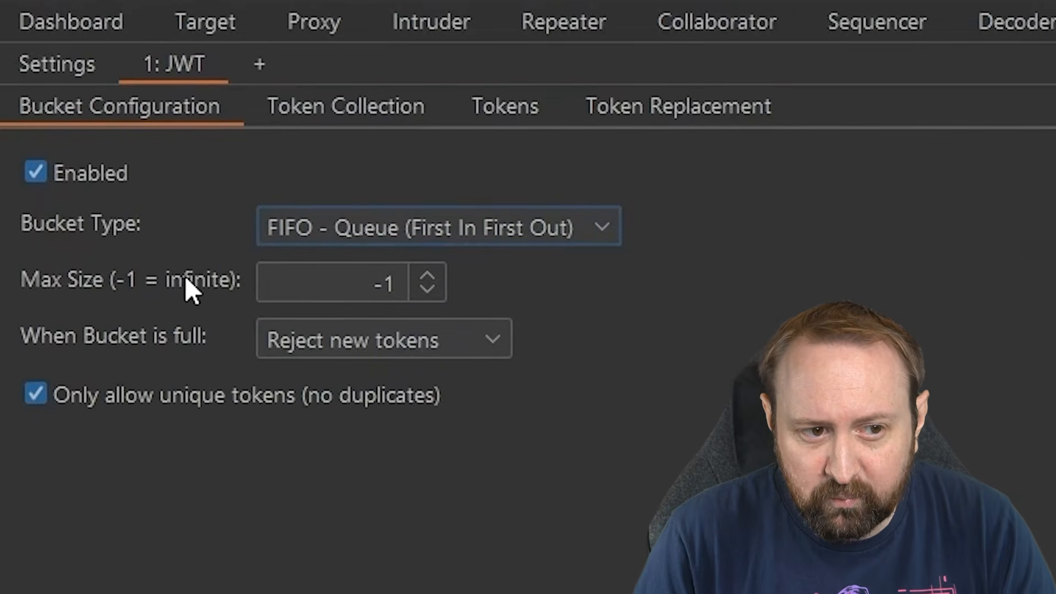
pyautogui.click(432, 274)
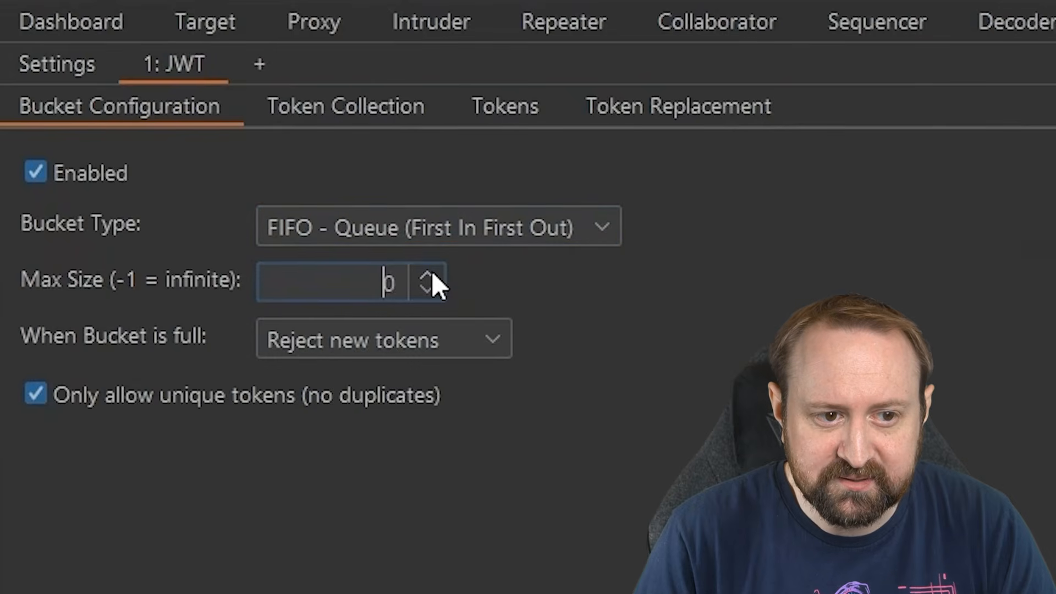
pyautogui.click(431, 274)
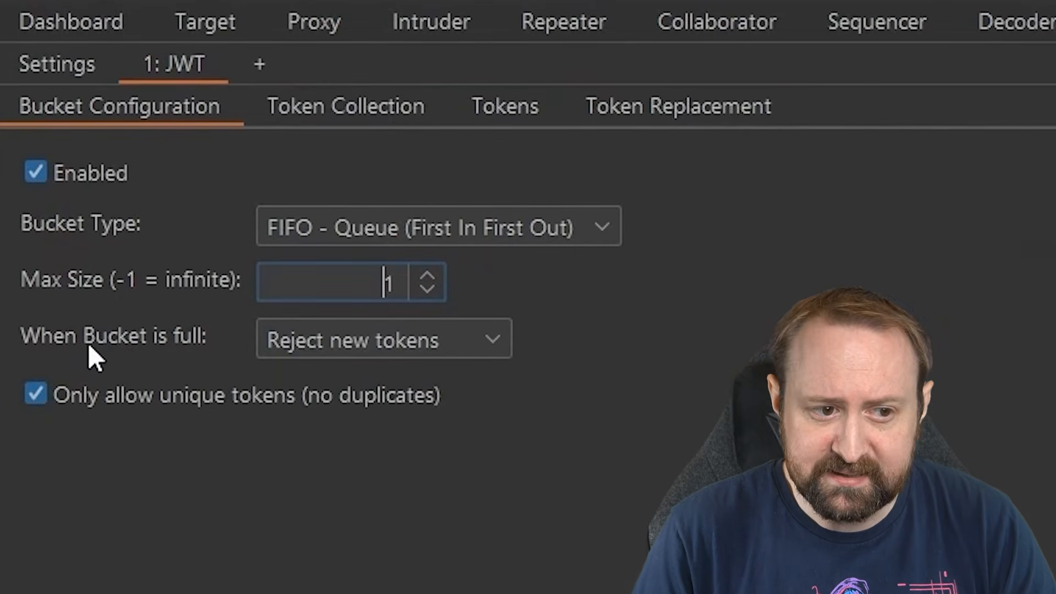
# Set 'When Bucket is full' to Replace latest token and show the Token Collection settings.
pyautogui.click(458, 350)
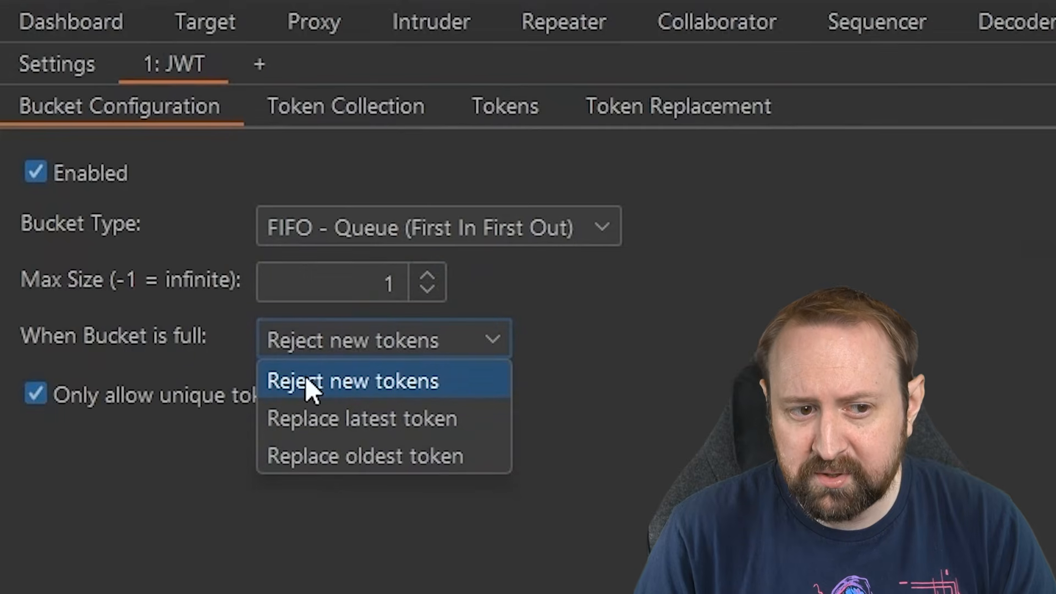
pyautogui.click(449, 423)
pyautogui.click(487, 350)
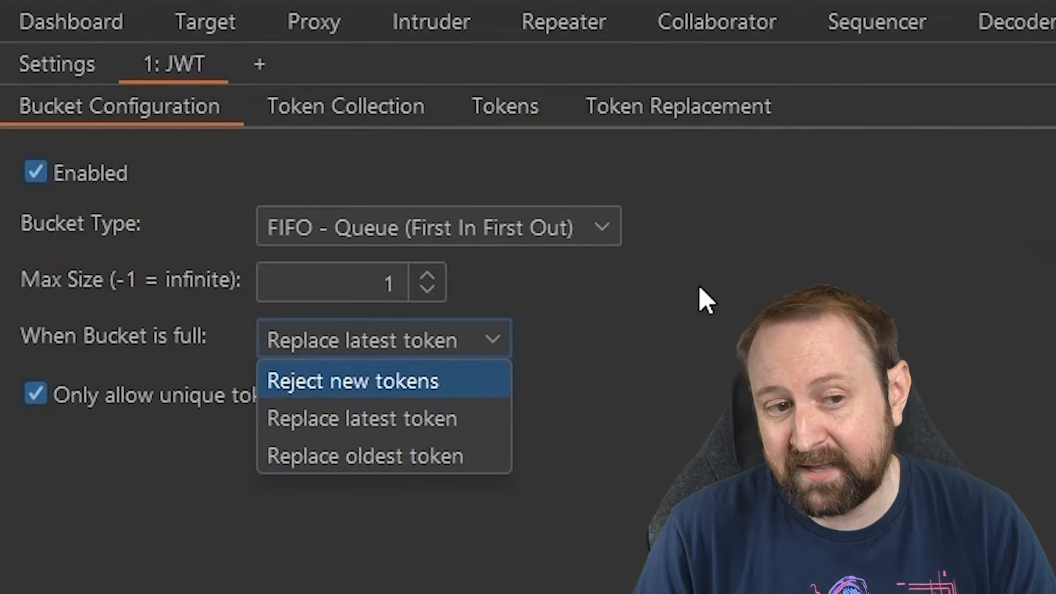
pyautogui.click(389, 413)
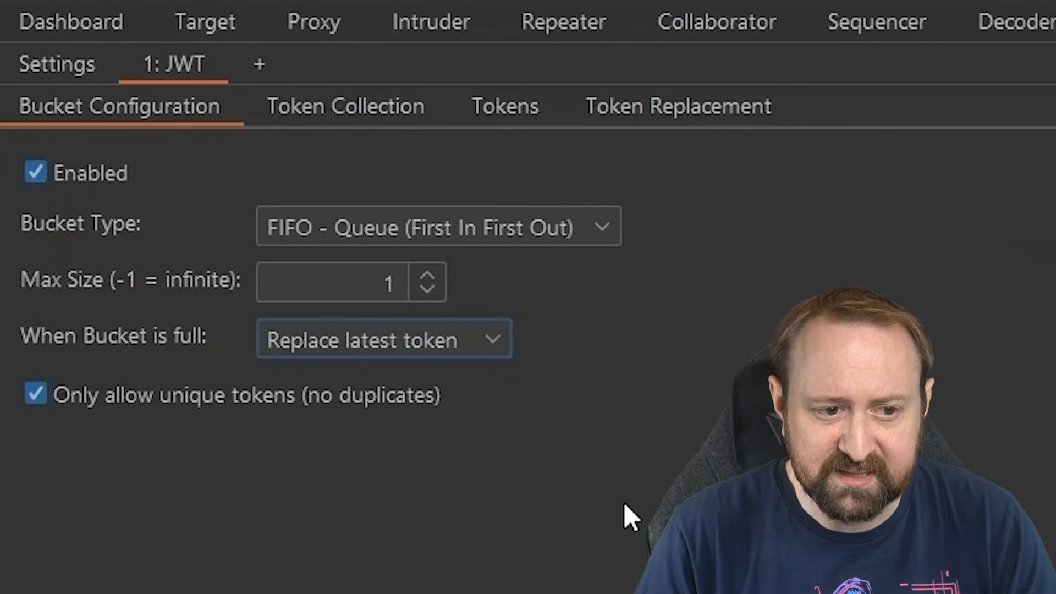
pyautogui.click(387, 101)
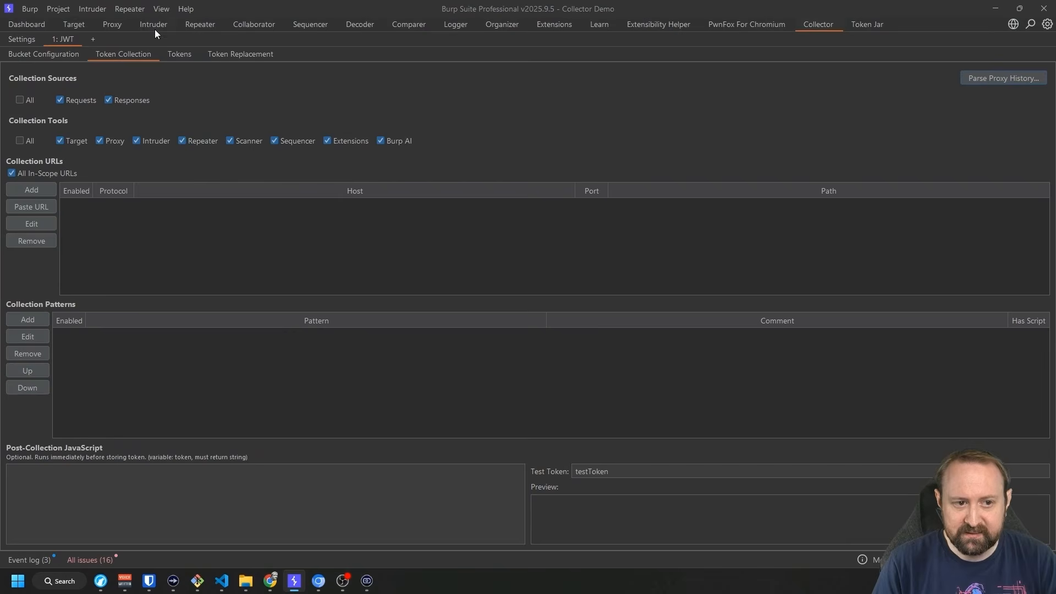
# In Proxy HTTP history, select /api/auth/login and highlight the access_token in its response.
pyautogui.click(112, 24)
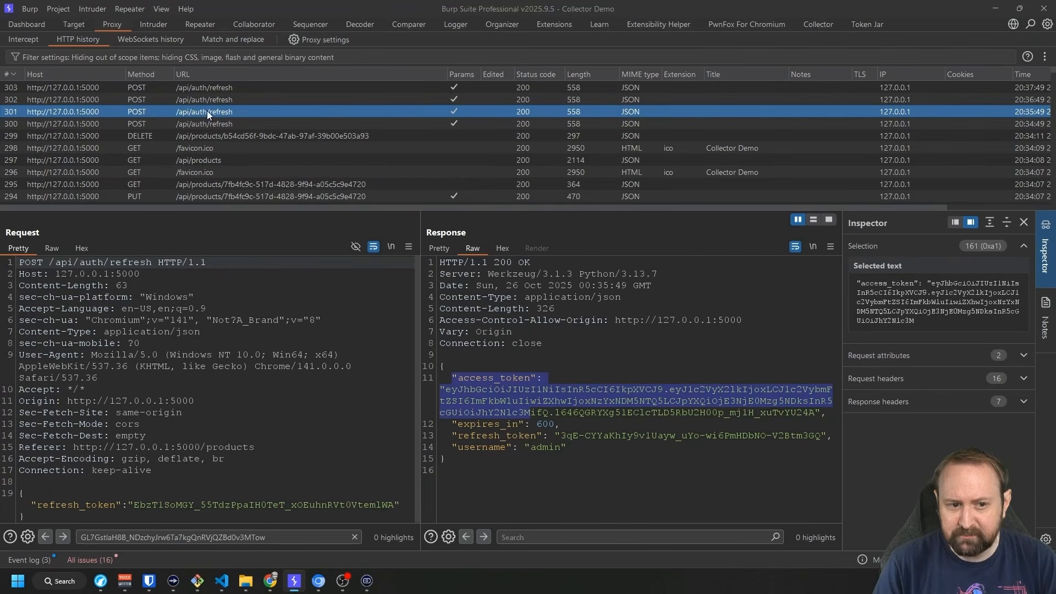
pyautogui.scroll(-5, 225, 123)
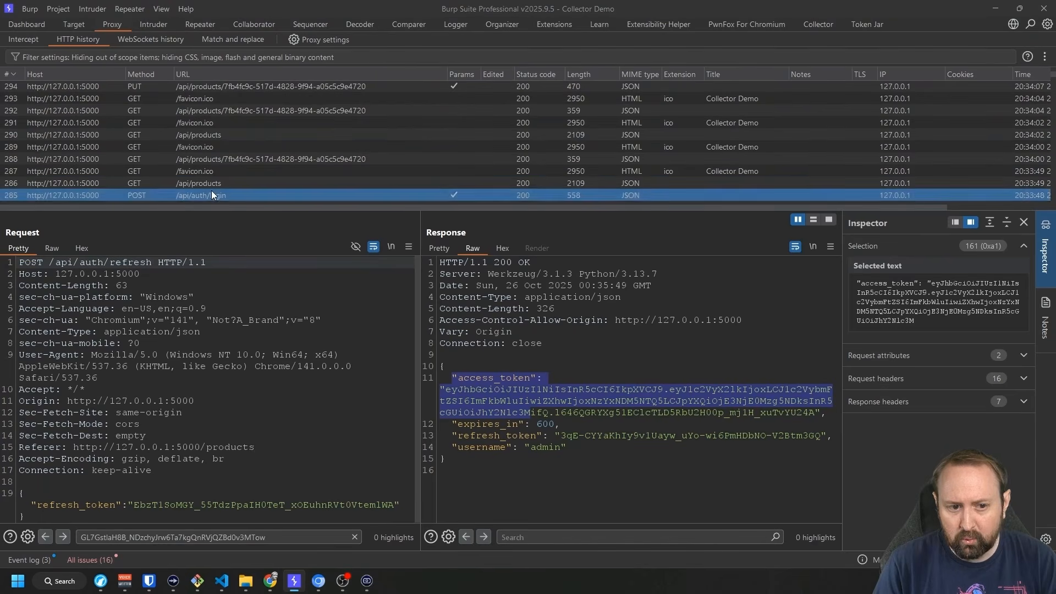
pyautogui.click(211, 195)
pyautogui.moveTo(451, 377); pyautogui.dragTo(560, 424)
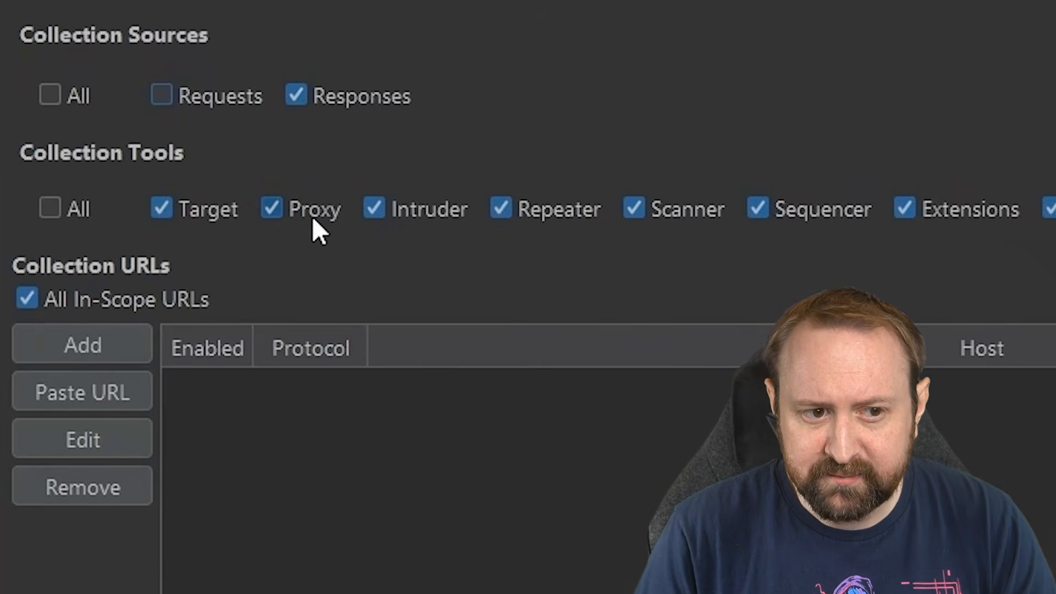
# Clear all collection tools, enable Proxy only, and disable All In-Scope URLs.
pyautogui.click(50, 208)
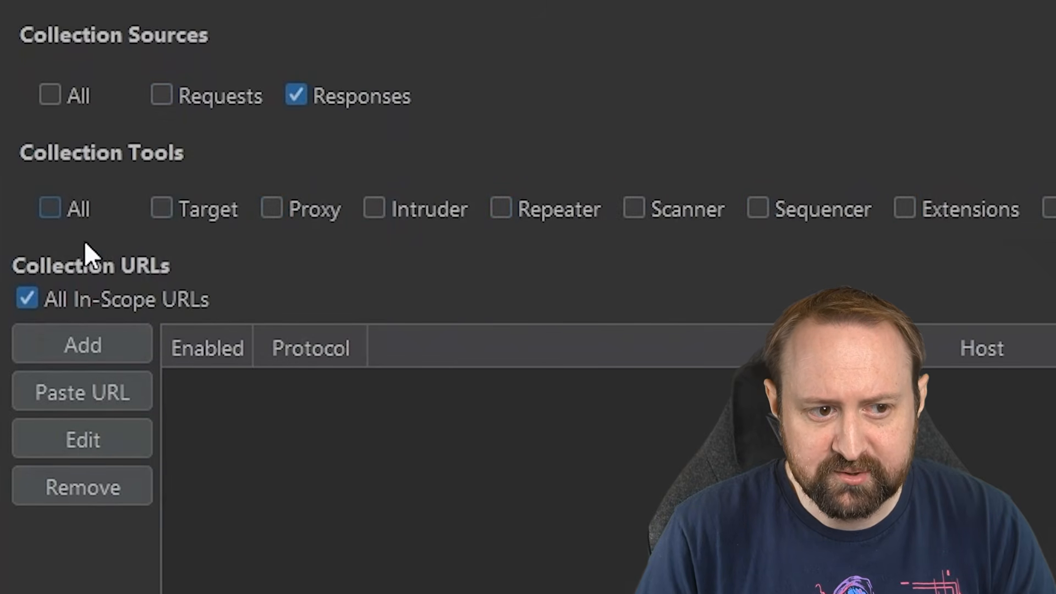
pyautogui.click(266, 213)
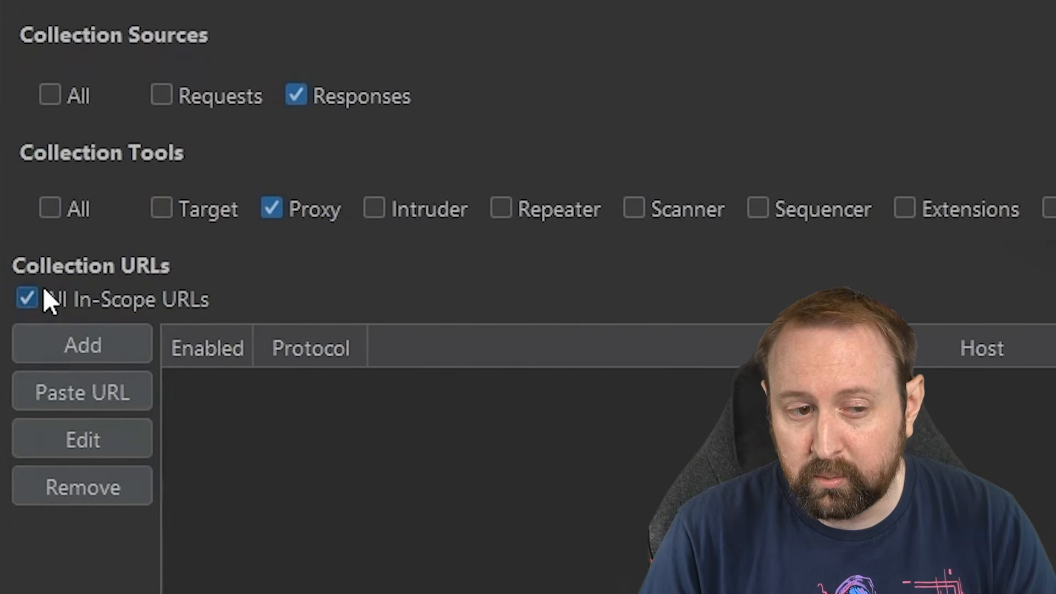
pyautogui.click(27, 297)
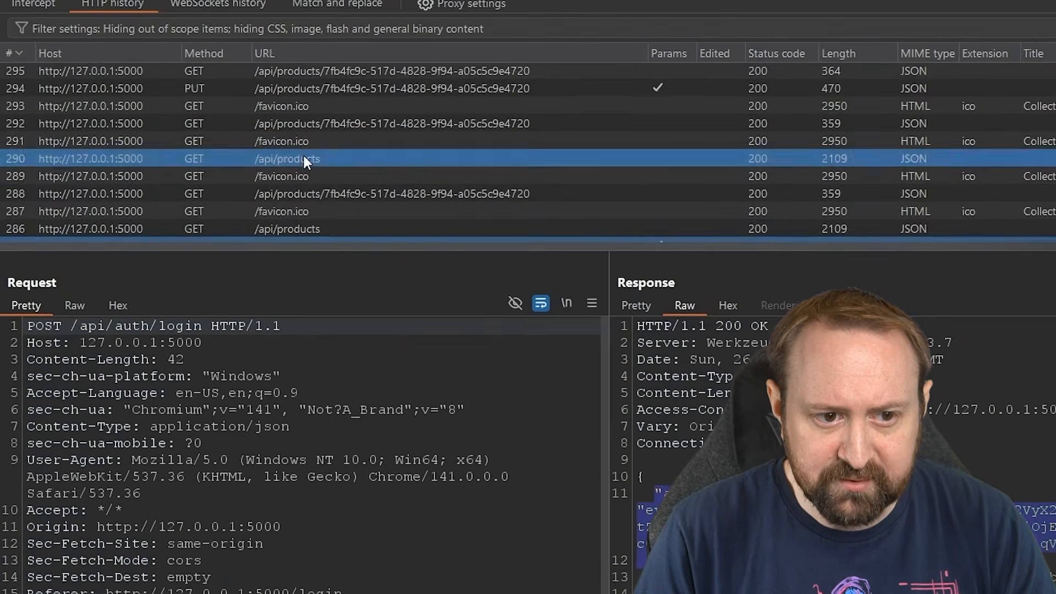
pyautogui.scroll(-3, 605, 217)
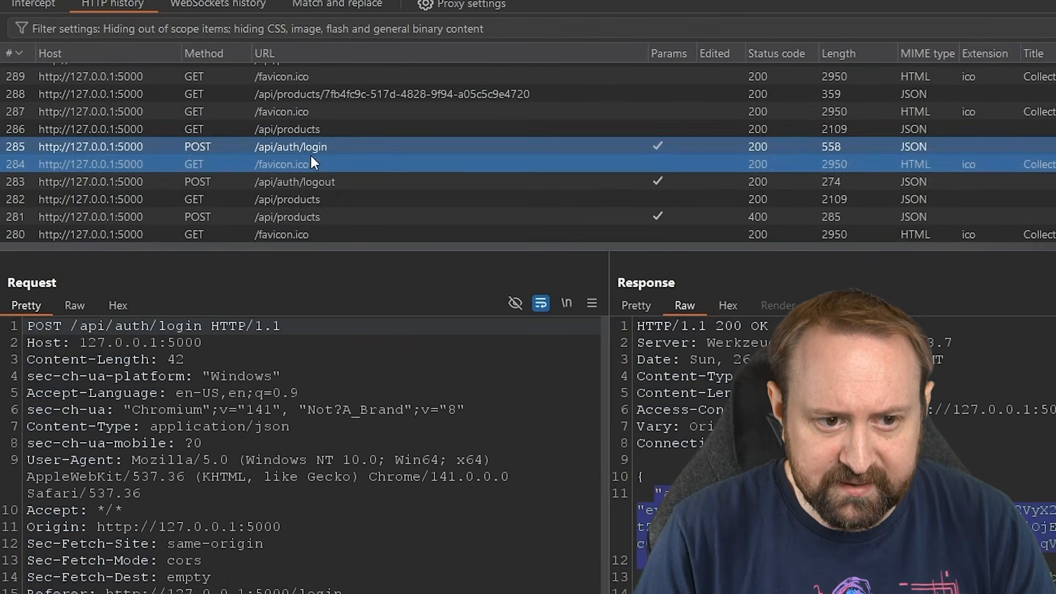
# Copy the /api/auth/login and /api/auth/refresh URLs and paste both into the JWT collection URLs.
pyautogui.rightClick(315, 147)
pyautogui.click(396, 559)
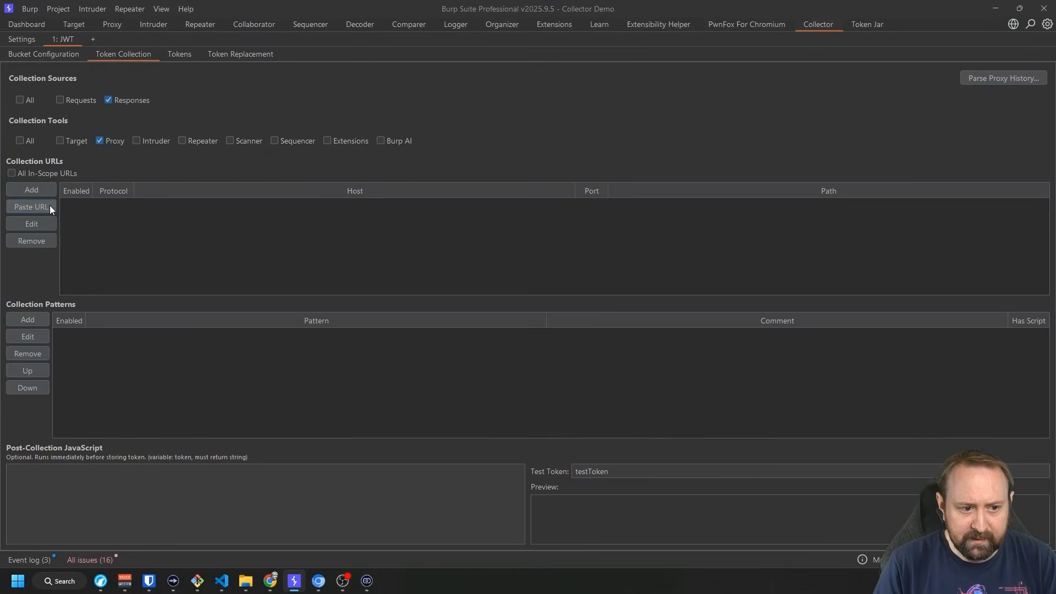
pyautogui.click(48, 205)
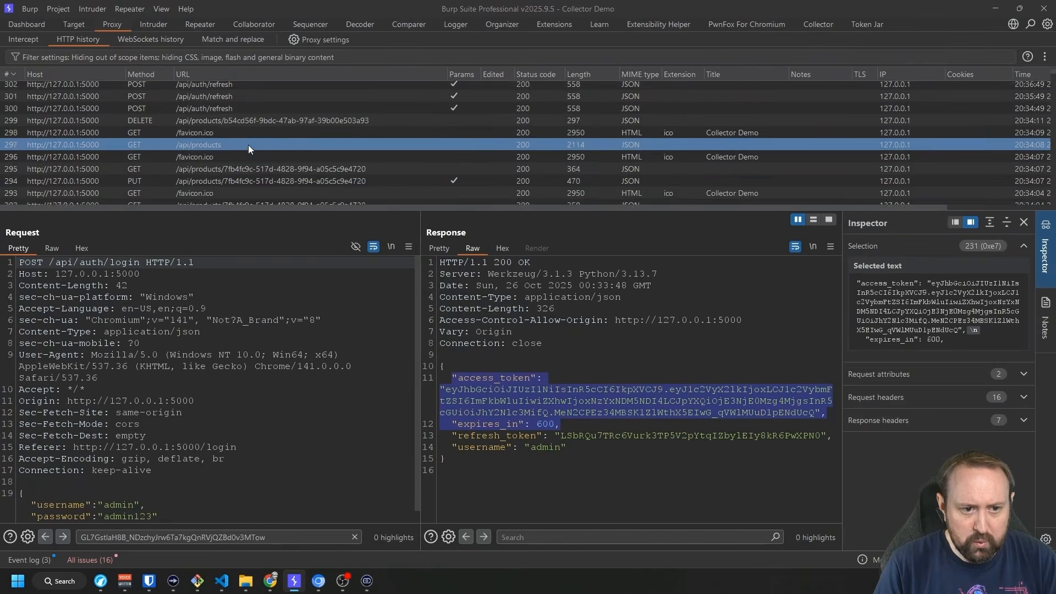
pyautogui.click(219, 99)
pyautogui.rightClick(196, 286)
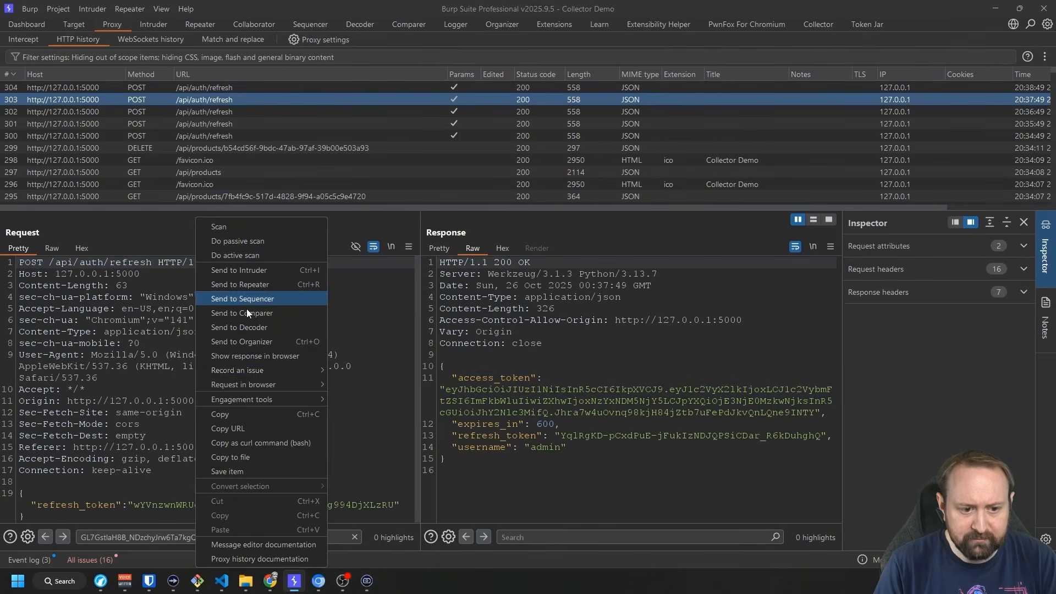
pyautogui.click(256, 428)
pyautogui.click(818, 22)
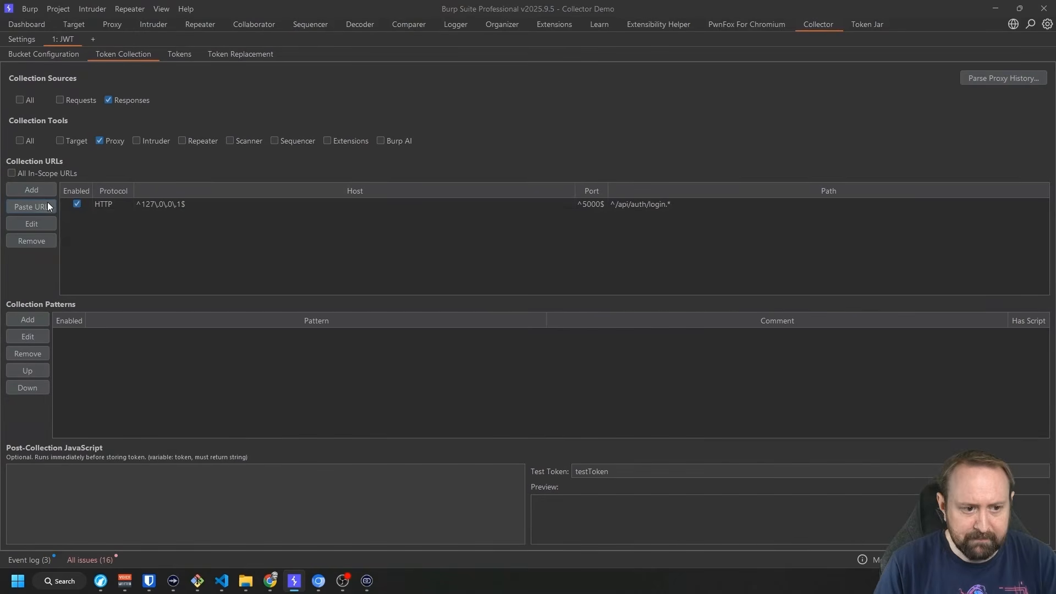
pyautogui.click(47, 203)
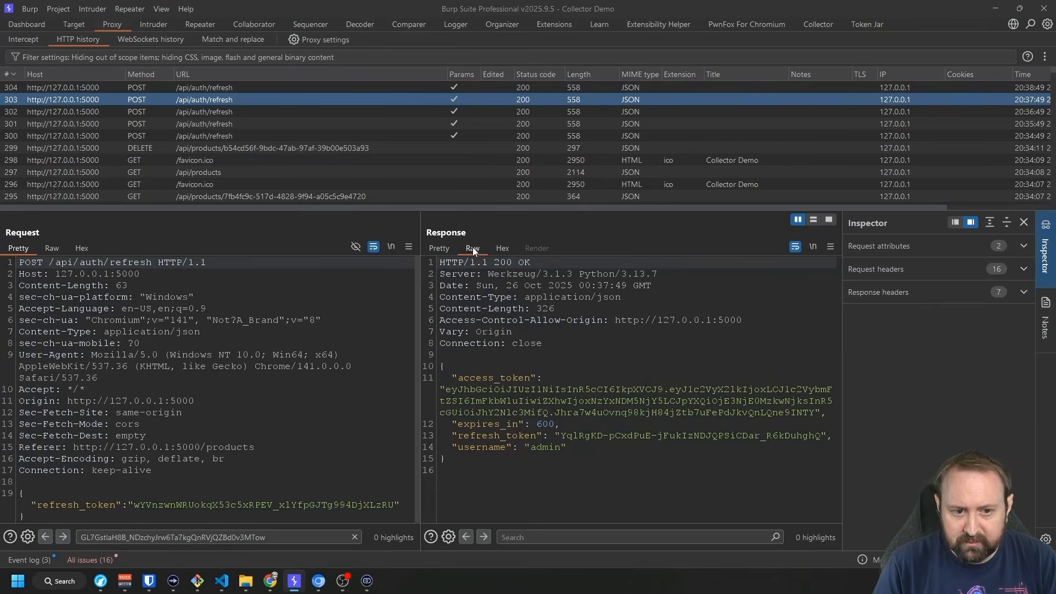
pyautogui.click(469, 469)
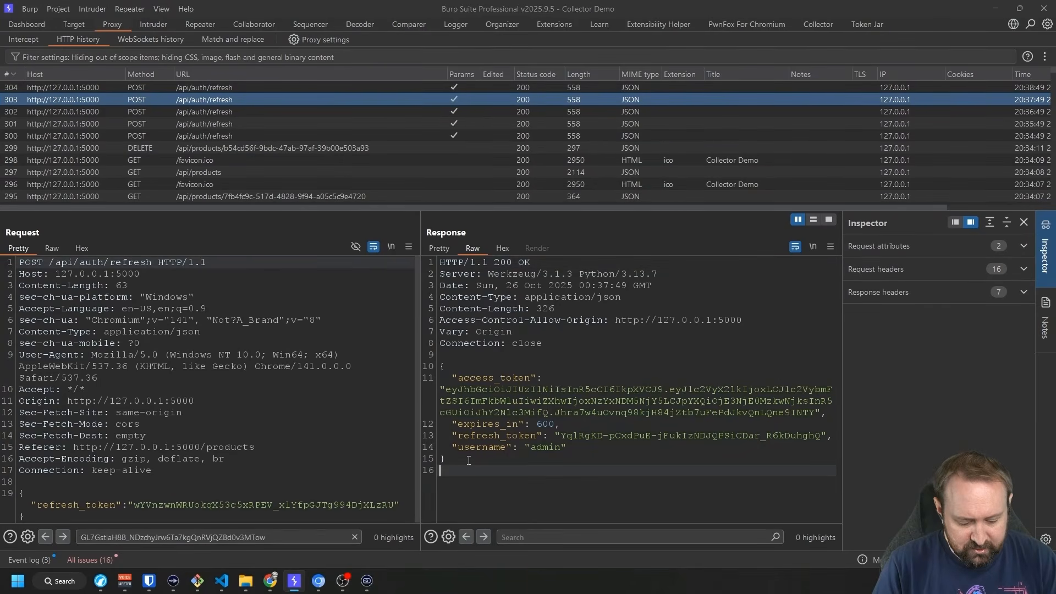
# Add a new collection pattern, paste the copied raw auth response as test input, and select "access_token".
pyautogui.hotkey('ctrl', 'a')
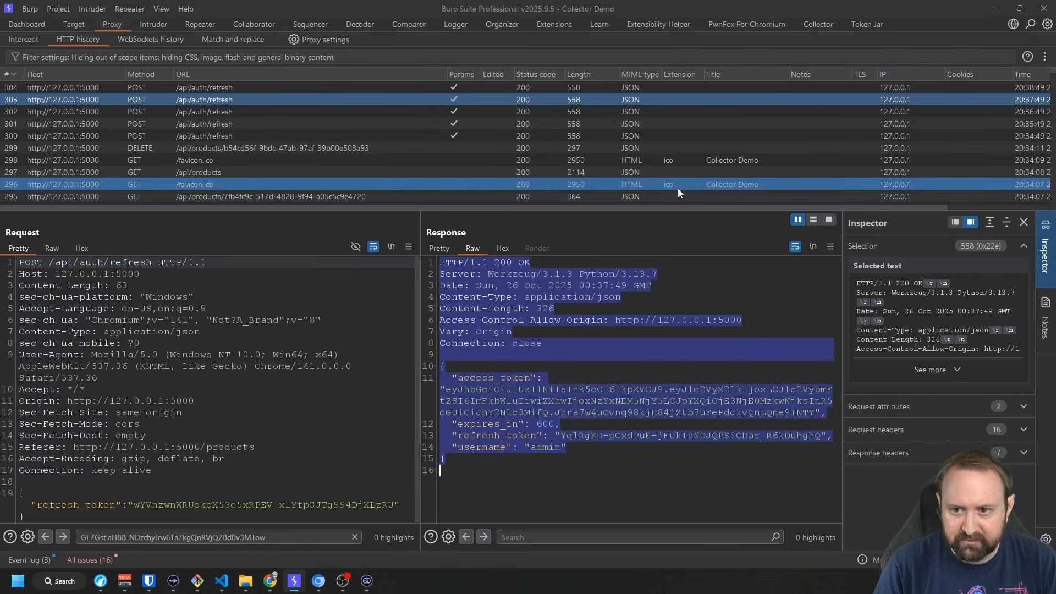
pyautogui.click(819, 24)
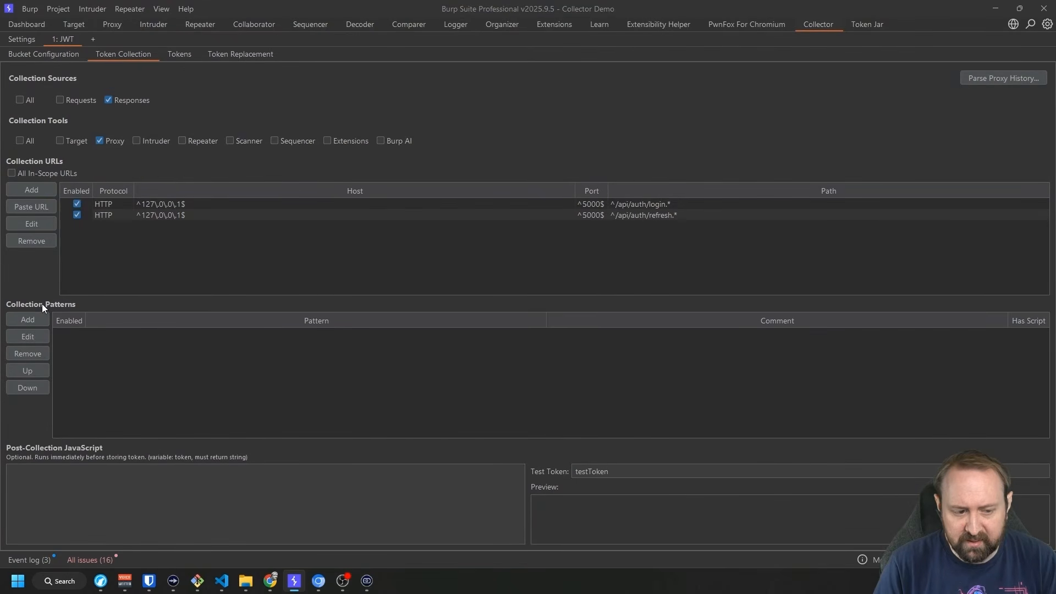
pyautogui.click(36, 319)
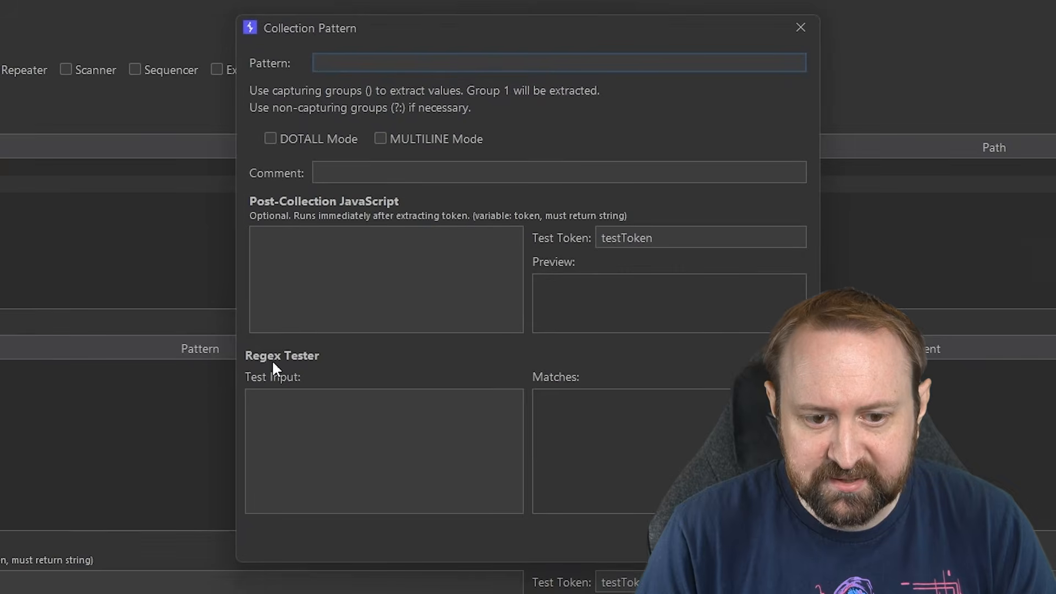
pyautogui.click(310, 445)
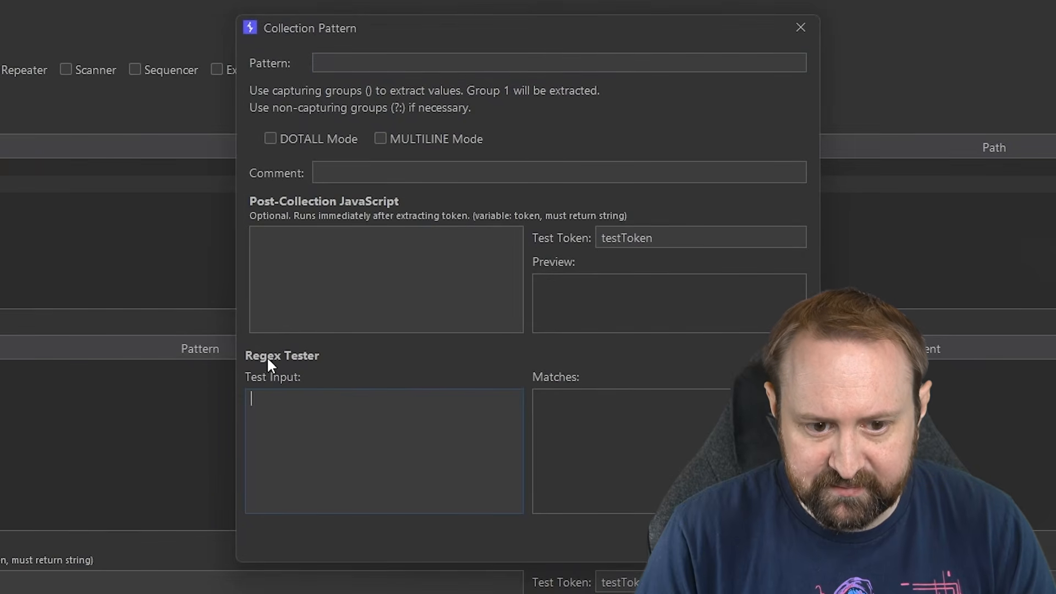
pyautogui.hotkey('ctrl', 'v')
pyautogui.scroll(3, 369, 467)
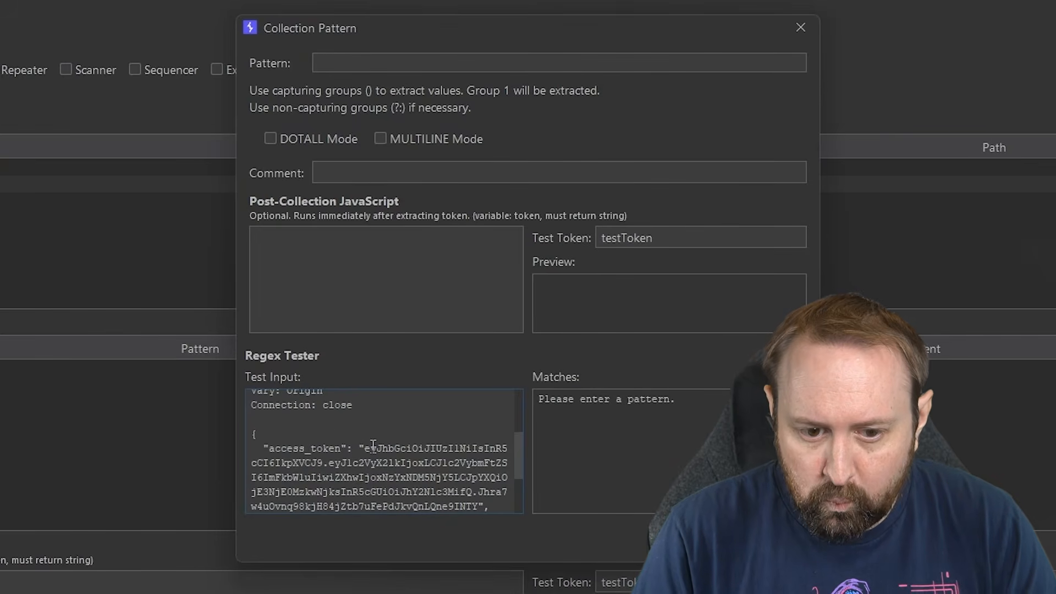
pyautogui.moveTo(264, 450); pyautogui.dragTo(348, 449)
pyautogui.click(318, 449)
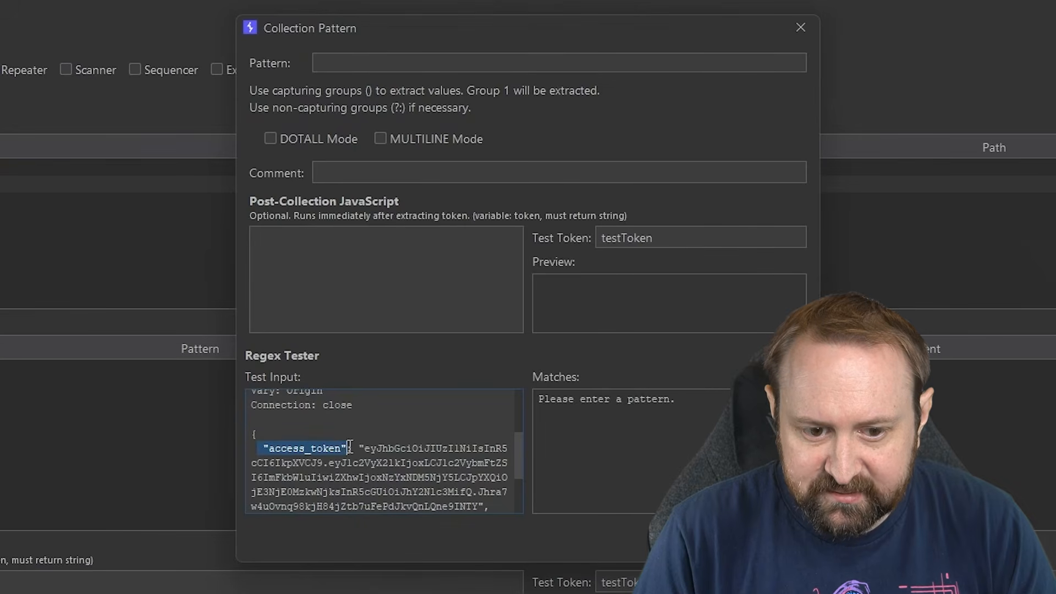
# Build the pattern "access_token": "()" from the pasted key, colon and quote.
pyautogui.click(374, 63)
pyautogui.hotkey('ctrl', 'v')
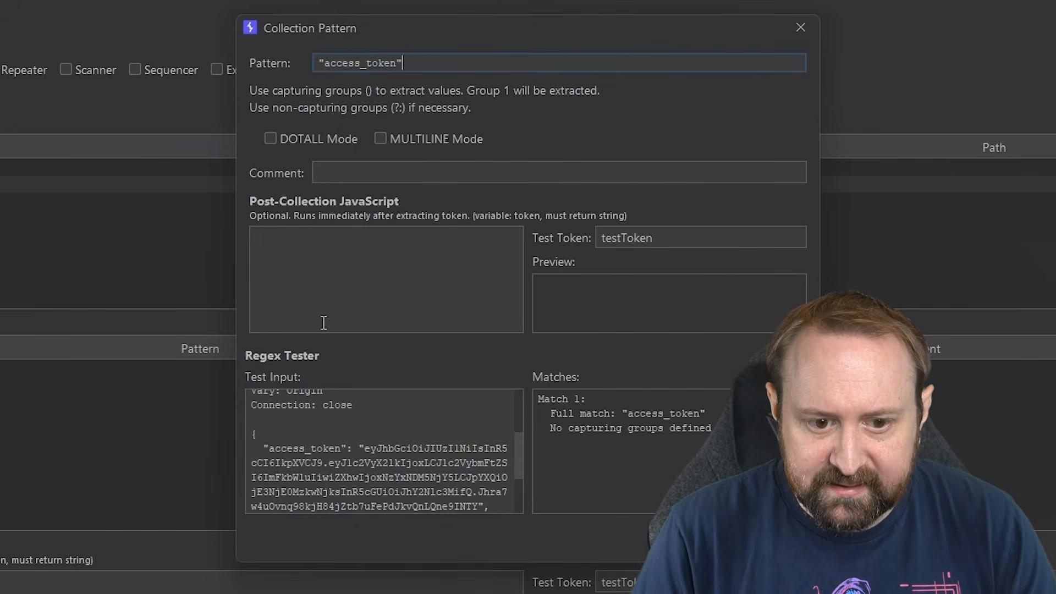
pyautogui.moveTo(347, 449); pyautogui.dragTo(359, 450)
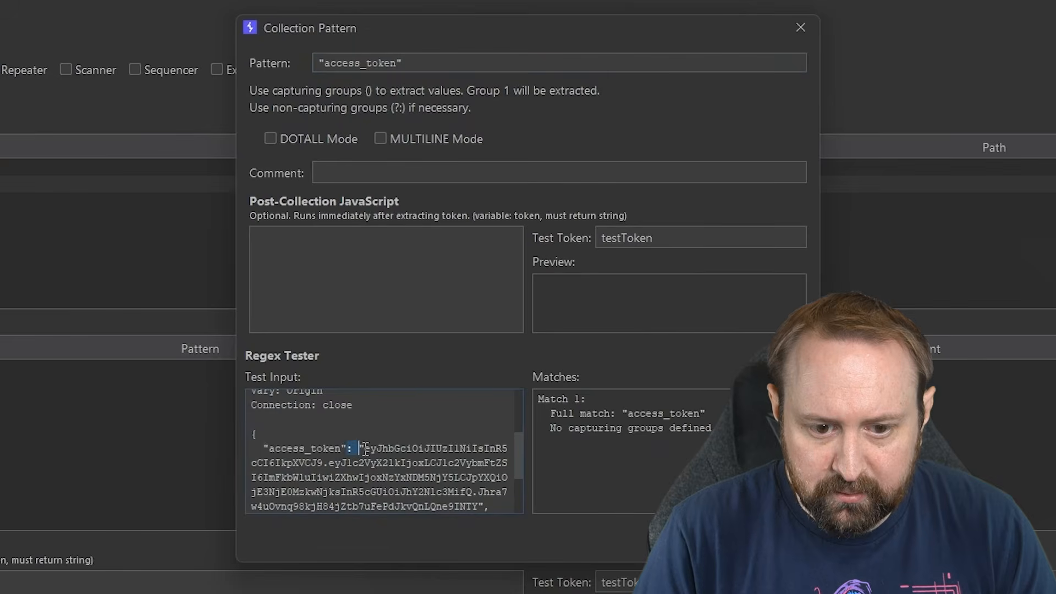
pyautogui.hotkey('ctrl', 'c')
pyautogui.click(419, 63)
pyautogui.hotkey('ctrl', 'v')
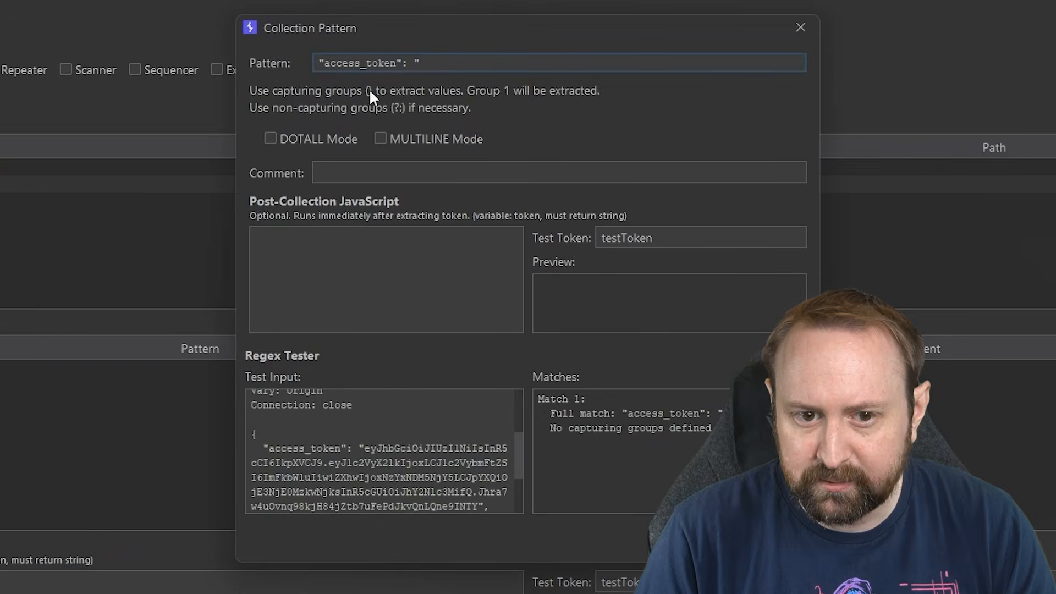
pyautogui.write('()')
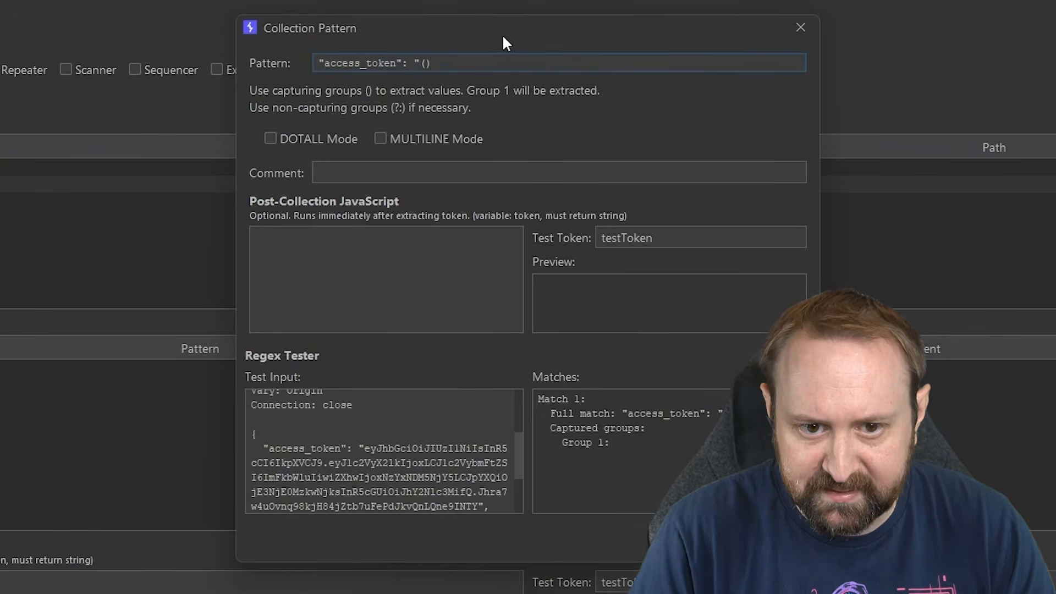
pyautogui.write('"')
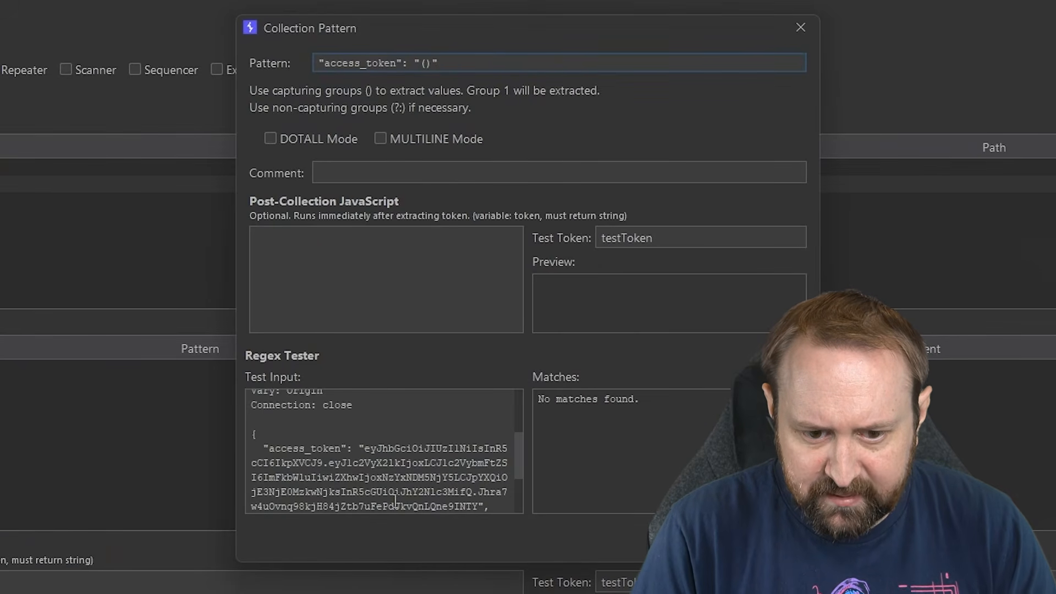
# Highlight the access_token value in the test input to see what must be captured.
pyautogui.scroll(-1, 395, 500)
pyautogui.moveTo(478, 462); pyautogui.dragTo(367, 406)
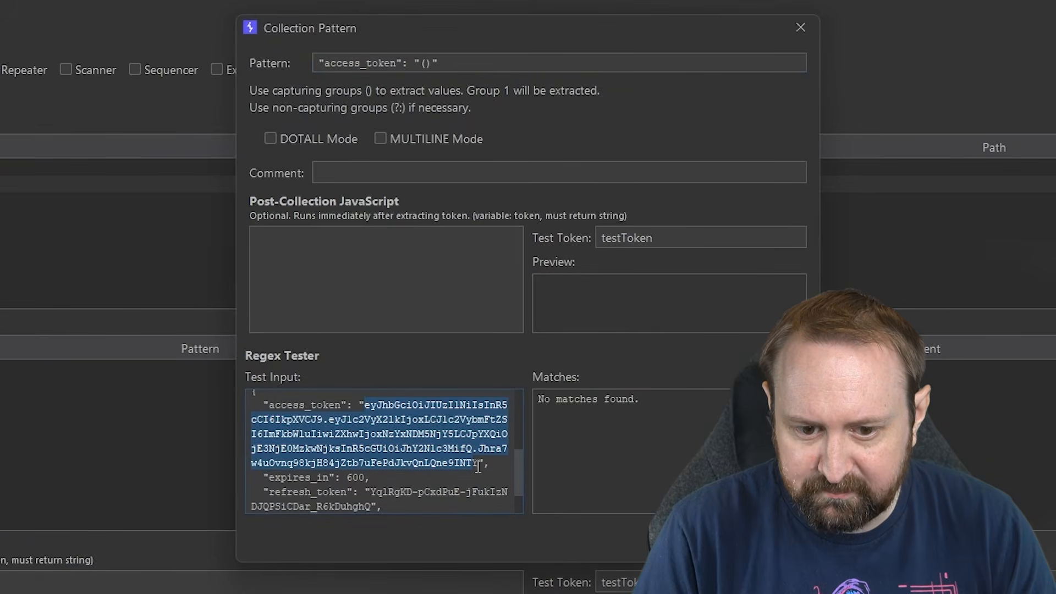
pyautogui.moveTo(478, 466); pyautogui.dragTo(373, 408)
pyautogui.click(394, 407)
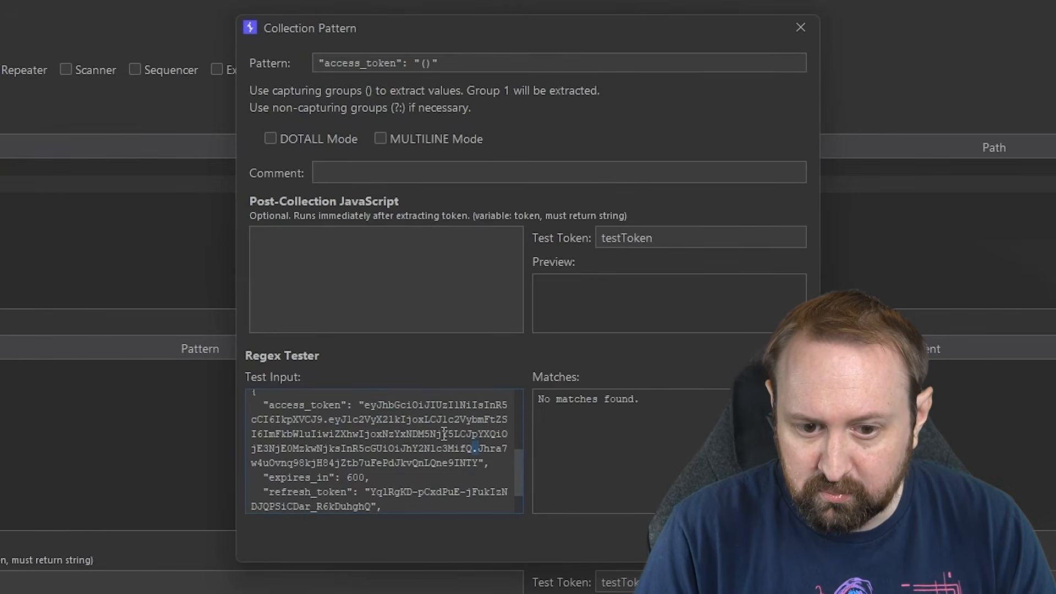
# Insert [^"]+ into the capture group so the pattern reads "access_token": "([^"]+)".
pyautogui.click(426, 63)
pyautogui.write('[]')
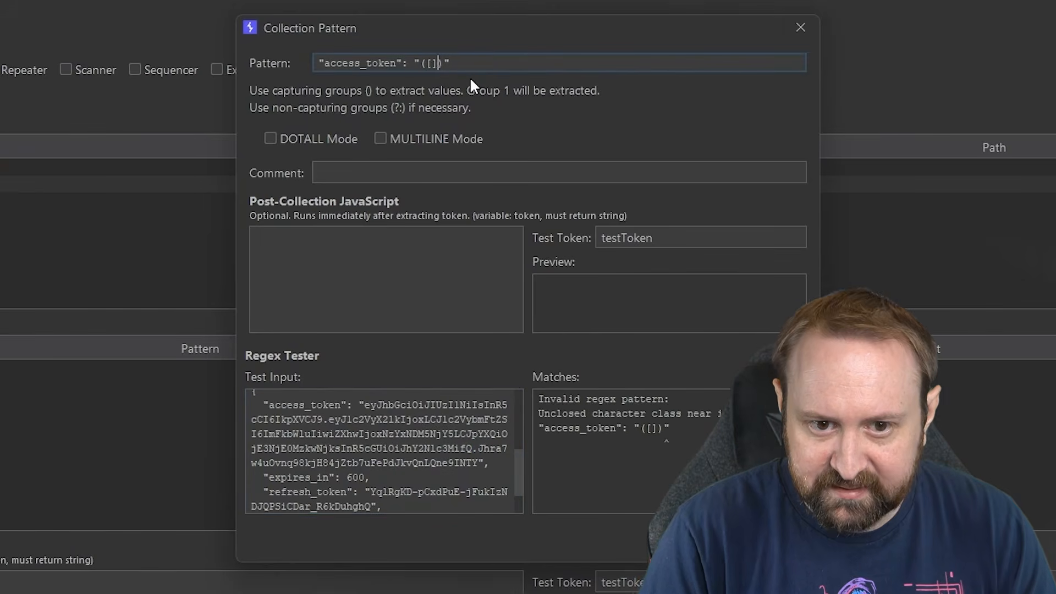
pyautogui.press('Left')
pyautogui.write('^')
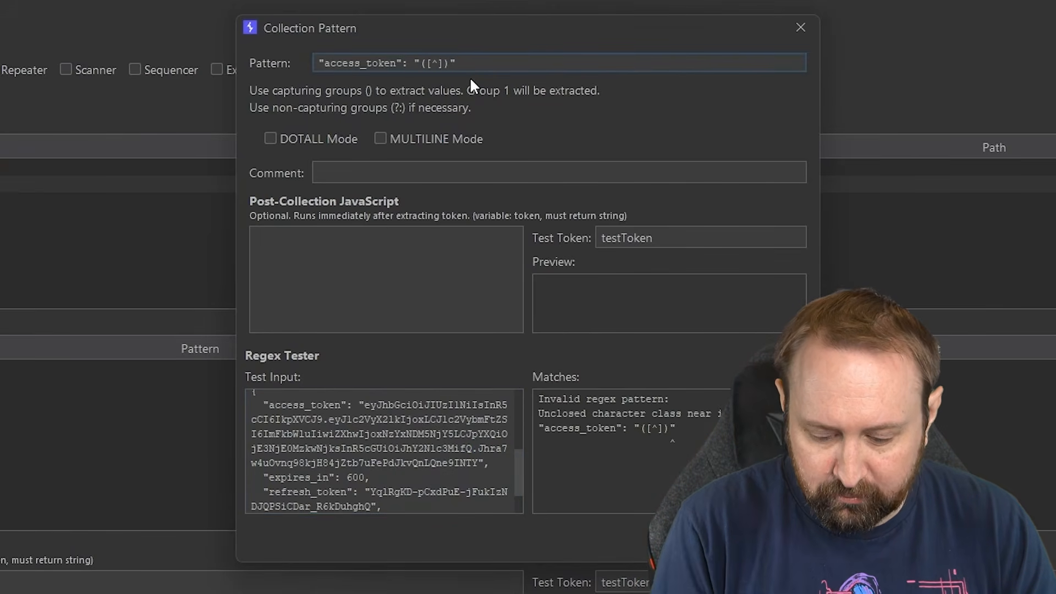
pyautogui.write('\\"')
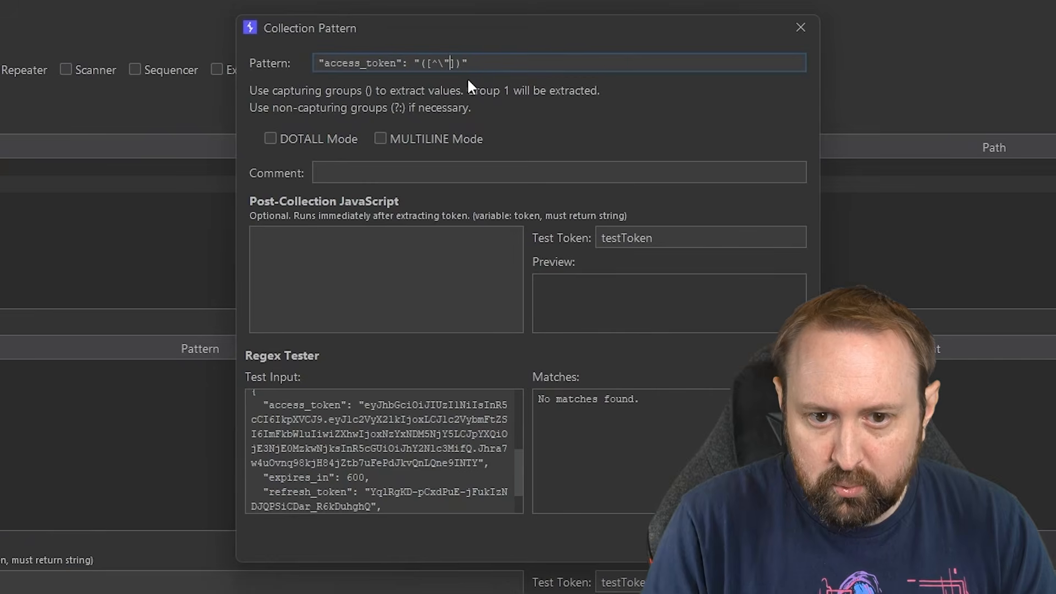
pyautogui.press('Left')
pyautogui.press('BackSpace')
pyautogui.press('Right')
pyautogui.press('Right')
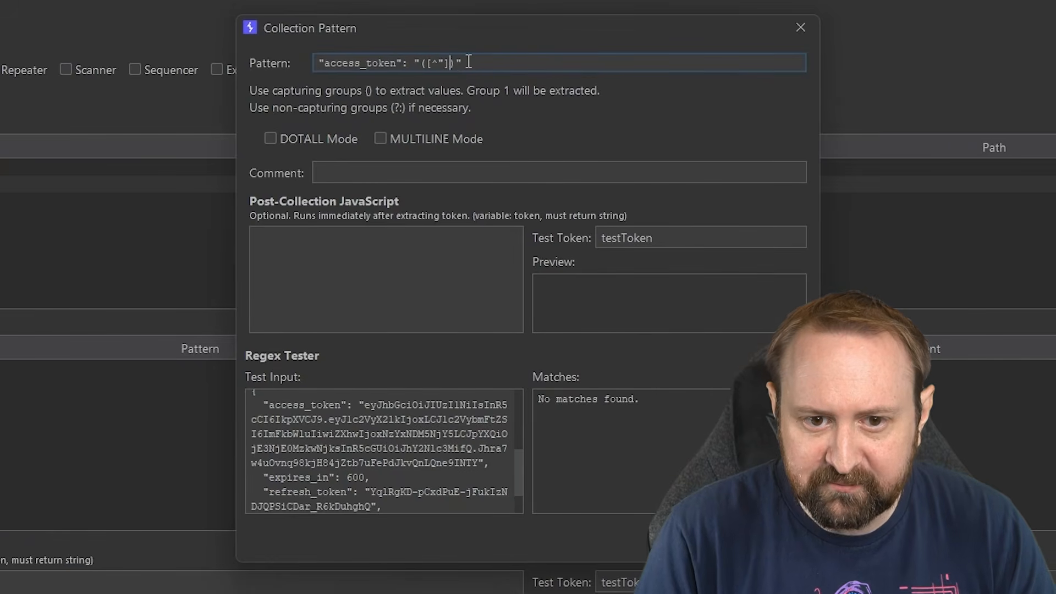
pyautogui.write('+')
# Review the pattern's negated character class, closing quote and full text.
pyautogui.moveTo(428, 63); pyautogui.dragTo(450, 65)
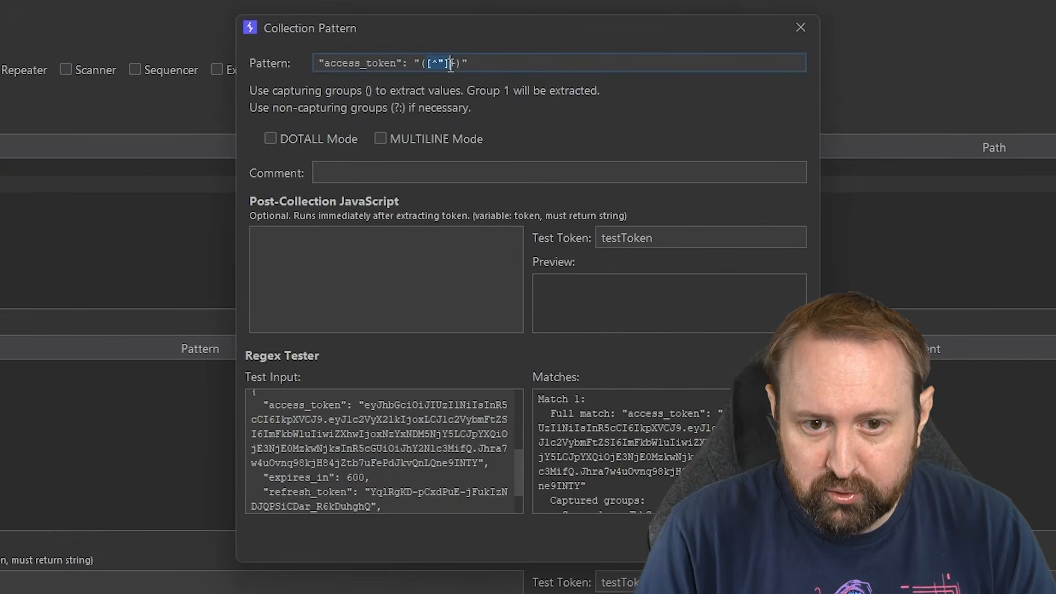
pyautogui.click(462, 63)
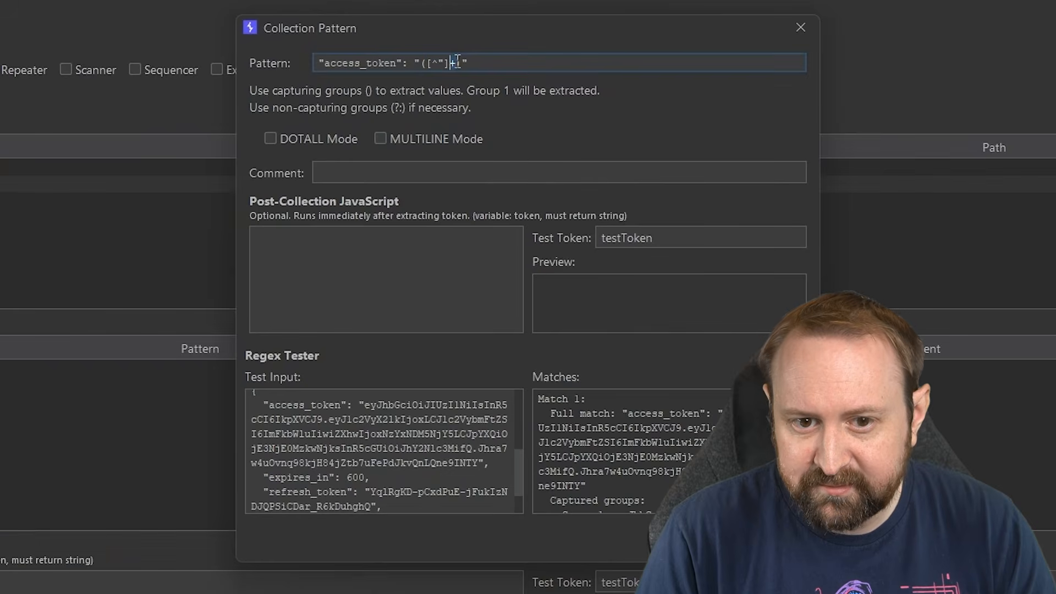
pyautogui.moveTo(467, 64); pyautogui.dragTo(474, 62)
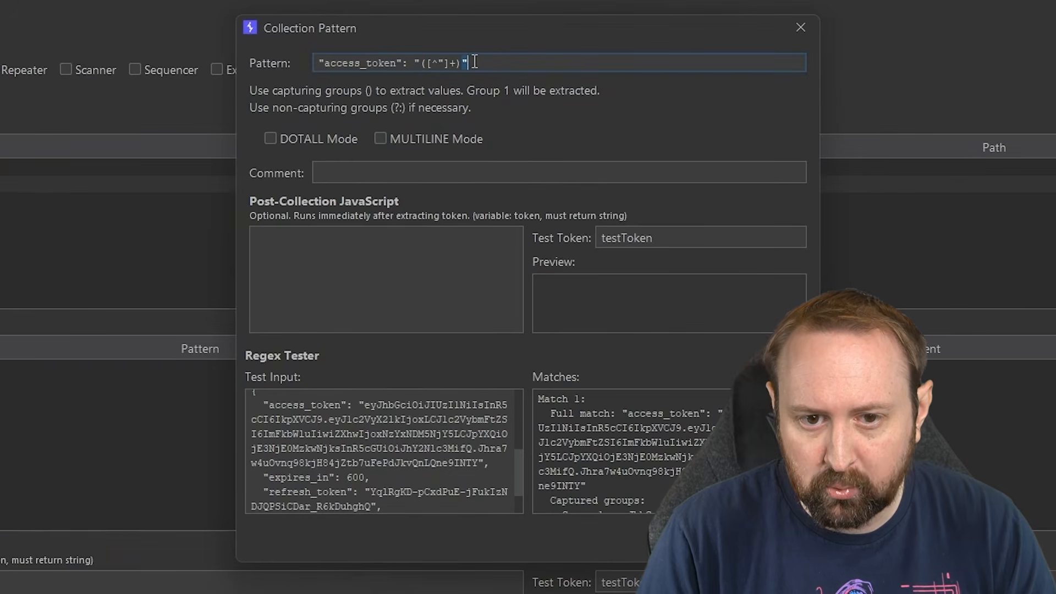
pyautogui.click(456, 64)
pyautogui.click(549, 71)
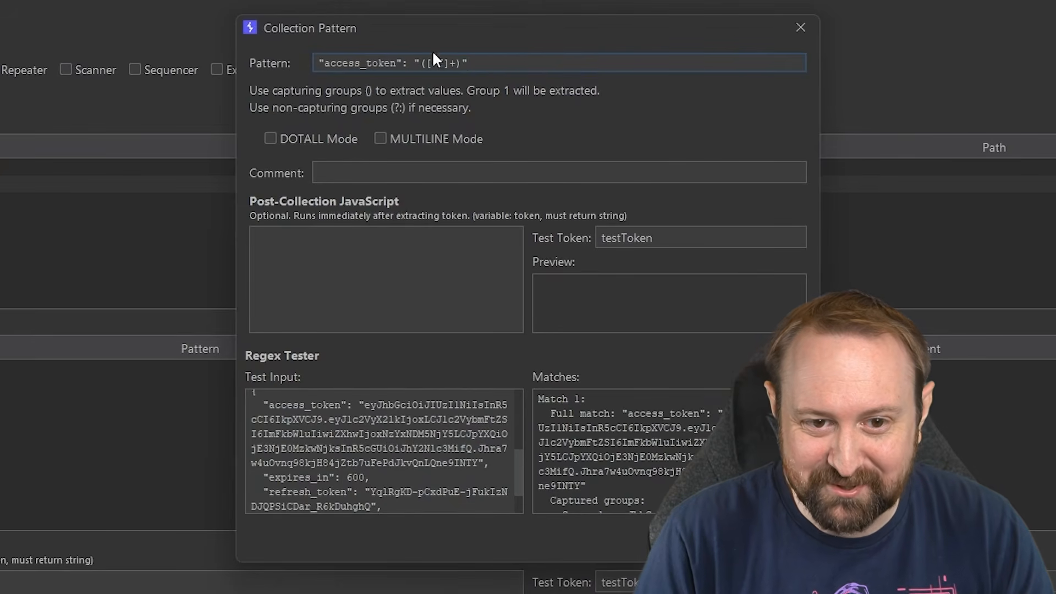
pyautogui.moveTo(319, 62); pyautogui.dragTo(482, 56)
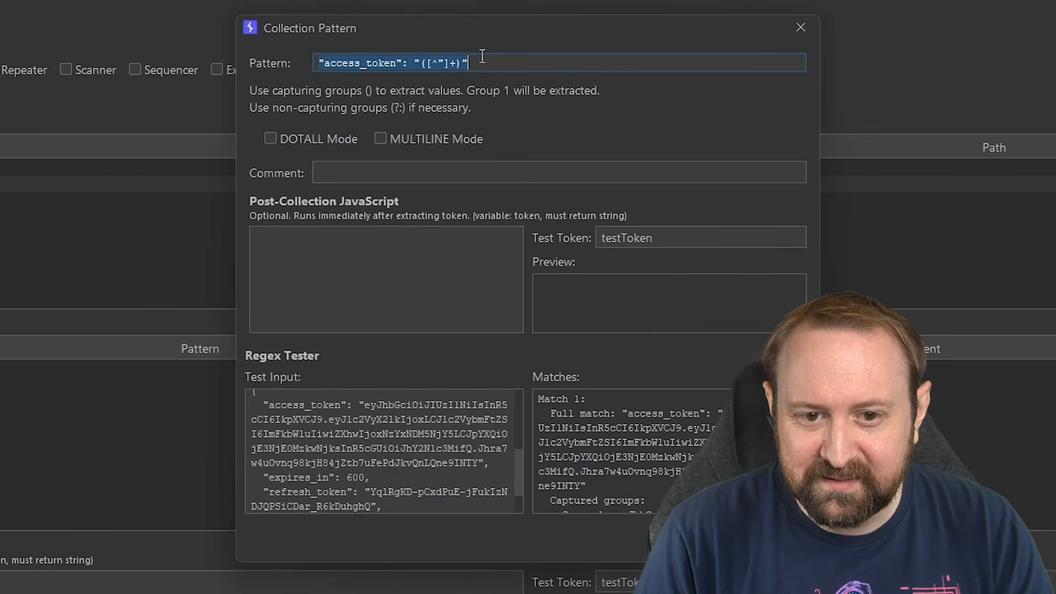
# Check the access_token value in the test input and move the dialog up to show the matches.
pyautogui.moveTo(259, 398); pyautogui.dragTo(485, 465)
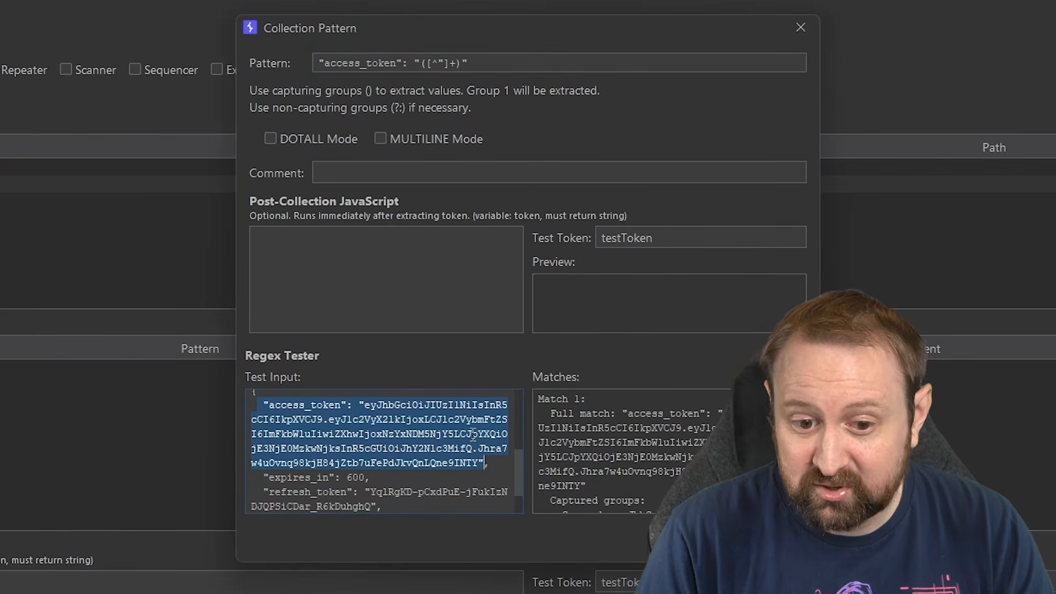
pyautogui.click(402, 419)
pyautogui.moveTo(360, 406); pyautogui.dragTo(418, 433)
pyautogui.click(419, 432)
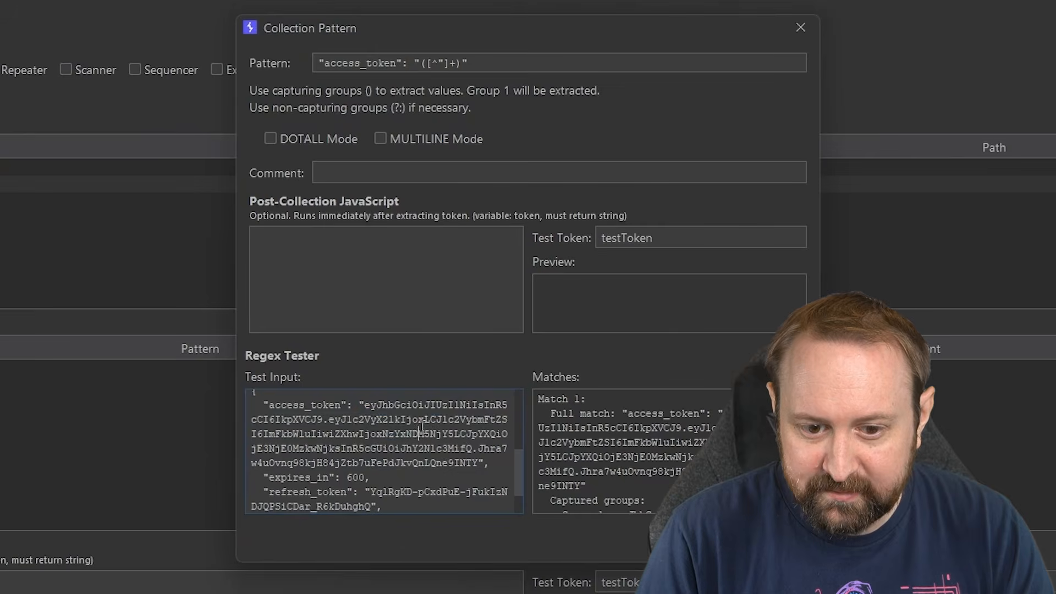
pyautogui.moveTo(478, 463); pyautogui.dragTo(366, 403)
pyautogui.click(430, 447)
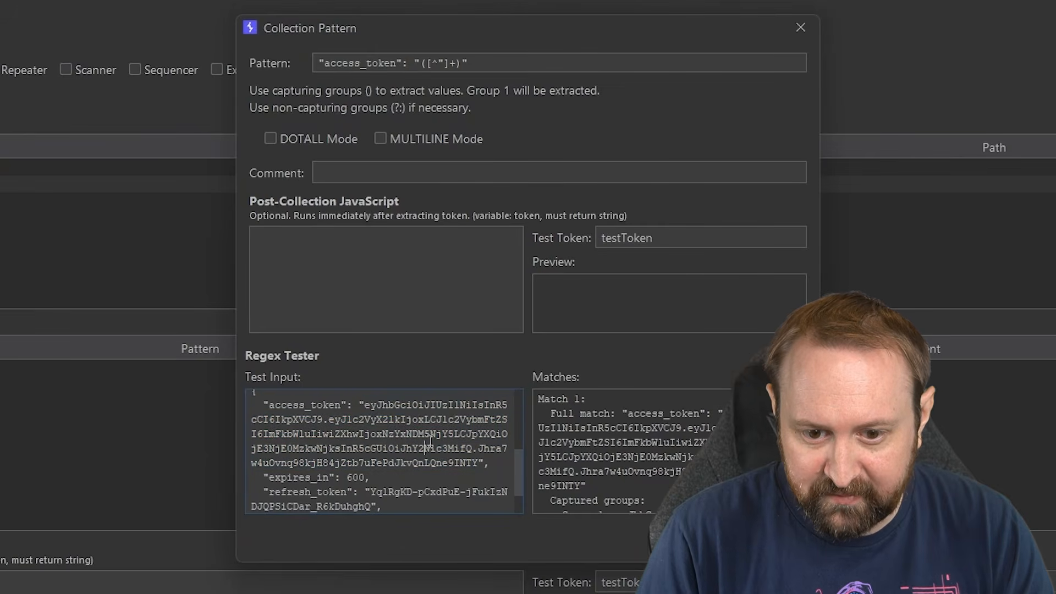
pyautogui.moveTo(547, 29); pyautogui.dragTo(492, 0)
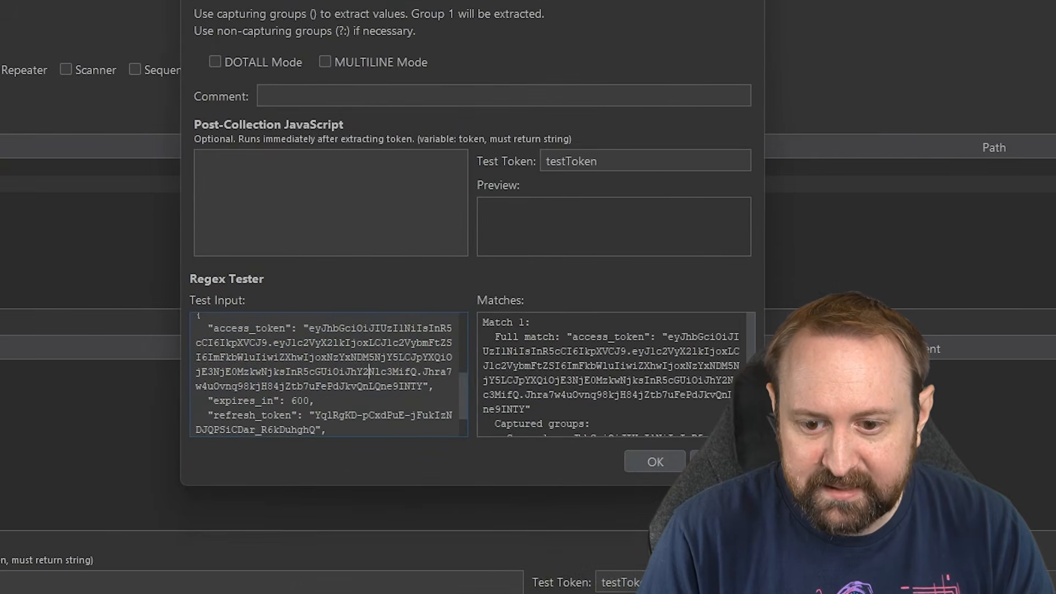
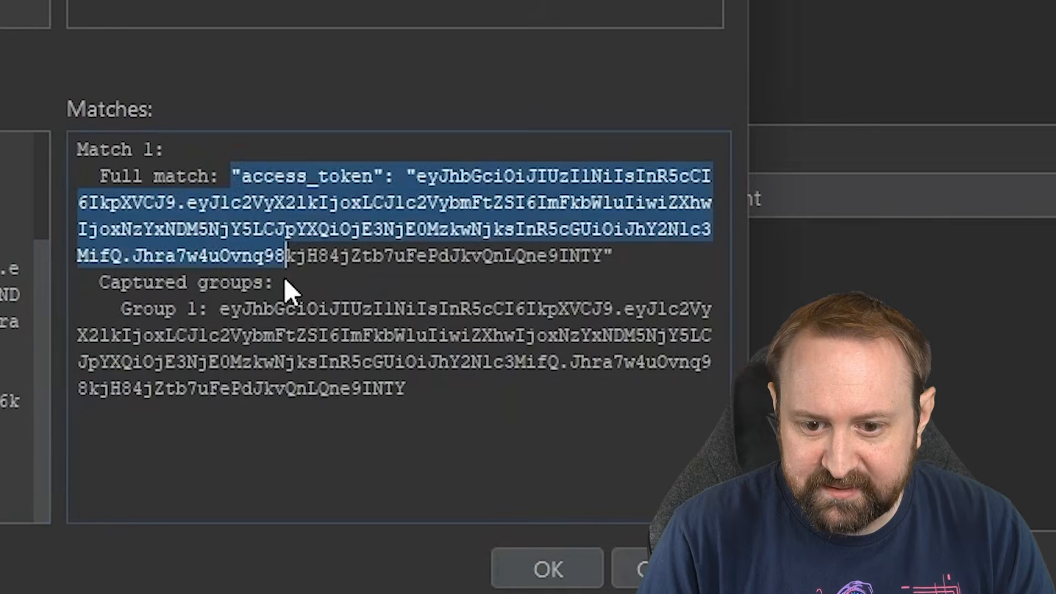
# Verify Group 1 captures only the JWT token value, then save the access_token collection pattern.
pyautogui.click(221, 307)
pyautogui.moveTo(112, 282); pyautogui.dragTo(232, 284)
pyautogui.moveTo(122, 309); pyautogui.dragTo(413, 390)
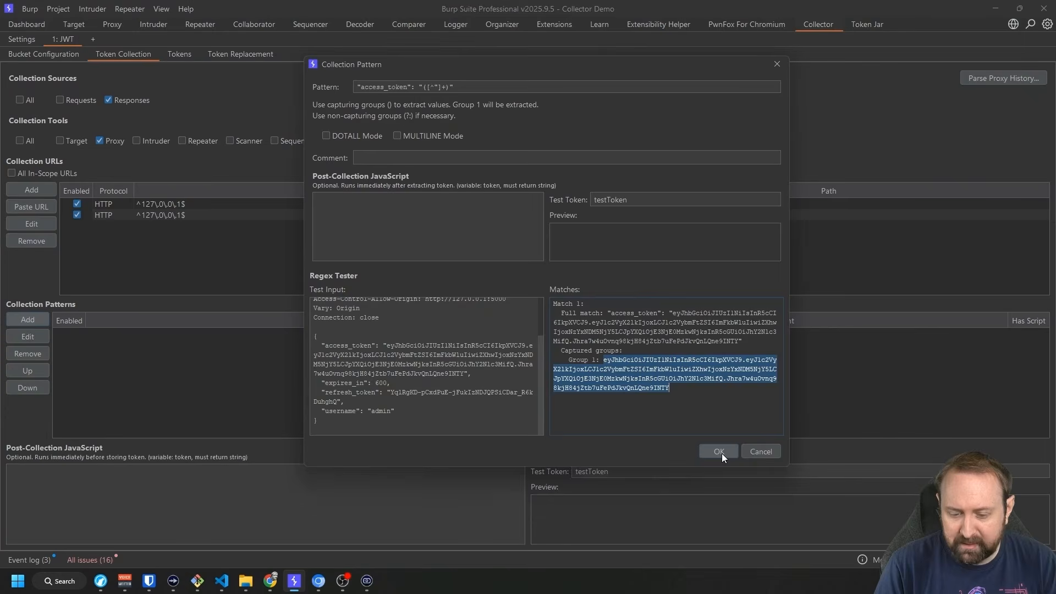
pyautogui.click(806, 555)
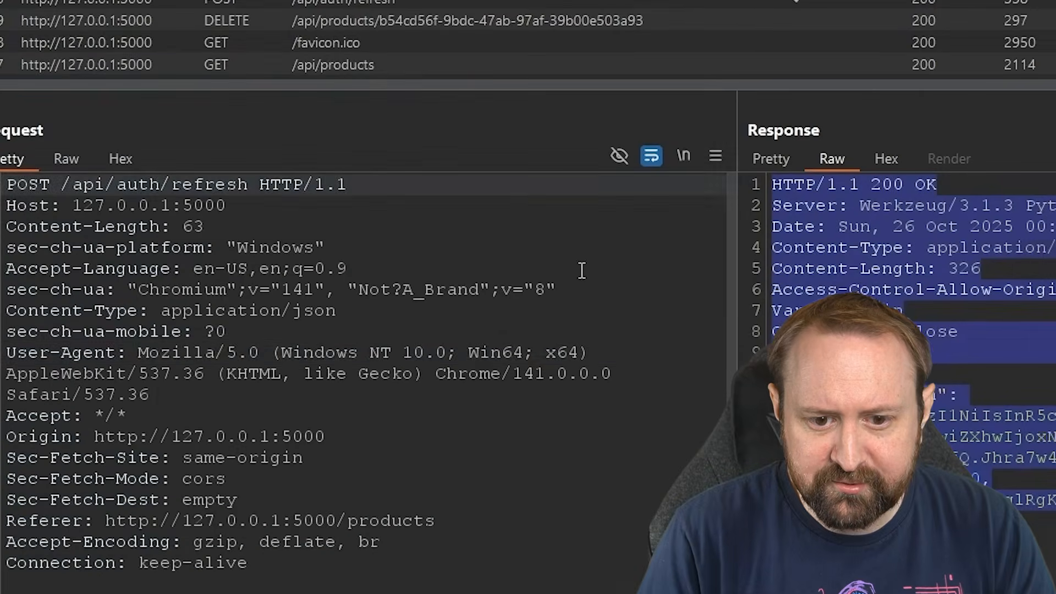
# Compare access_token in the /api/auth/refresh and /api/auth/login responses, then return to Token Collection settings.
pyautogui.moveTo(61, 185); pyautogui.dragTo(247, 186)
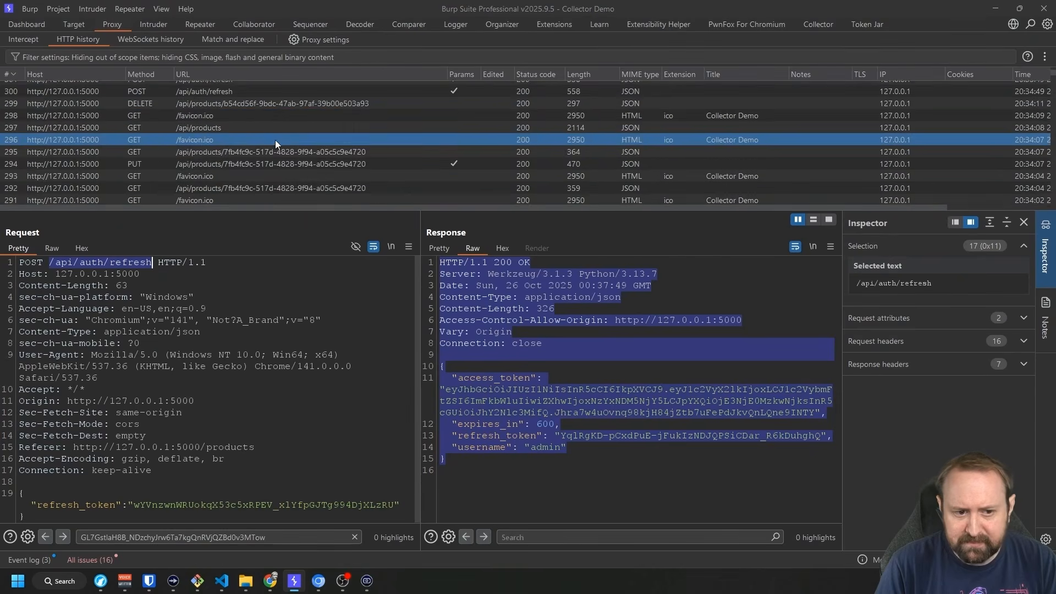
pyautogui.scroll(-4, 275, 140)
pyautogui.click(223, 163)
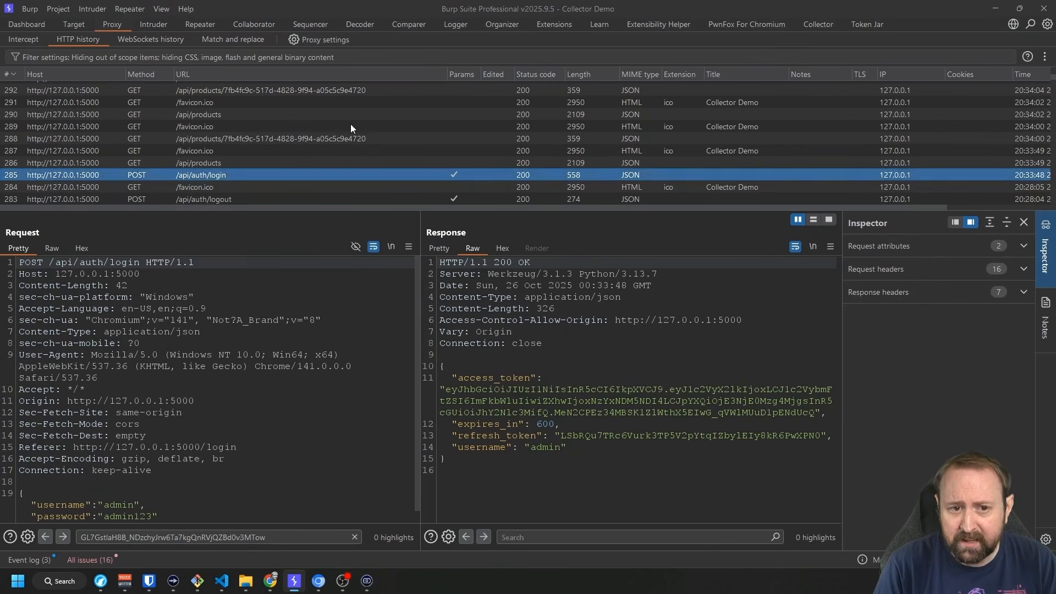
pyautogui.click(803, 26)
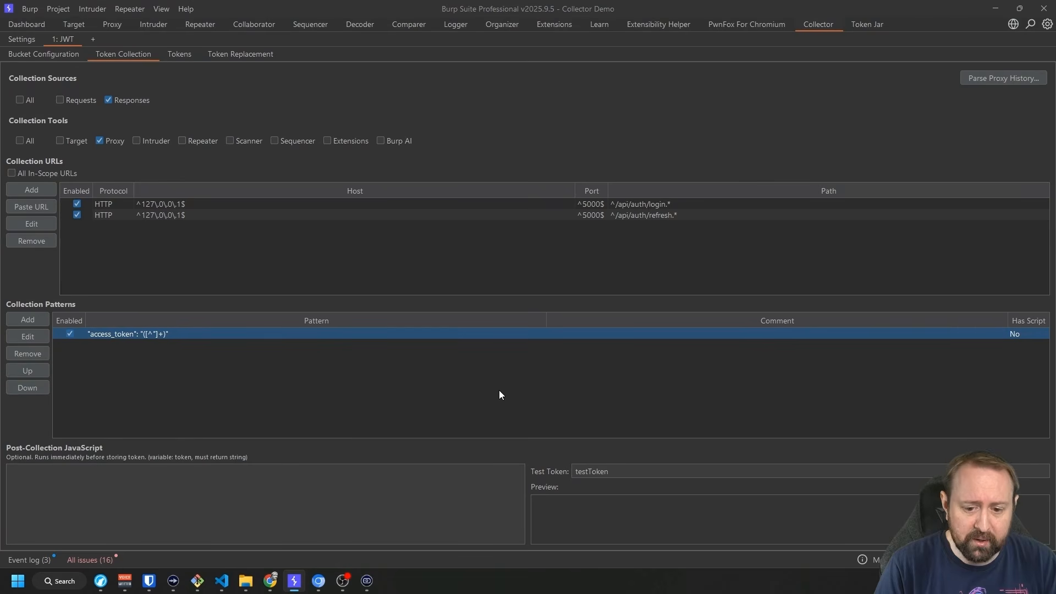
pyautogui.click(178, 54)
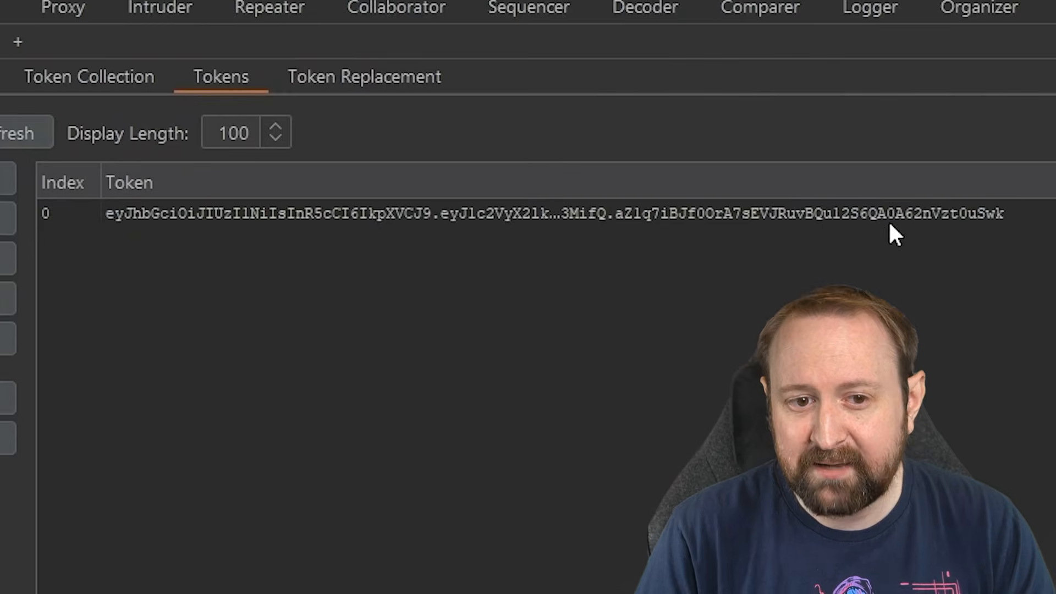
pyautogui.click(67, 5)
pyautogui.scroll(3, 285, 147)
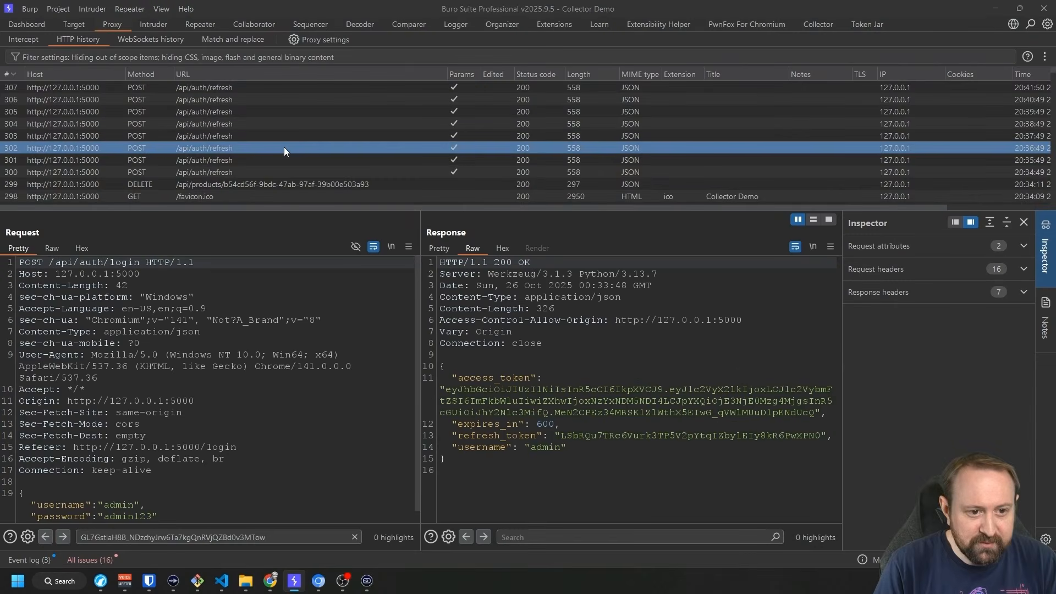
pyautogui.click(218, 87)
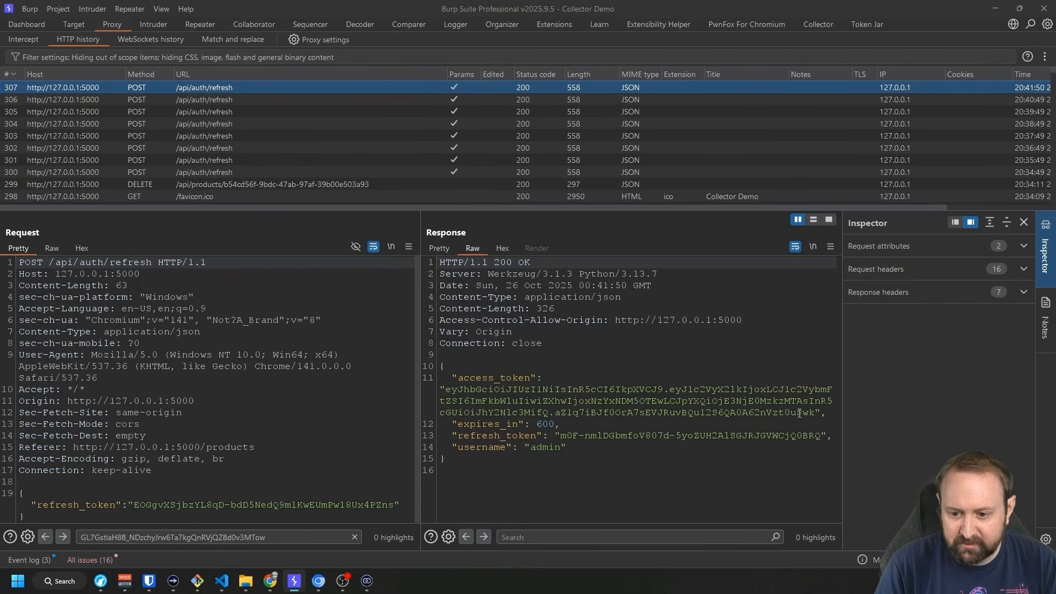
pyautogui.moveTo(798, 413); pyautogui.dragTo(816, 412)
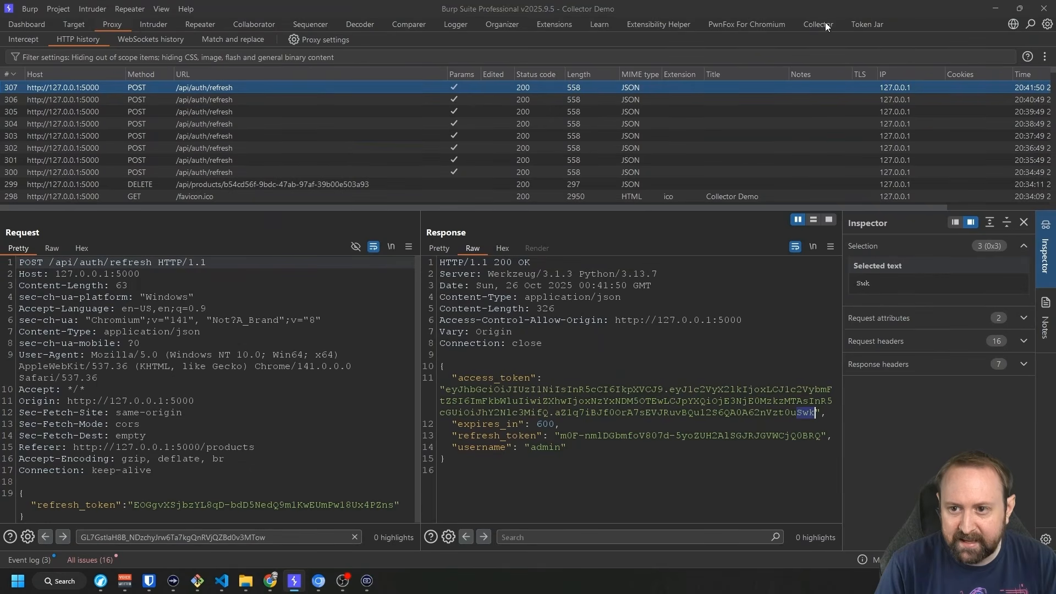
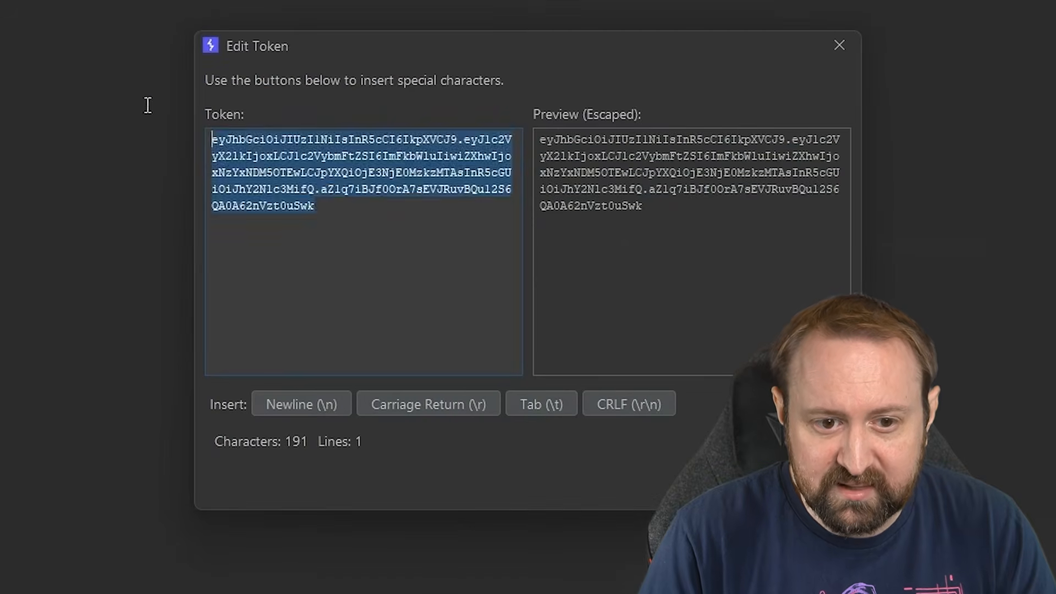
pyautogui.click(389, 281)
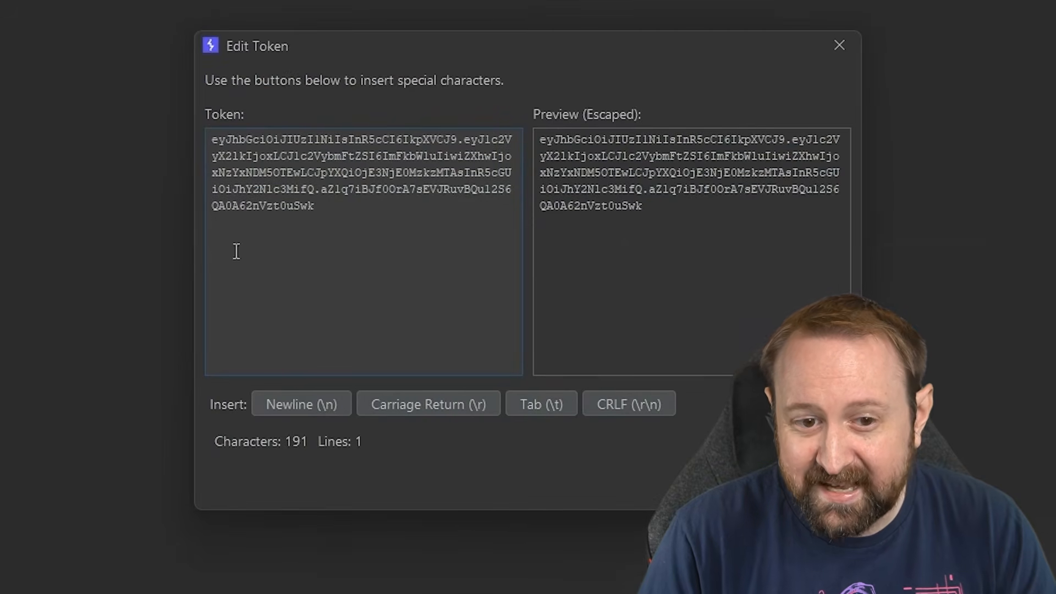
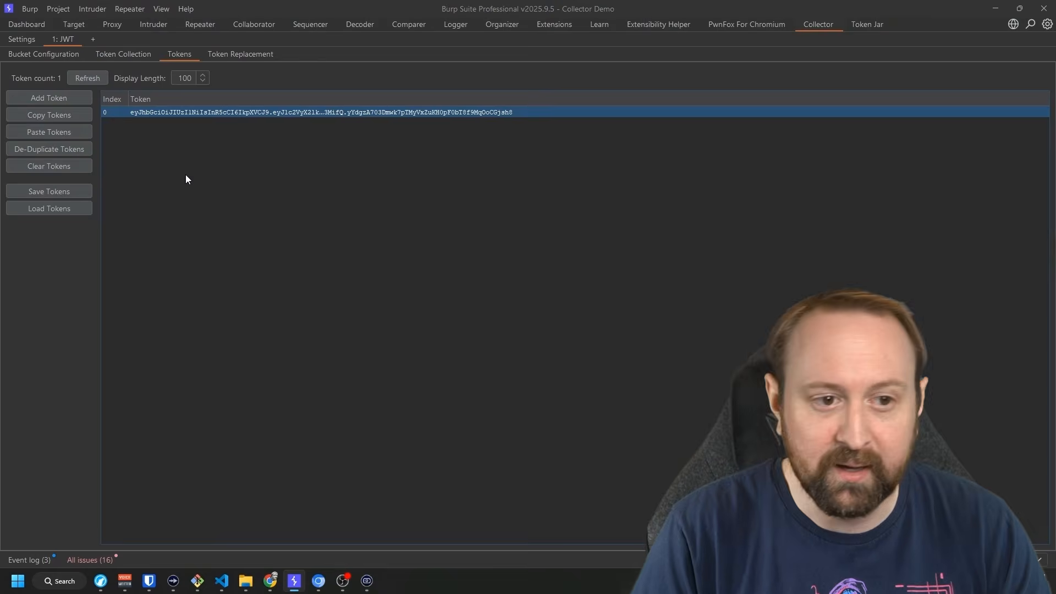
# Check the JWT bucket's Token Replacement settings, then inspect the PUT /api/products request (row 294) in Proxy history.
pyautogui.click(241, 53)
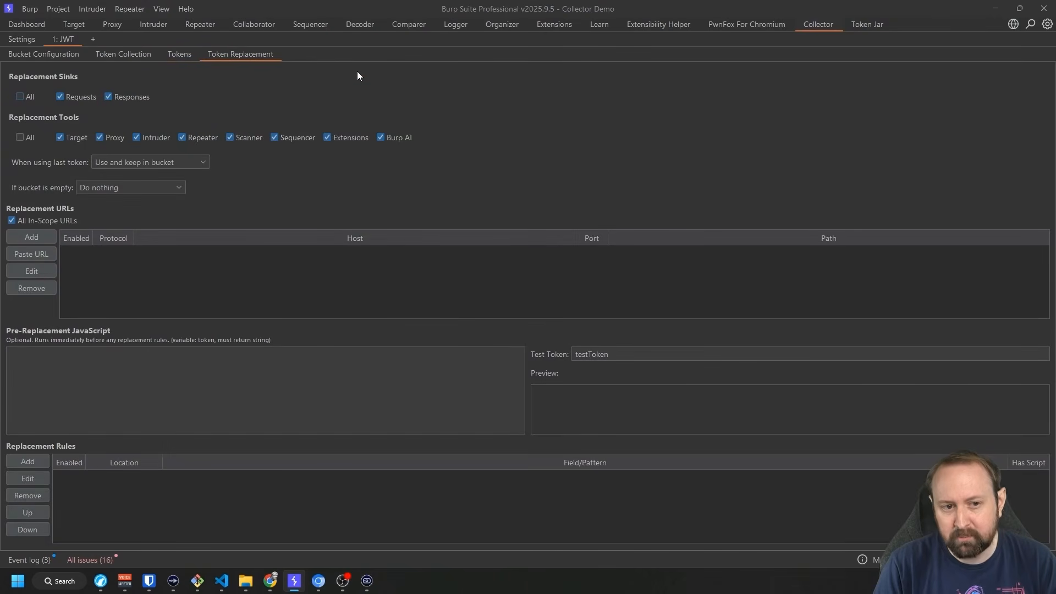
pyautogui.click(118, 26)
pyautogui.click(252, 138)
pyautogui.scroll(-2, 252, 141)
pyautogui.click(188, 146)
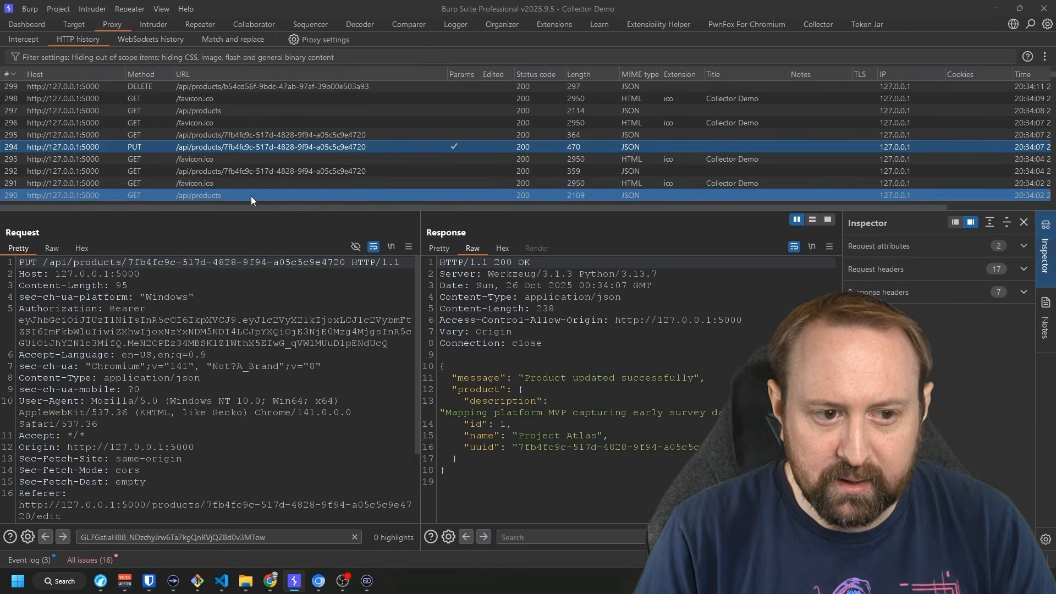
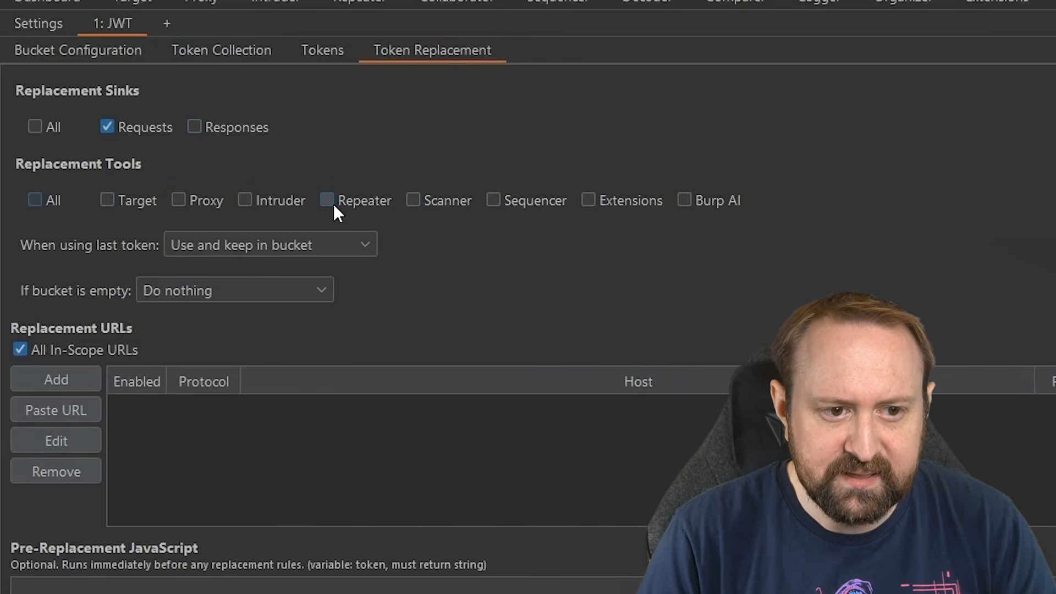
# Add Repeater, Scanner and Extensions to the JWT bucket's replacement tools, then view its captured token.
pyautogui.click(328, 204)
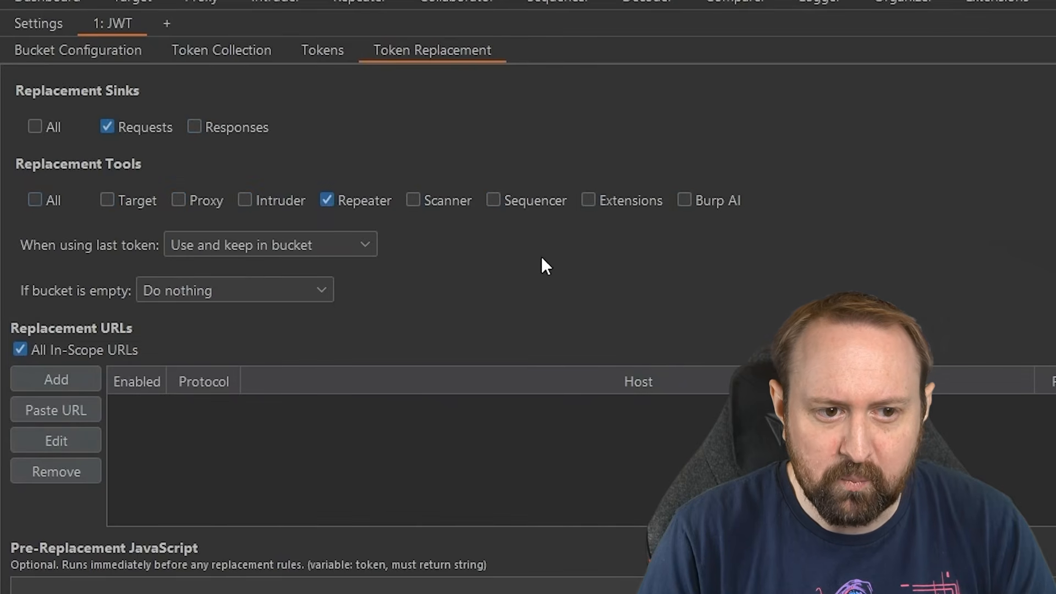
pyautogui.click(414, 202)
pyautogui.click(588, 201)
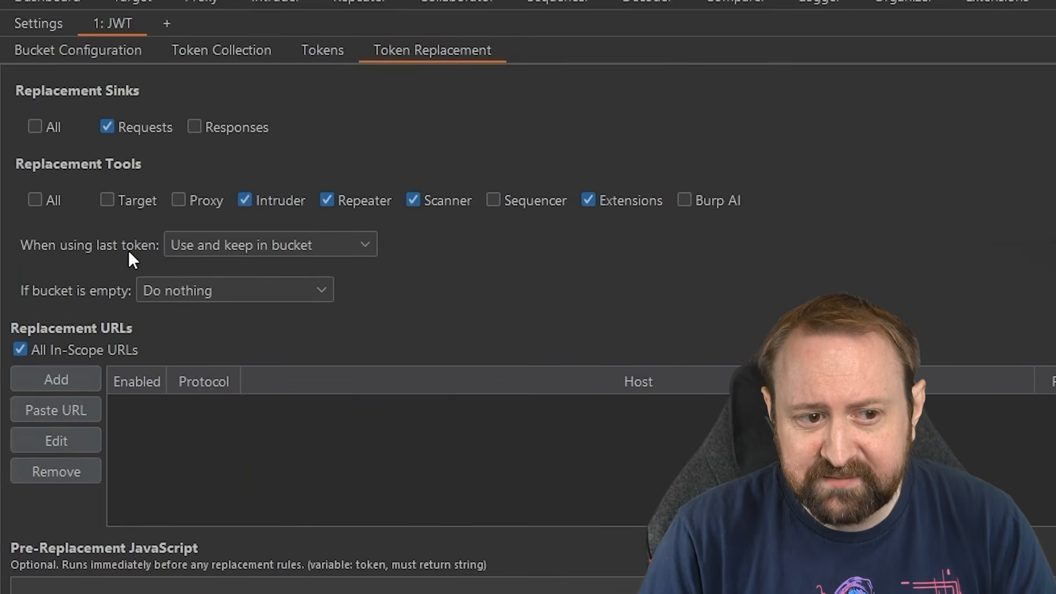
pyautogui.click(326, 55)
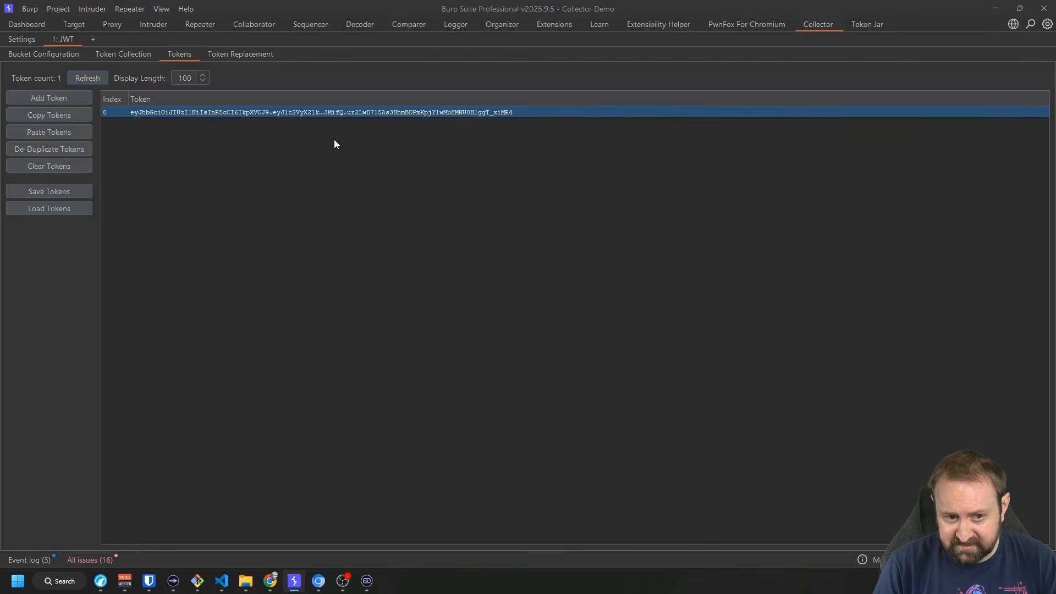
# Set the last-token option to keep the last token in the bucket and recheck the collected tokens.
pyautogui.click(245, 55)
pyautogui.click(172, 163)
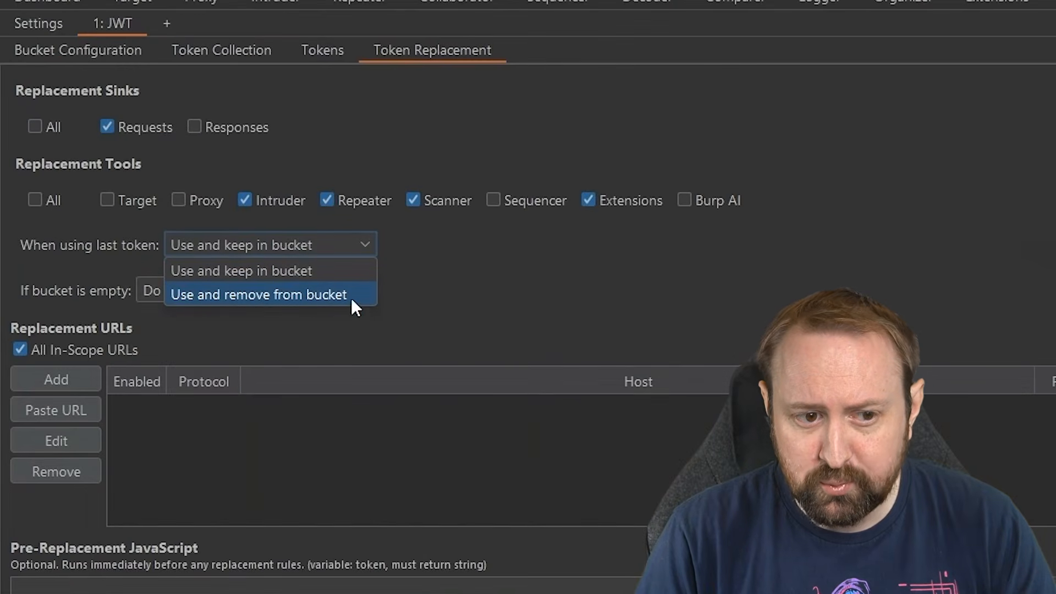
pyautogui.click(224, 267)
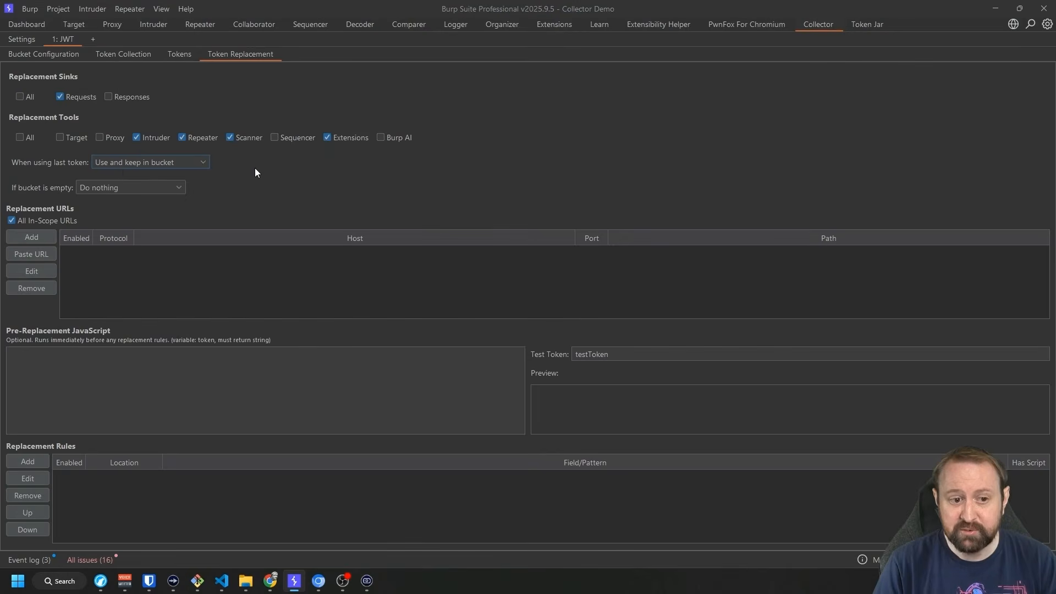
pyautogui.click(181, 55)
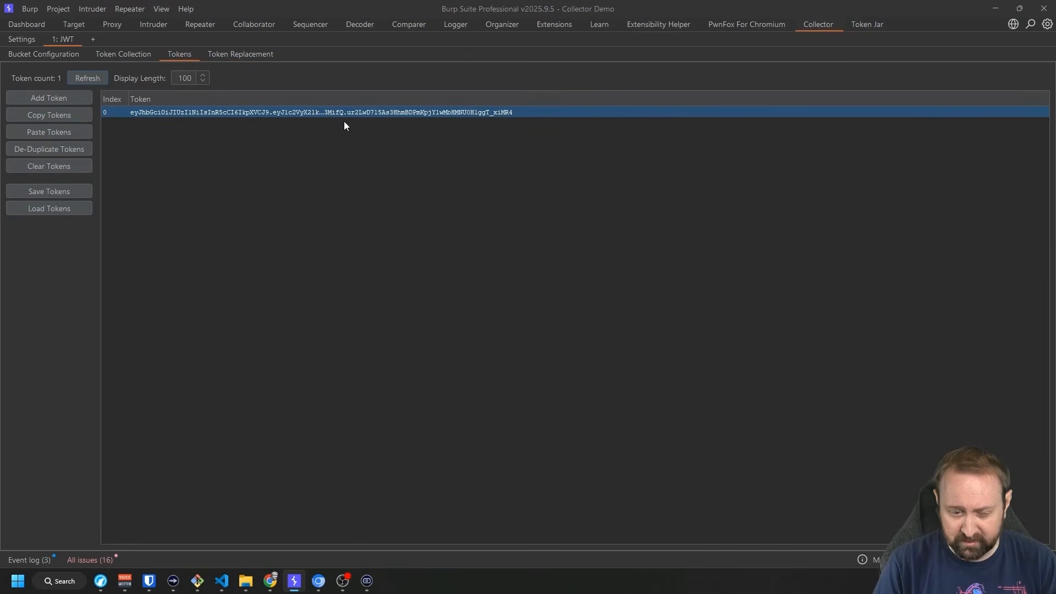
pyautogui.click(247, 52)
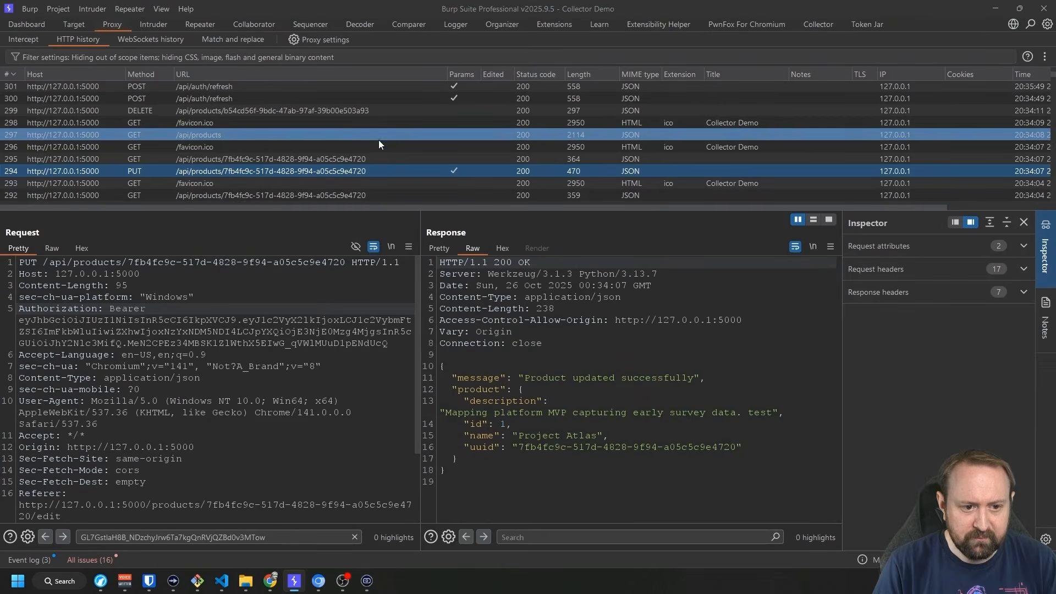
# Send the PUT /api/products request (row 294) from Proxy history to Repeater.
pyautogui.click(223, 171)
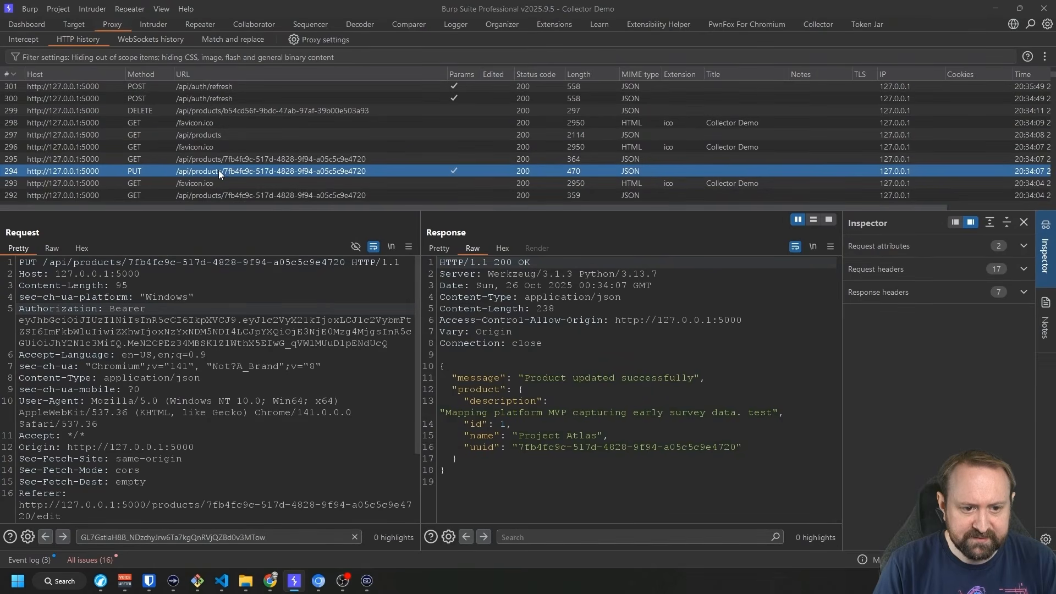
pyautogui.rightClick(230, 171)
pyautogui.click(234, 176)
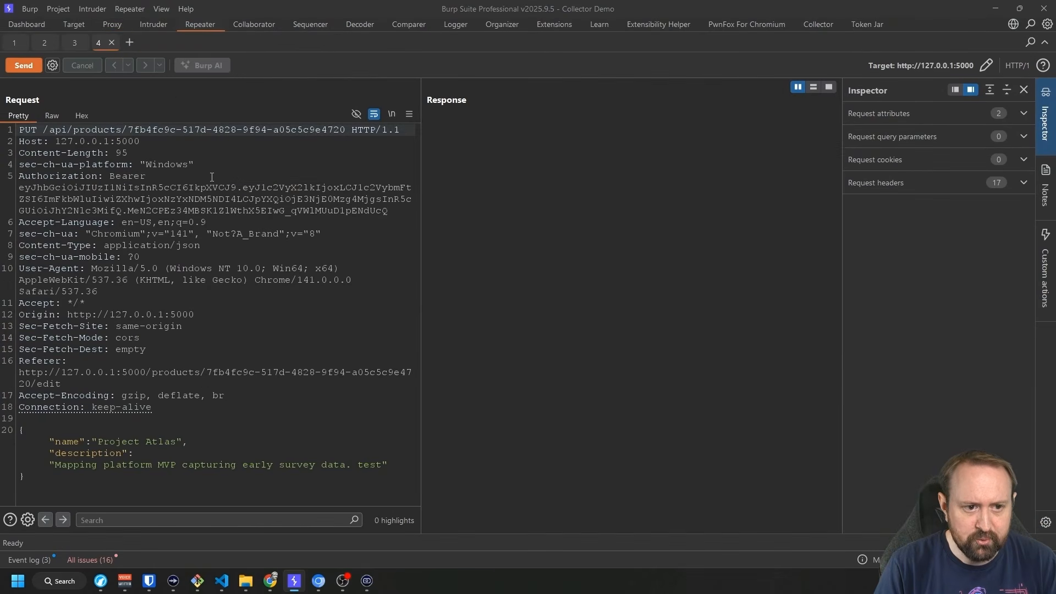
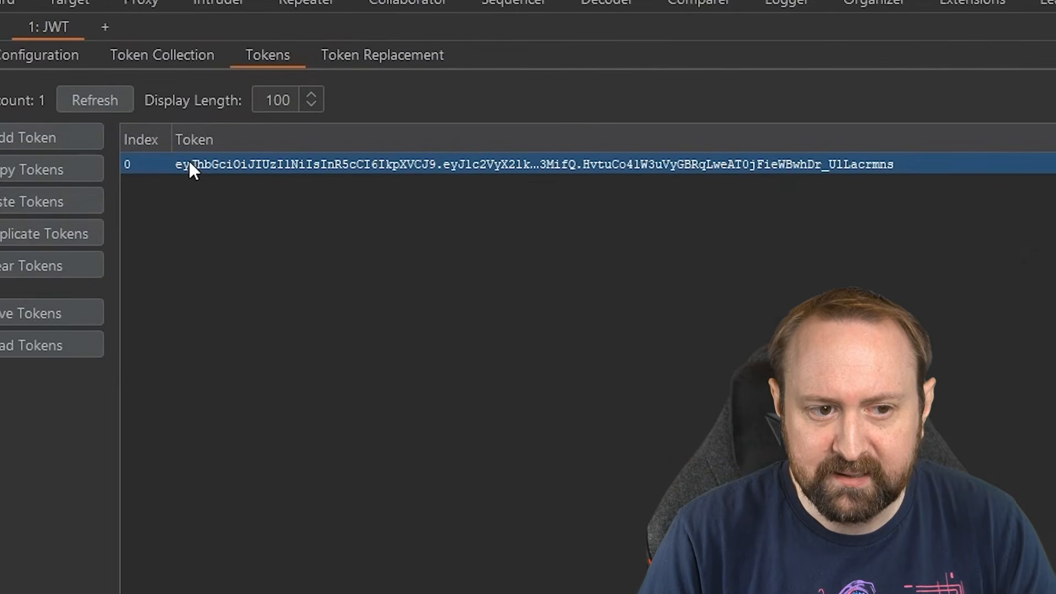
# Go from the JWT bucket's Token Collection to Token Replacement and focus the Pre-Replacement JavaScript box.
pyautogui.click(187, 54)
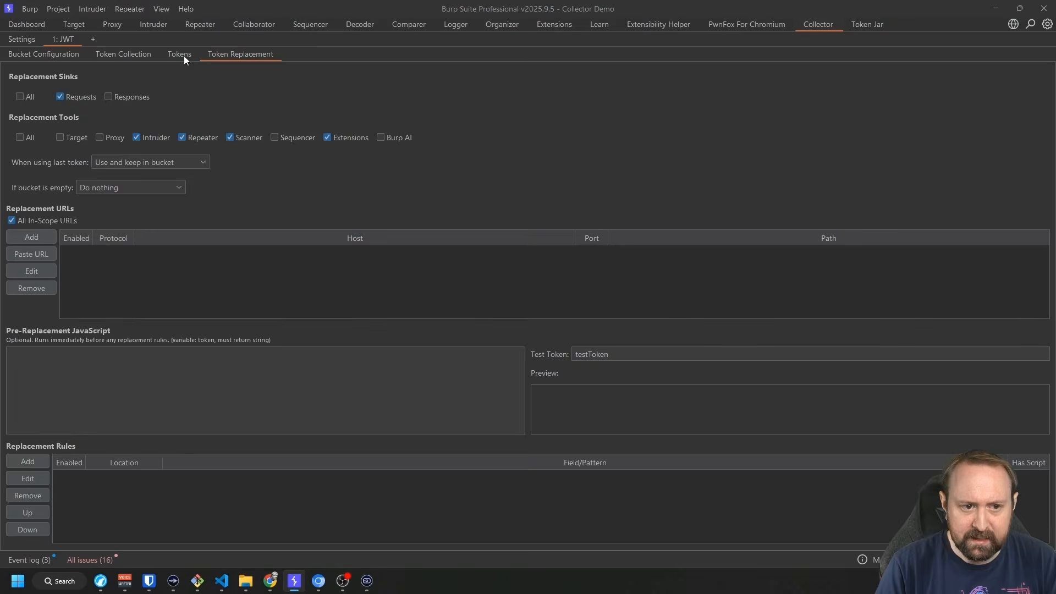
pyautogui.click(184, 54)
pyautogui.click(127, 53)
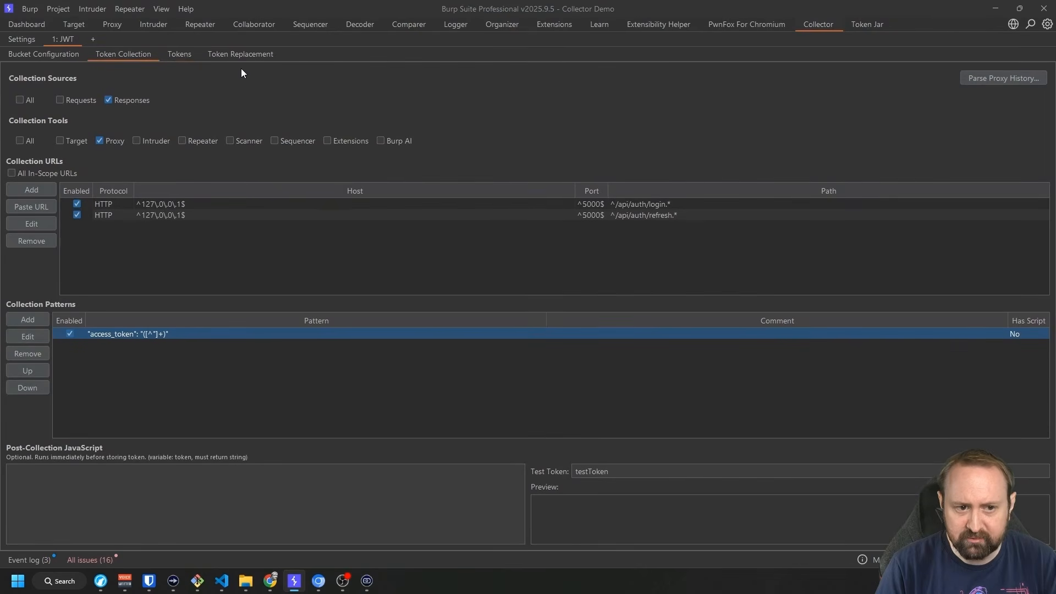
pyautogui.click(240, 54)
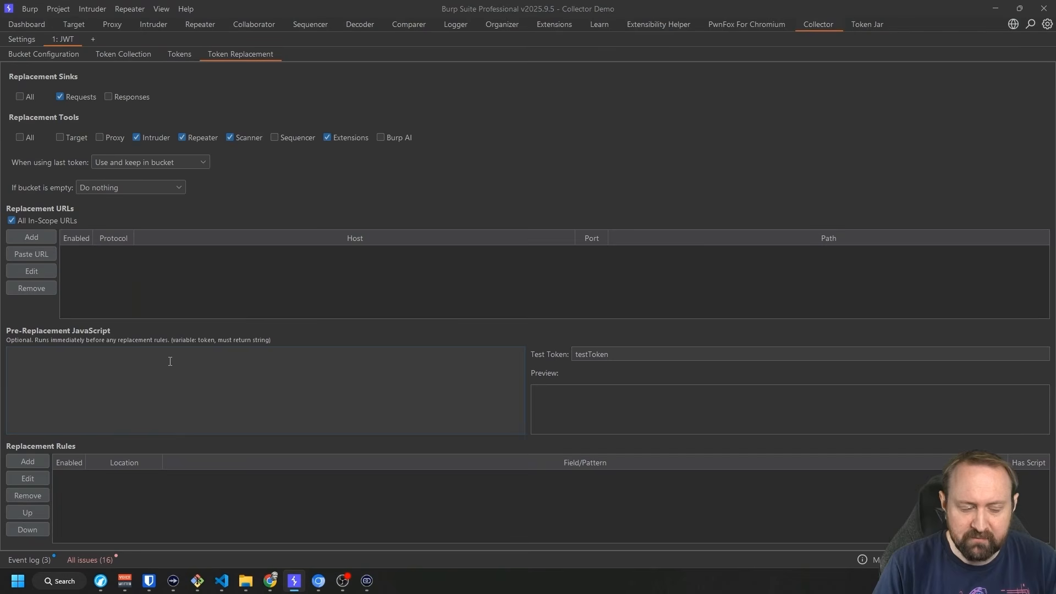
pyautogui.click(307, 349)
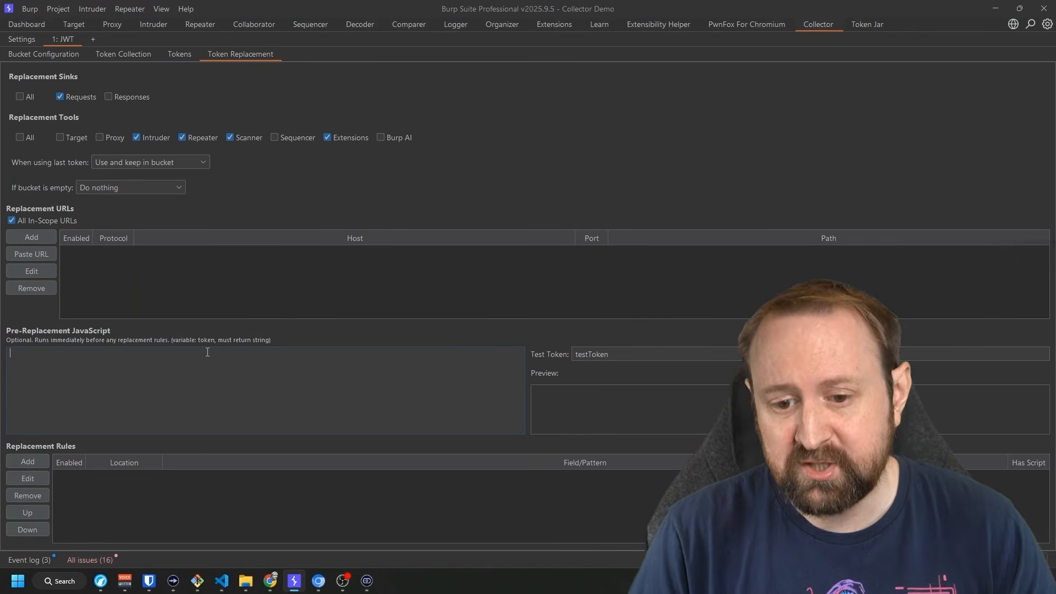
# Enter return "Bearer " + token; as the bucket's pre-replacement JavaScript.
pyautogui.click(150, 375)
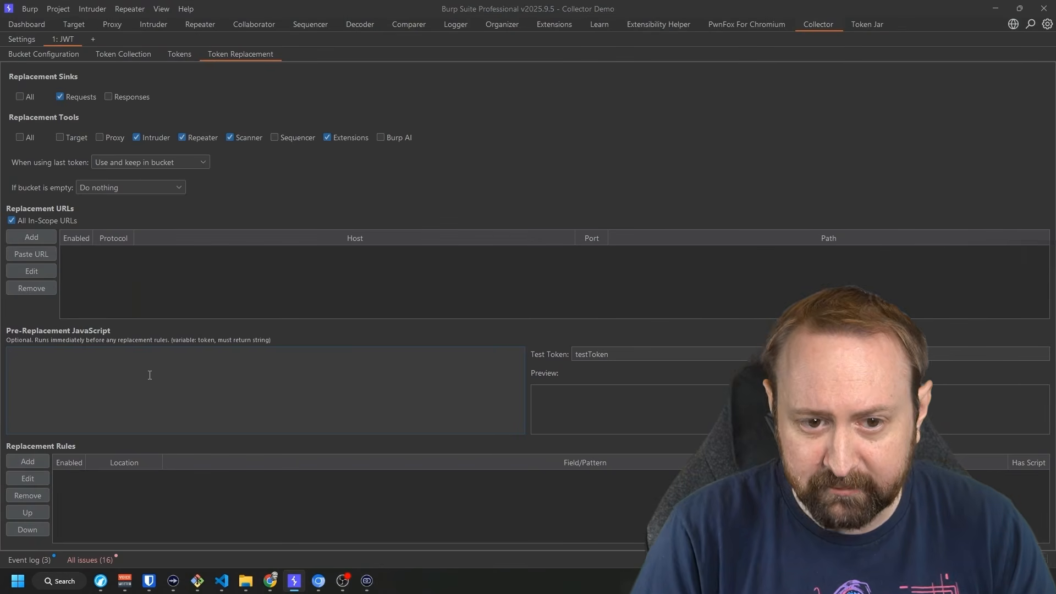
pyautogui.write('return ')
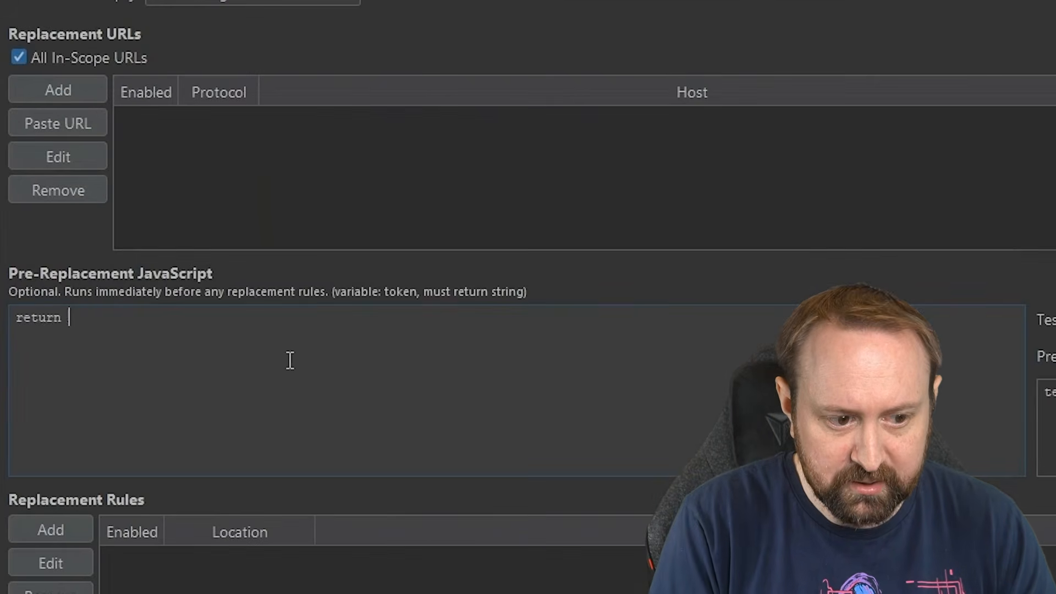
pyautogui.write('"Bearer " + token;')
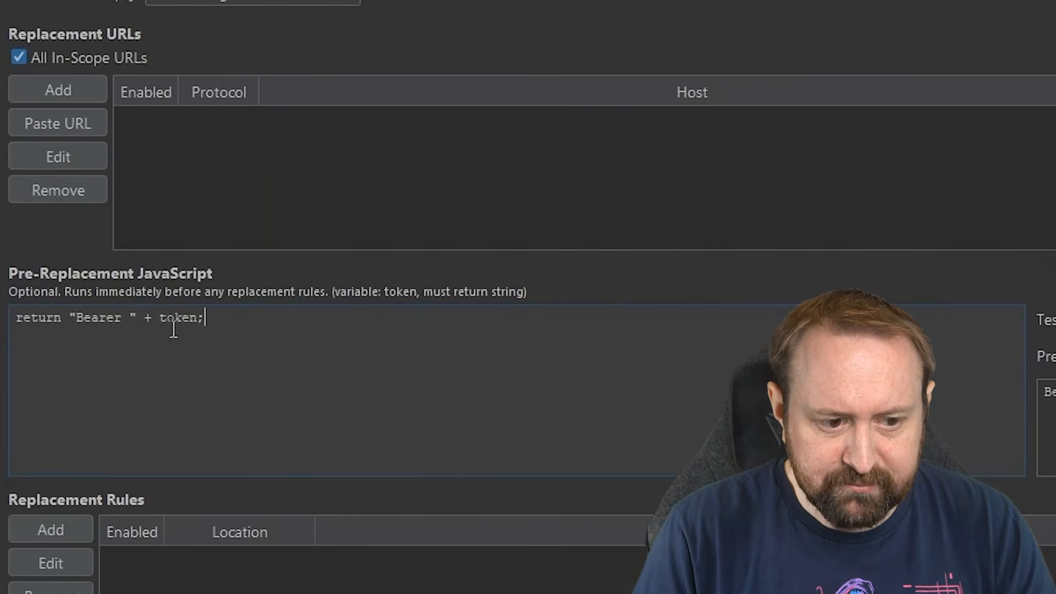
pyautogui.doubleClick(184, 318)
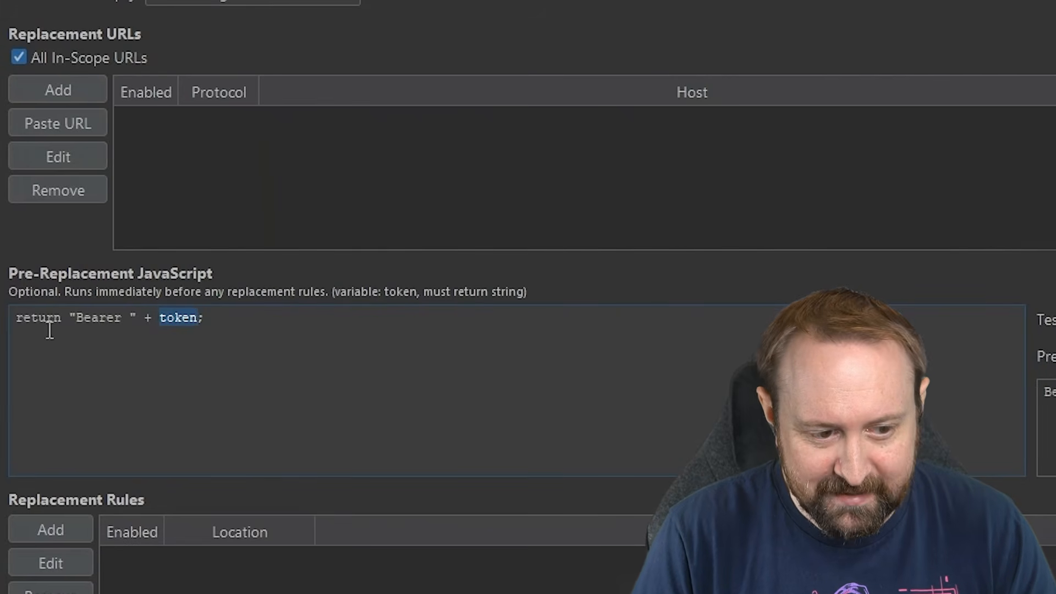
pyautogui.click(72, 319)
pyautogui.moveTo(71, 319); pyautogui.dragTo(138, 318)
pyautogui.click(147, 359)
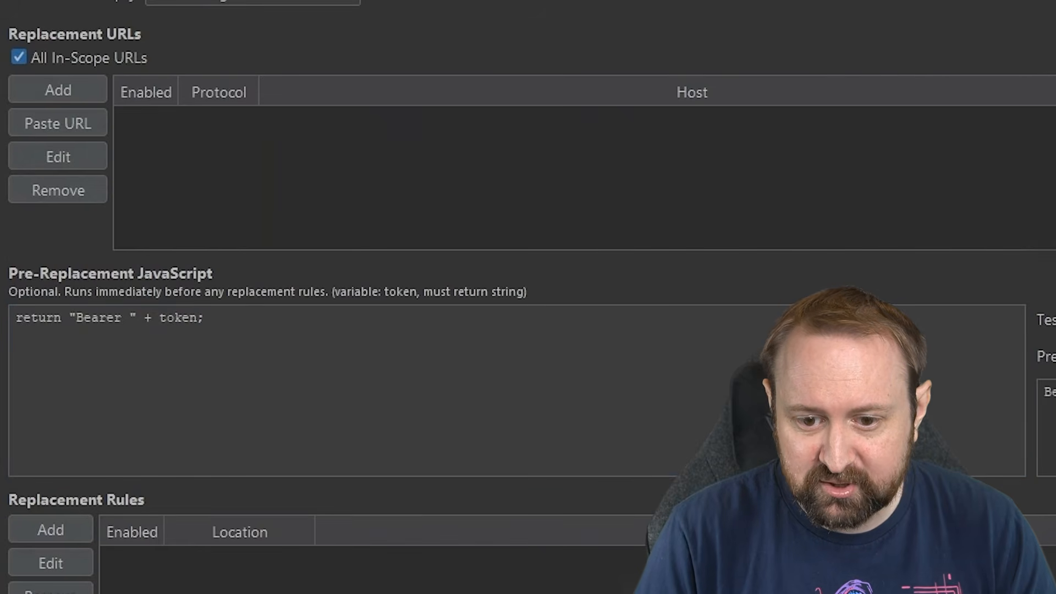
# Check that the preview turns testToken into 'Bearer testToken', then start a new replacement rule.
pyautogui.click(357, 321)
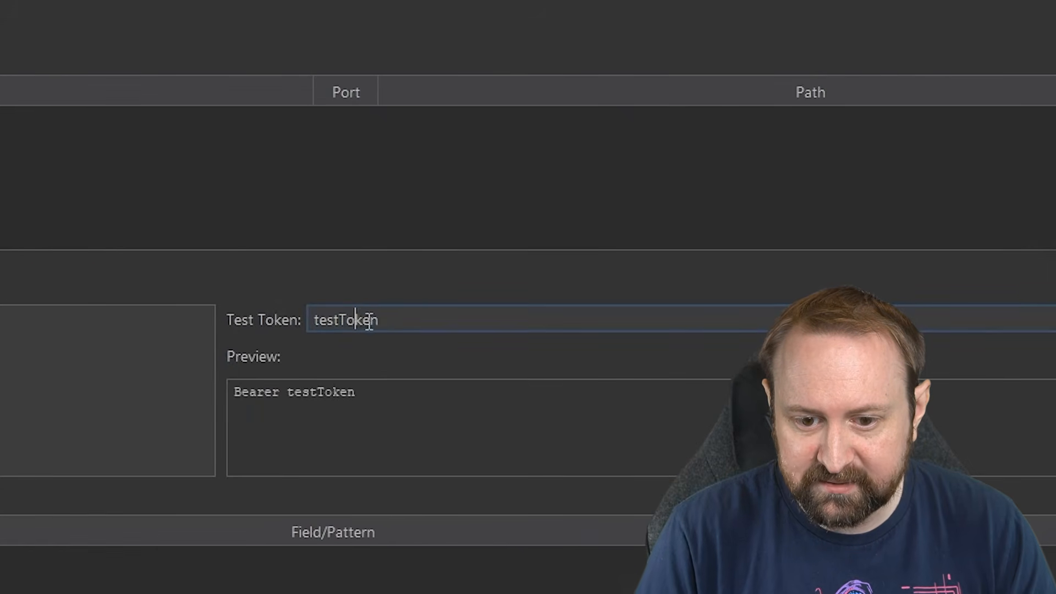
pyautogui.doubleClick(382, 320)
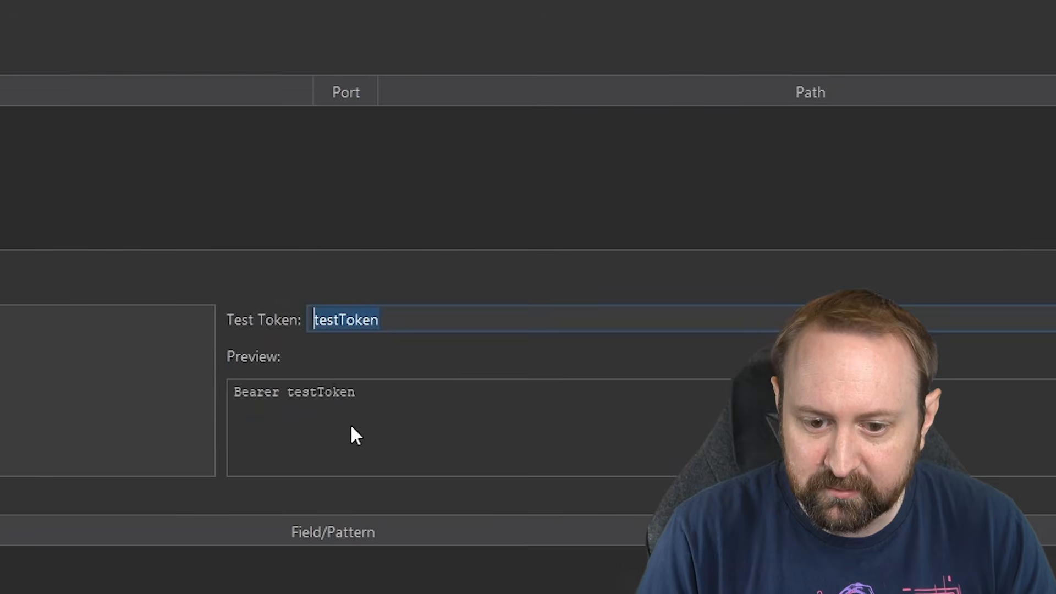
pyautogui.click(234, 392)
pyautogui.moveTo(235, 395); pyautogui.dragTo(372, 402)
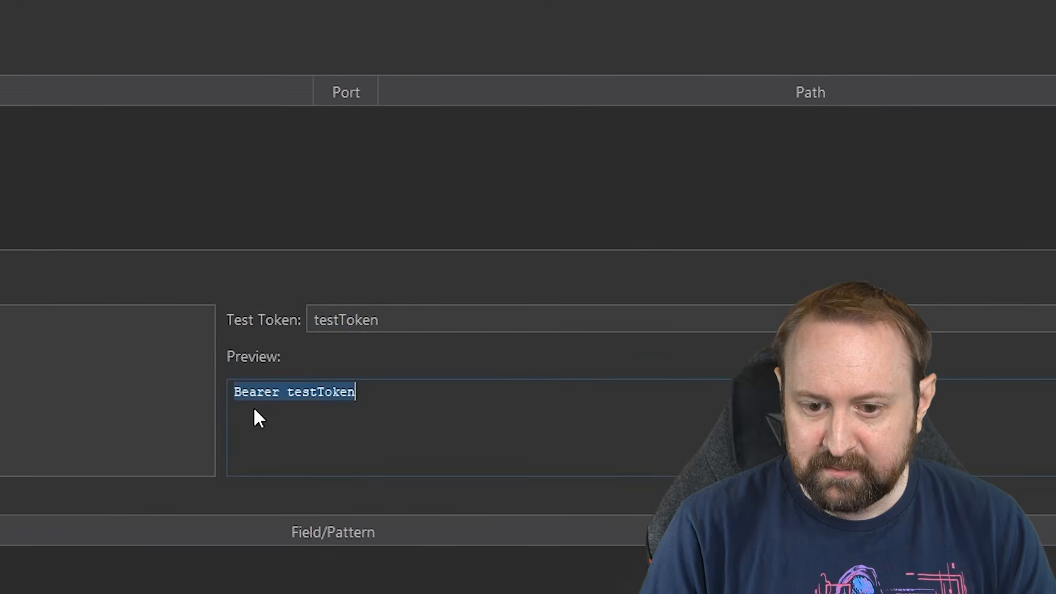
pyautogui.click(288, 391)
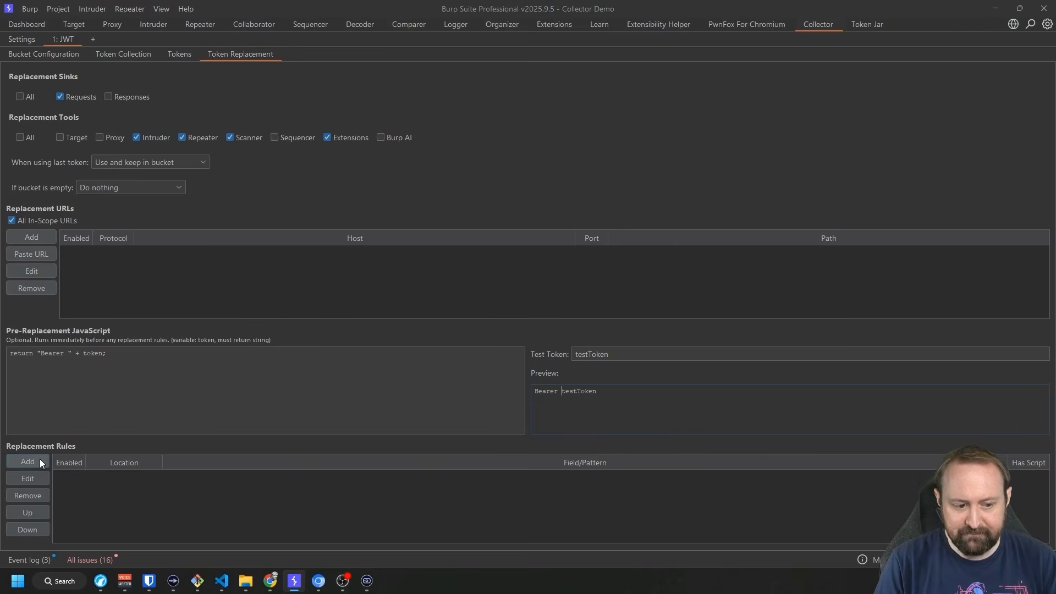
pyautogui.click(38, 462)
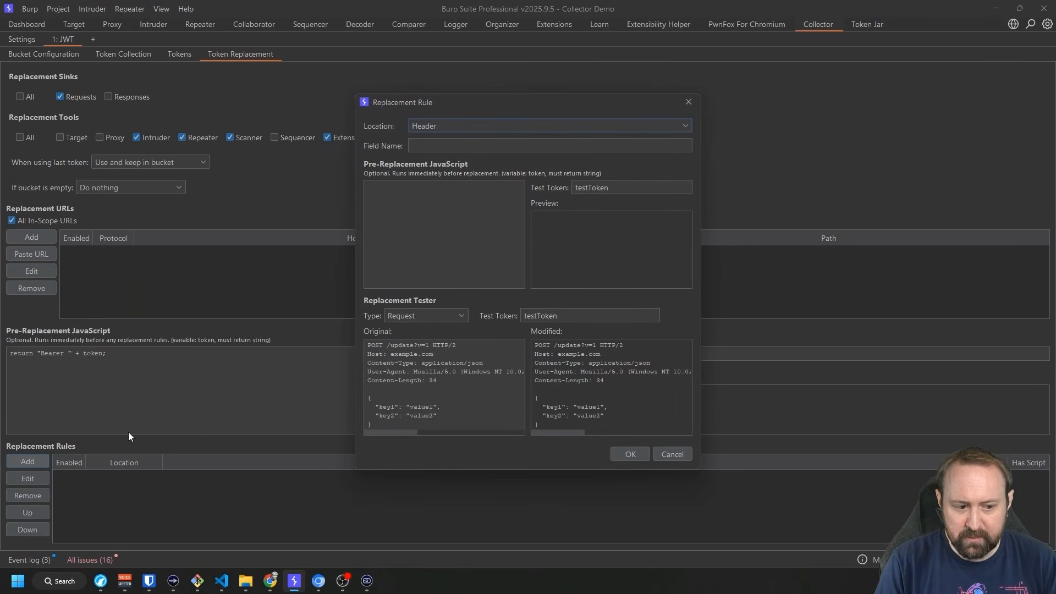
# Set the replacement rule to Location Header with Field Name Authorization.
pyautogui.click(435, 125)
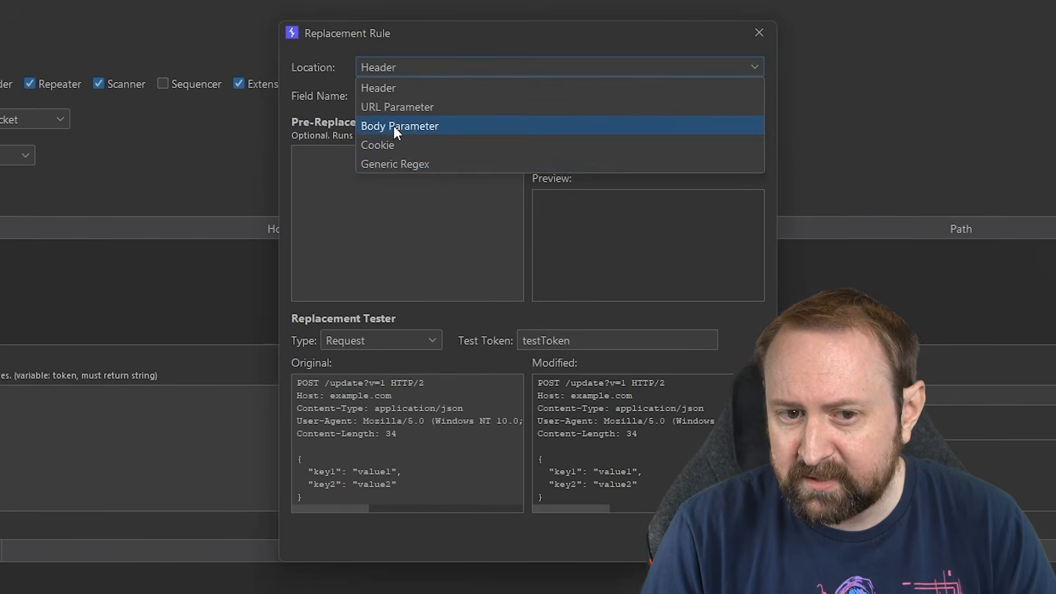
pyautogui.click(390, 88)
pyautogui.click(424, 96)
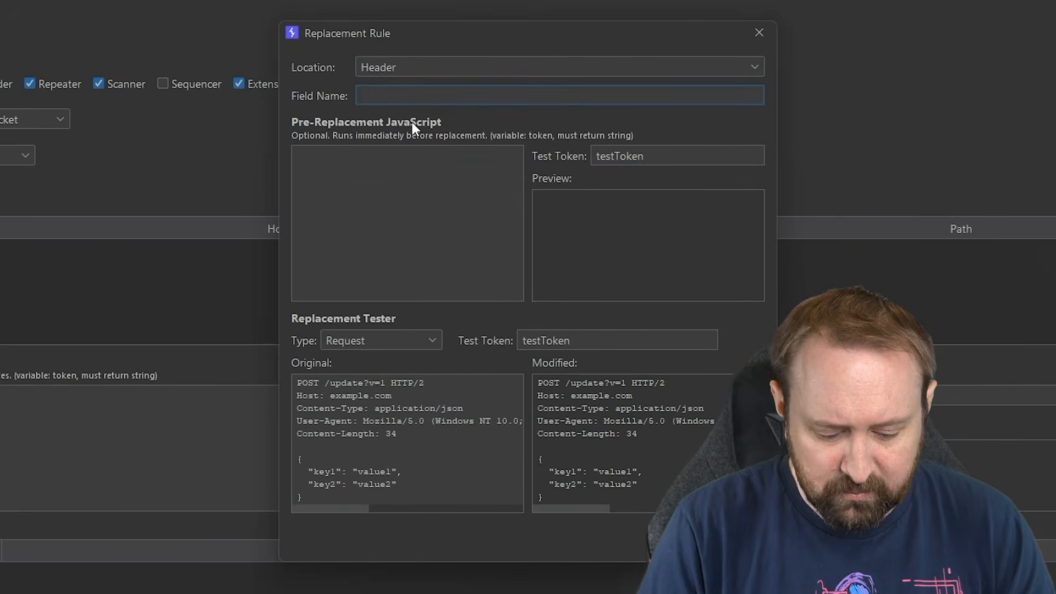
pyautogui.write('Authorizat')
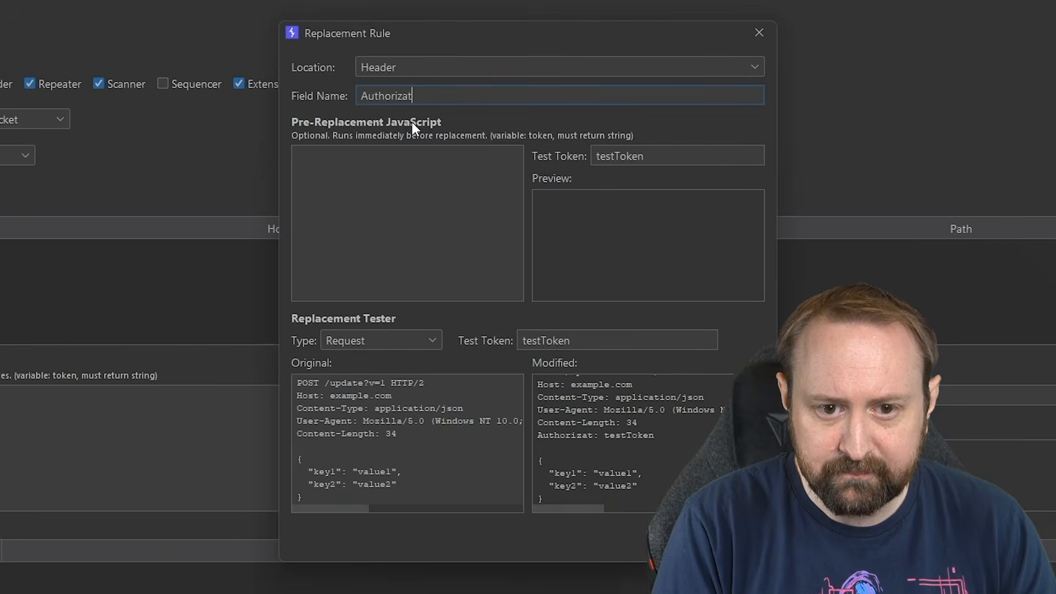
pyautogui.write('ion')
pyautogui.moveTo(279, 338); pyautogui.dragTo(179, 319)
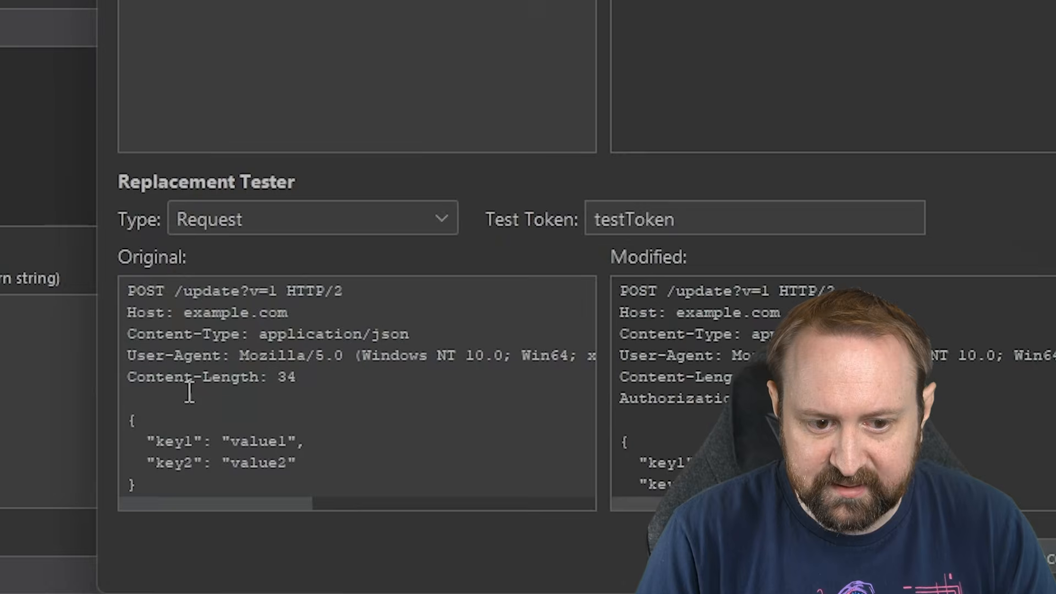
# Test the rule with a 'Bearer testToken' sample and check the modified Authorization header.
pyautogui.moveTo(217, 496); pyautogui.dragTo(195, 379)
pyautogui.click(291, 377)
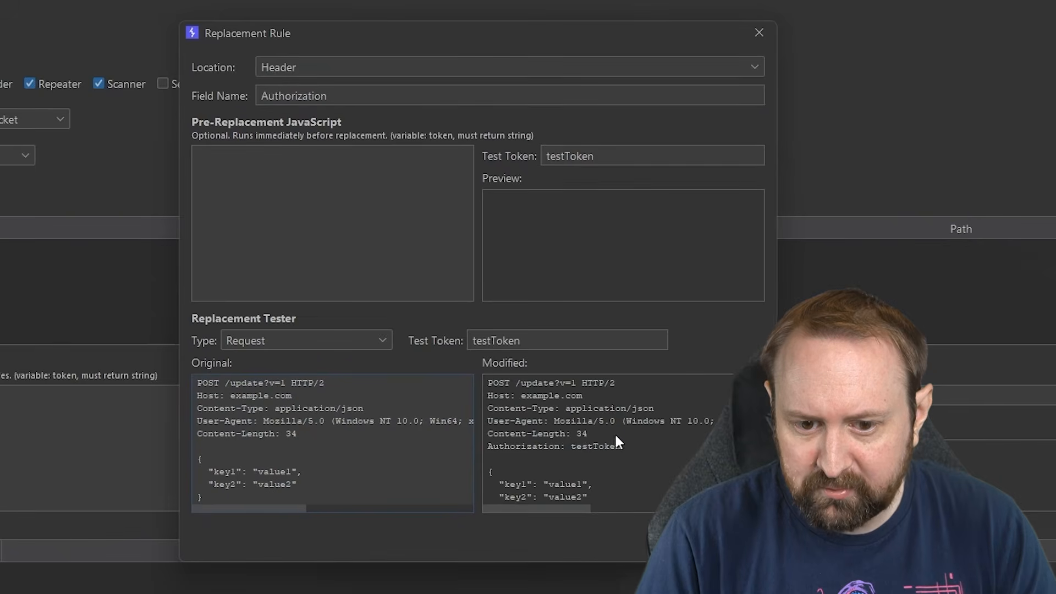
pyautogui.moveTo(641, 452); pyautogui.dragTo(570, 447)
pyautogui.click(511, 448)
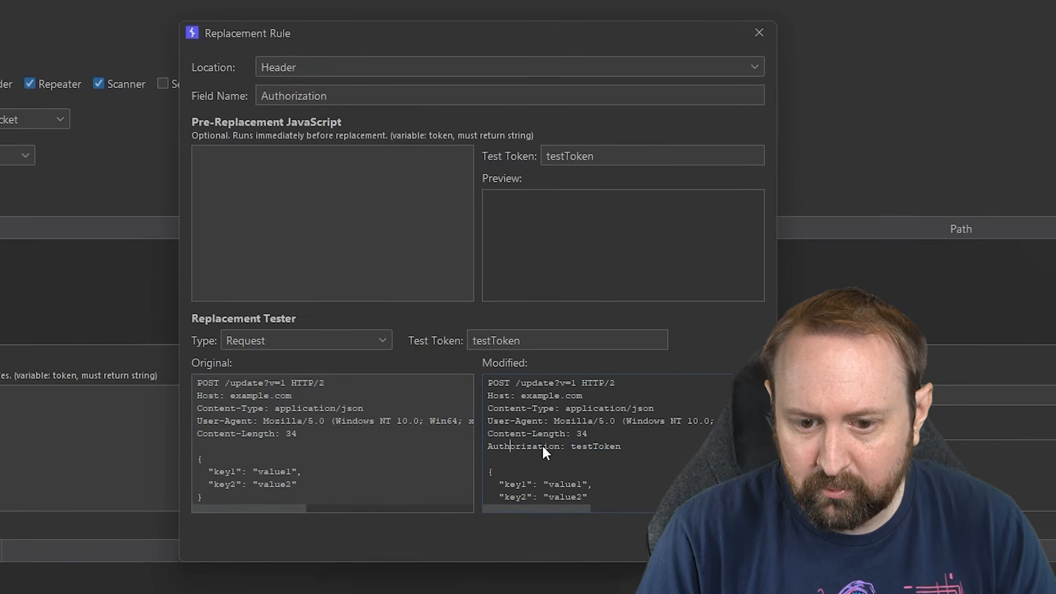
pyautogui.doubleClick(591, 446)
pyautogui.moveTo(471, 335); pyautogui.dragTo(550, 349)
pyautogui.click(474, 340)
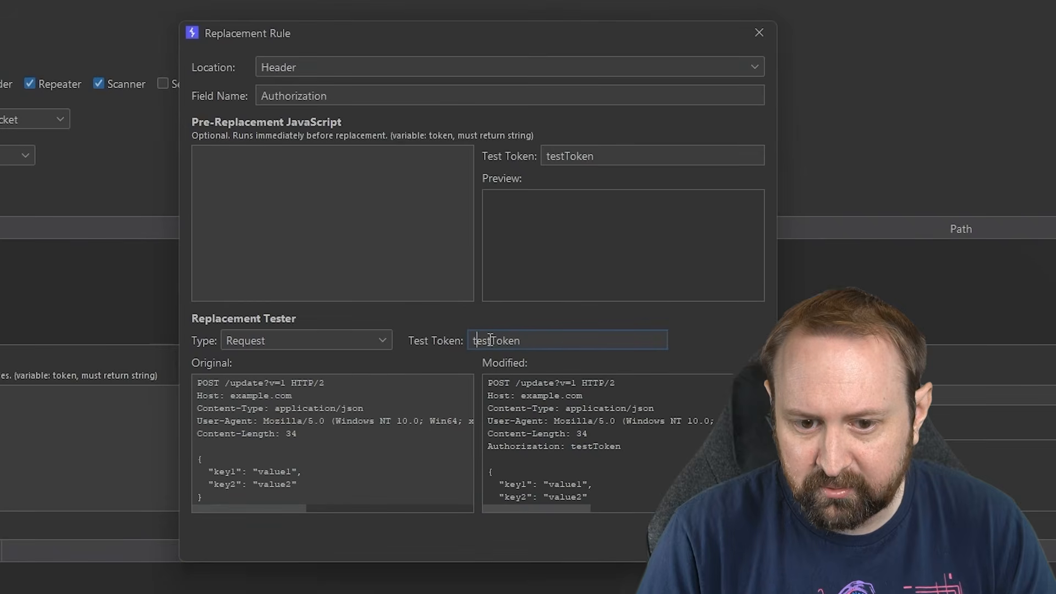
pyautogui.write('Bearer')
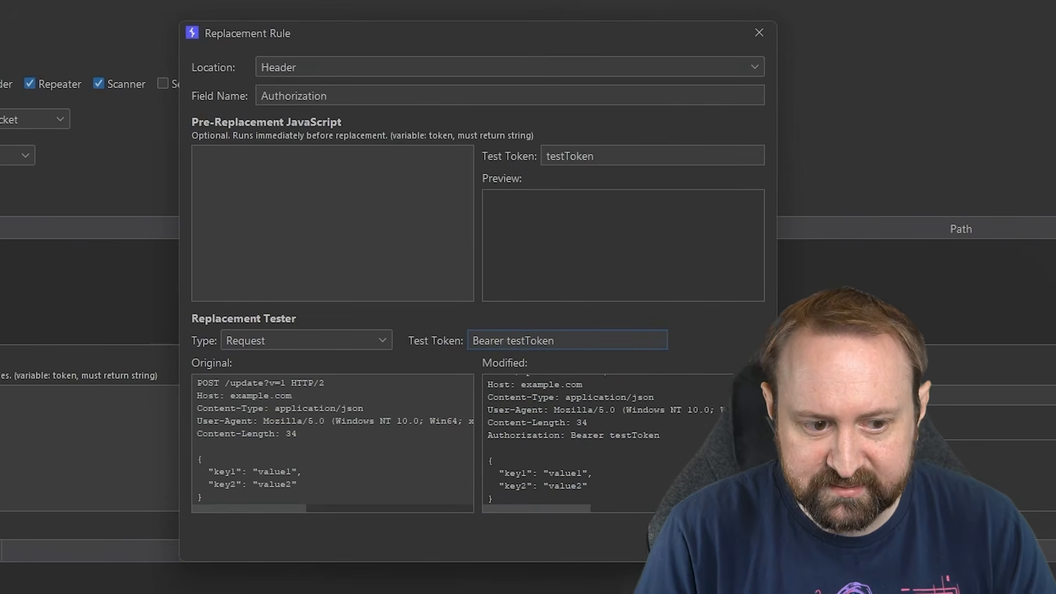
pyautogui.moveTo(484, 442); pyautogui.dragTo(681, 440)
pyautogui.click(668, 434)
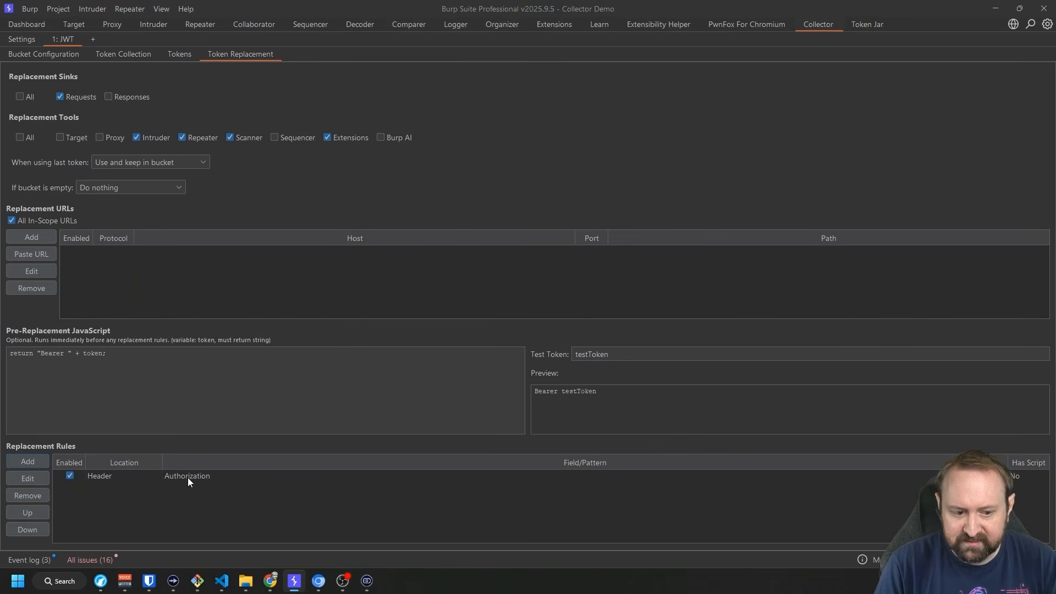
# Save the Authorization header rule and return to the bucket's token replacement settings.
pyautogui.click(187, 477)
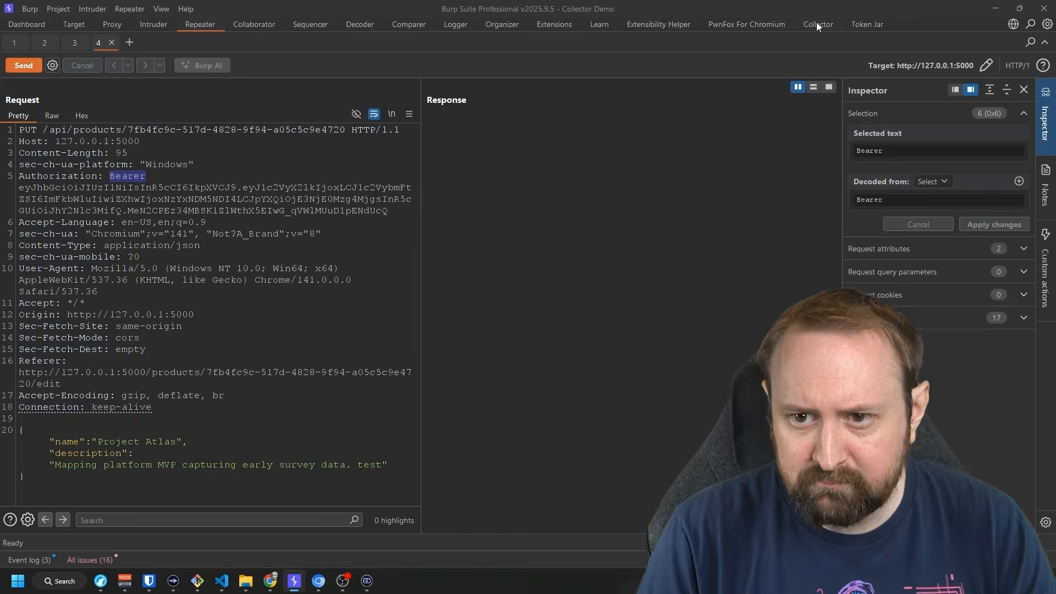
pyautogui.click(818, 23)
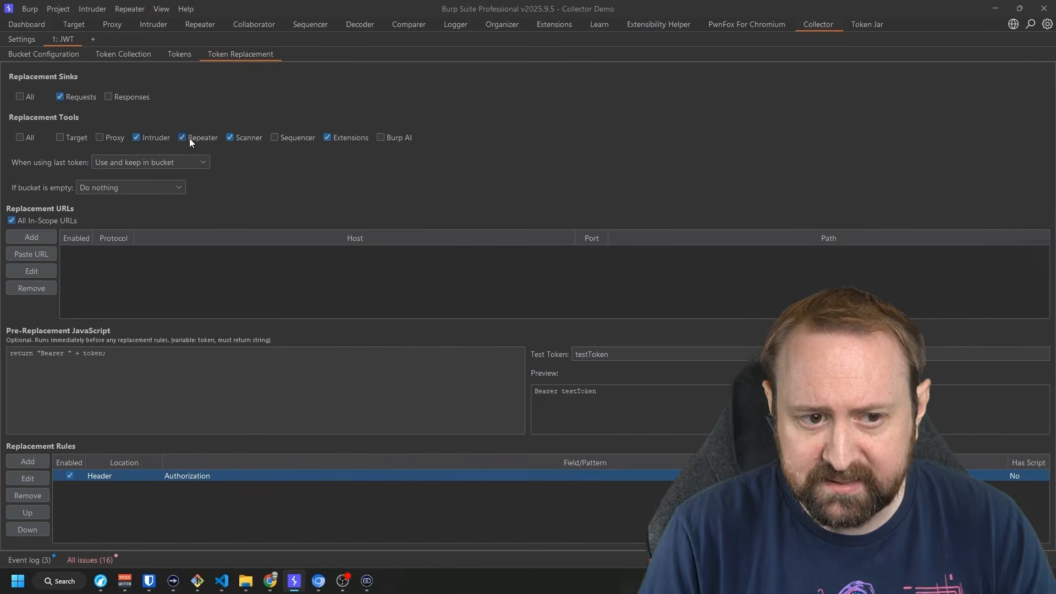
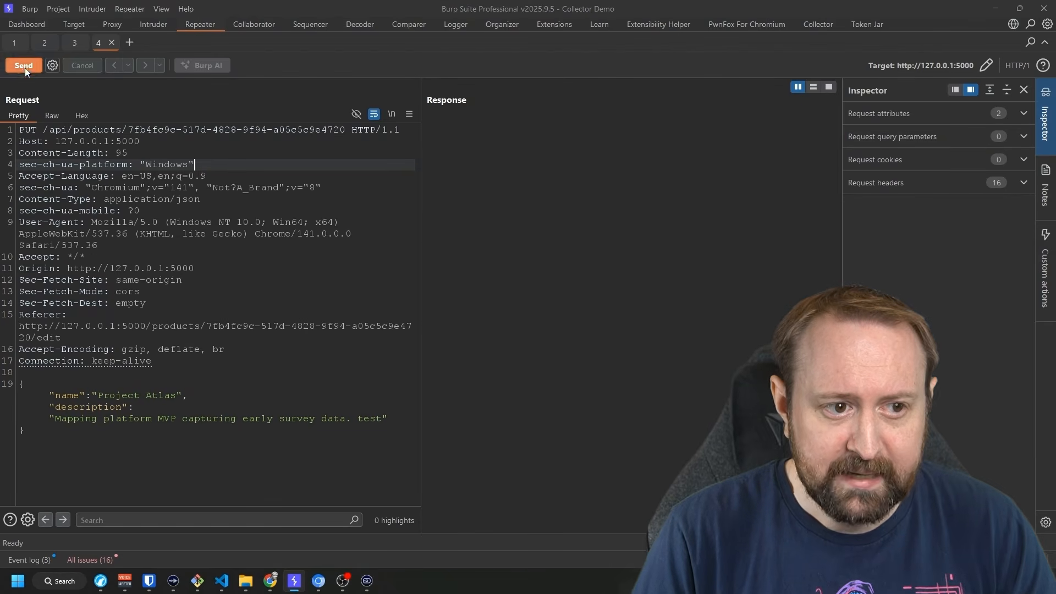
# Send the tokenless Project Atlas PUT update request and confirm the 200 'Product updated successfully' response.
pyautogui.click(25, 67)
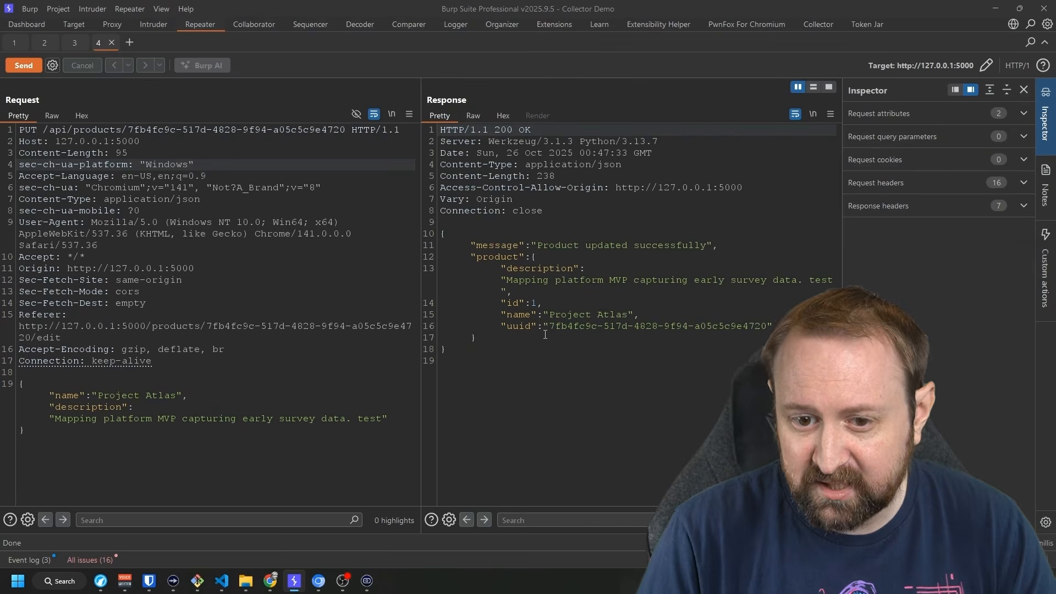
# In Logger, open Repeater PUT entry 326 and highlight its injected Authorization: Bearer header line.
pyautogui.click(455, 24)
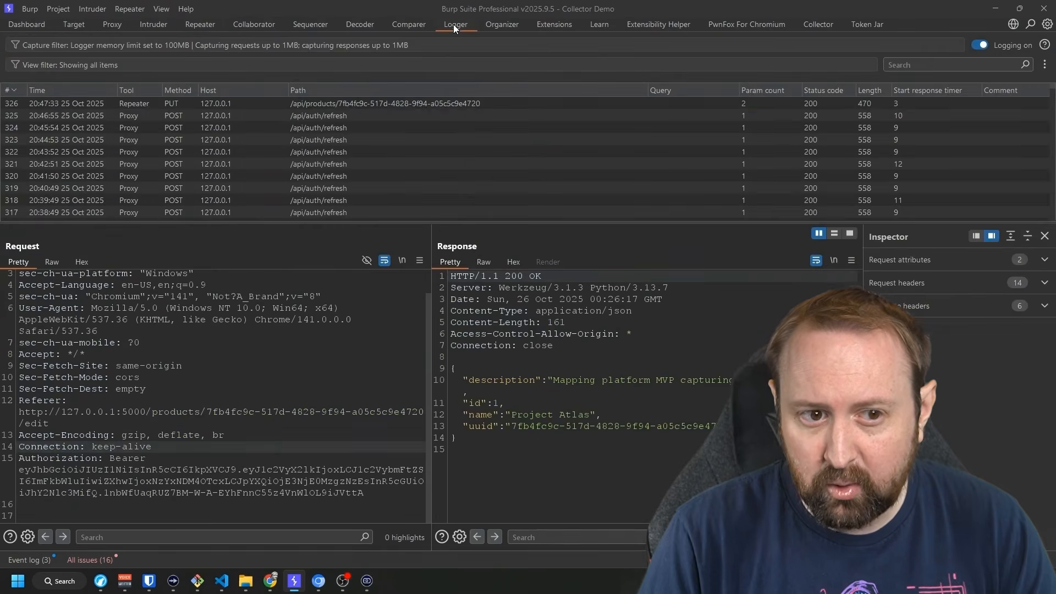
pyautogui.click(135, 104)
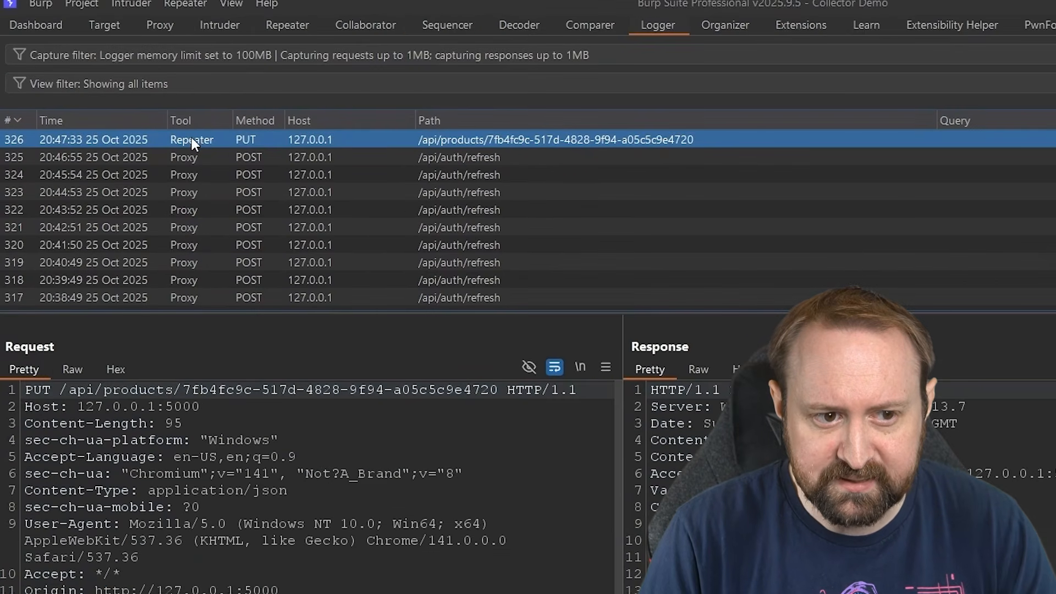
pyautogui.click(366, 556)
pyautogui.scroll(-1, 366, 557)
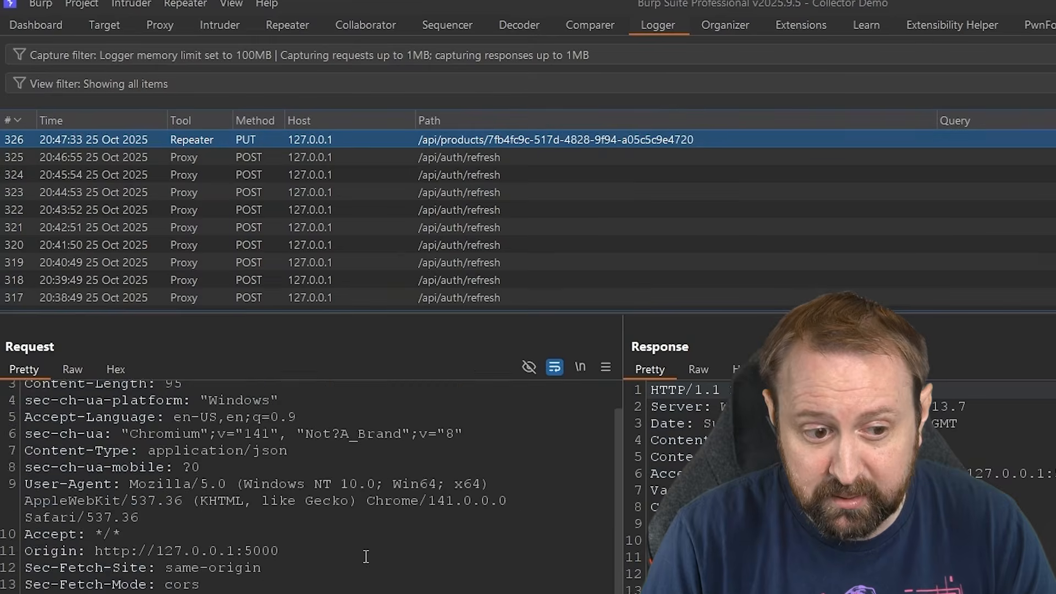
pyautogui.scroll(-3, 366, 557)
pyautogui.moveTo(621, 381); pyautogui.dragTo(5, 319)
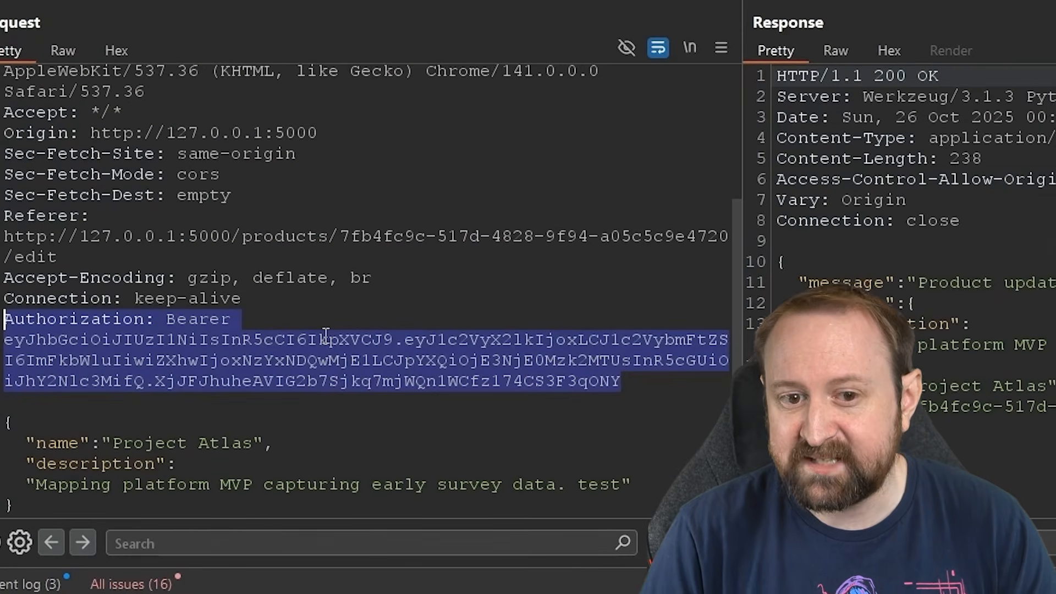
pyautogui.click(590, 381)
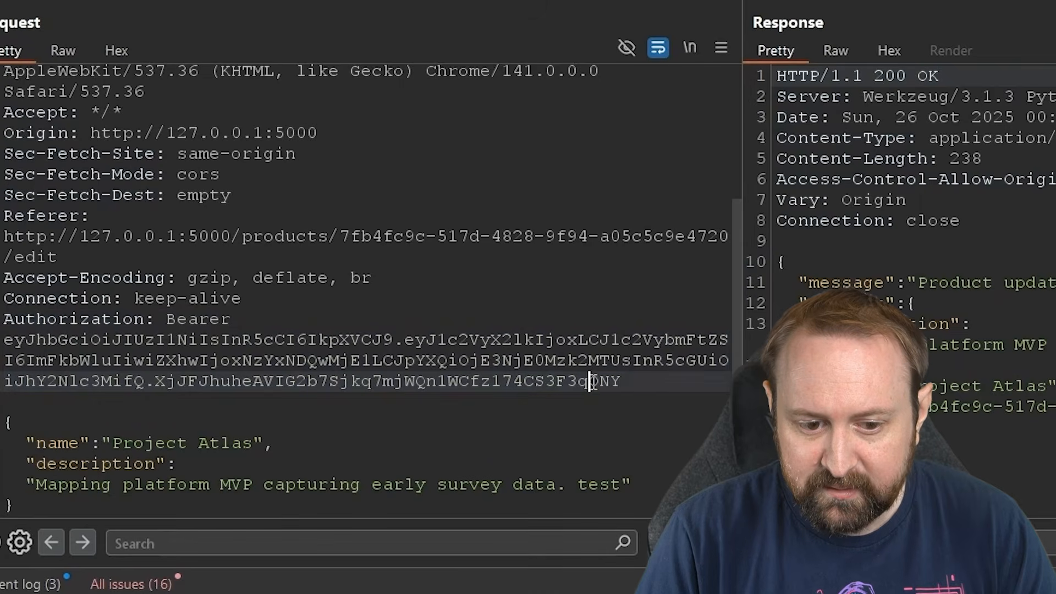
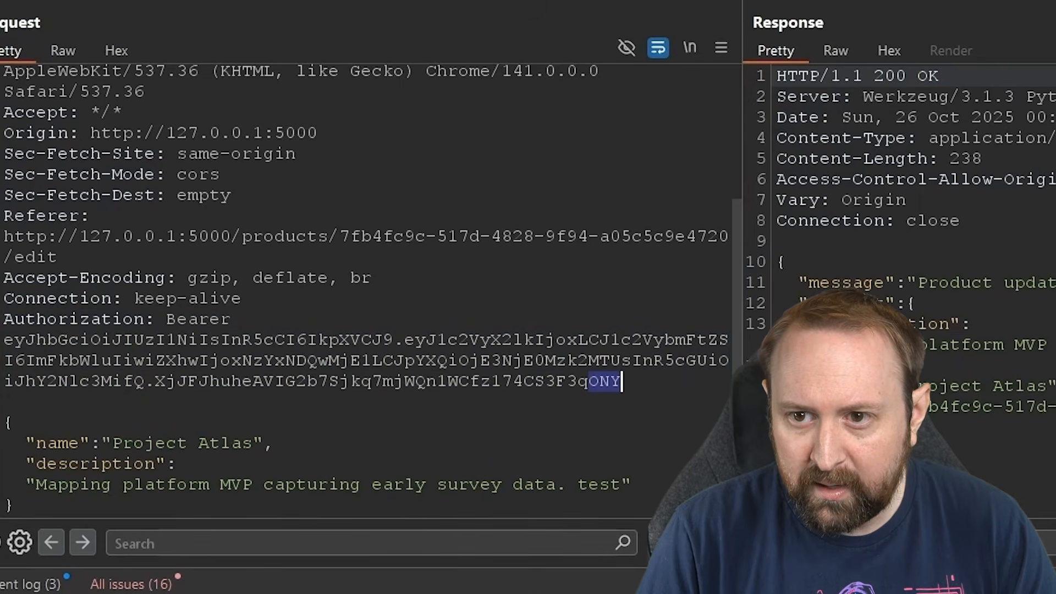
# View Collector's Tokens list for the JWT bucket, showing one stored bearer token.
pyautogui.click(817, 25)
pyautogui.click(186, 56)
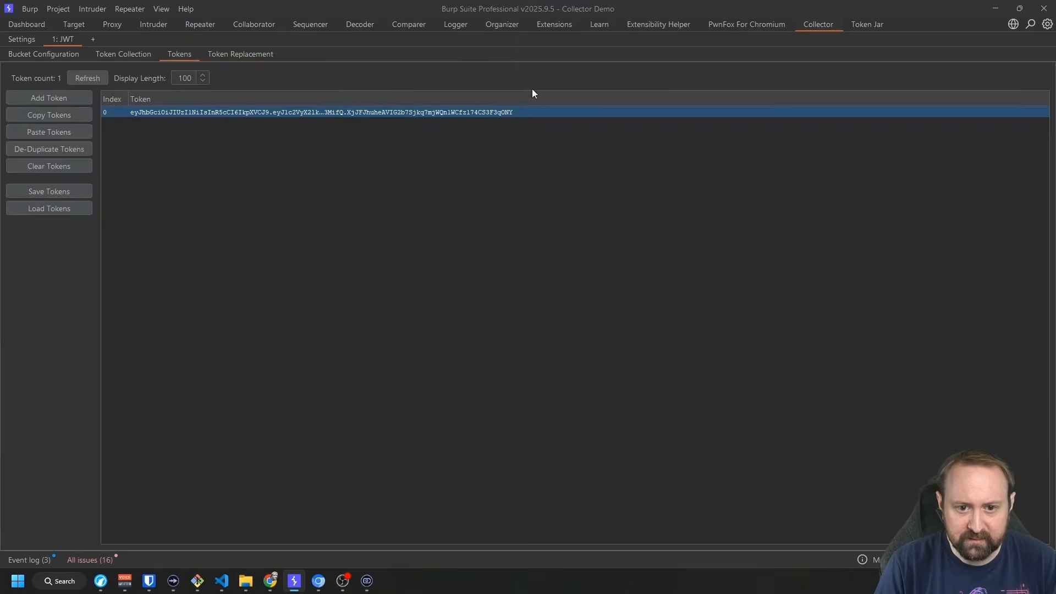
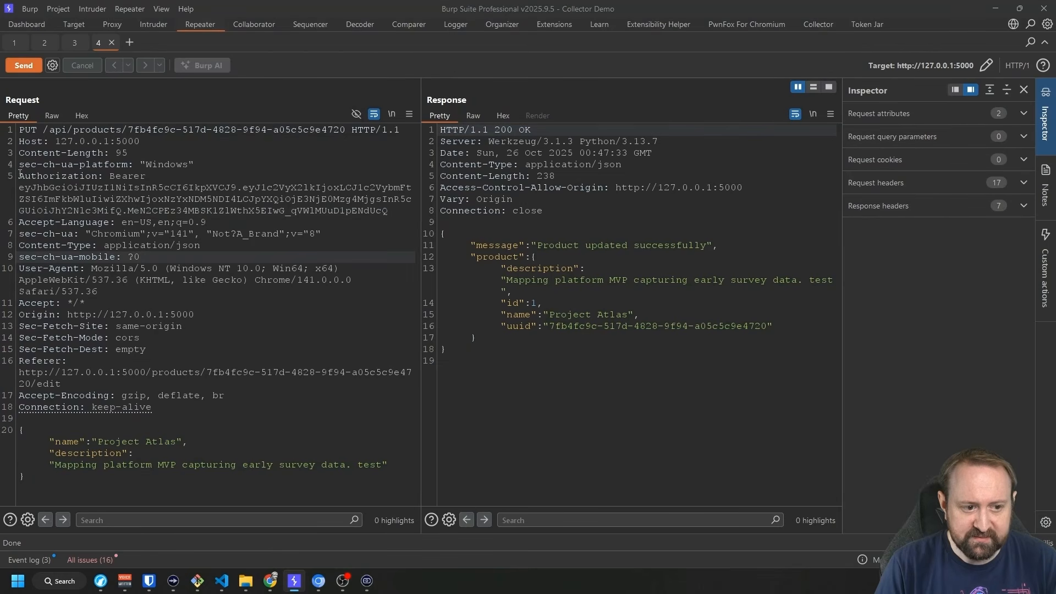
# Review the Authorization Bearer header in Repeater and resend the product update PUT request.
pyautogui.moveTo(20, 173); pyautogui.dragTo(386, 221)
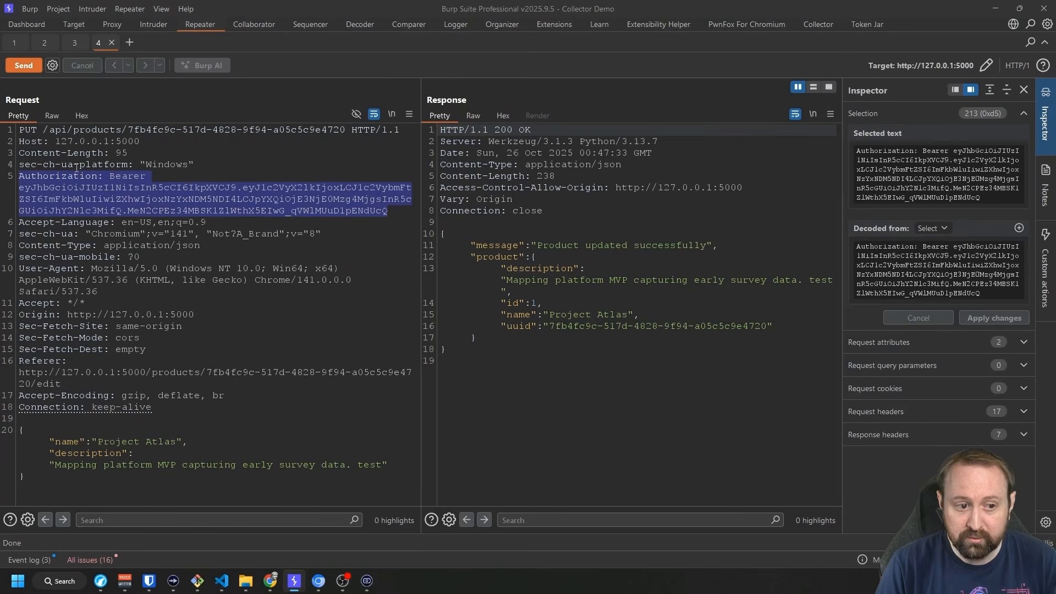
pyautogui.click(347, 267)
pyautogui.click(23, 65)
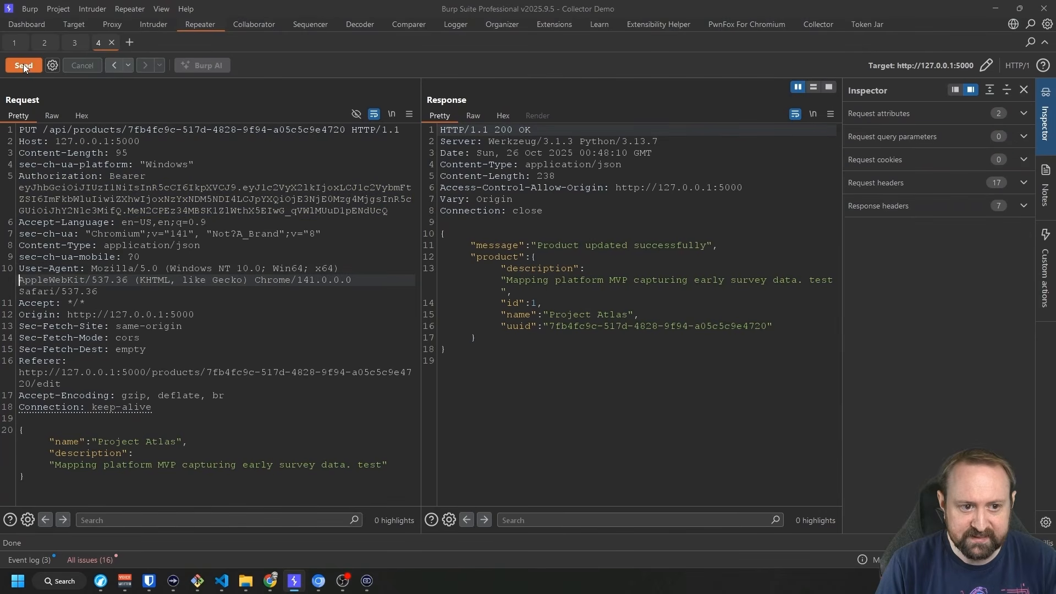
pyautogui.moveTo(440, 232); pyautogui.dragTo(446, 350)
pyautogui.click(495, 385)
# In Logger, compare entry 328's Bearer token signature with refresh entry 327's access_token.
pyautogui.click(456, 24)
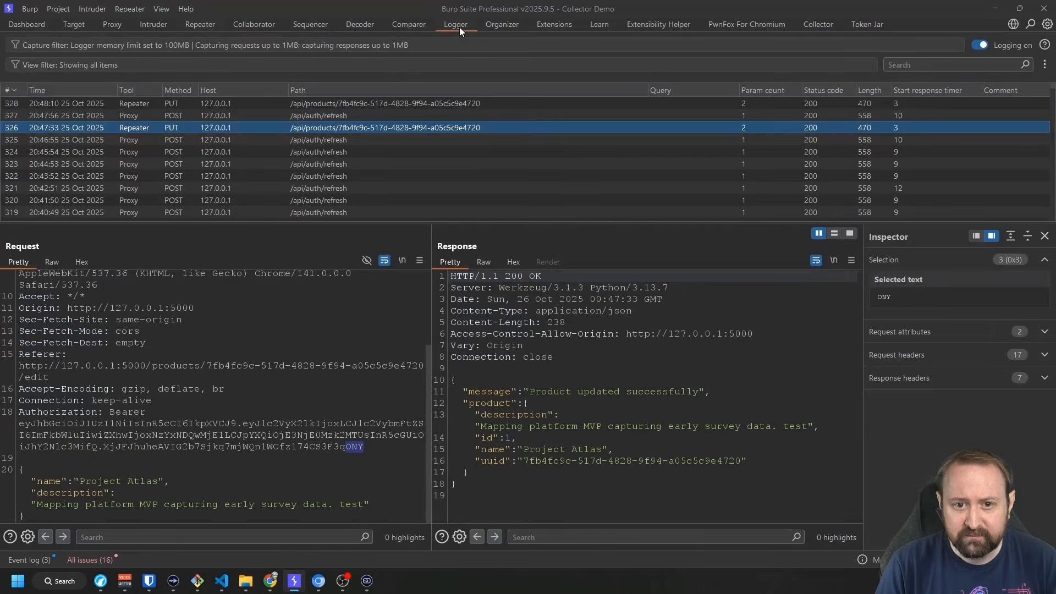
pyautogui.click(321, 107)
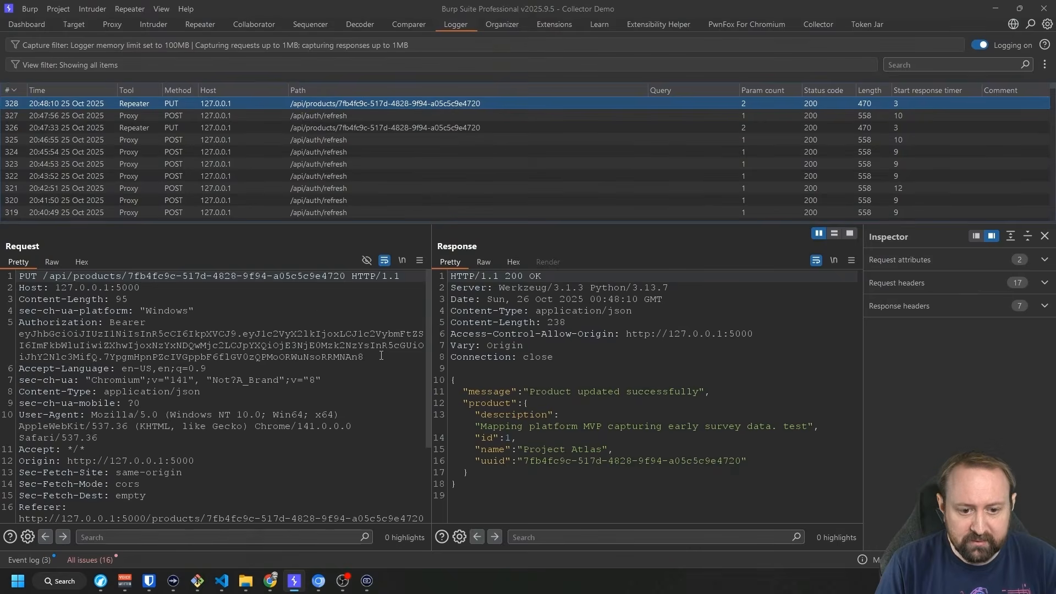
pyautogui.moveTo(381, 355); pyautogui.dragTo(19, 323)
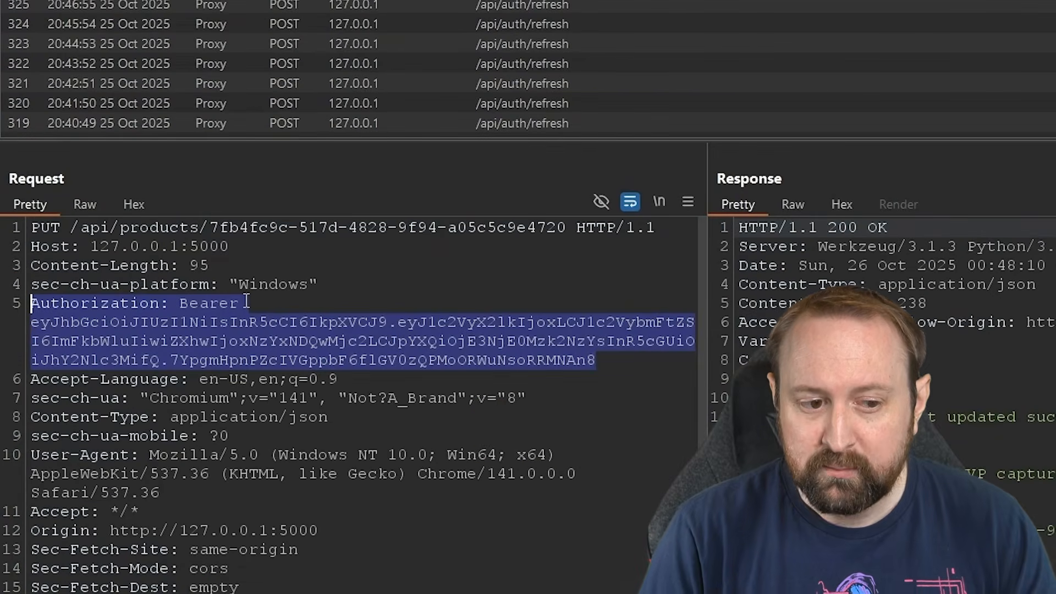
pyautogui.click(116, 304)
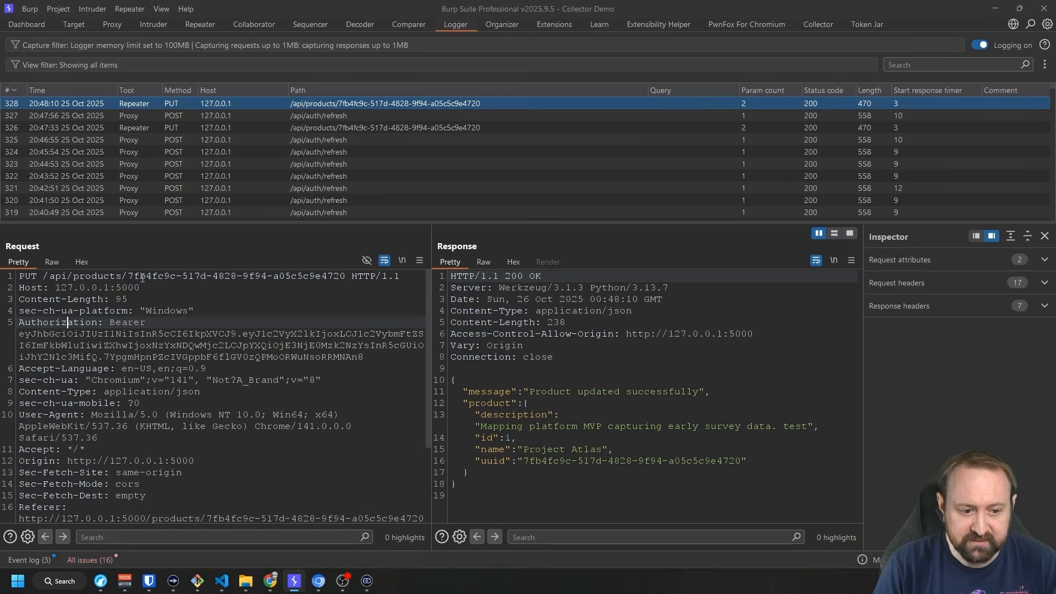
pyautogui.doubleClick(352, 359)
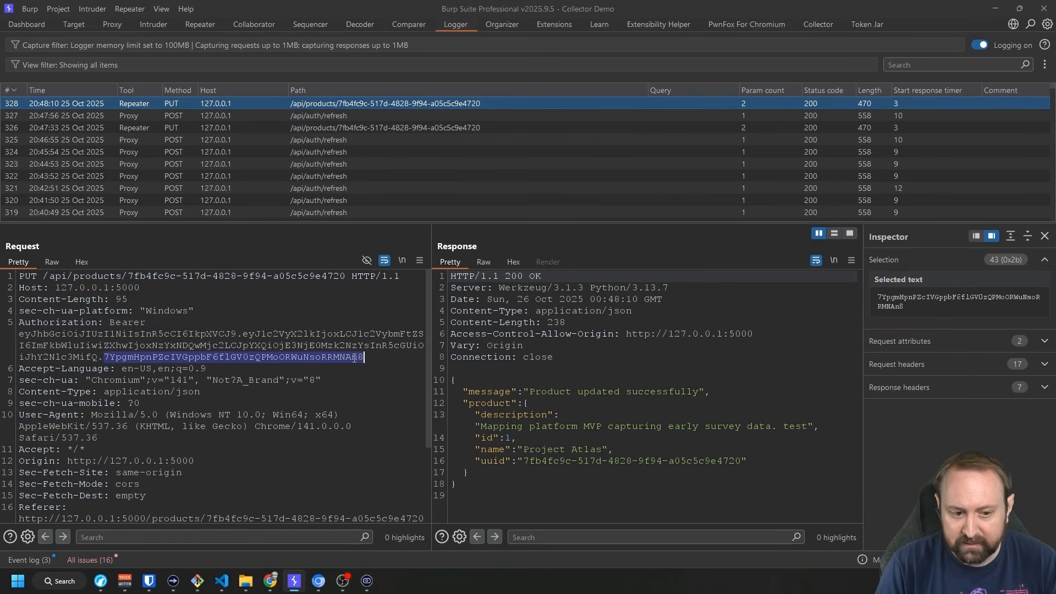
pyautogui.click(380, 357)
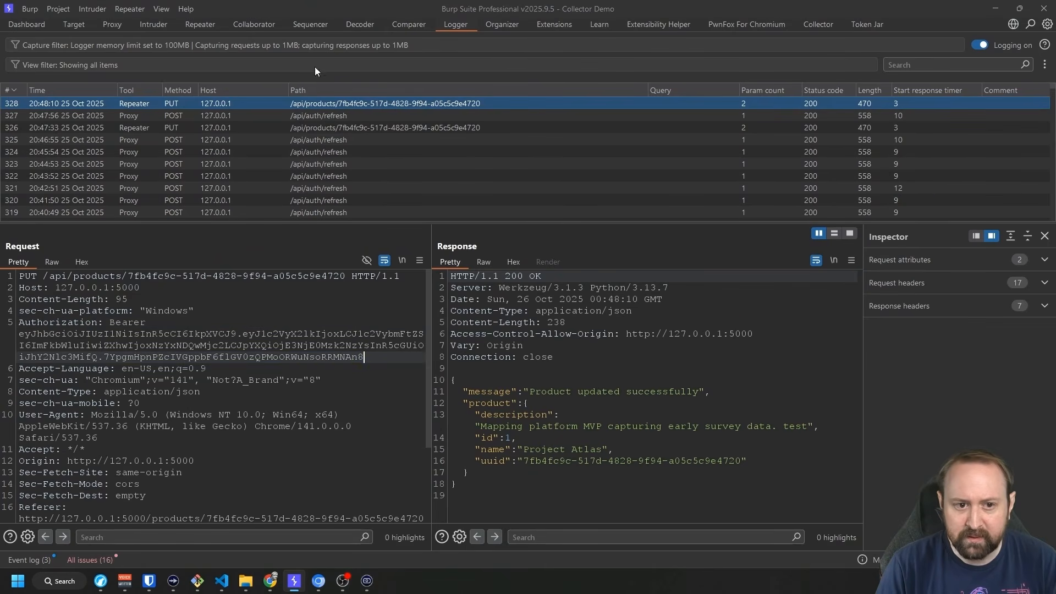
pyautogui.click(325, 116)
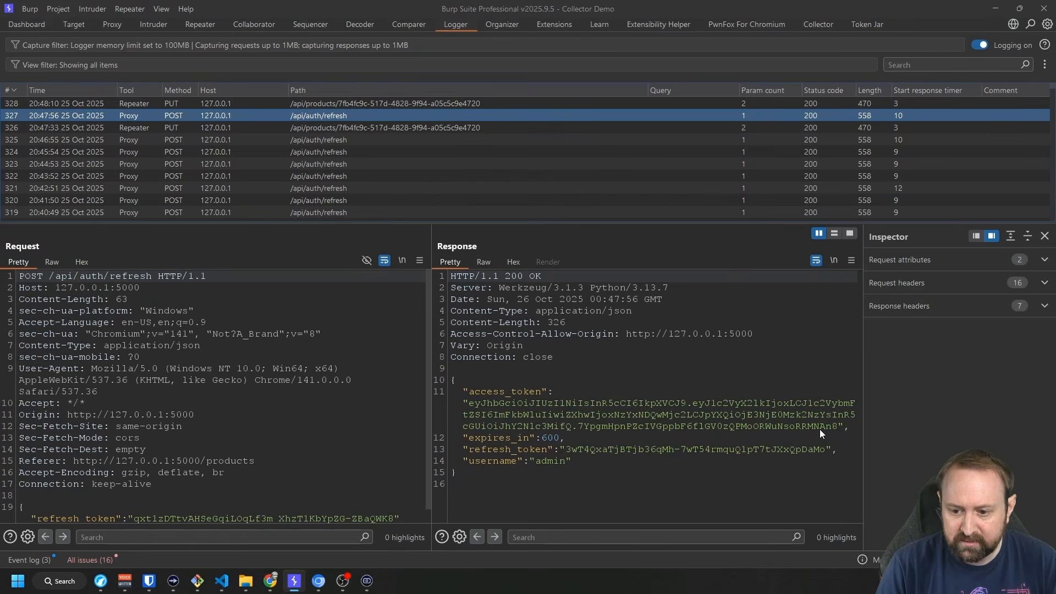
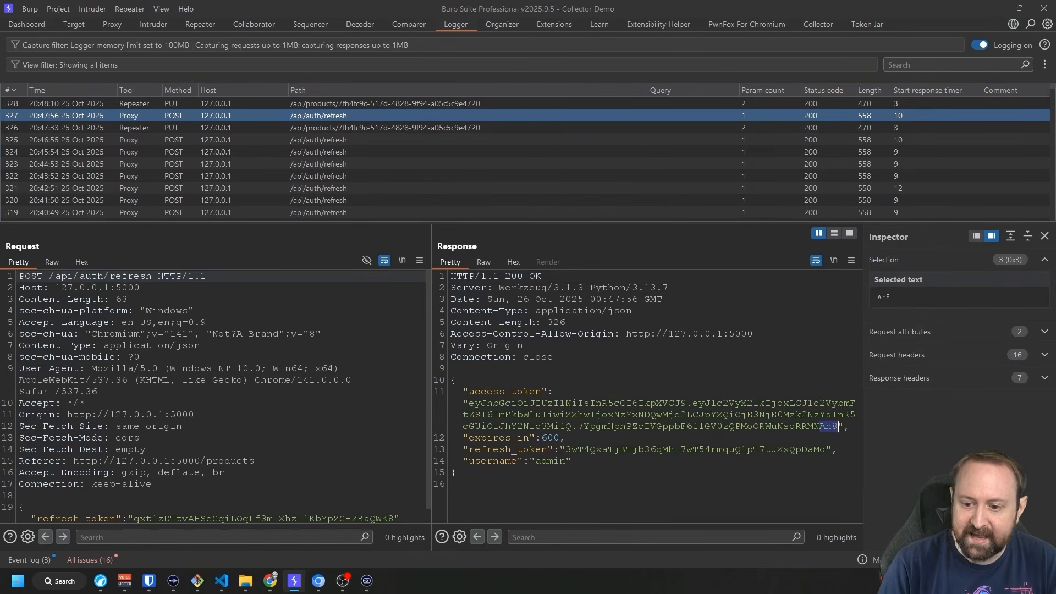
# Open Logger entry 328, the resent PUT /api/products request, and select its full Bearer token.
pyautogui.click(353, 103)
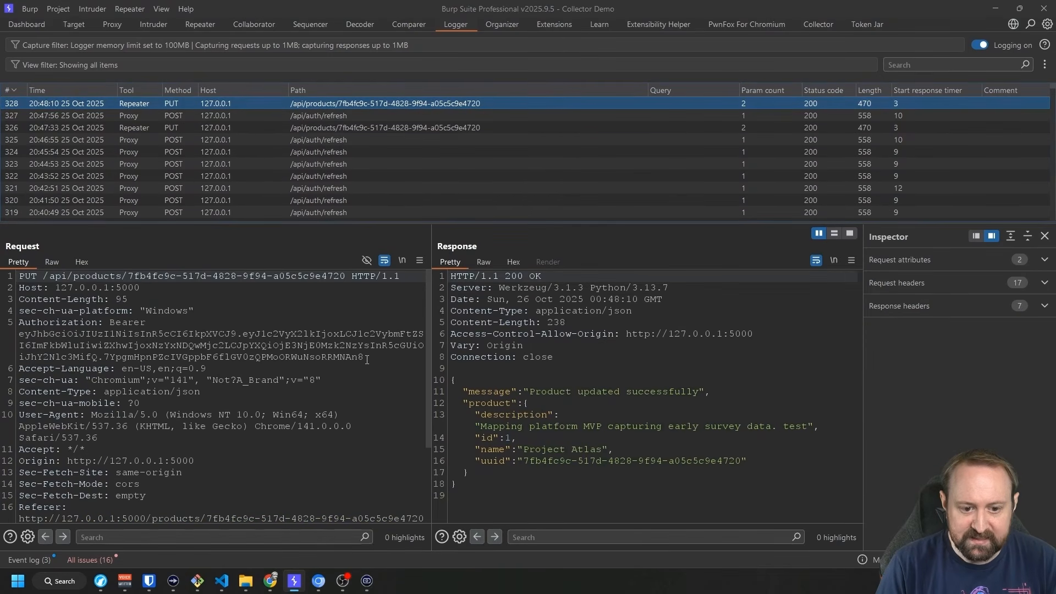
pyautogui.moveTo(367, 359); pyautogui.dragTo(19, 334)
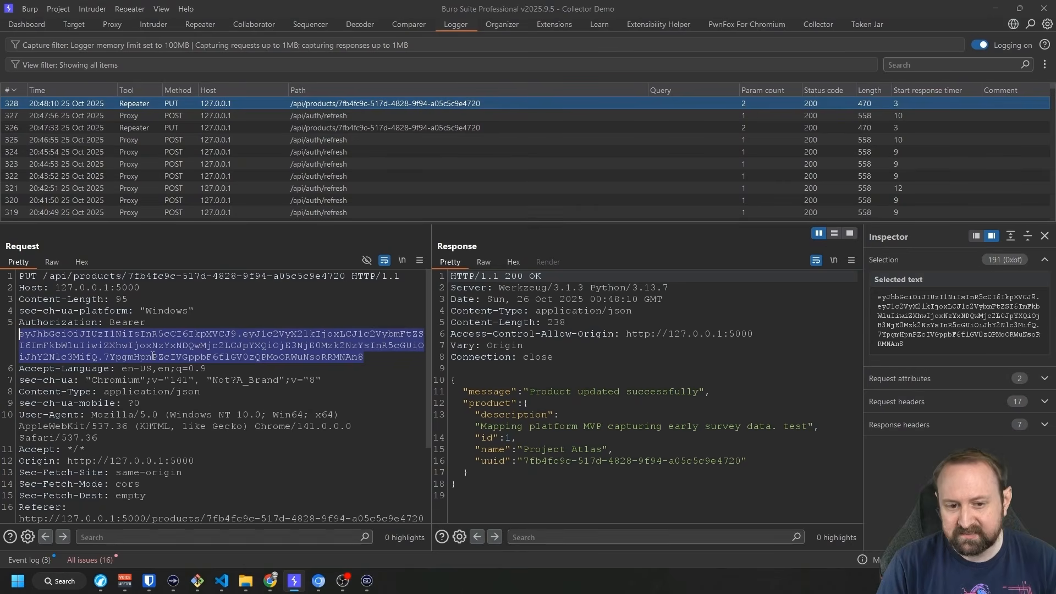
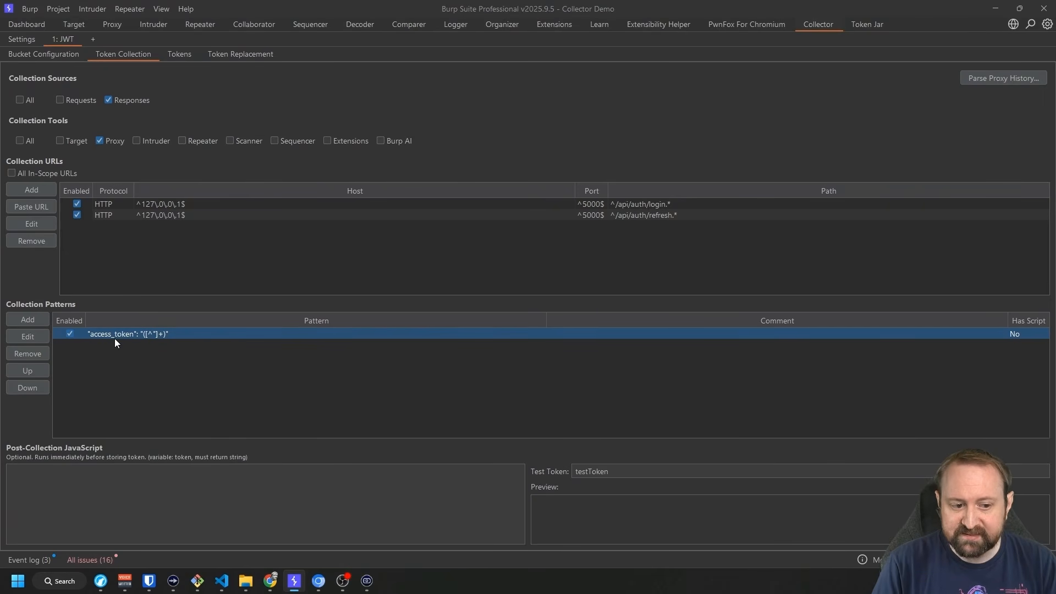
# Inspect the access_token pattern and its post-collection JavaScript without changes, then view the JWT bucket's tokens.
pyautogui.click(40, 335)
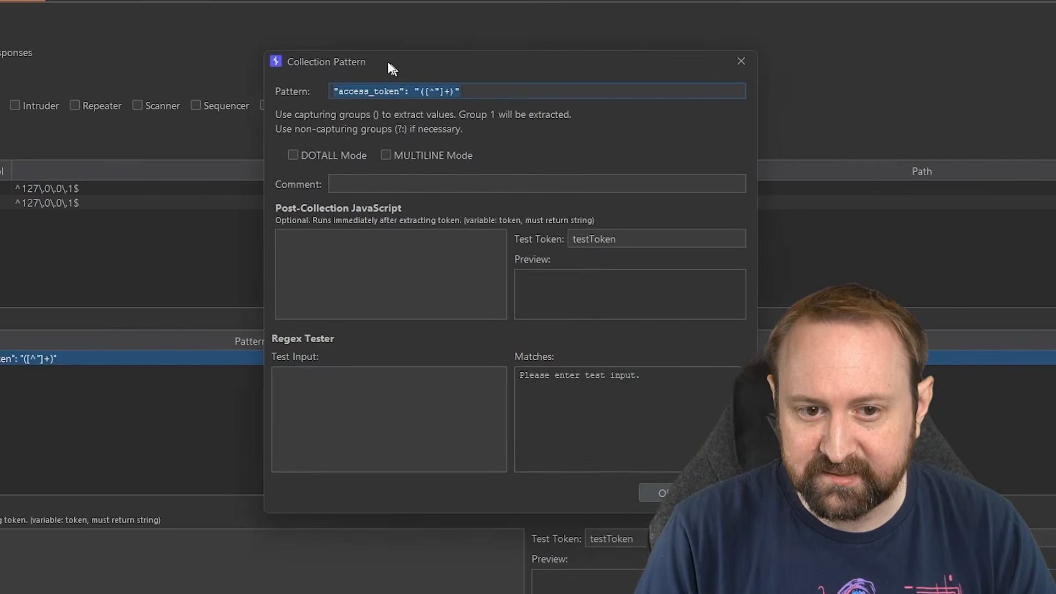
pyautogui.moveTo(389, 63); pyautogui.dragTo(354, 42)
pyautogui.click(318, 238)
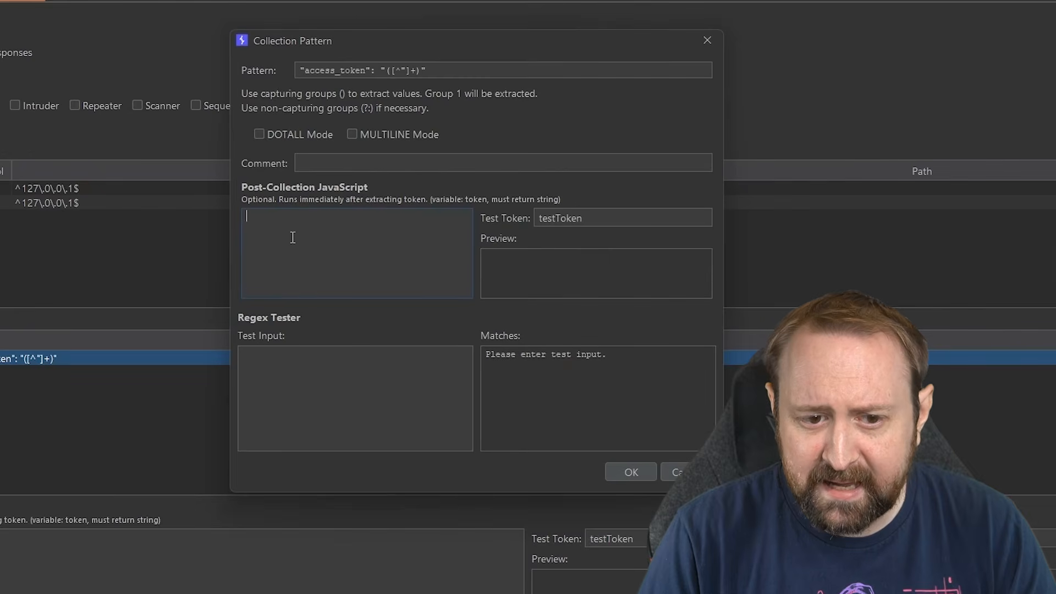
pyautogui.click(628, 473)
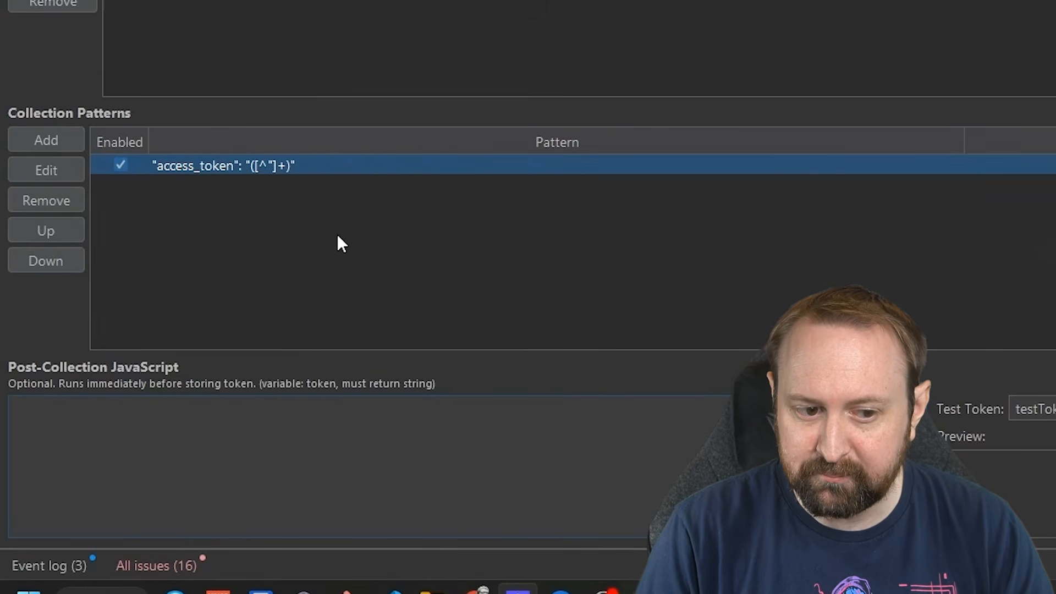
pyautogui.click(65, 175)
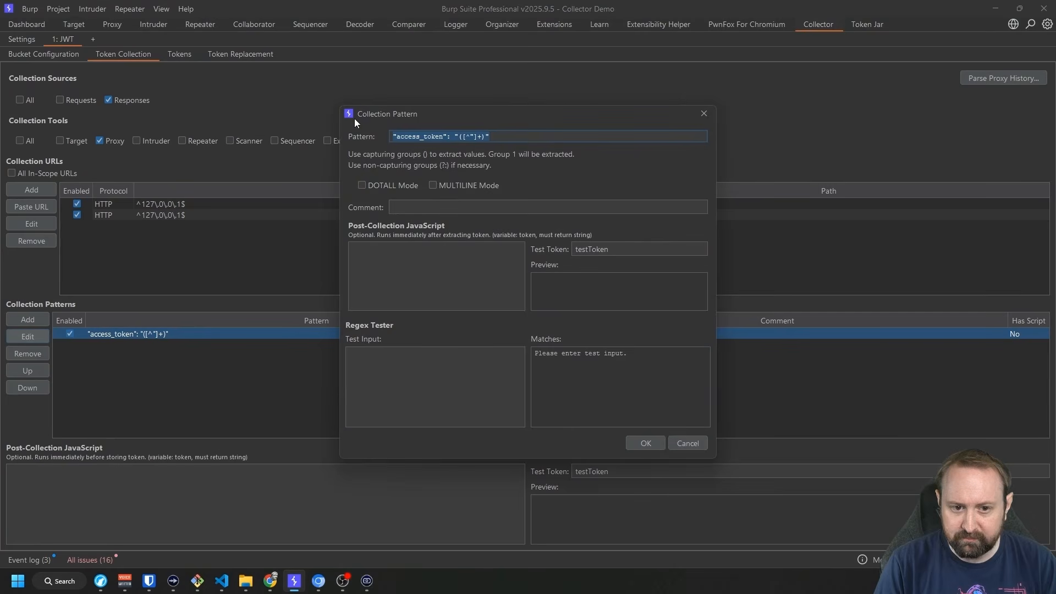
pyautogui.press('Escape')
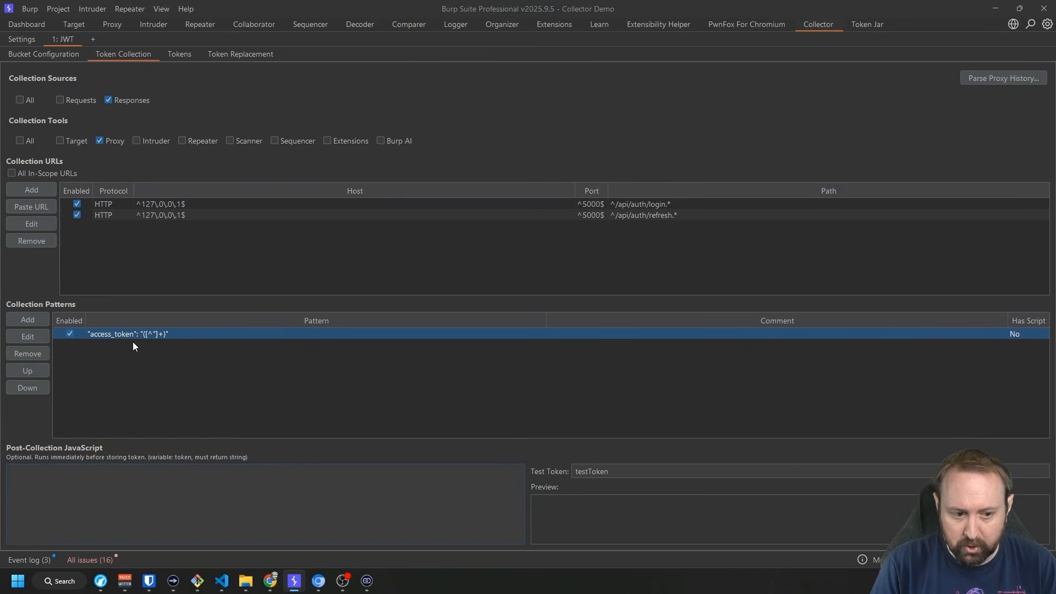
pyautogui.click(180, 54)
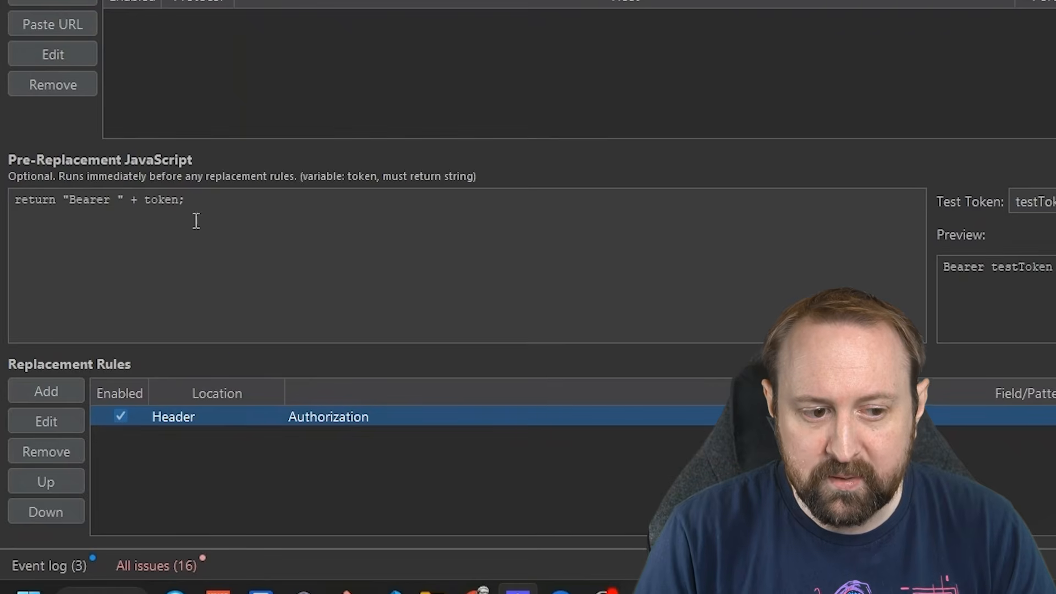
# Review the "Bearer " + token script and the Authorization header rule unchanged, then switch to Chrome.
pyautogui.hotkey('ctrl', 'a')
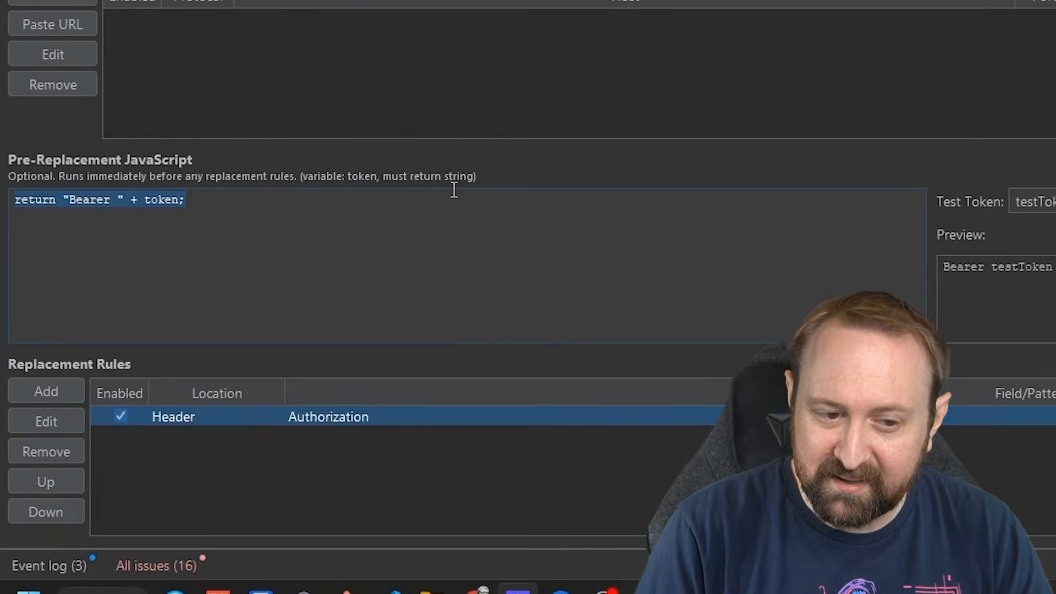
pyautogui.click(197, 220)
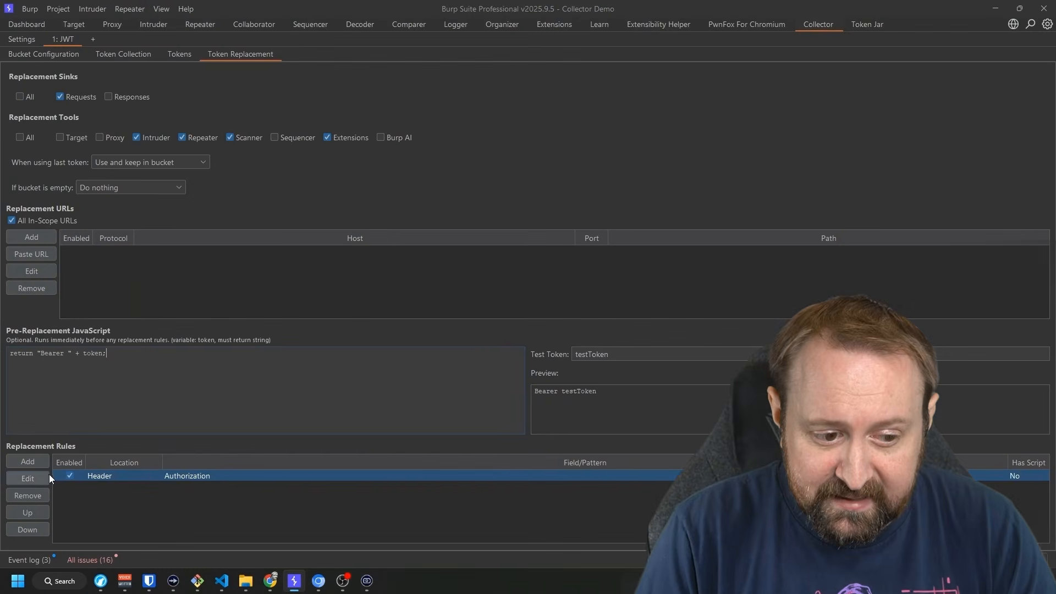
pyautogui.click(49, 475)
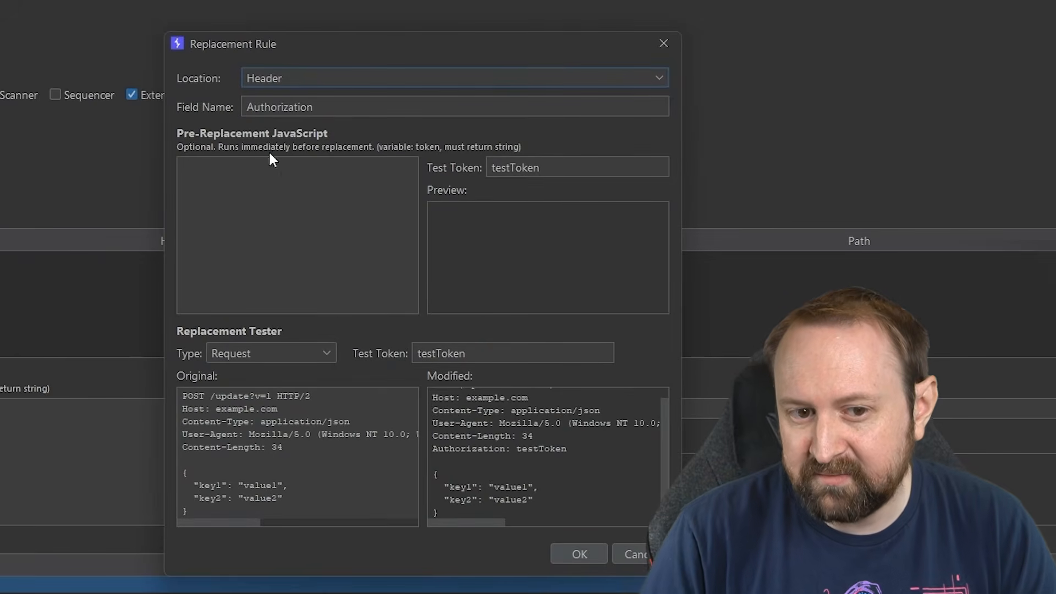
pyautogui.click(270, 176)
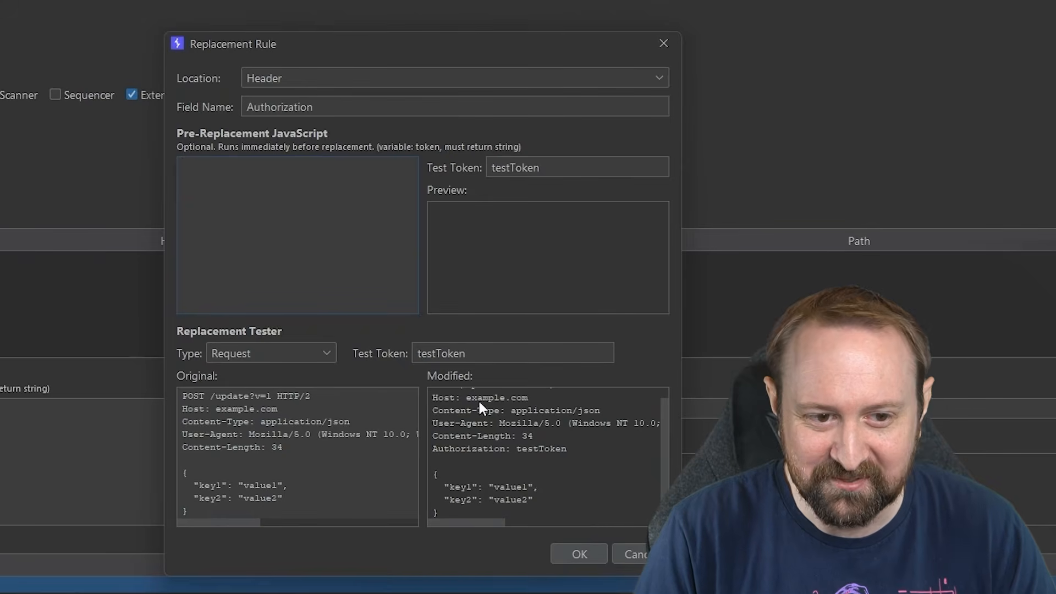
pyautogui.click(635, 556)
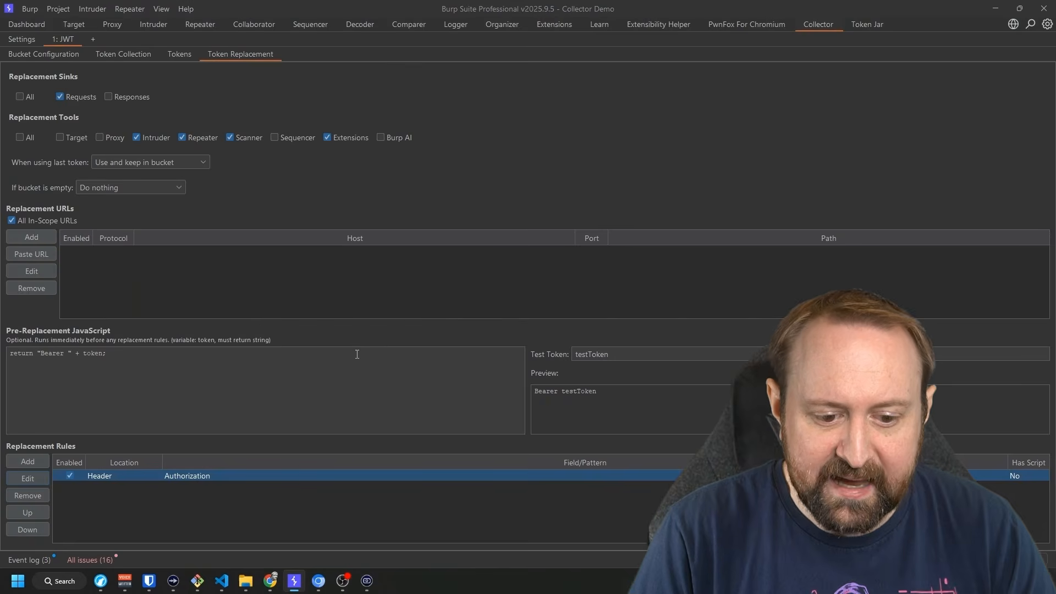
pyautogui.hotkey('alt', 'Tab')
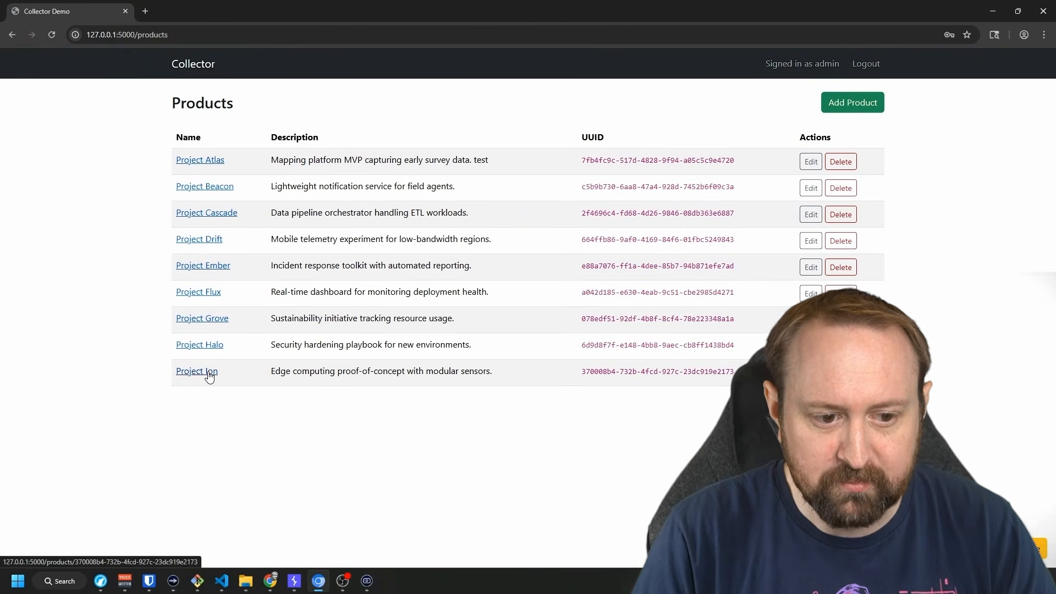
# Open Project Atlas in a background tab, look over the product UUIDs, then start a new Collector bucket.
pyautogui.rightClick(208, 161)
pyautogui.click(231, 171)
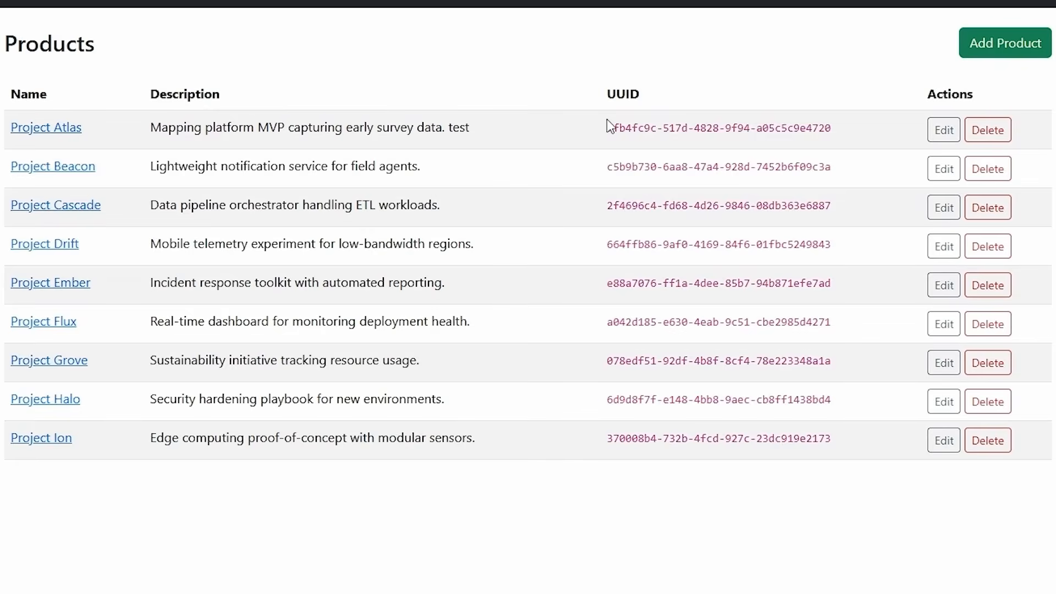
pyautogui.moveTo(606, 119); pyautogui.dragTo(795, 460)
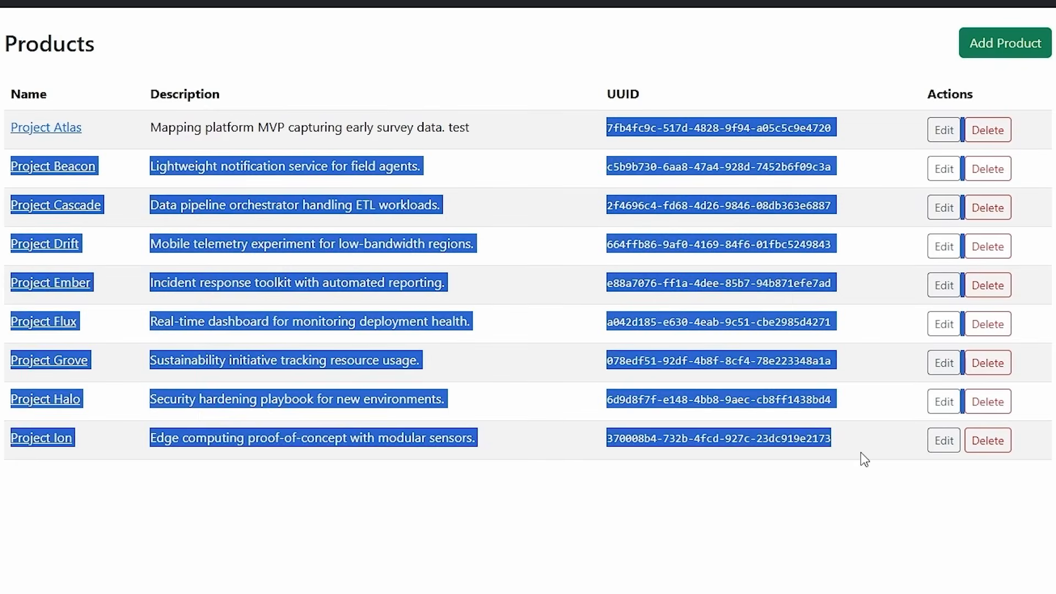
pyautogui.click(635, 148)
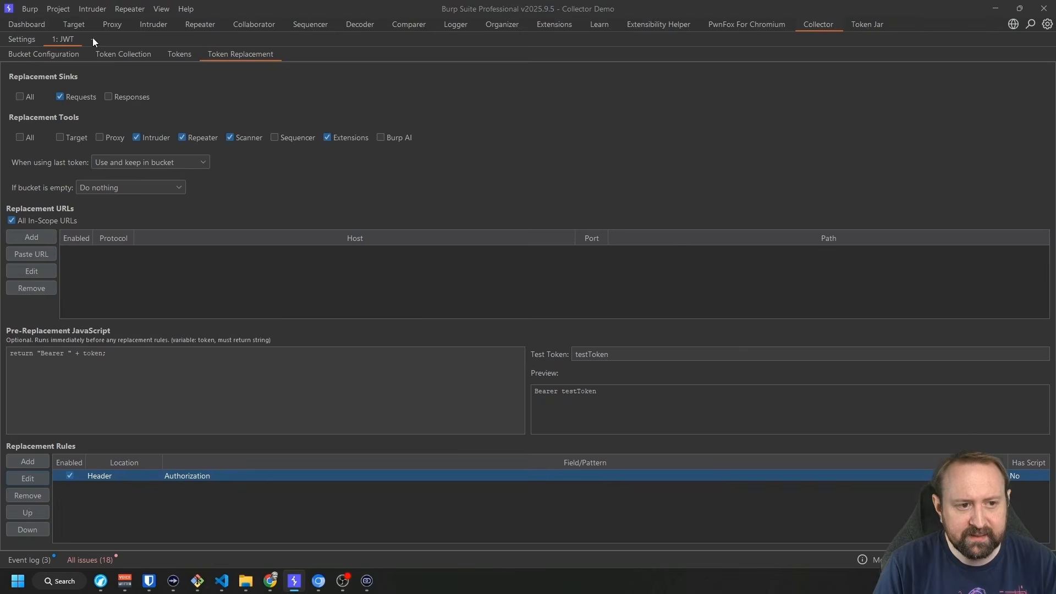
pyautogui.click(92, 39)
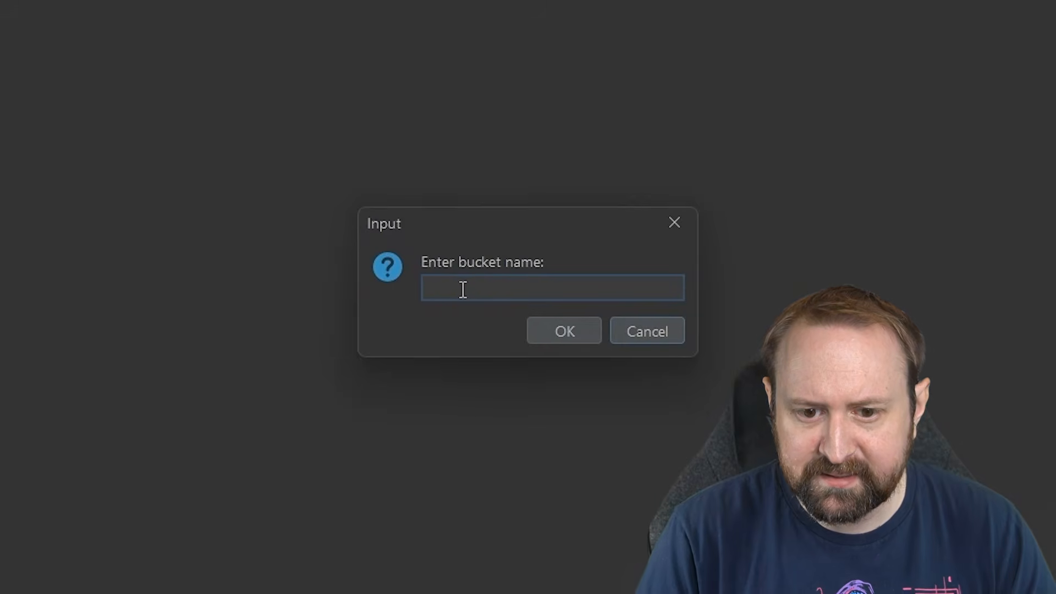
# Create the 'Product UUID' bucket collecting requests via Proxy only, and confirm 127.0.0.1 is in scope.
pyautogui.write('Produ')
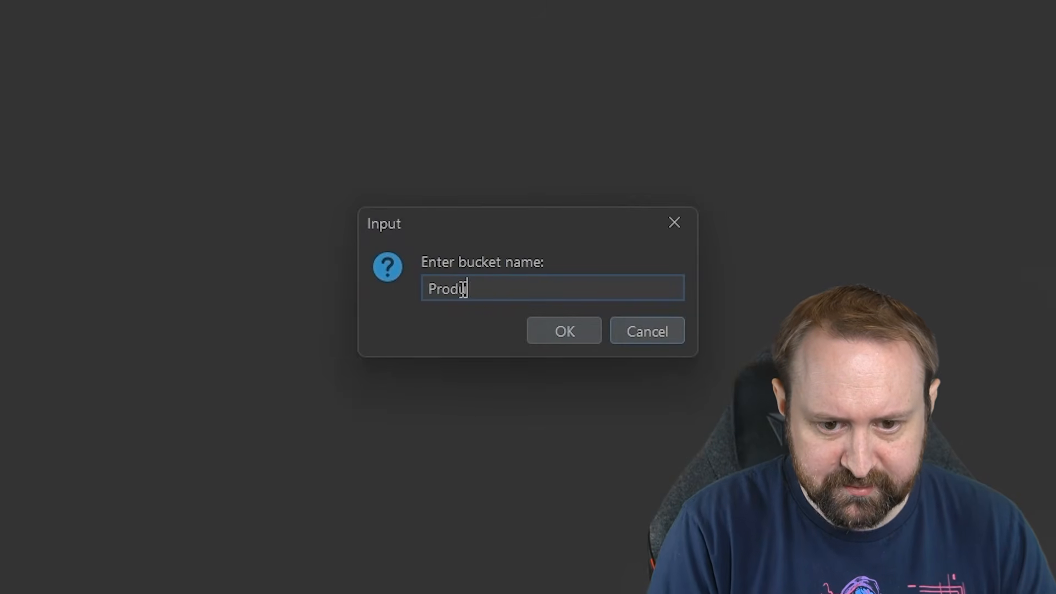
pyautogui.write('ct UUID')
pyautogui.press('Return')
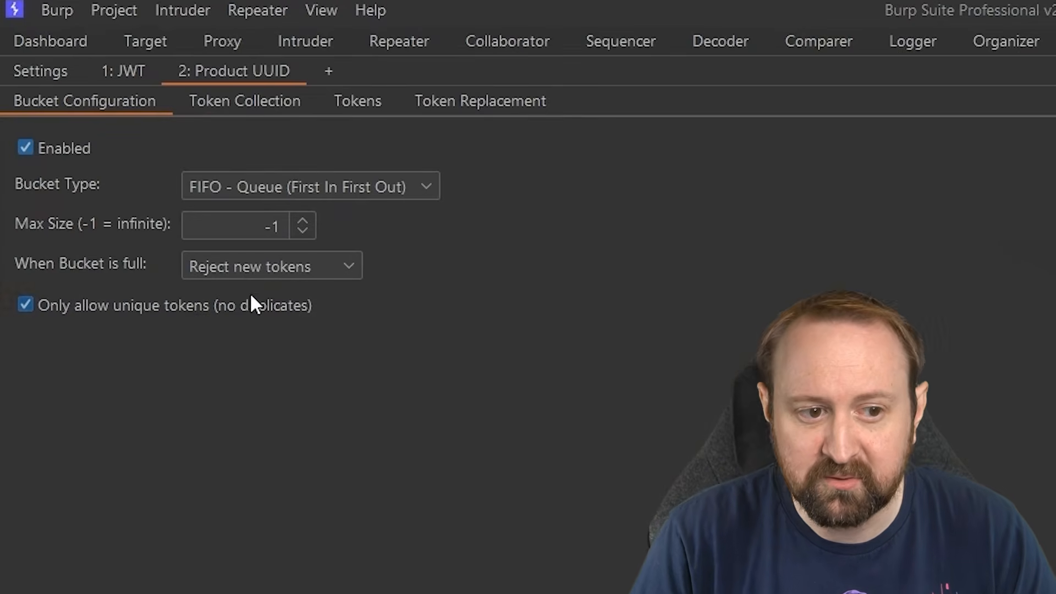
pyautogui.click(237, 101)
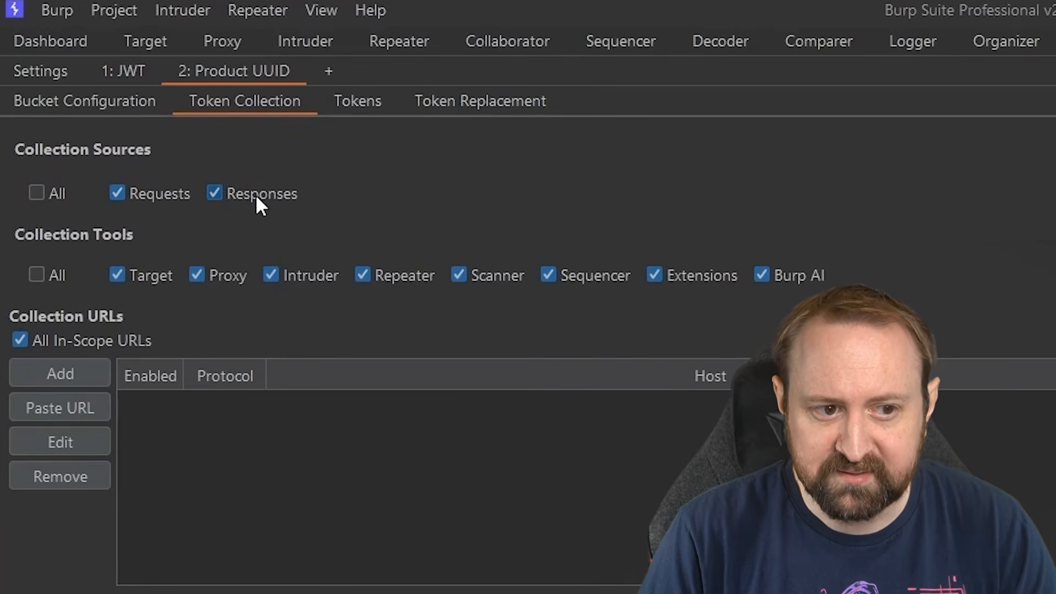
pyautogui.click(36, 275)
pyautogui.click(36, 275)
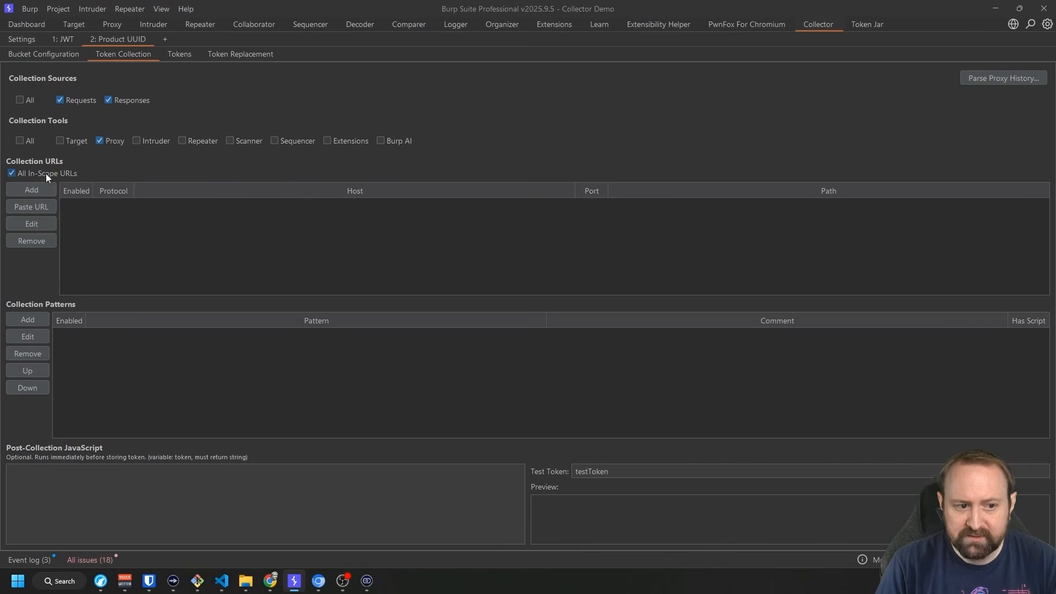
pyautogui.click(73, 24)
pyautogui.click(125, 165)
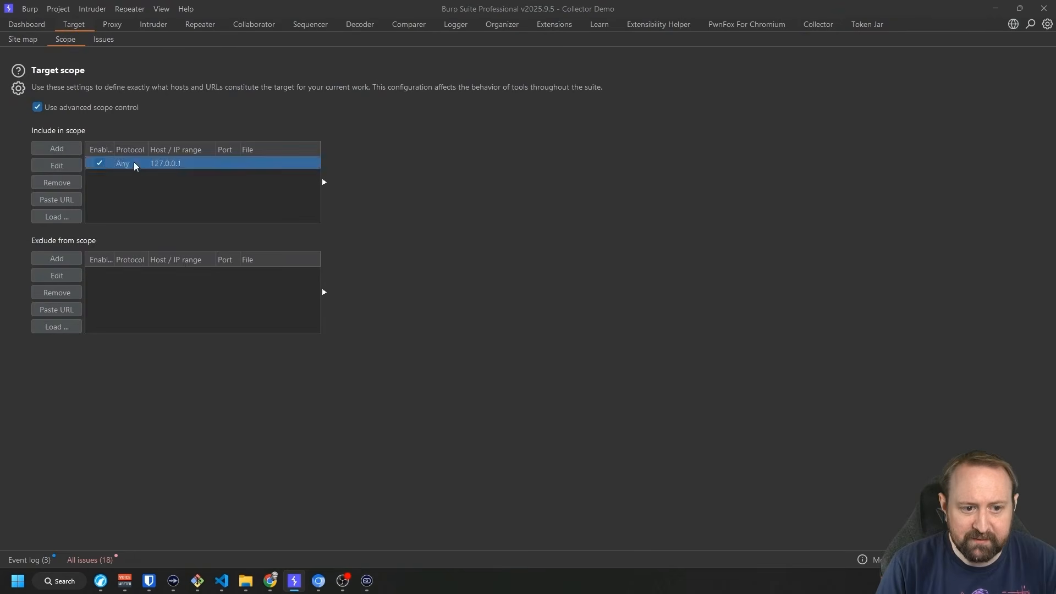
# Add a UUID collection pattern wrapped in a capturing group, commented 'UUID Pattern'.
pyautogui.click(818, 24)
pyautogui.click(40, 319)
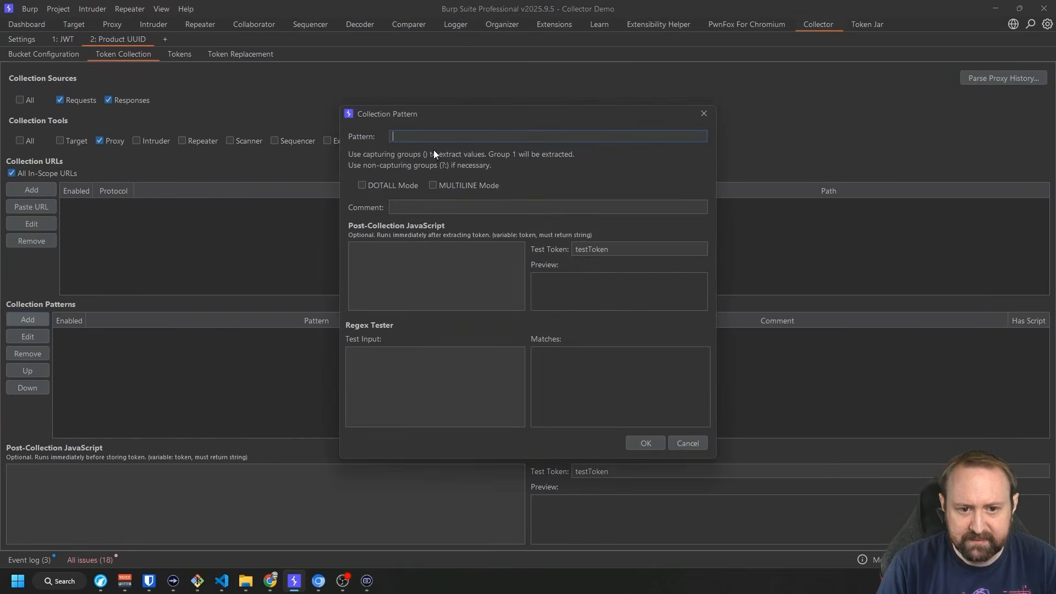
pyautogui.moveTo(671, 62); pyautogui.dragTo(646, 72)
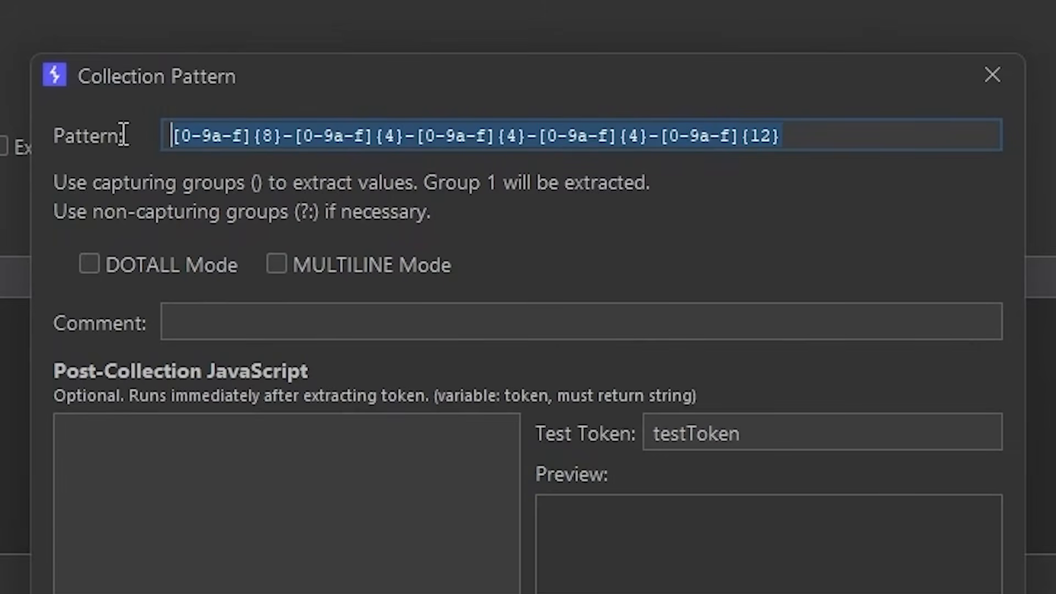
pyautogui.moveTo(737, 158); pyautogui.dragTo(137, 149)
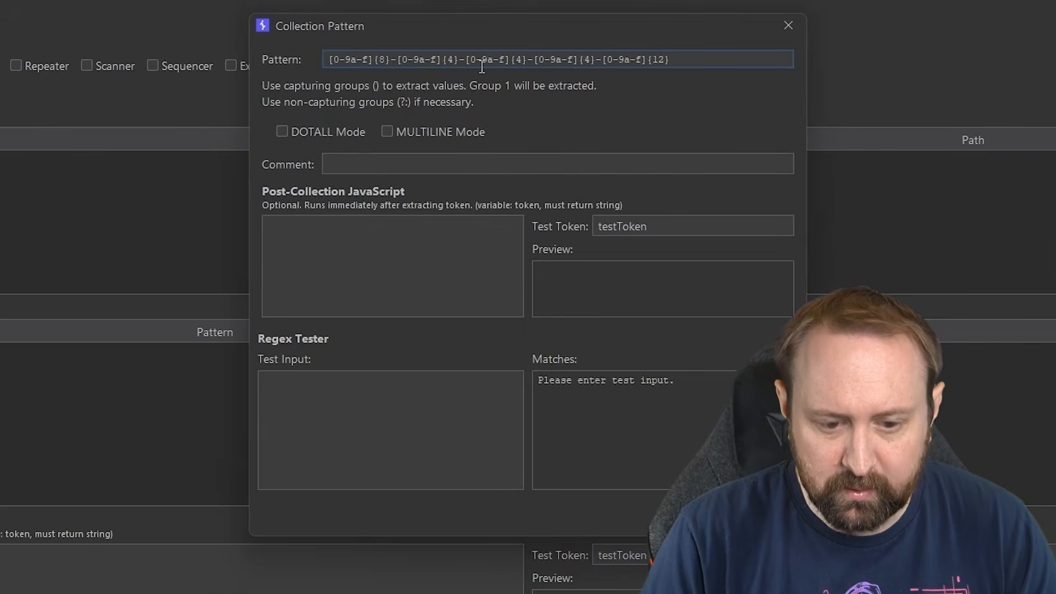
pyautogui.press('Home')
pyautogui.write('(')
pyautogui.click(697, 58)
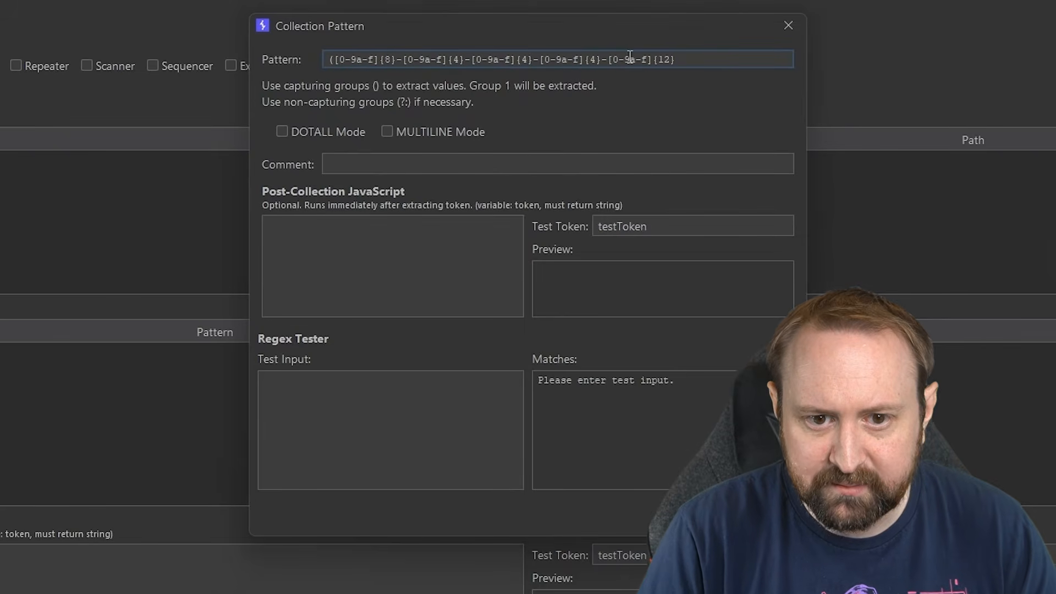
pyautogui.write(')')
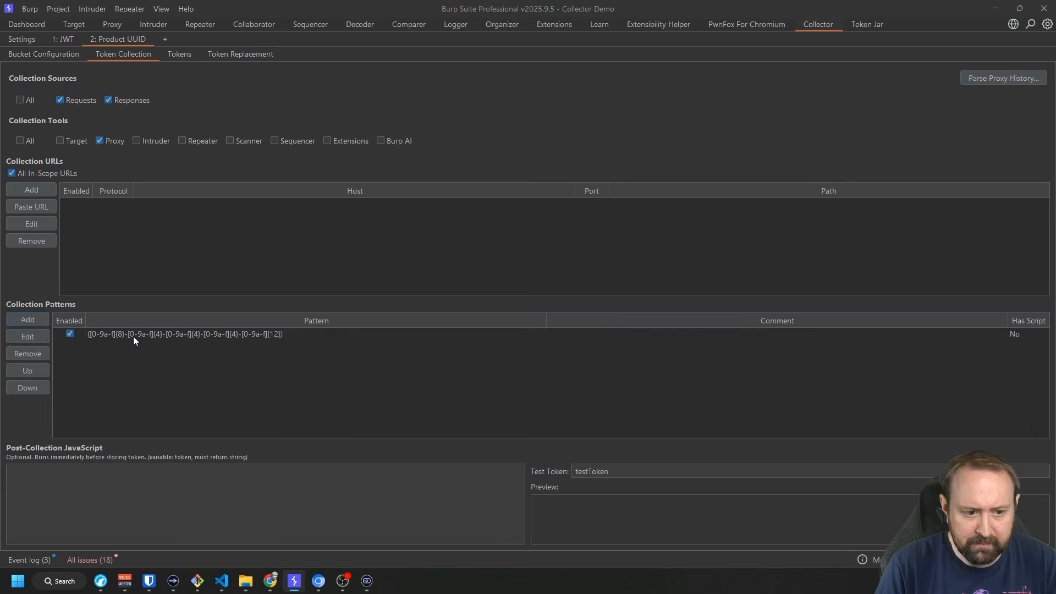
pyautogui.click(133, 335)
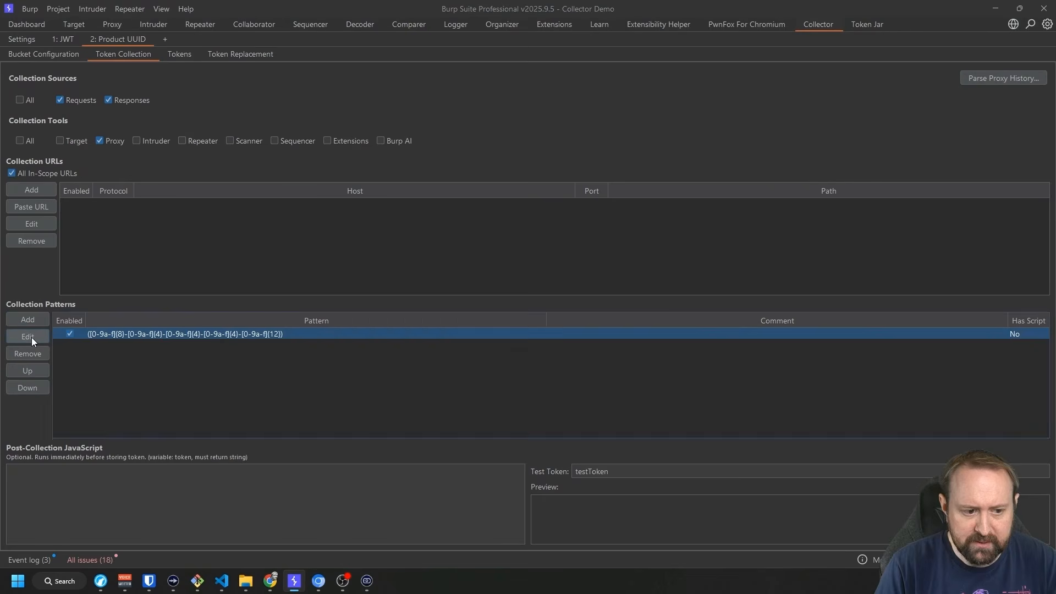
pyautogui.click(31, 337)
pyautogui.click(433, 209)
pyautogui.write('UUID Pattern')
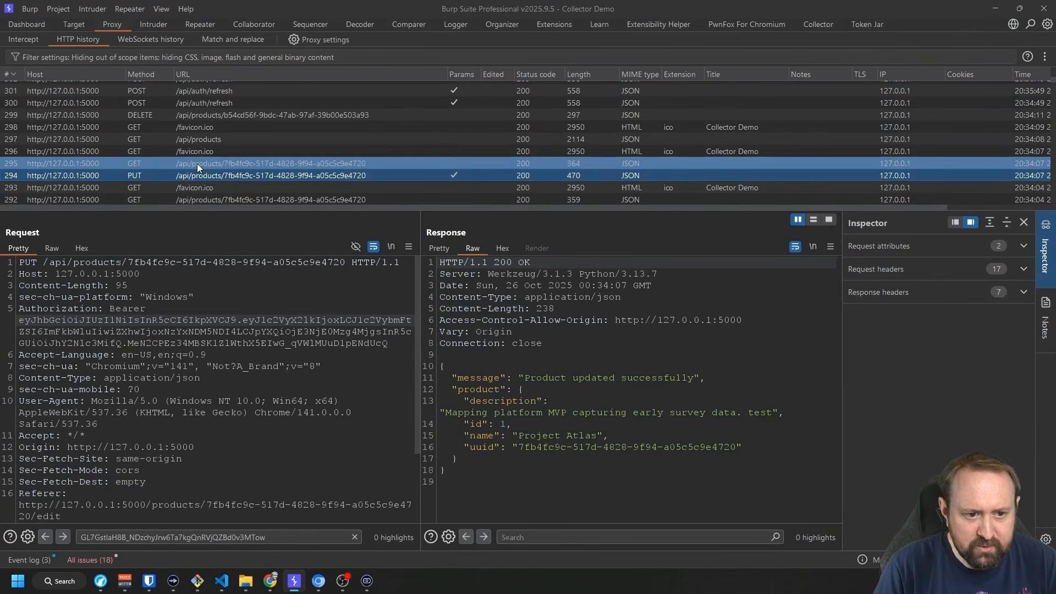
# Prefix the UUID regex with /products/ from a request path, then view the GET /api/products response.
pyautogui.scroll(-3, 197, 163)
pyautogui.click(200, 115)
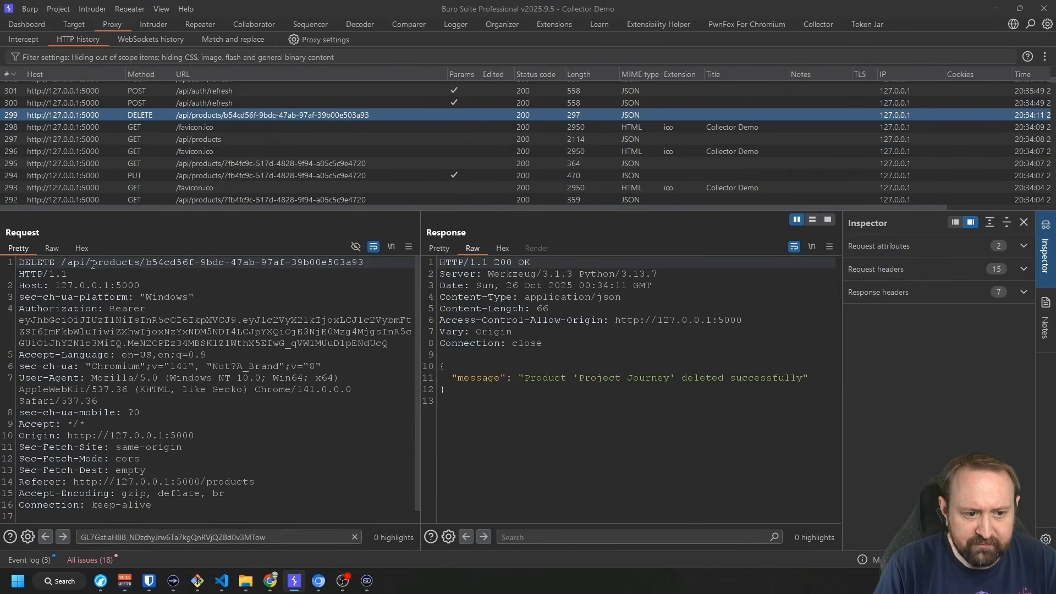
pyautogui.moveTo(61, 263); pyautogui.dragTo(147, 263)
pyautogui.moveTo(92, 262); pyautogui.dragTo(144, 260)
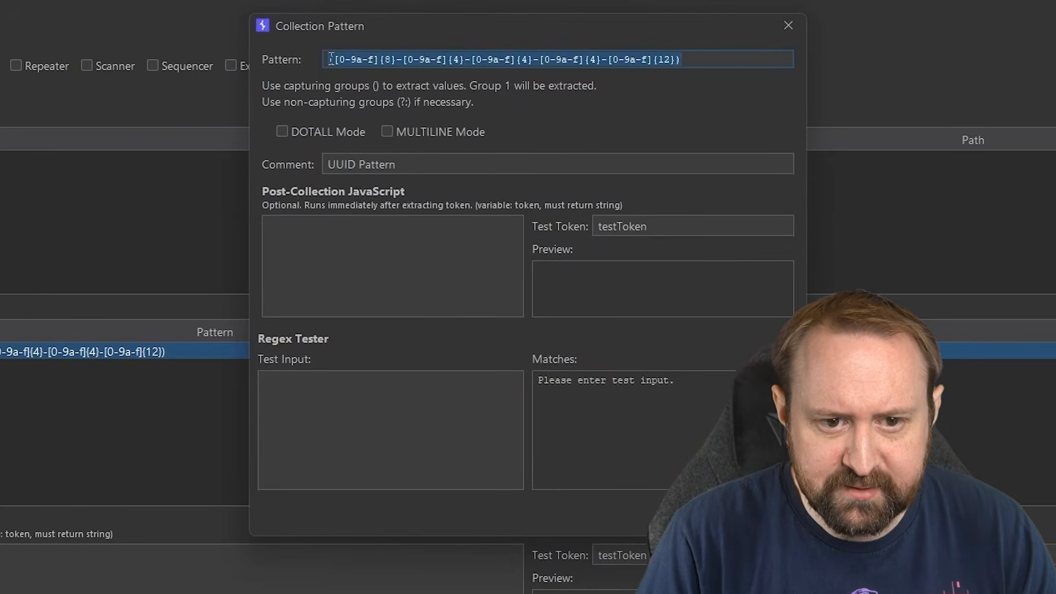
pyautogui.click(331, 59)
pyautogui.write('/products/')
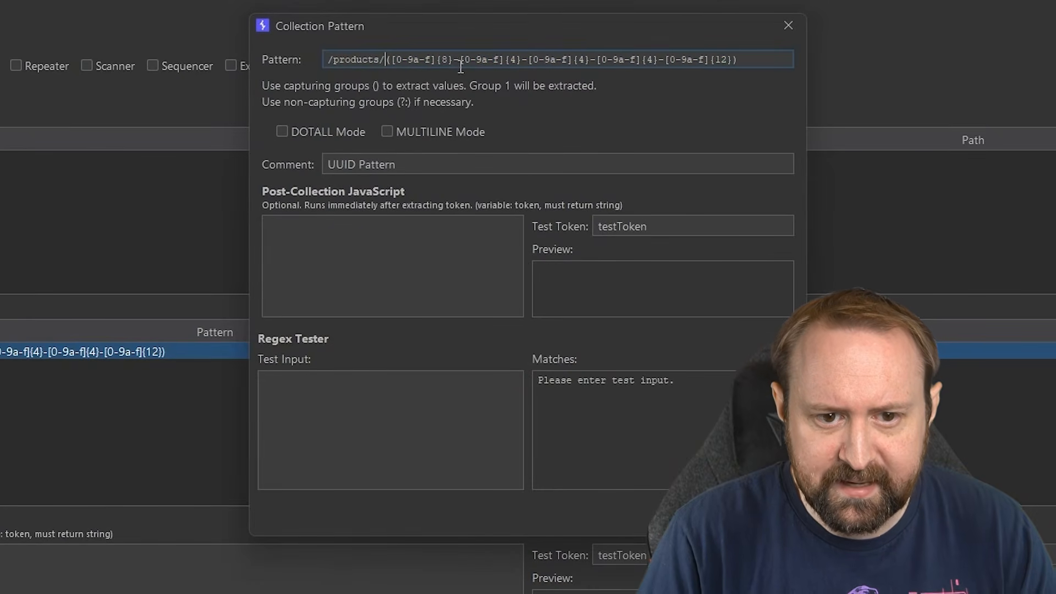
pyautogui.write('(')
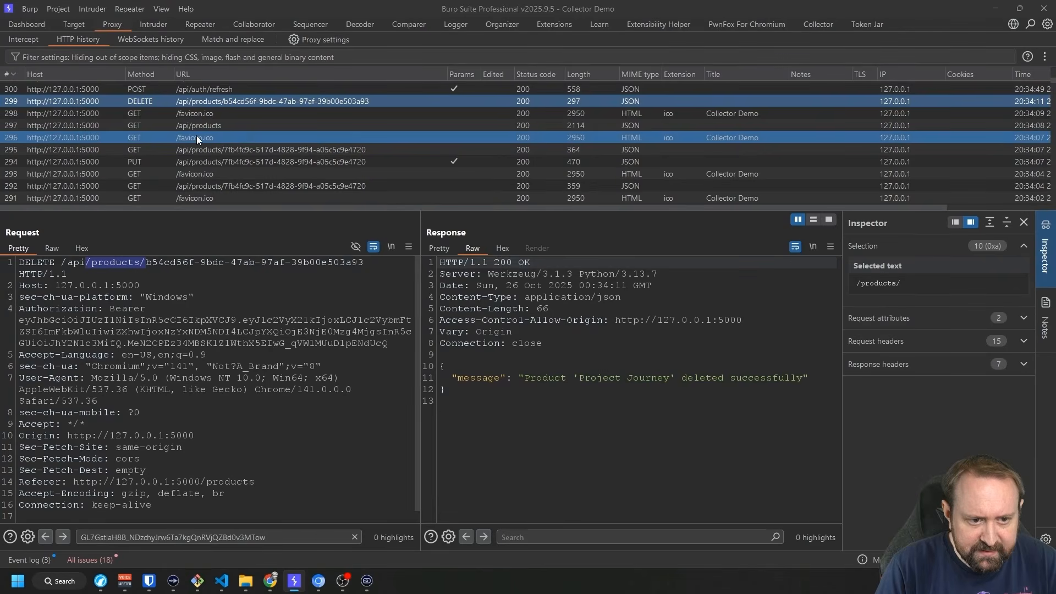
pyautogui.click(200, 126)
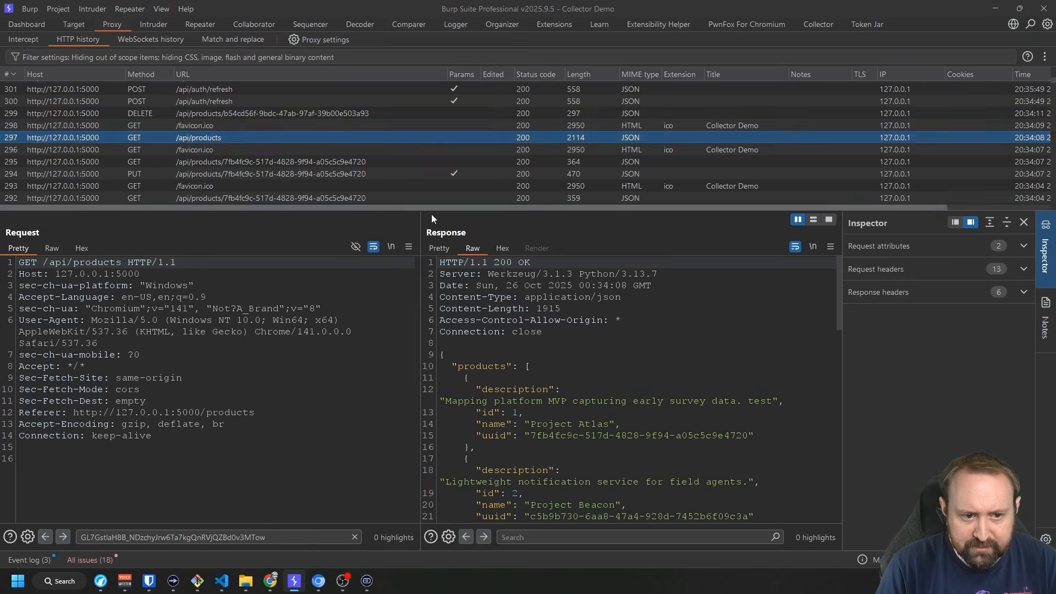
pyautogui.scroll(-1, 496, 433)
# Add a JSON "uuid" collection pattern that uses the UUID capturing-group regex.
pyautogui.moveTo(476, 407); pyautogui.dragTo(755, 408)
pyautogui.hotkey('ctrl', 'c')
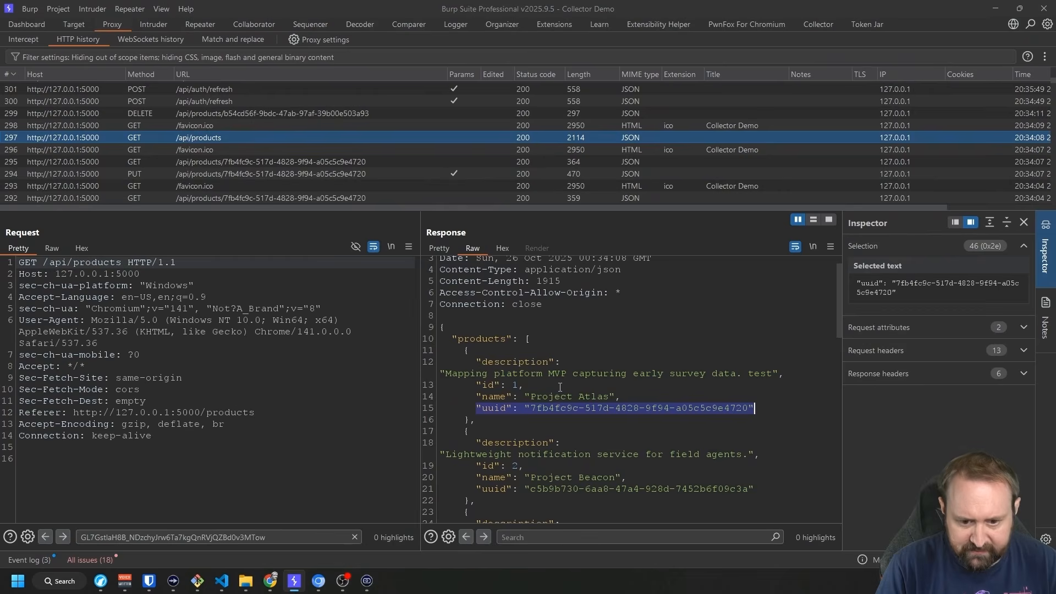
pyautogui.click(818, 24)
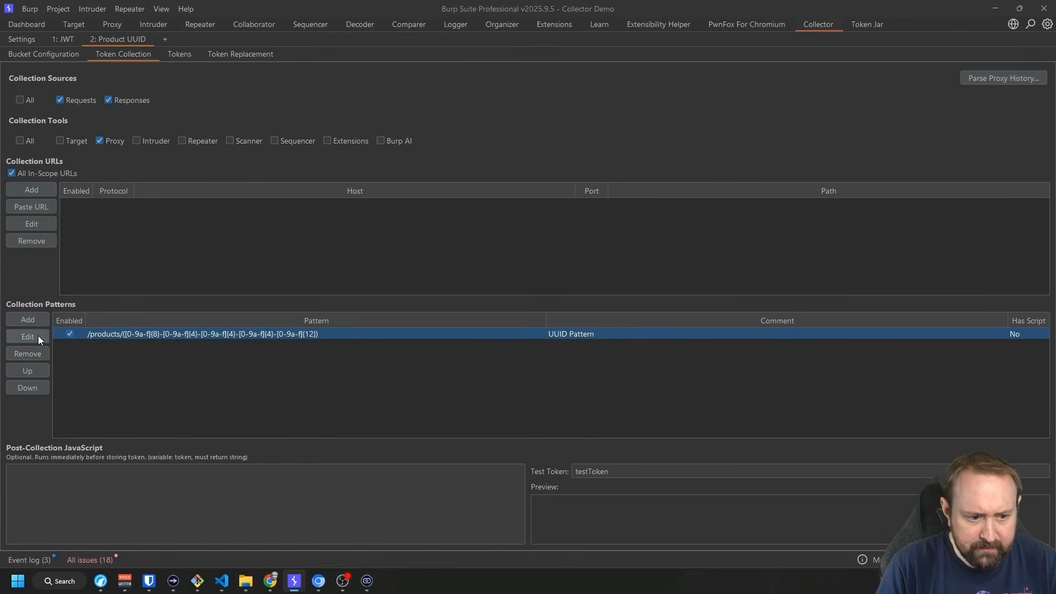
pyautogui.hotkey('ctrl', 'v')
pyautogui.click(642, 441)
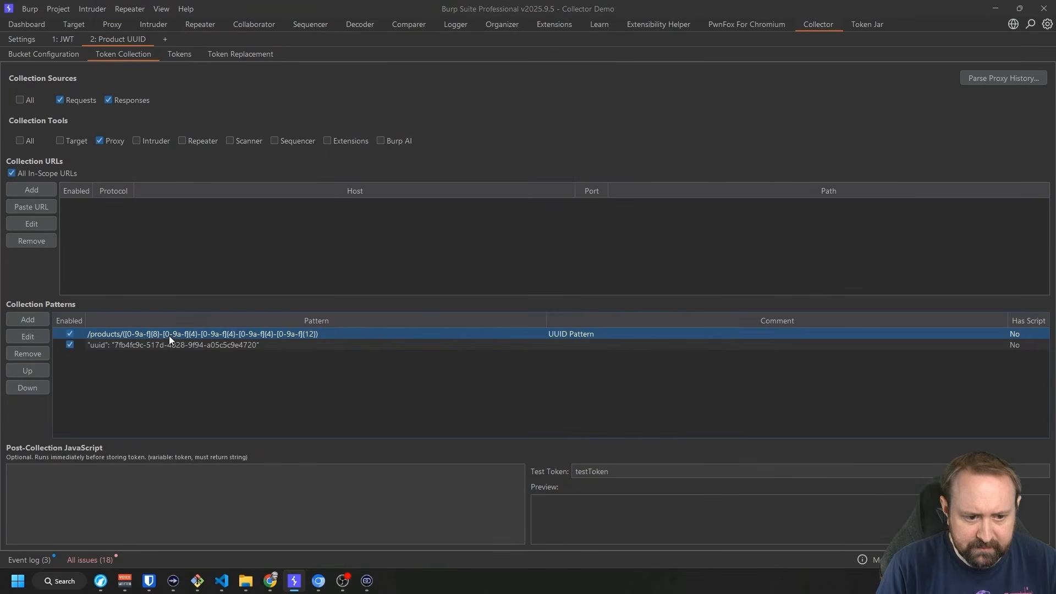
pyautogui.click(27, 336)
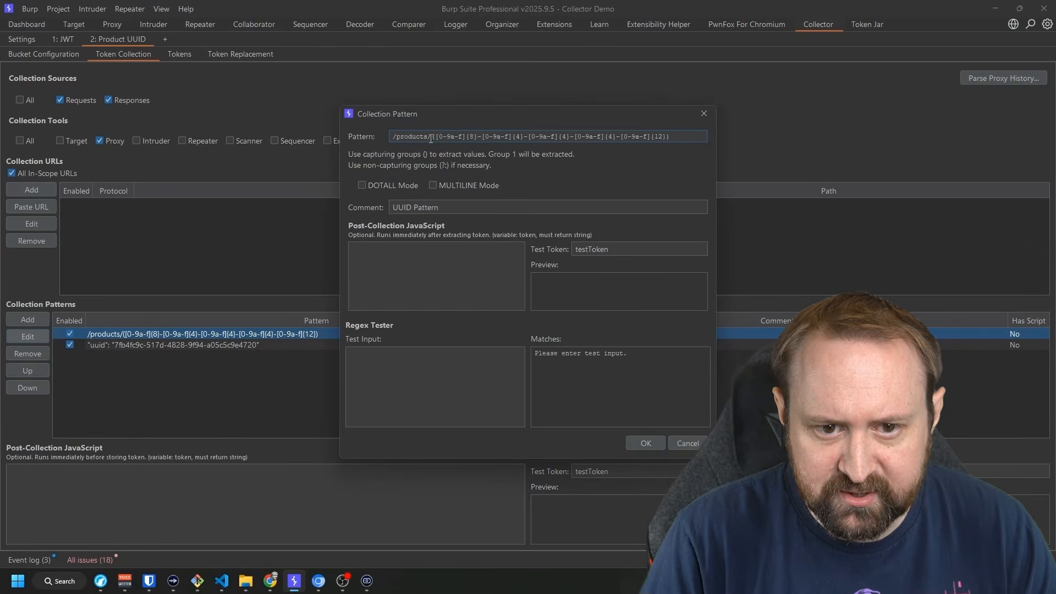
pyautogui.moveTo(433, 136); pyautogui.dragTo(590, 138)
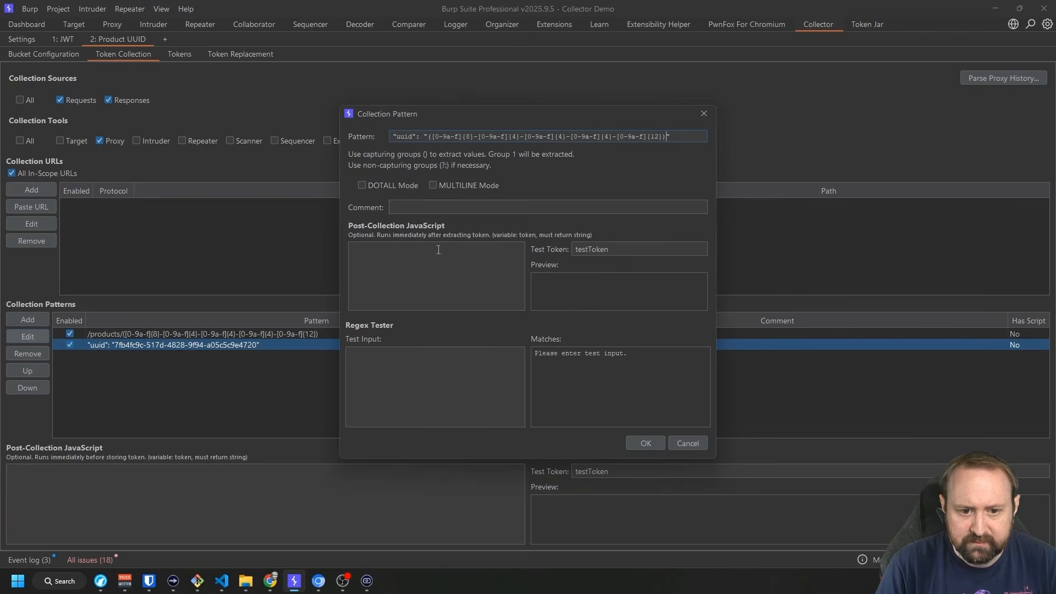
pyautogui.click(644, 447)
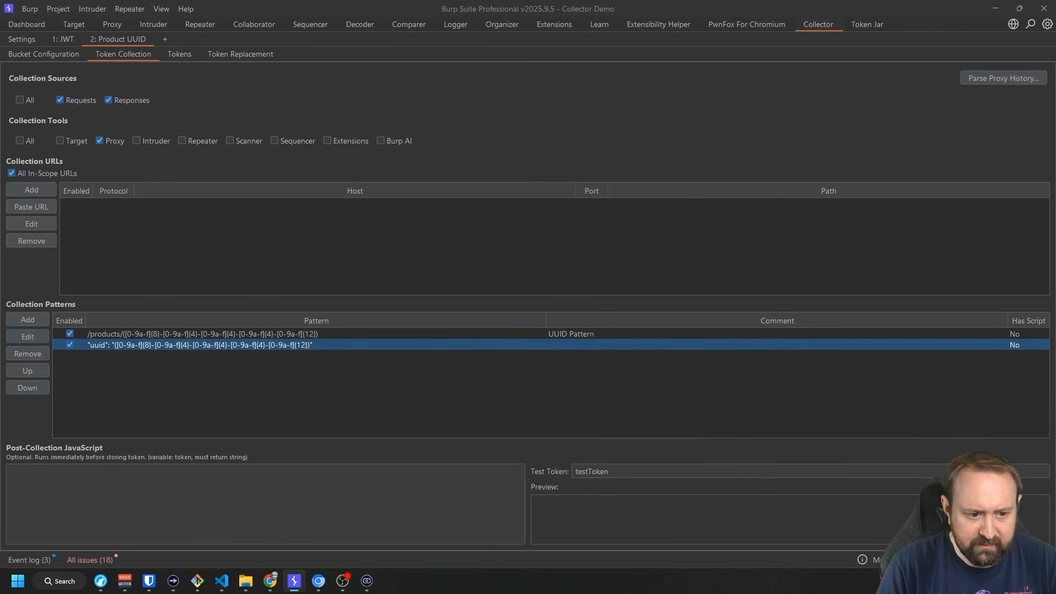
# Check the bucket's replacement settings and its nine collected tokens, then return to the Collector Demo page.
pyautogui.click(105, 336)
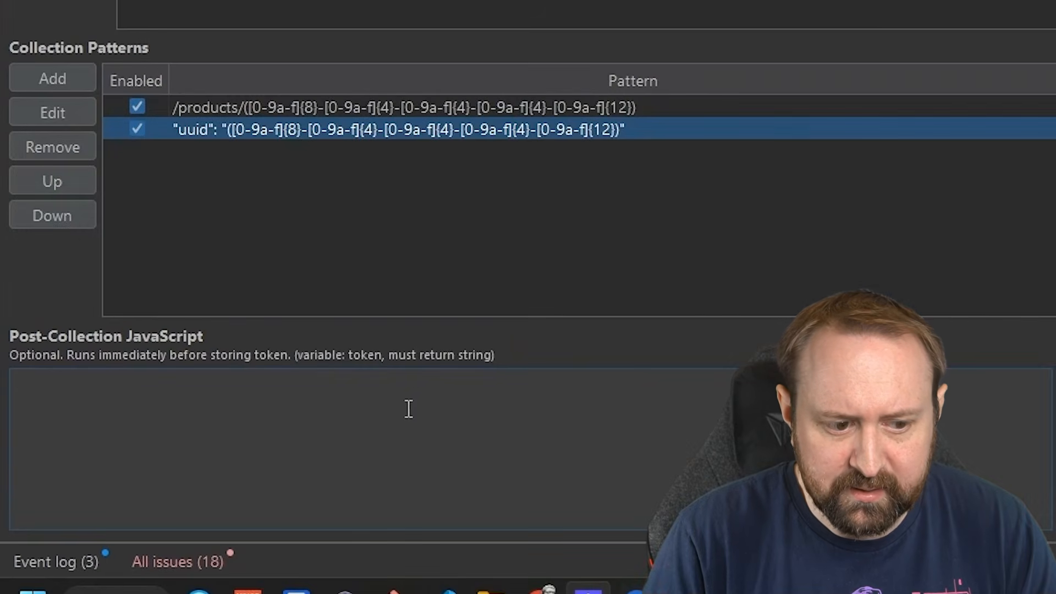
pyautogui.click(410, 403)
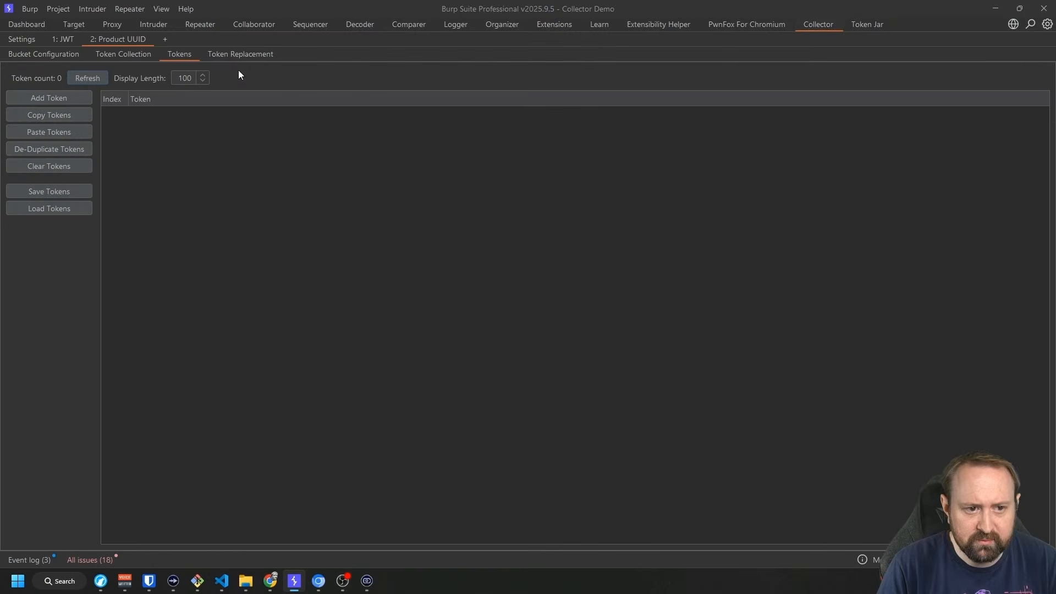
pyautogui.click(236, 57)
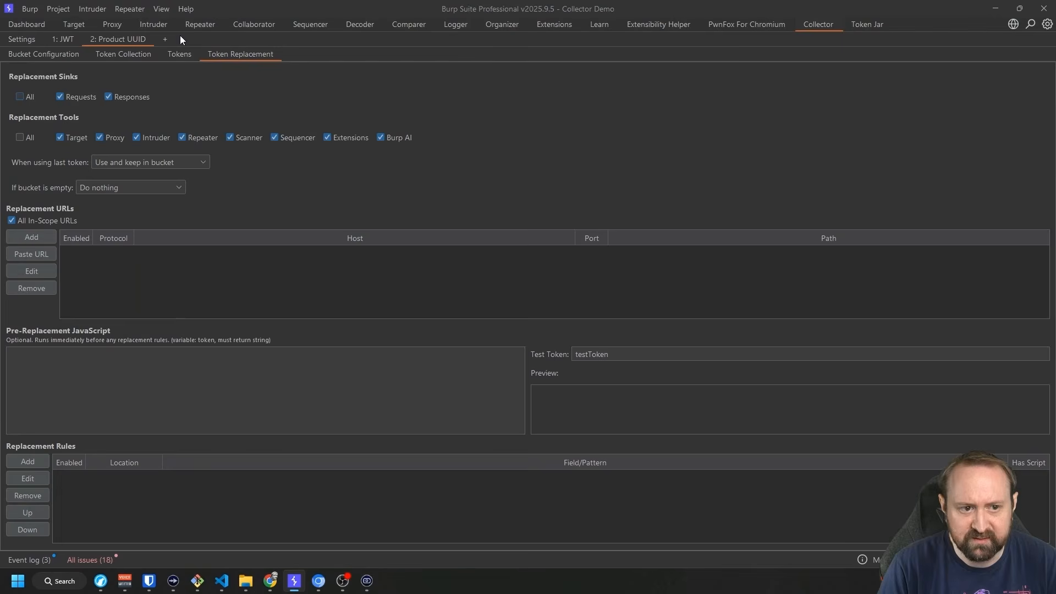
pyautogui.click(179, 54)
pyautogui.click(318, 581)
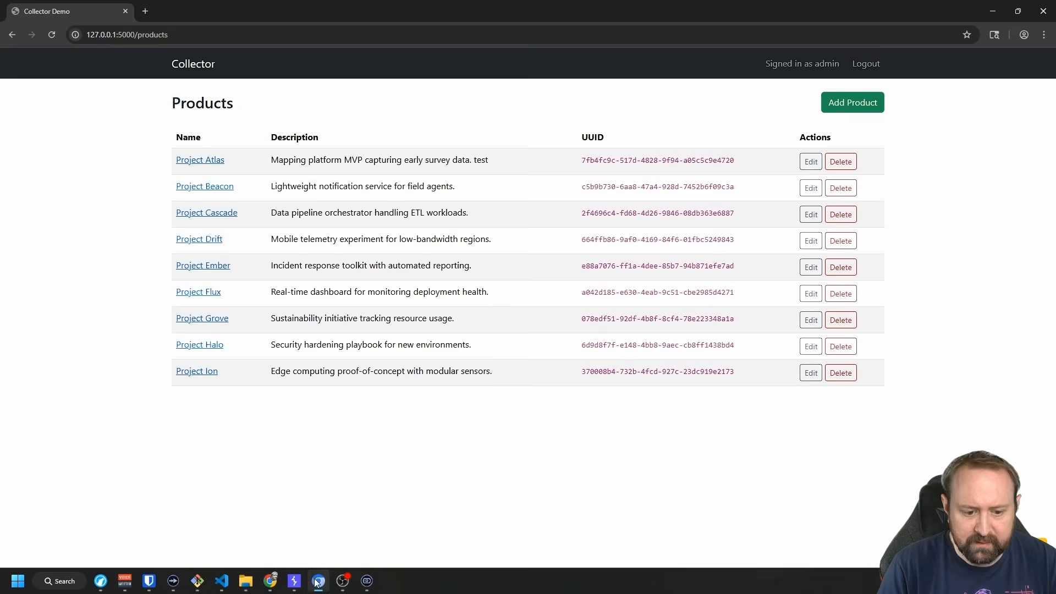
pyautogui.click(295, 581)
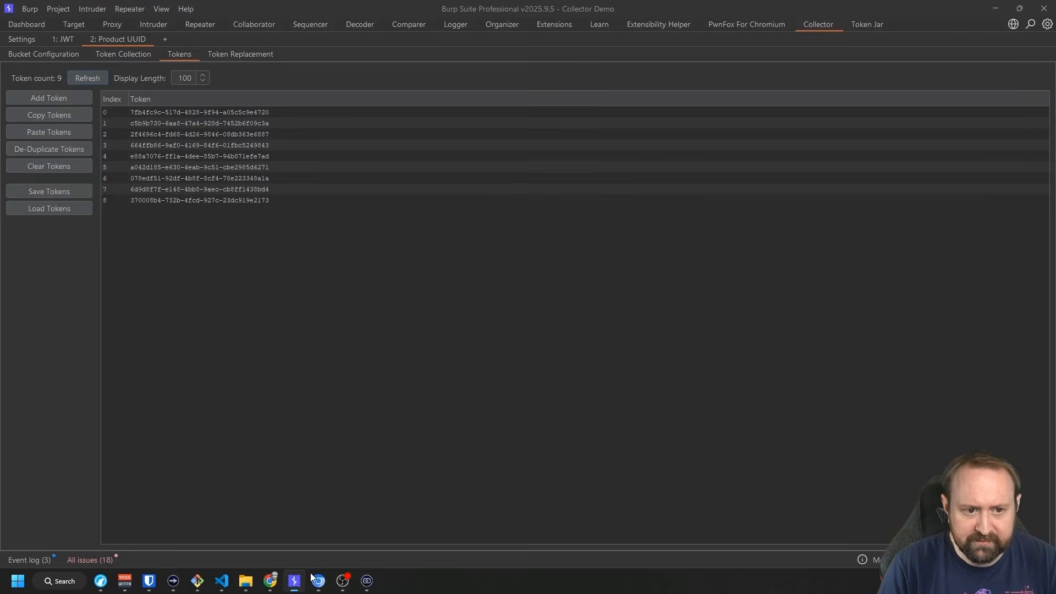
pyautogui.doubleClick(222, 111)
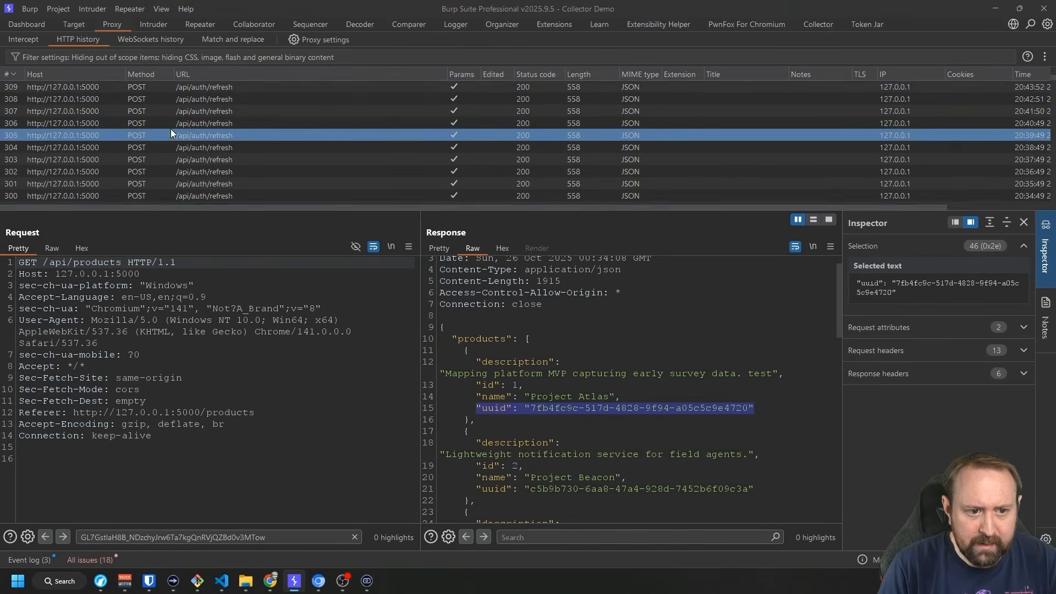
pyautogui.scroll(3, 187, 122)
pyautogui.click(185, 99)
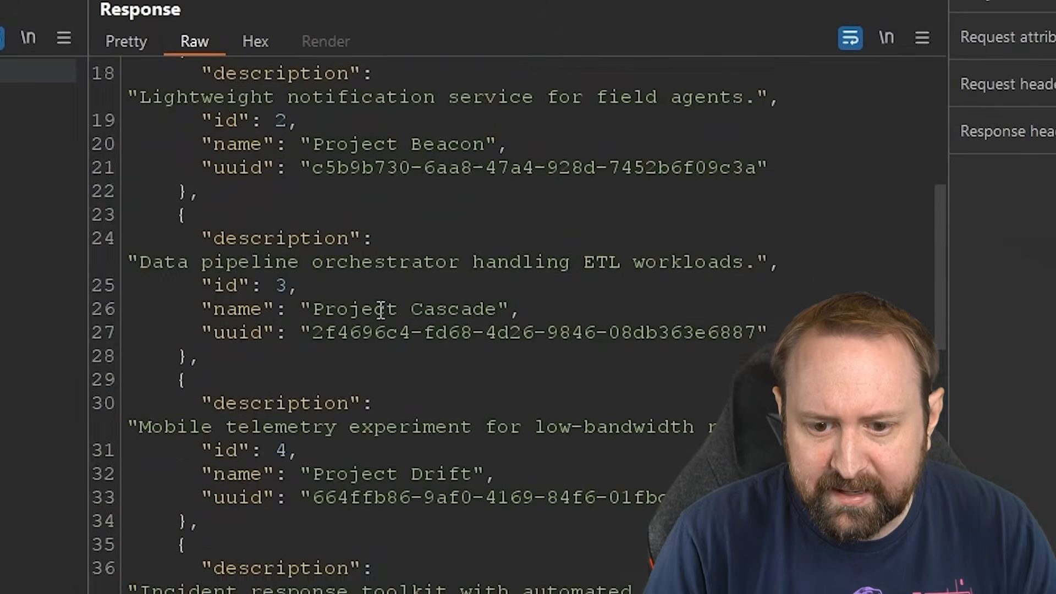
pyautogui.scroll(-4, 422, 387)
pyautogui.scroll(-6, 421, 387)
pyautogui.moveTo(303, 328); pyautogui.dragTo(770, 328)
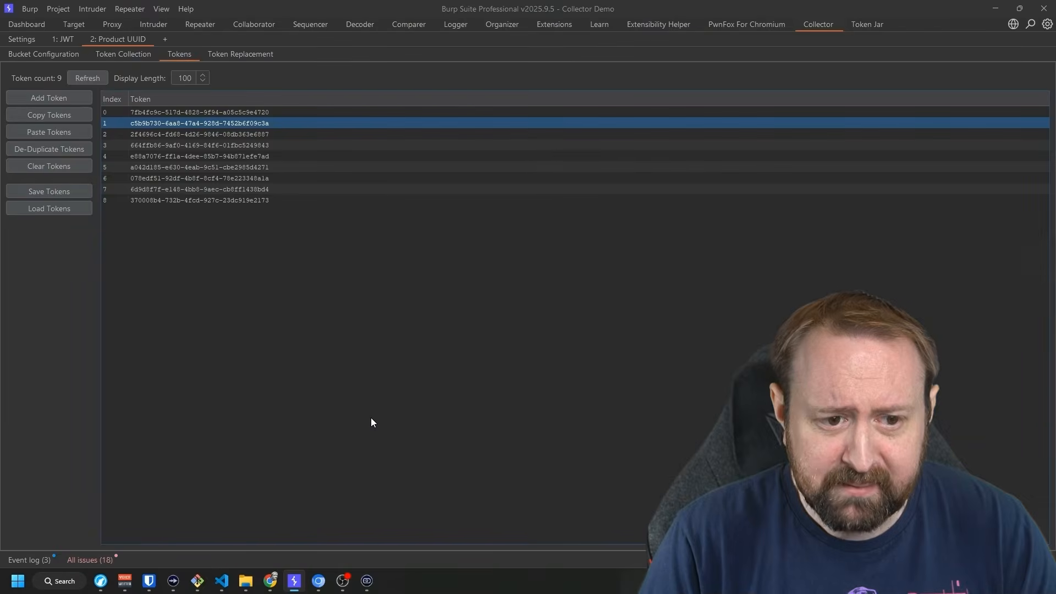
pyautogui.hotkey('alt', 'Tab')
# Create a product with name 'test' and description 'test', then select its UUID as token 10 in Burp.
pyautogui.click(198, 163)
pyautogui.write('test')
pyautogui.press('Tab')
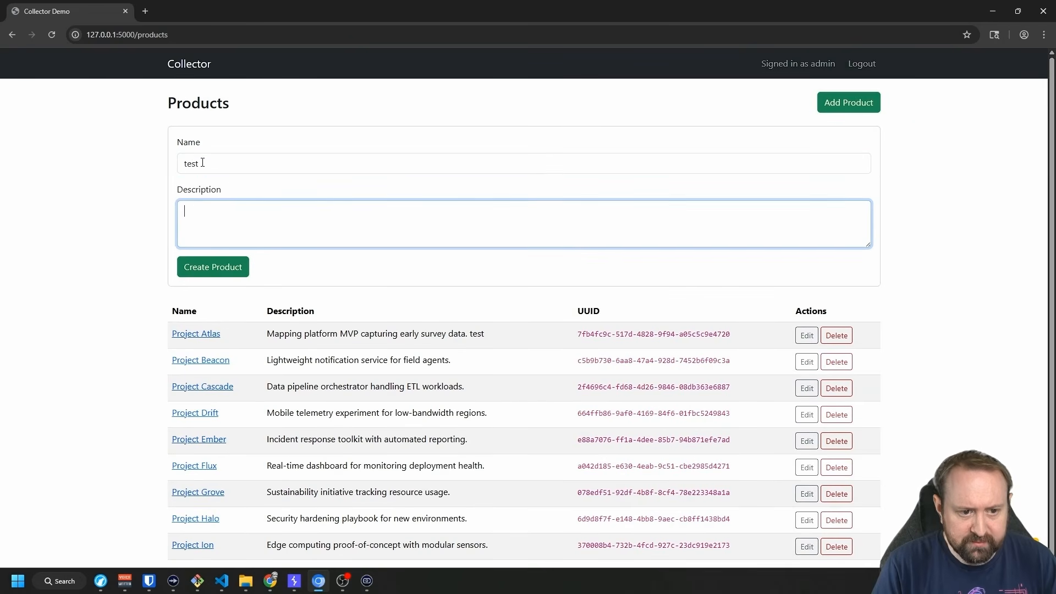
pyautogui.write('test')
pyautogui.click(226, 271)
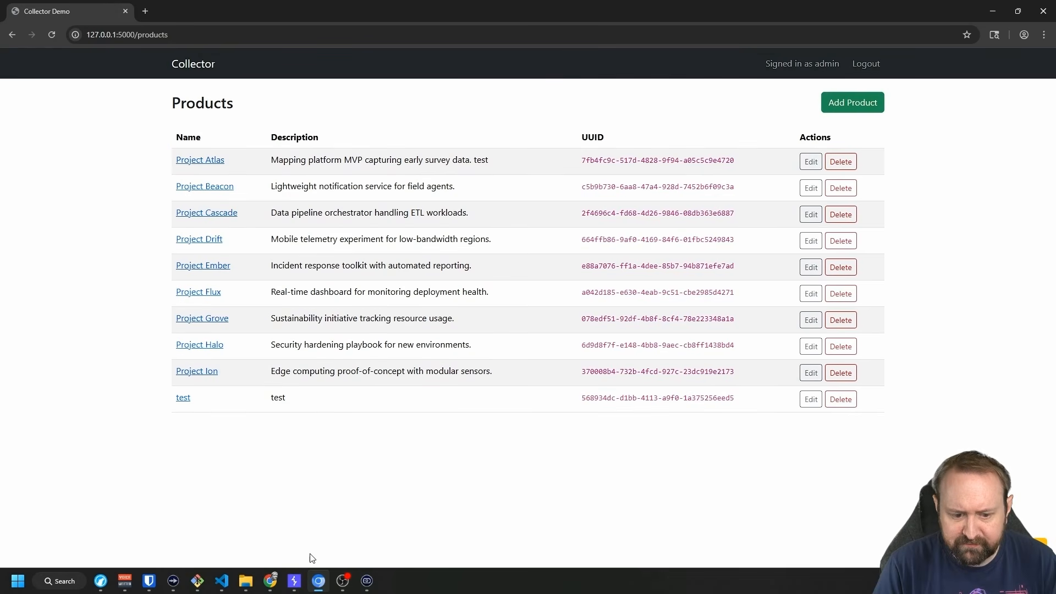
pyautogui.click(295, 582)
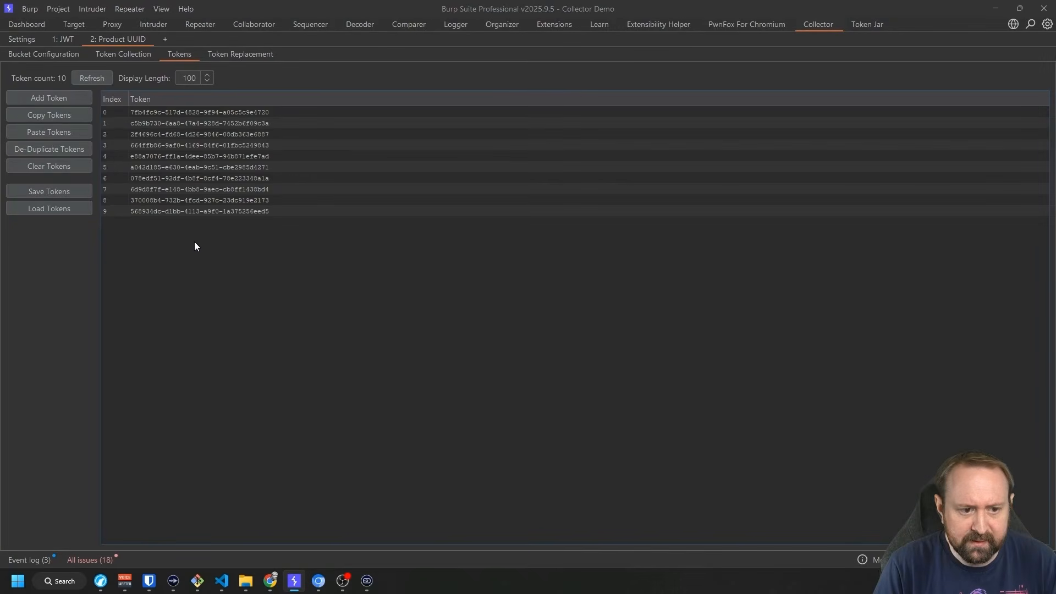
pyautogui.click(131, 212)
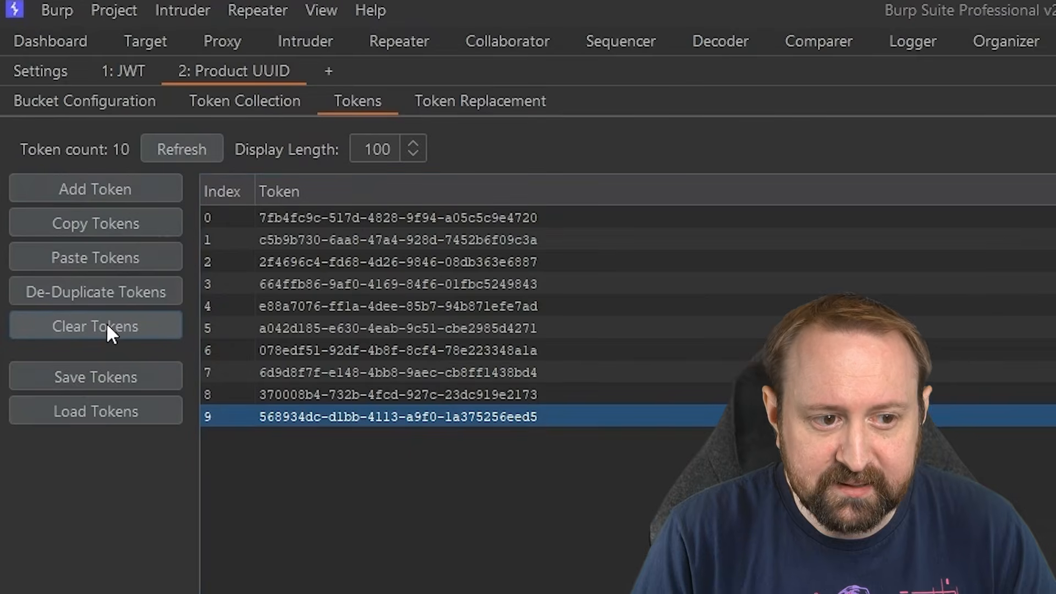
# Clear the bucket and parse the entire proxy history with Unlimited, newest first.
pyautogui.click(107, 325)
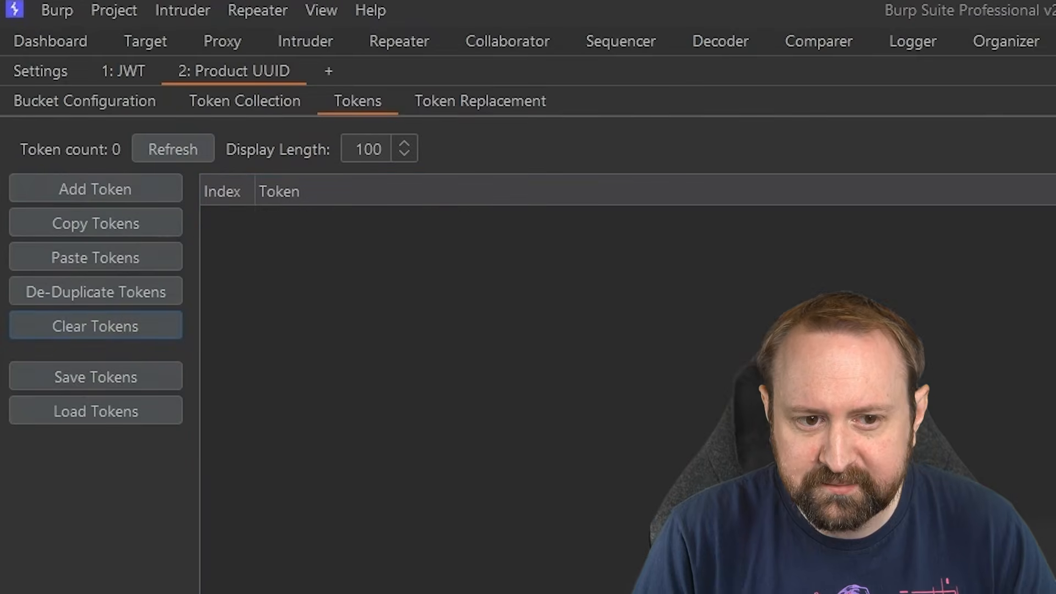
pyautogui.click(254, 101)
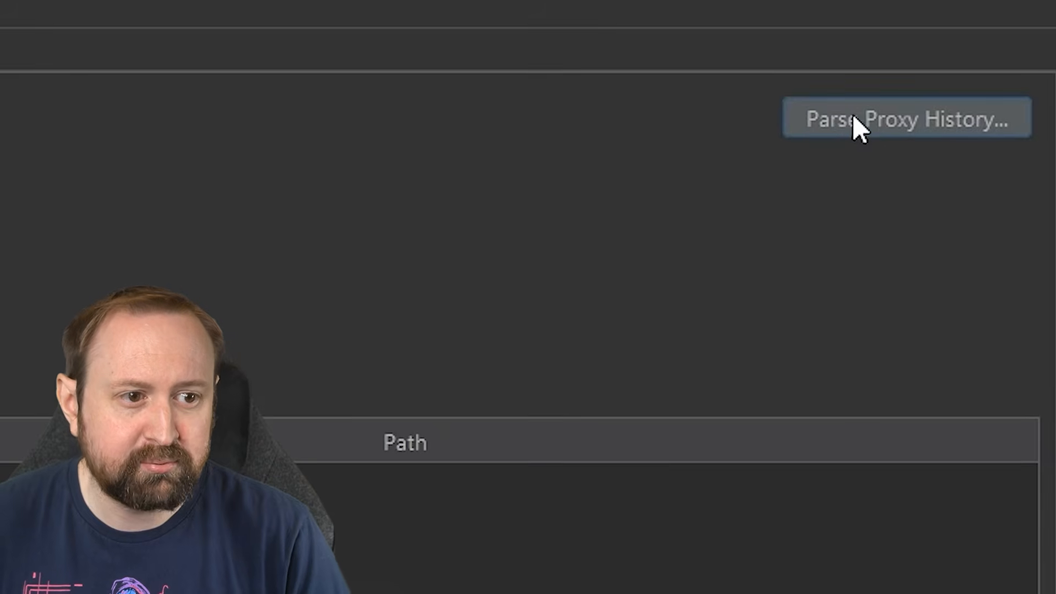
pyautogui.click(866, 124)
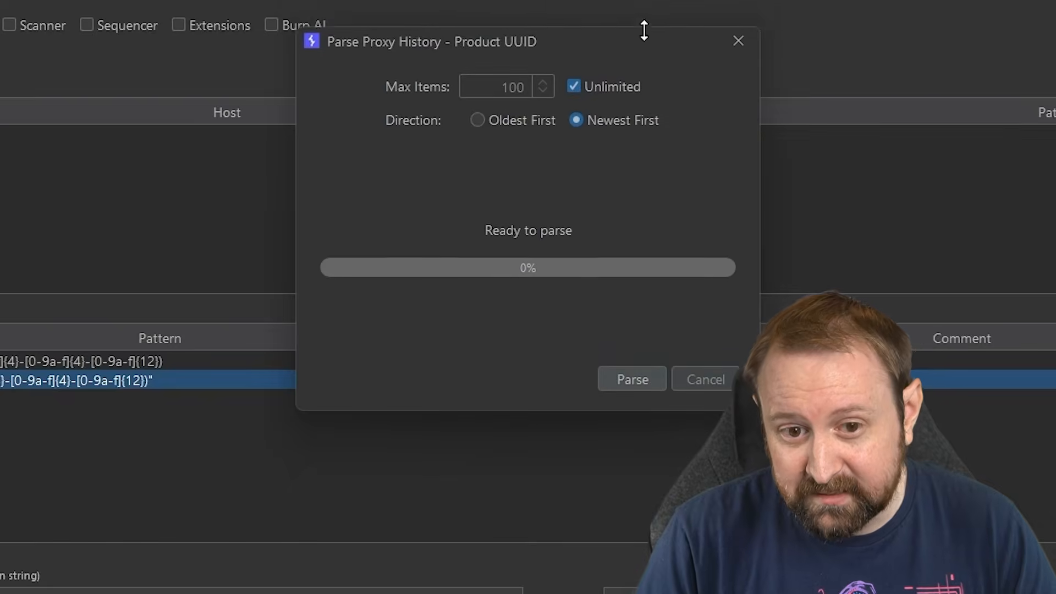
pyautogui.moveTo(644, 30); pyautogui.dragTo(639, 97)
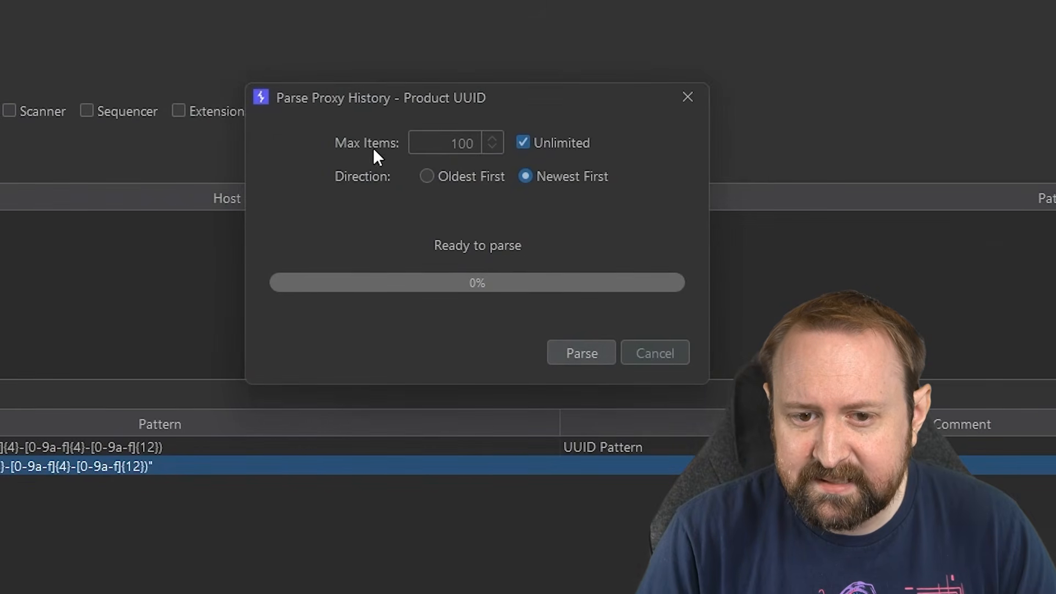
pyautogui.click(523, 143)
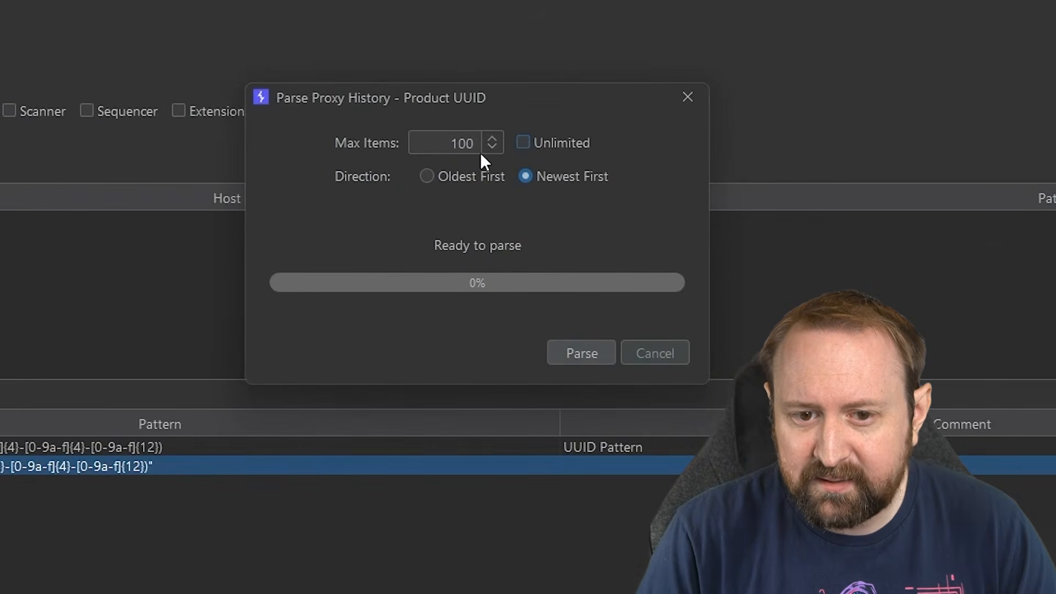
pyautogui.click(427, 179)
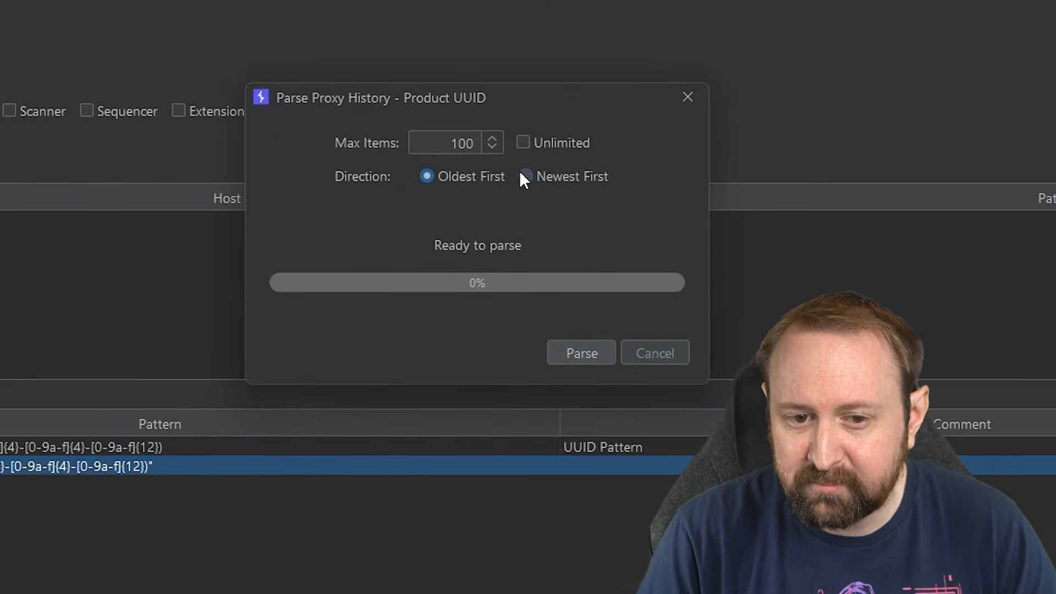
pyautogui.click(544, 180)
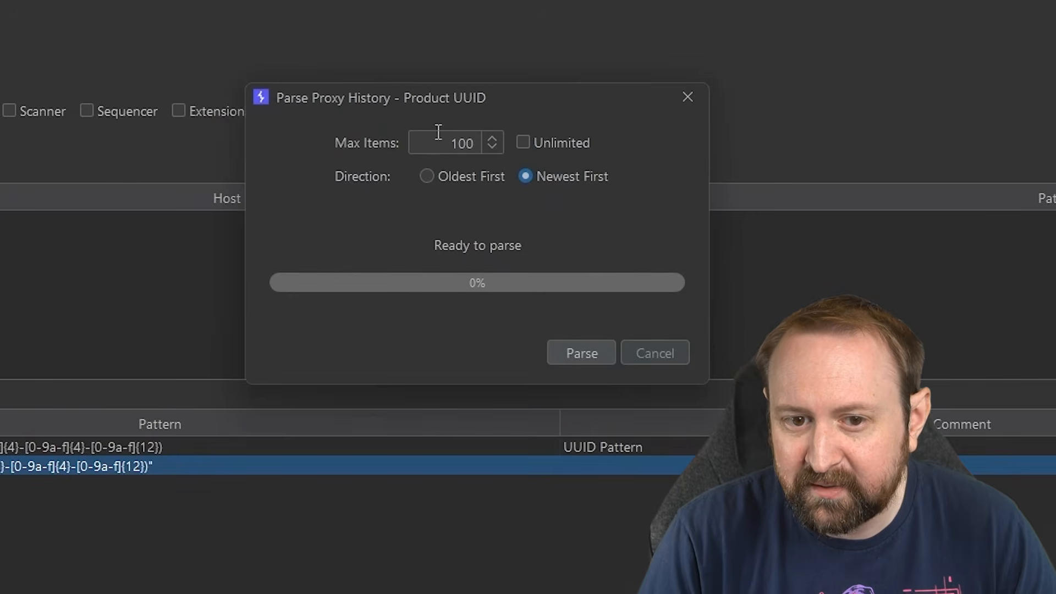
pyautogui.click(525, 143)
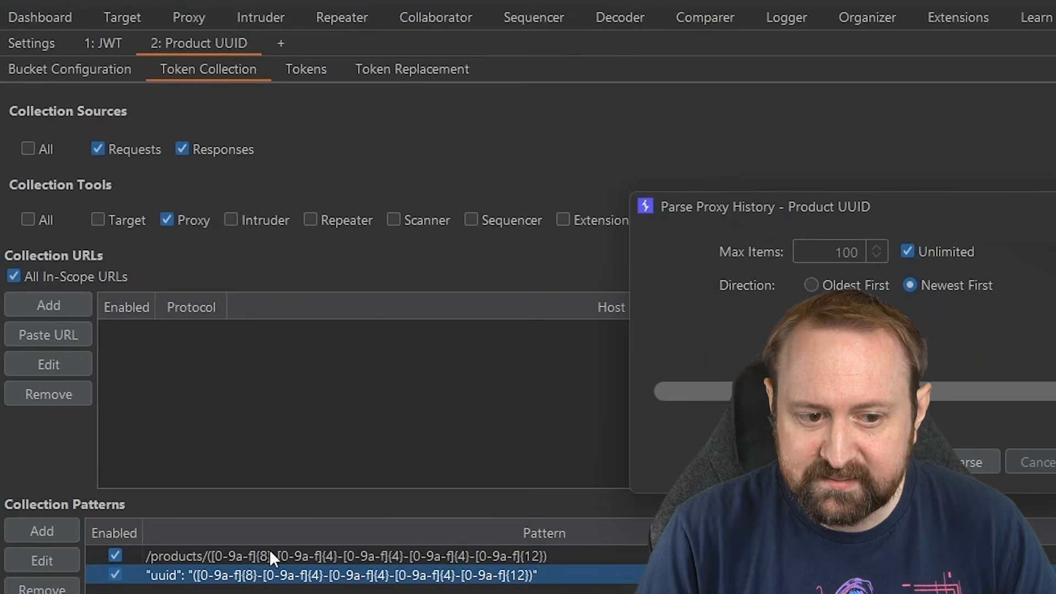
pyautogui.click(980, 461)
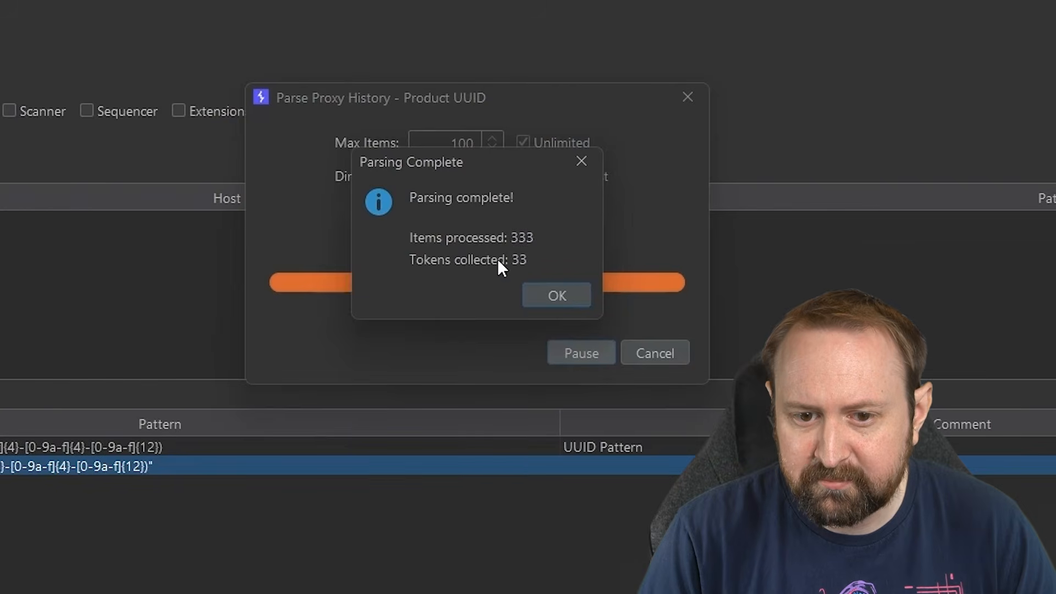
pyautogui.click(560, 292)
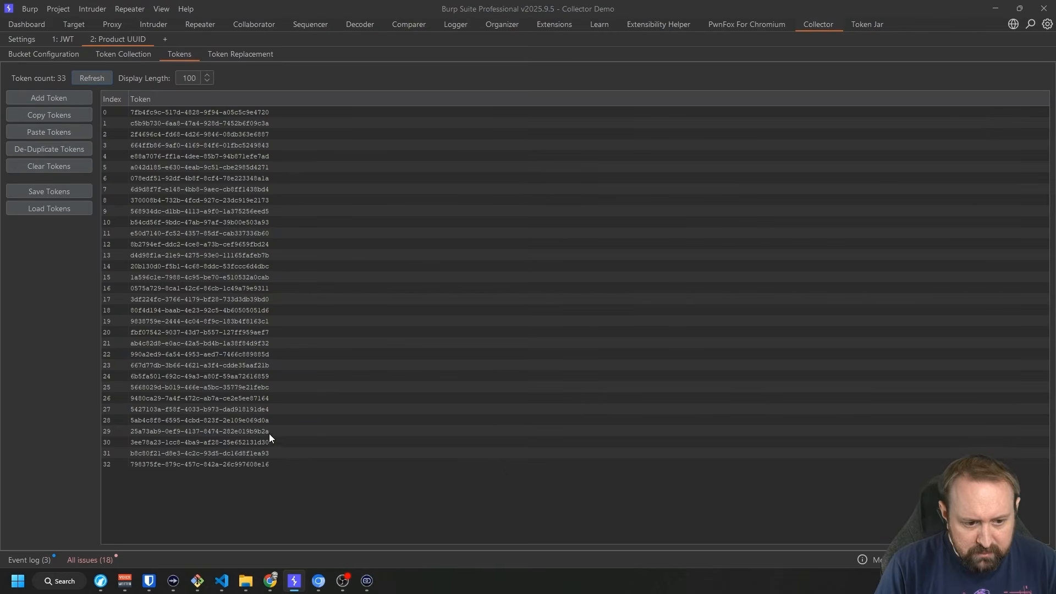
# Review the 33 collected product UUID tokens, indexed 0 through 32.
pyautogui.click(255, 468)
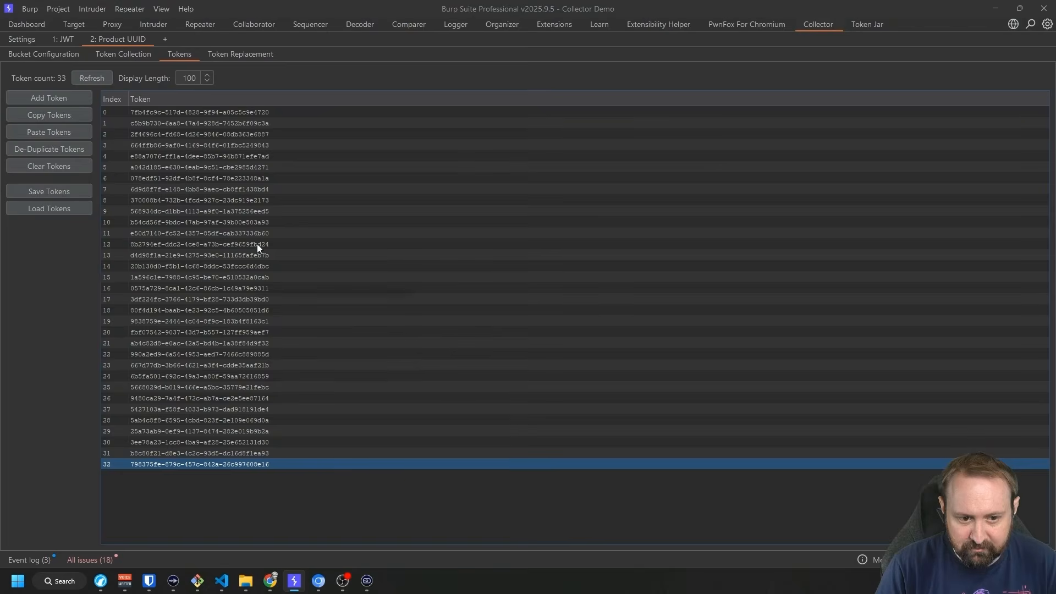
pyautogui.click(242, 112)
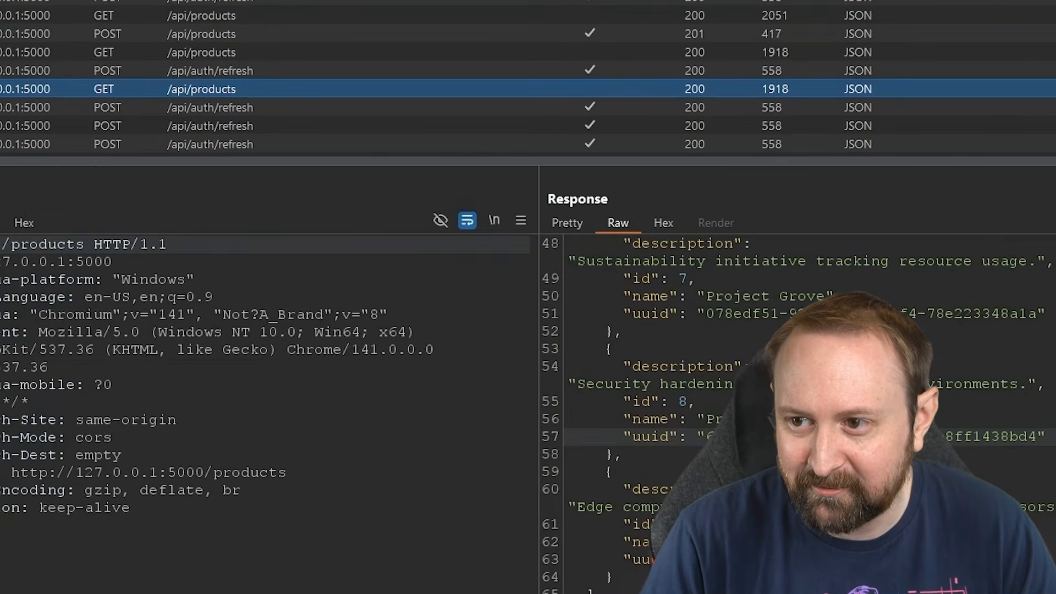
pyautogui.moveTo(1054, 160); pyautogui.dragTo(1048, 210)
pyautogui.scroll(7, 507, 133)
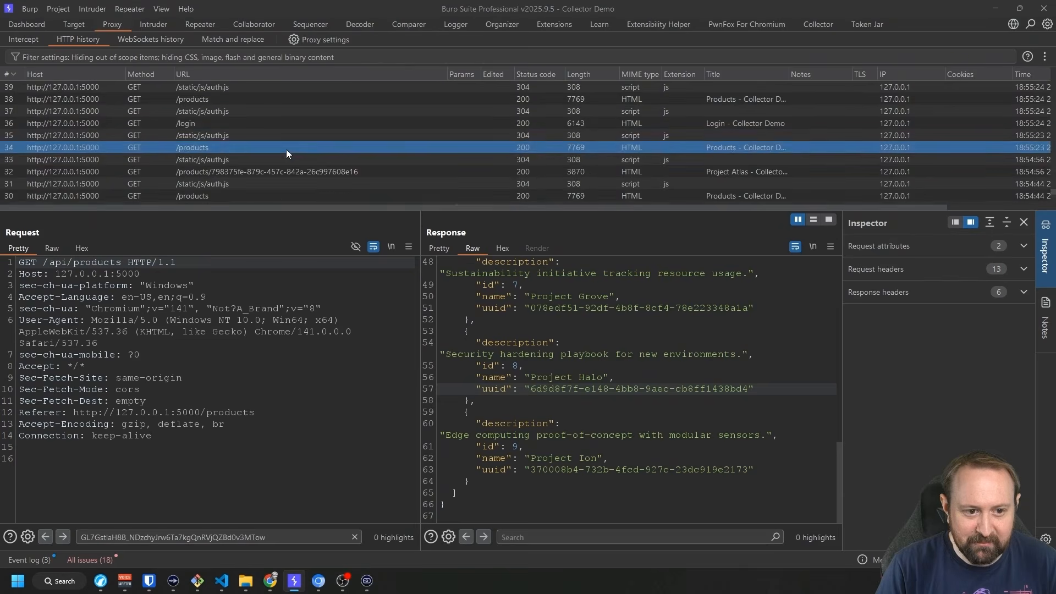
pyautogui.scroll(14, 286, 149)
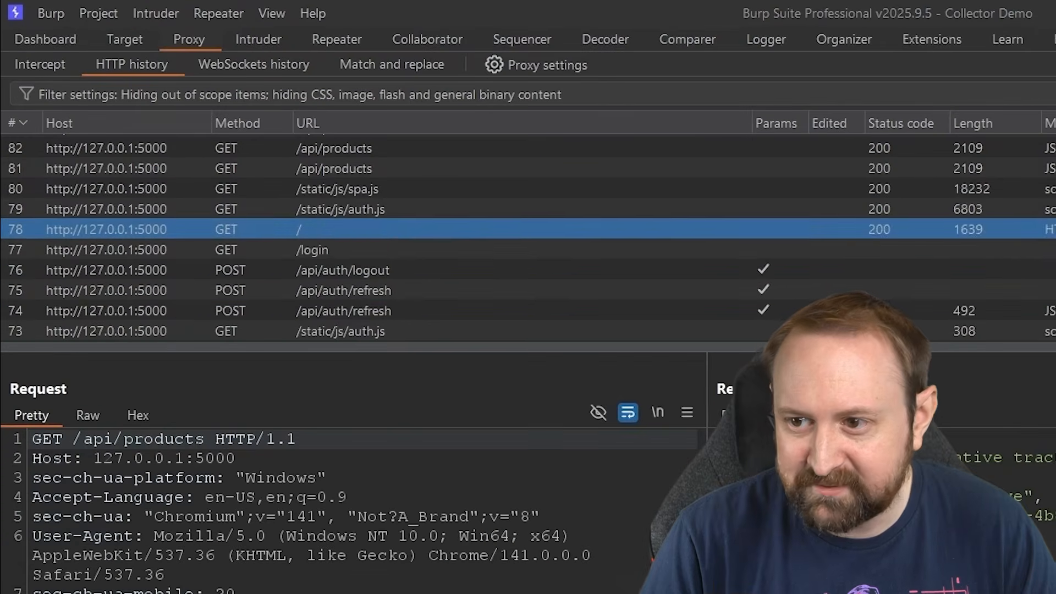
pyautogui.scroll(20, 528, 237)
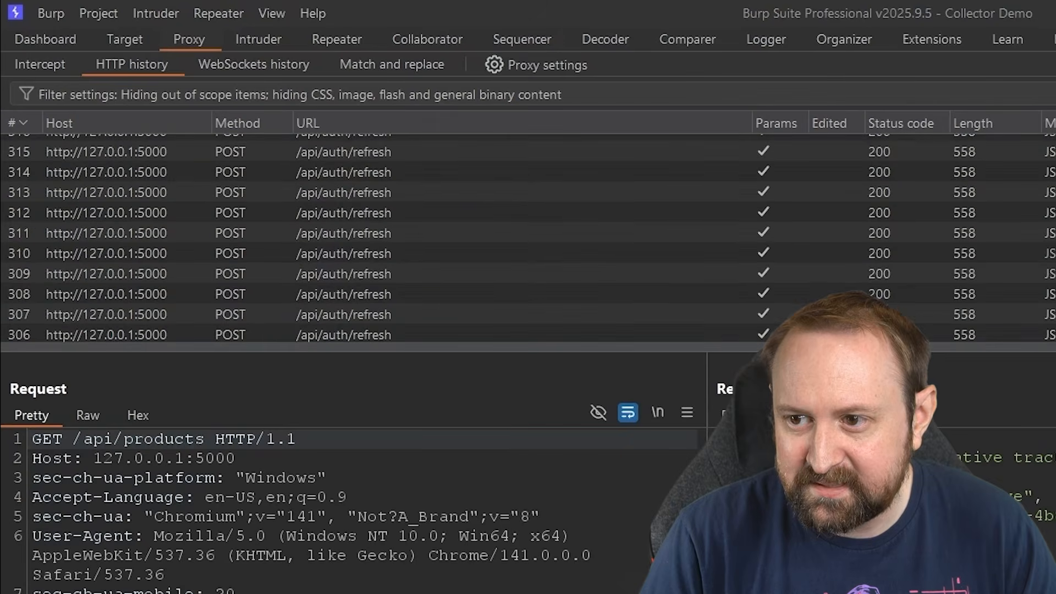
pyautogui.scroll(5, 528, 230)
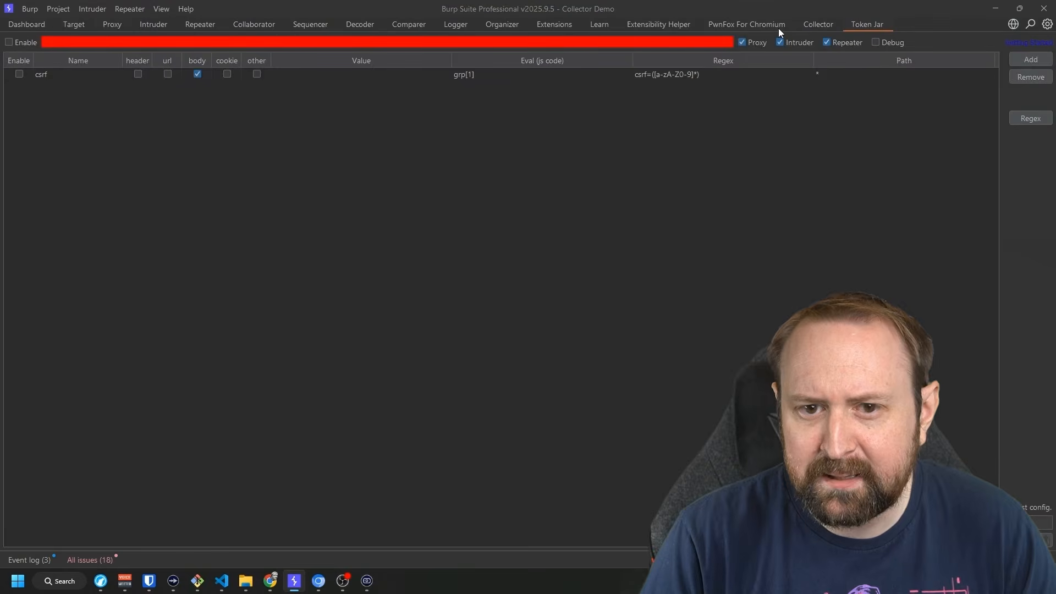
pyautogui.click(818, 24)
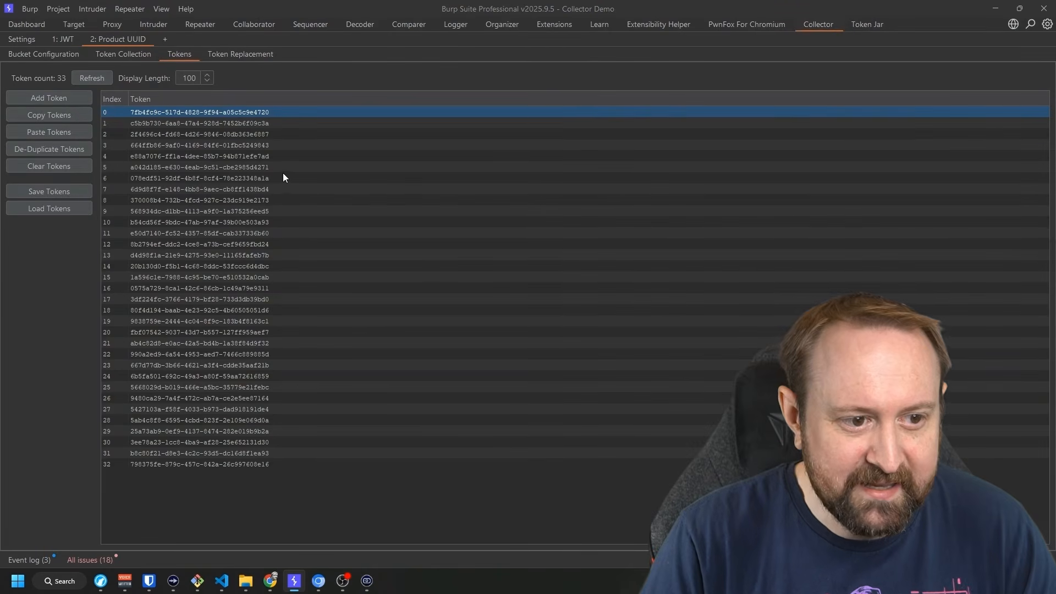
# Clear the tokens and re-parse only the newest 100 history items, yielding 11 tokens.
pyautogui.click(68, 166)
pyautogui.click(537, 314)
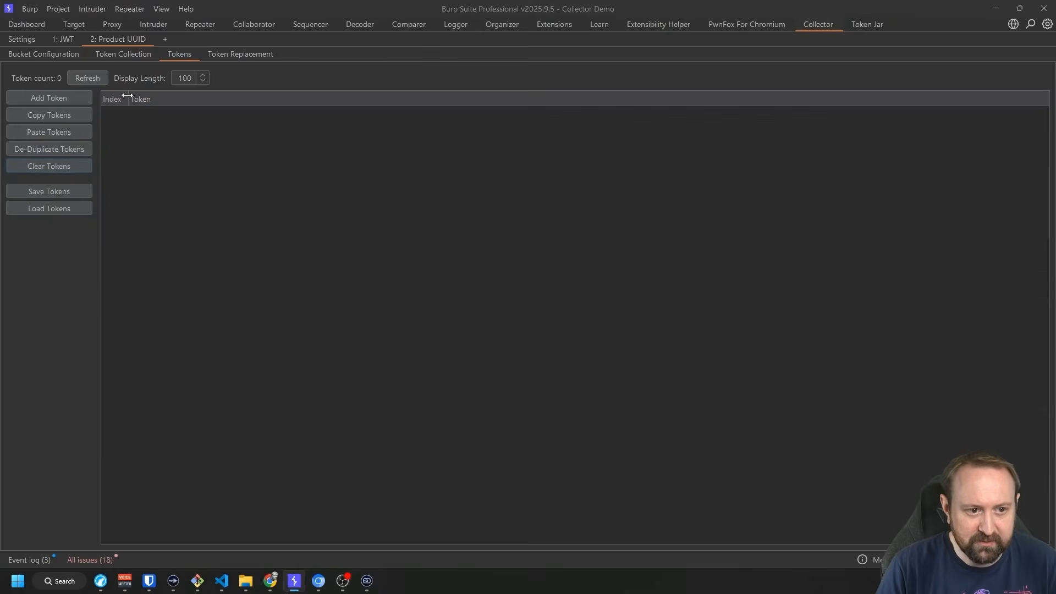
pyautogui.click(123, 54)
pyautogui.click(1018, 77)
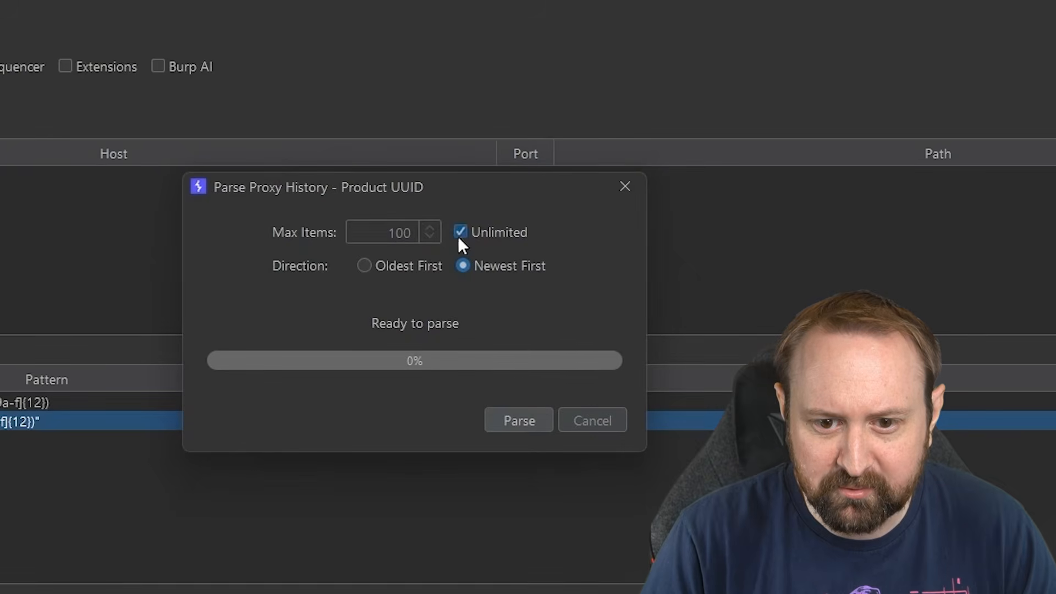
pyautogui.click(461, 237)
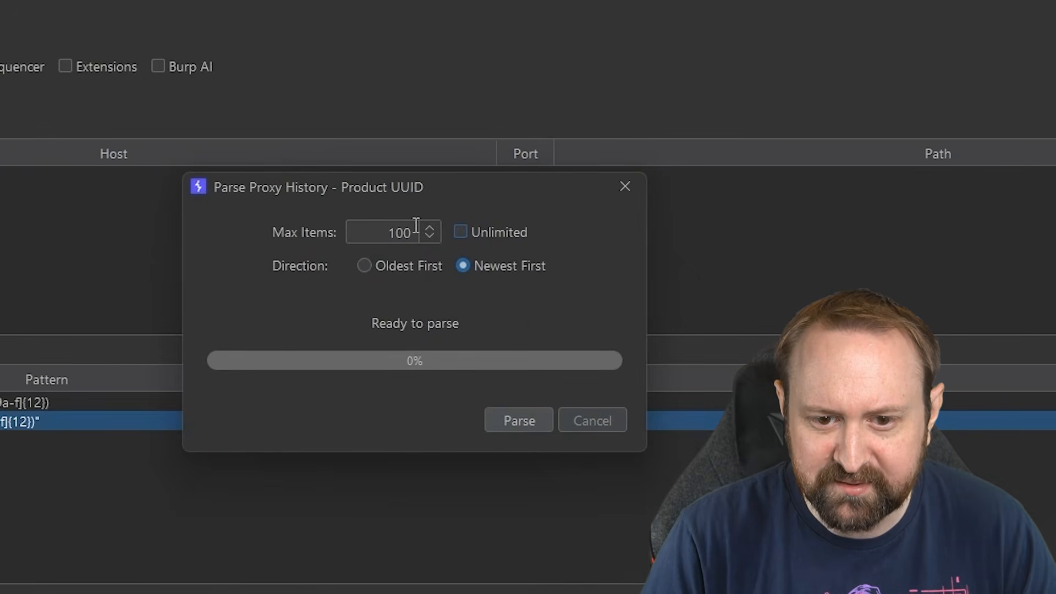
pyautogui.click(527, 422)
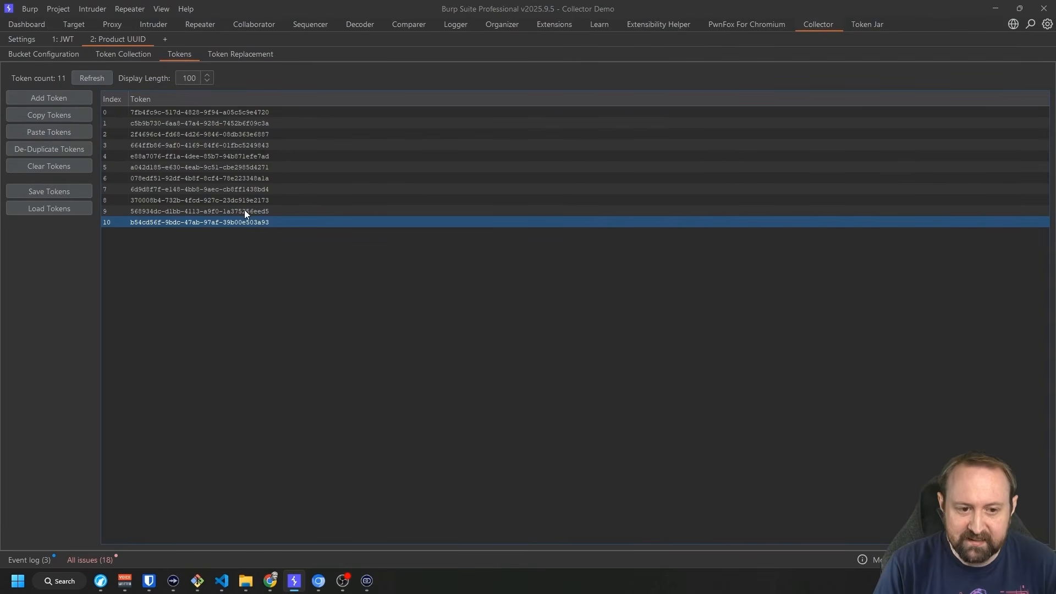
pyautogui.moveTo(246, 214); pyautogui.dragTo(244, 117)
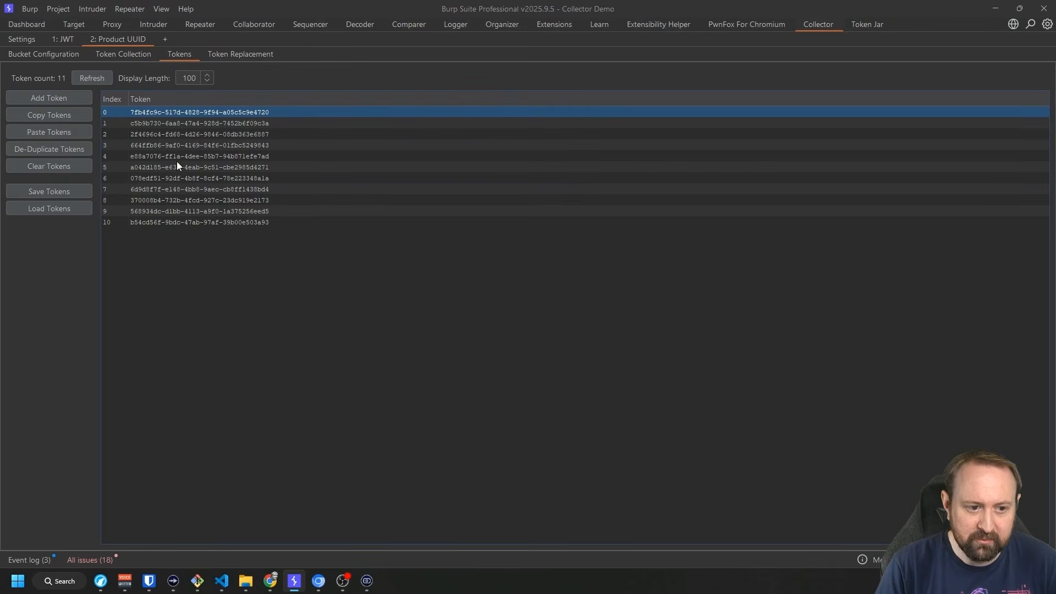
# Copy all 11 tokens to the clipboard, then switch to the Collector Demo products page.
pyautogui.click(81, 116)
pyautogui.click(572, 319)
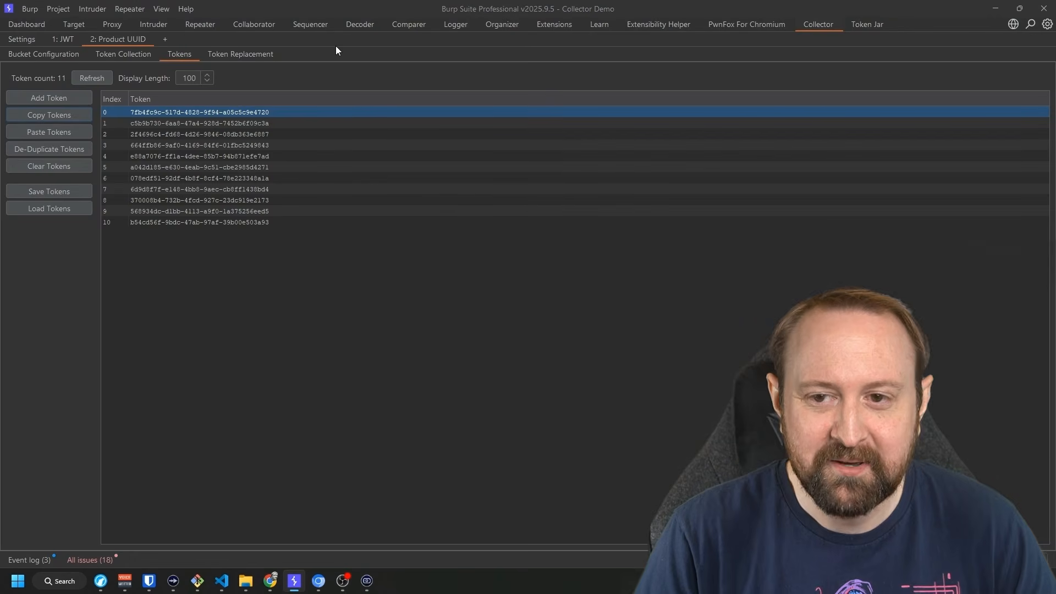
pyautogui.click(319, 211)
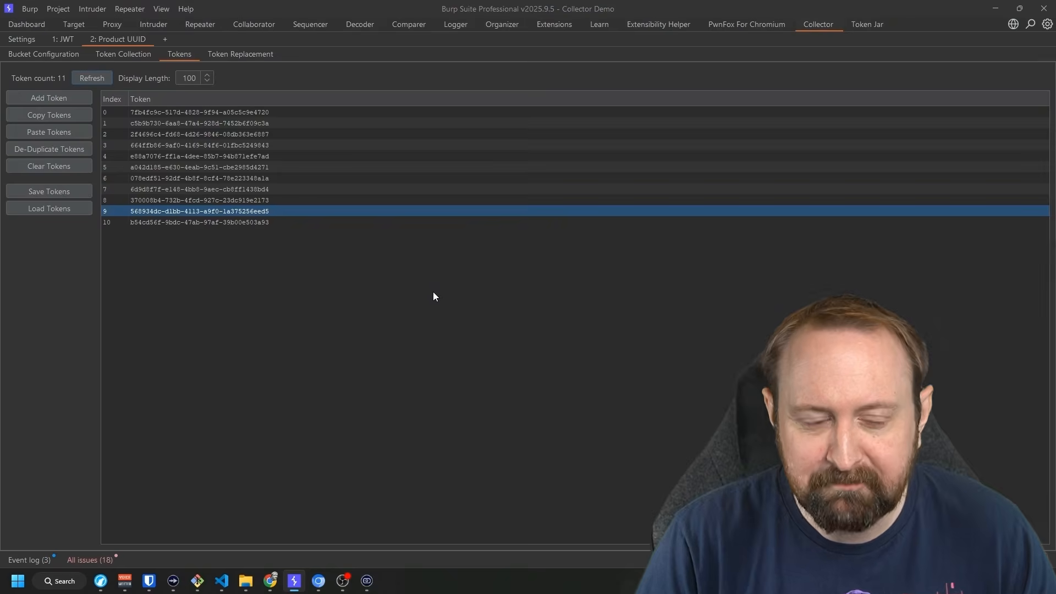
pyautogui.hotkey('alt', 'Tab')
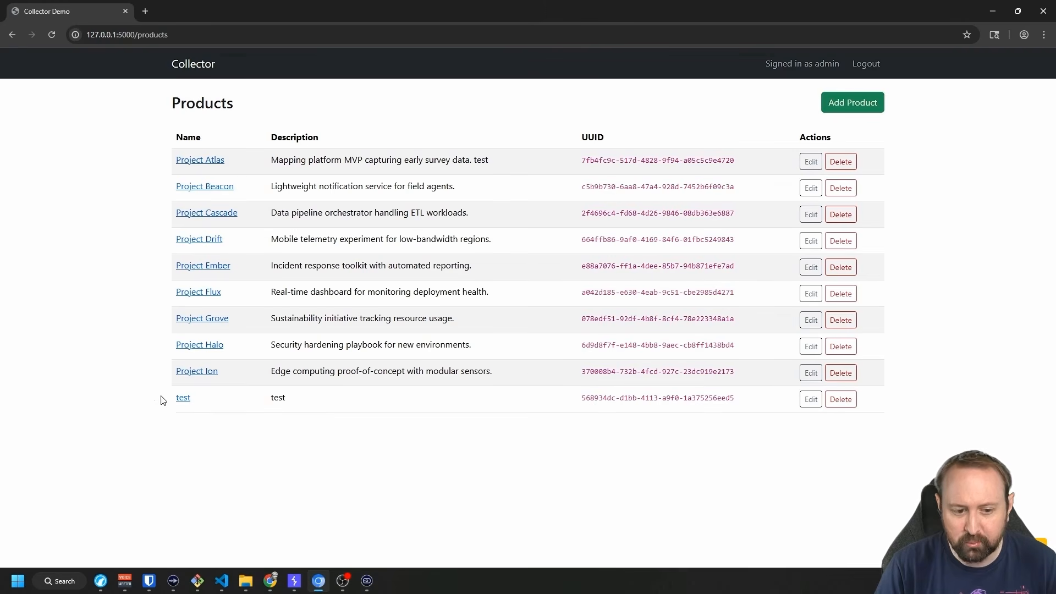
# Try adding a product named 'test' and see it rejected because the name must be unique.
pyautogui.click(848, 102)
pyautogui.click(240, 161)
pyautogui.write('test')
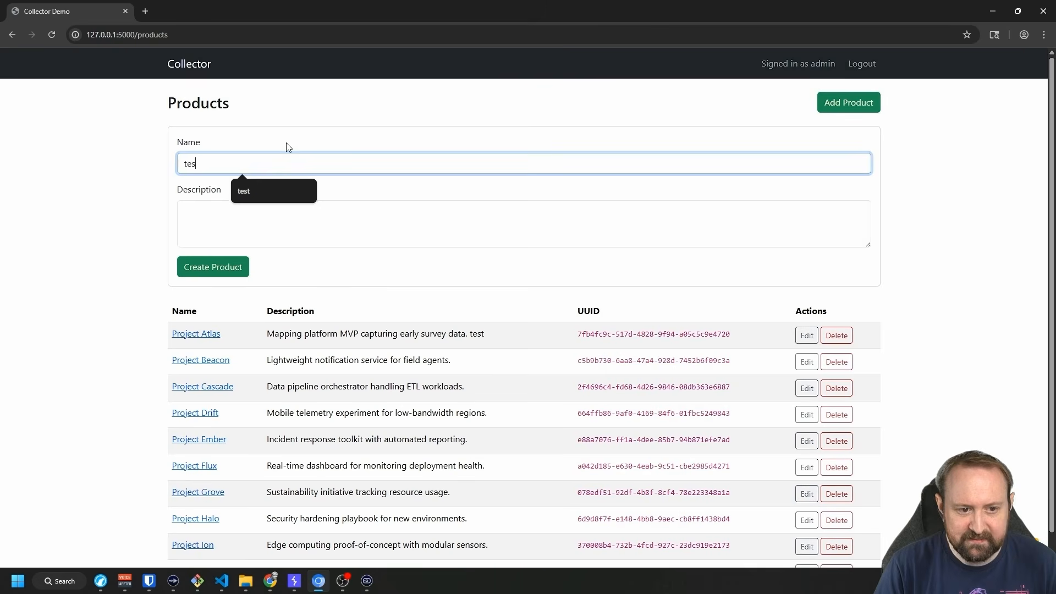
pyautogui.click(214, 219)
pyautogui.write('t')
pyautogui.click(230, 267)
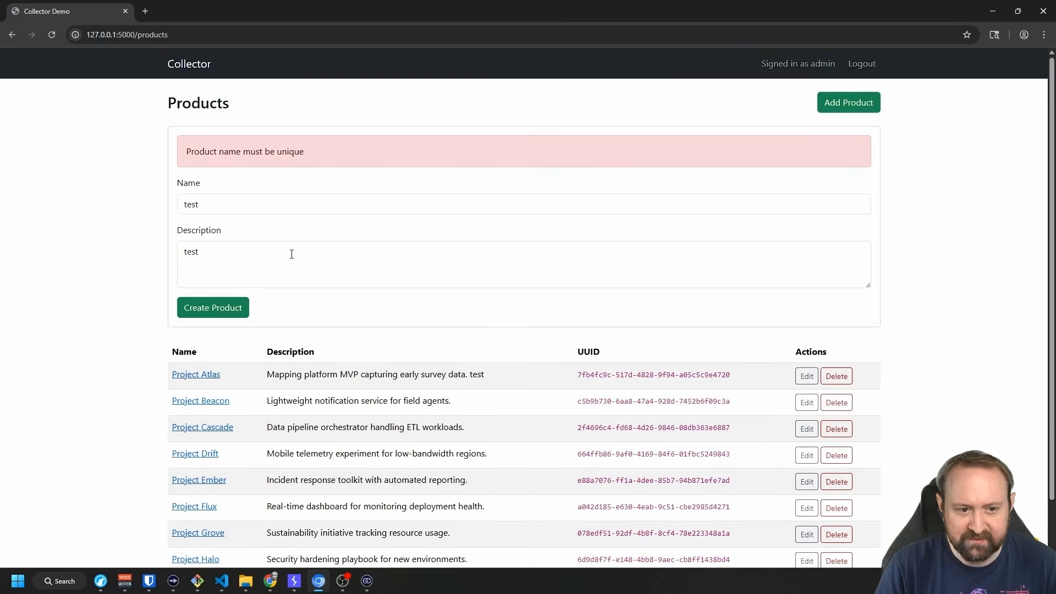
pyautogui.doubleClick(204, 156)
pyautogui.click(435, 159)
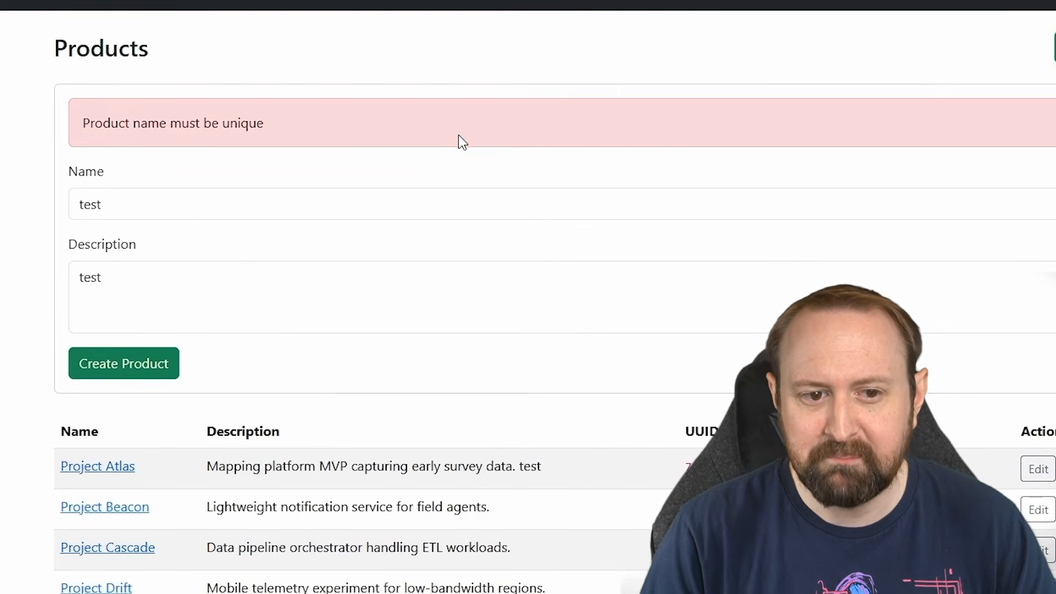
# Rename the product to 'test2' and create it.
pyautogui.click(118, 203)
pyautogui.write('2')
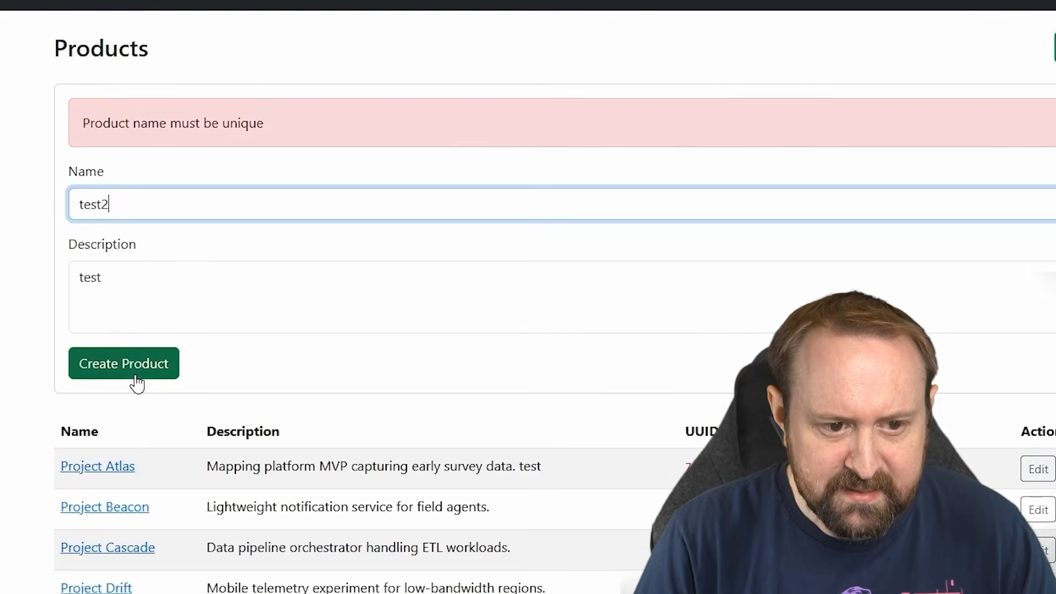
pyautogui.click(124, 363)
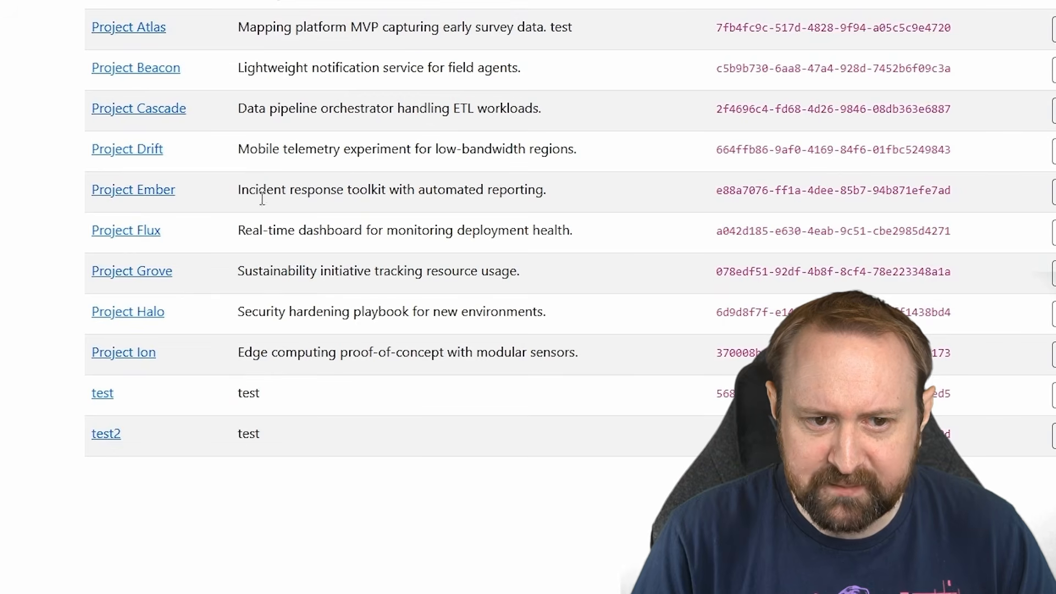
pyautogui.doubleClick(248, 392)
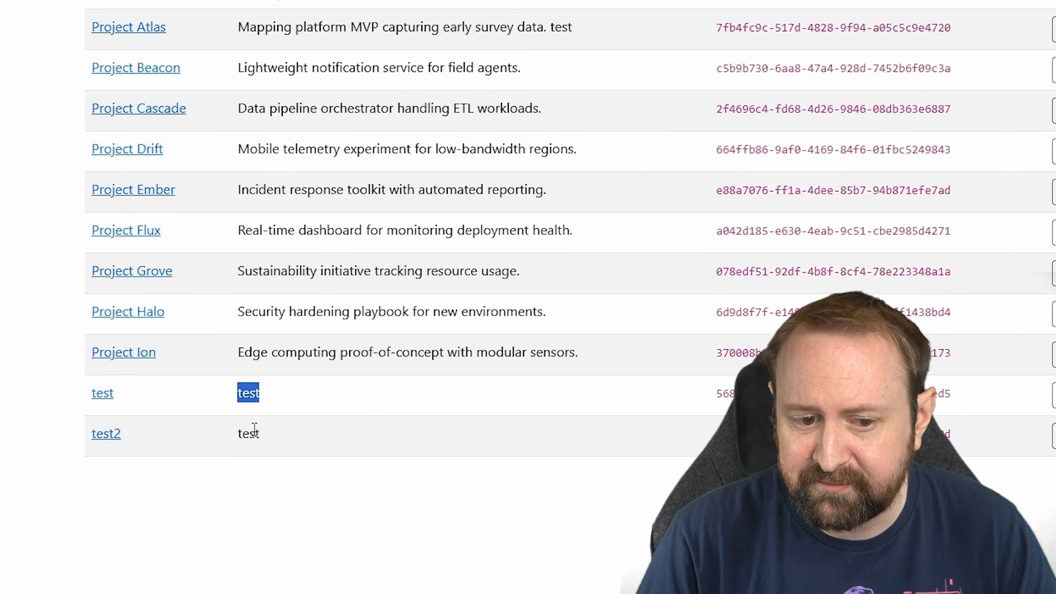
pyautogui.click(319, 440)
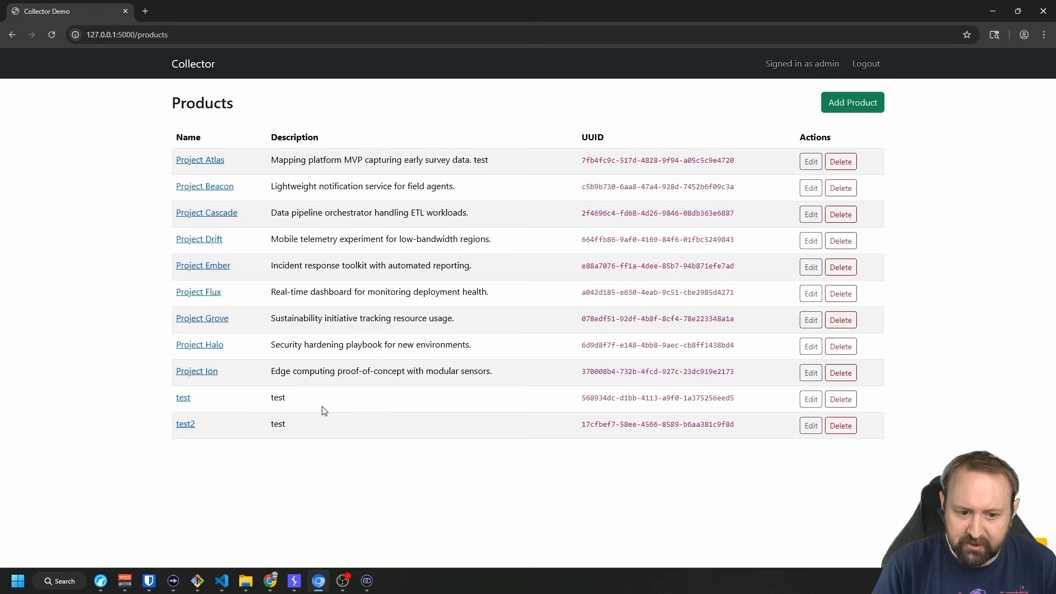
# Select the POST /api/products request and its 201 response in Burp's proxy history.
pyautogui.click(295, 581)
pyautogui.click(116, 24)
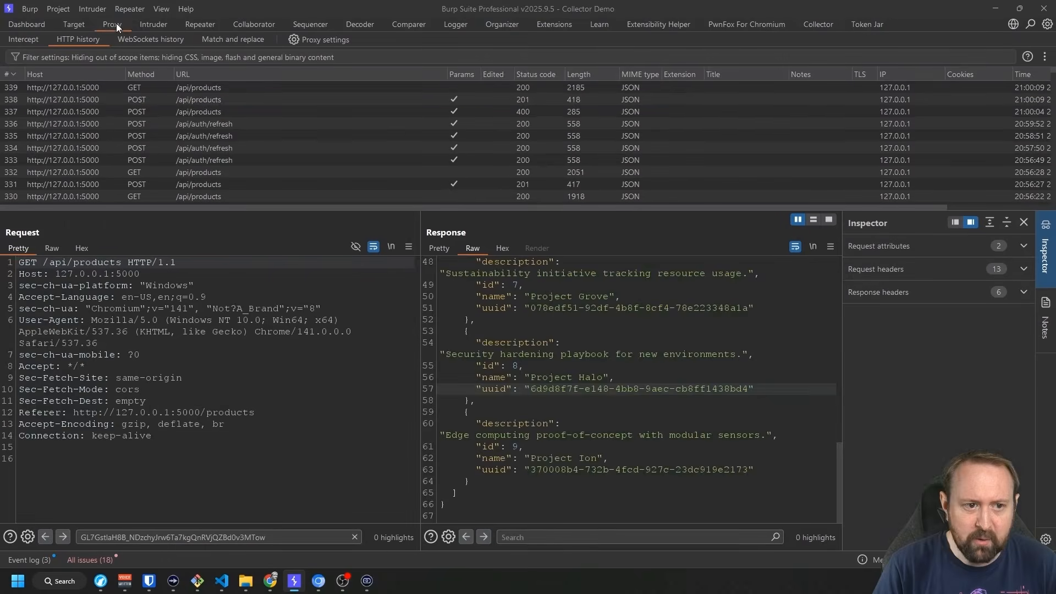
pyautogui.click(220, 101)
pyautogui.scroll(-3, 232, 387)
pyautogui.scroll(3, 232, 387)
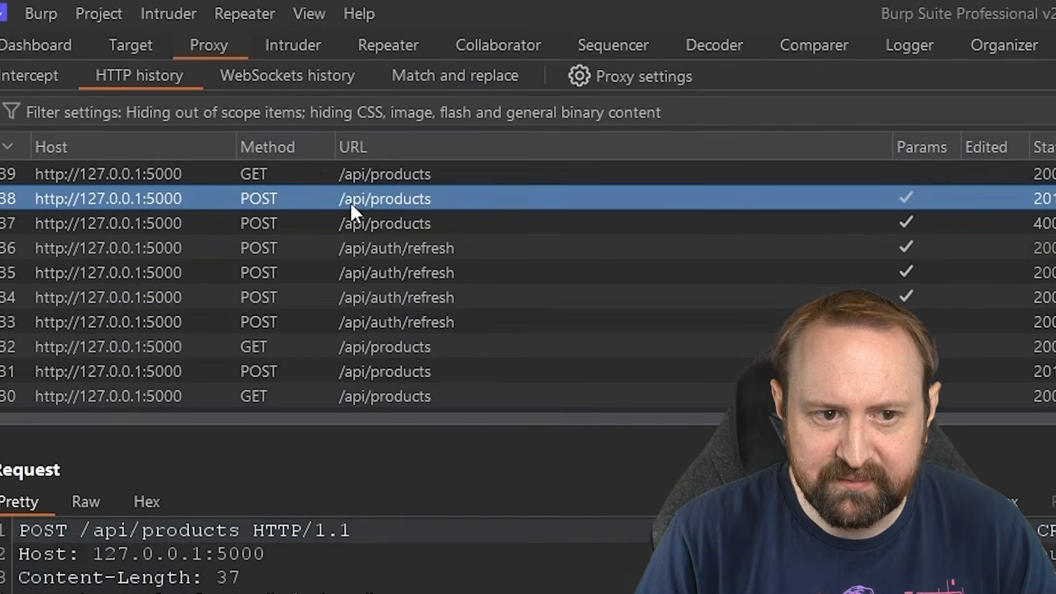
pyautogui.click(182, 90)
pyautogui.click(177, 98)
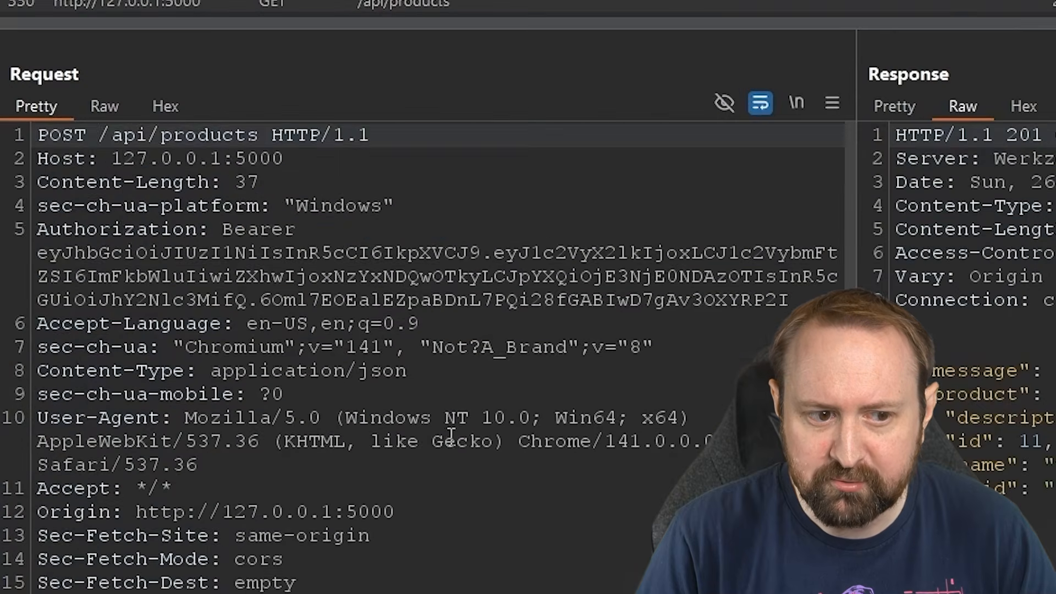
pyautogui.scroll(-2, 448, 434)
# Send the create-product request to Repeater, change the description ending to 'tgfad', and resend to get the unique-name error.
pyautogui.rightClick(463, 575)
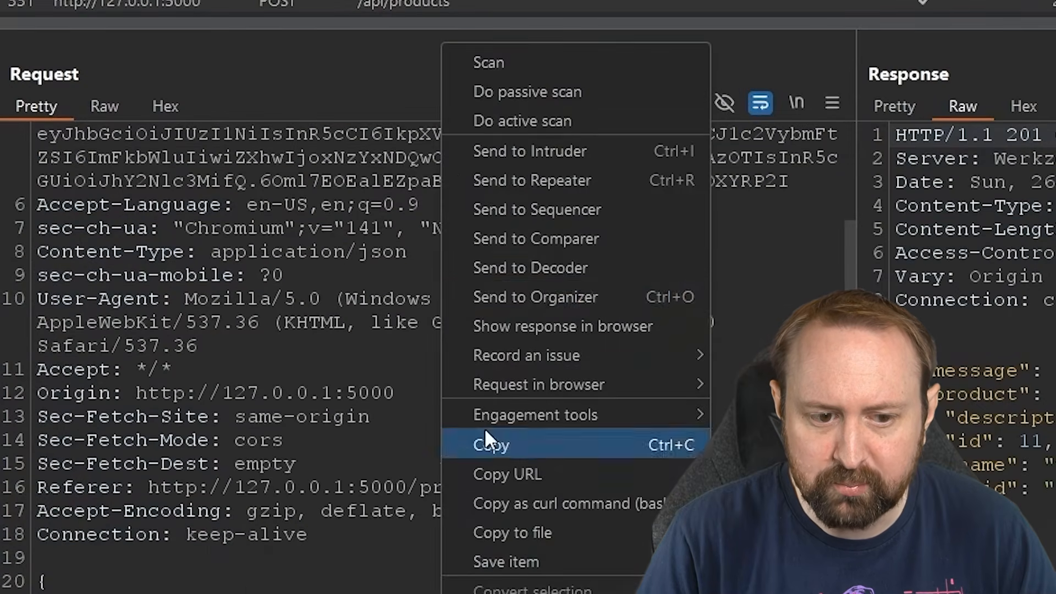
pyautogui.click(537, 179)
pyautogui.click(200, 24)
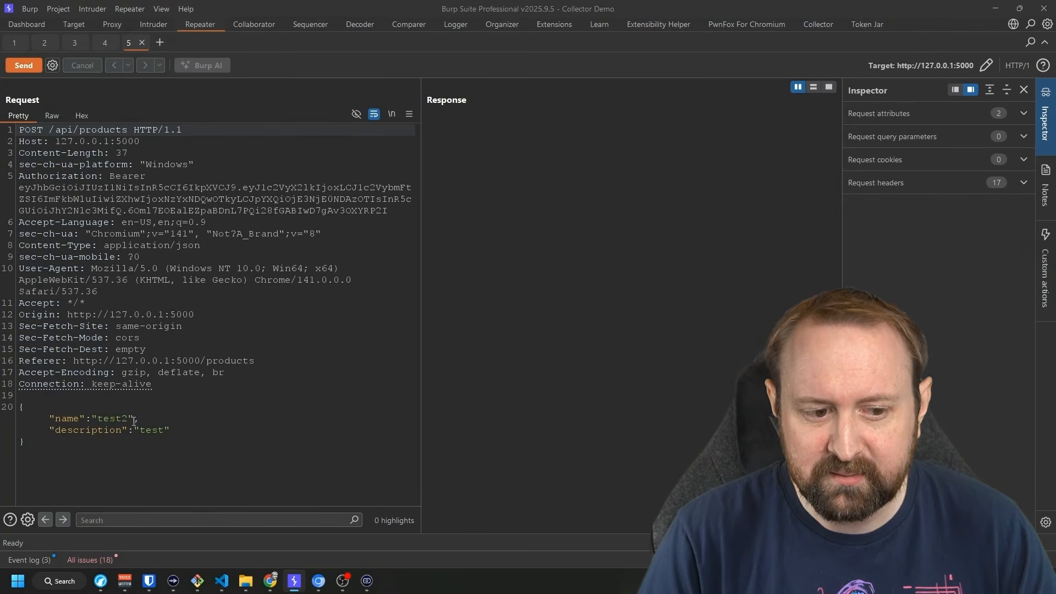
pyautogui.moveTo(159, 431); pyautogui.dragTo(165, 430)
pyautogui.press('BackSpace')
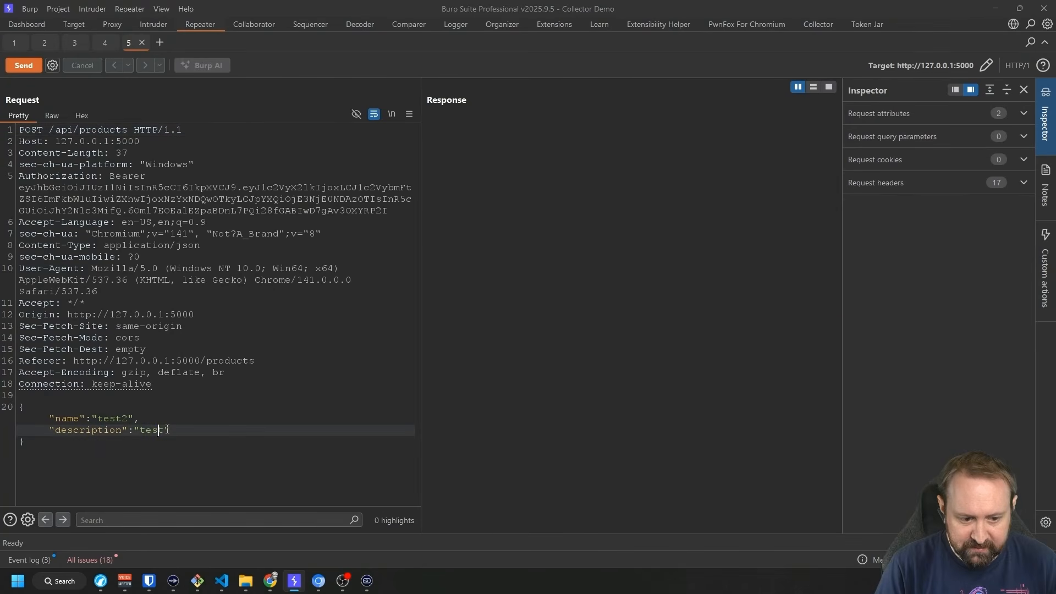
pyautogui.write('tgfadg')
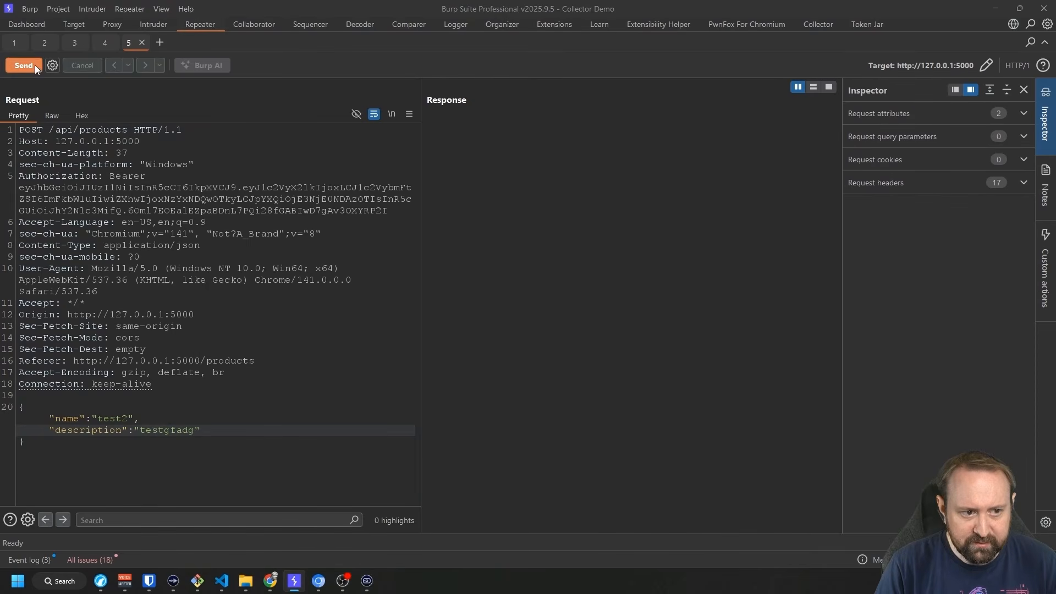
pyautogui.click(35, 64)
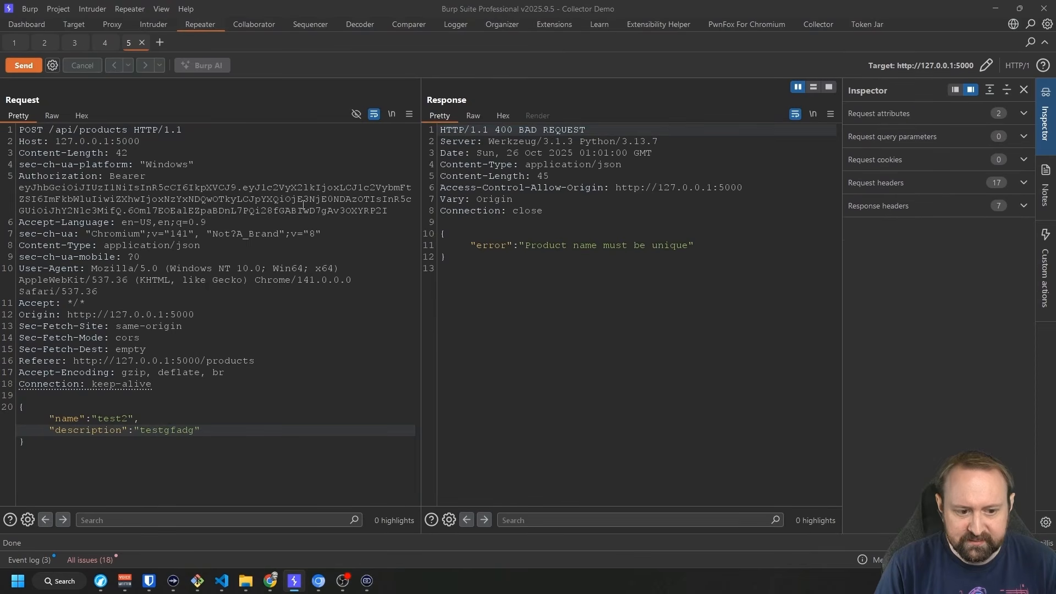
pyautogui.moveTo(523, 237); pyautogui.dragTo(682, 253)
pyautogui.click(677, 247)
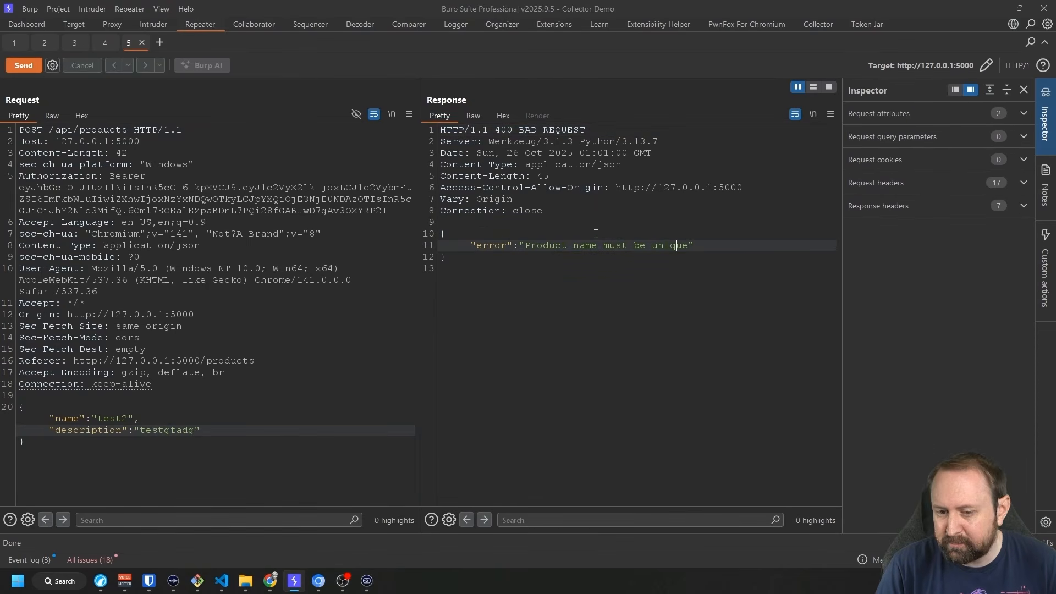
# Rename the product to test3 and send, then append 'dsgdasg' to the description and resend.
pyautogui.moveTo(126, 418); pyautogui.dragTo(122, 418)
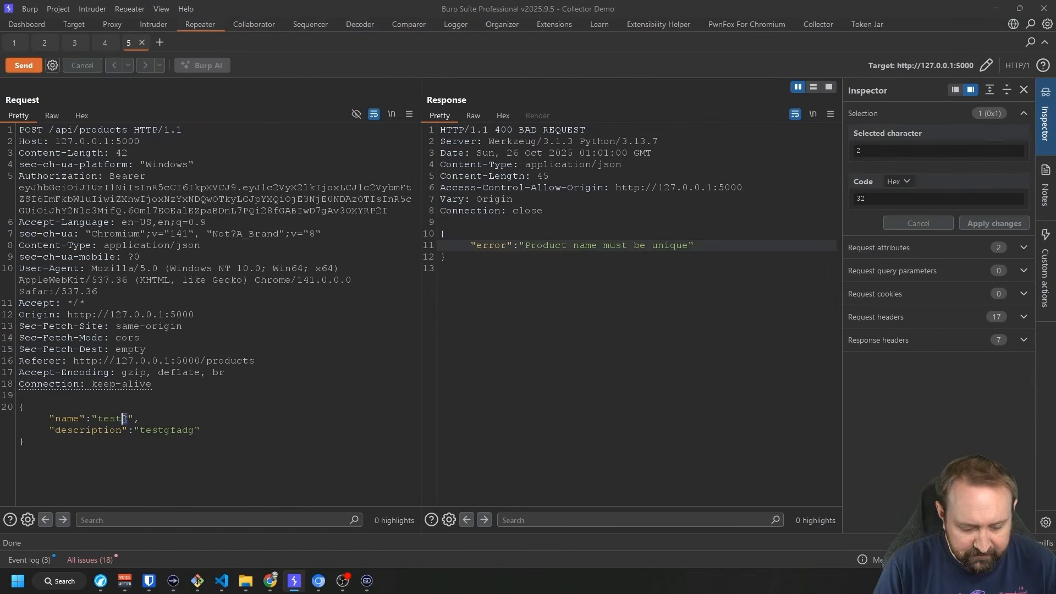
pyautogui.write('3')
pyautogui.hotkey('ctrl', 'space')
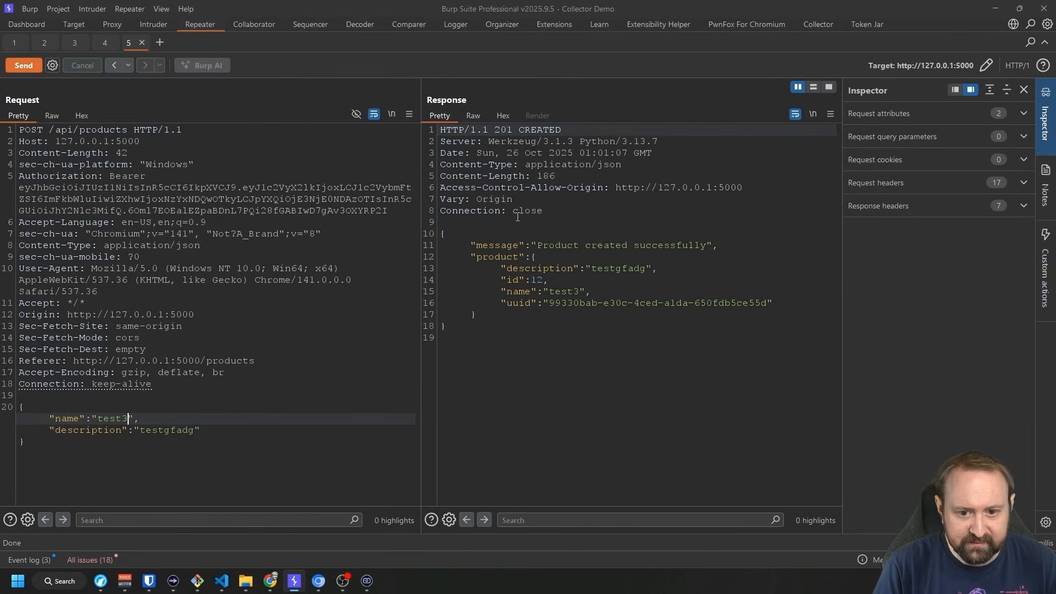
pyautogui.click(192, 434)
pyautogui.write('dsgdasg')
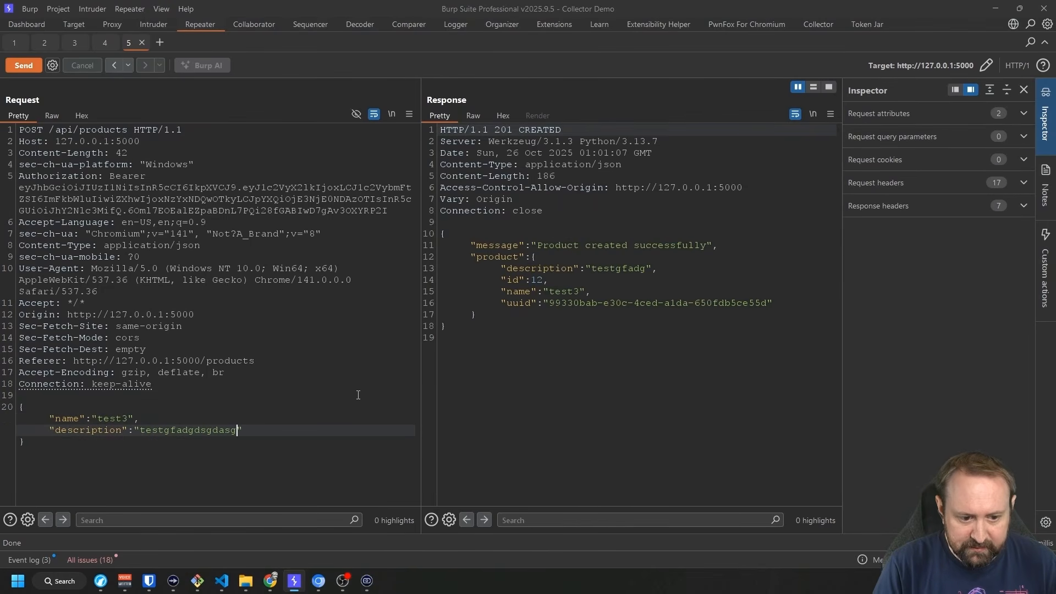
pyautogui.click(23, 65)
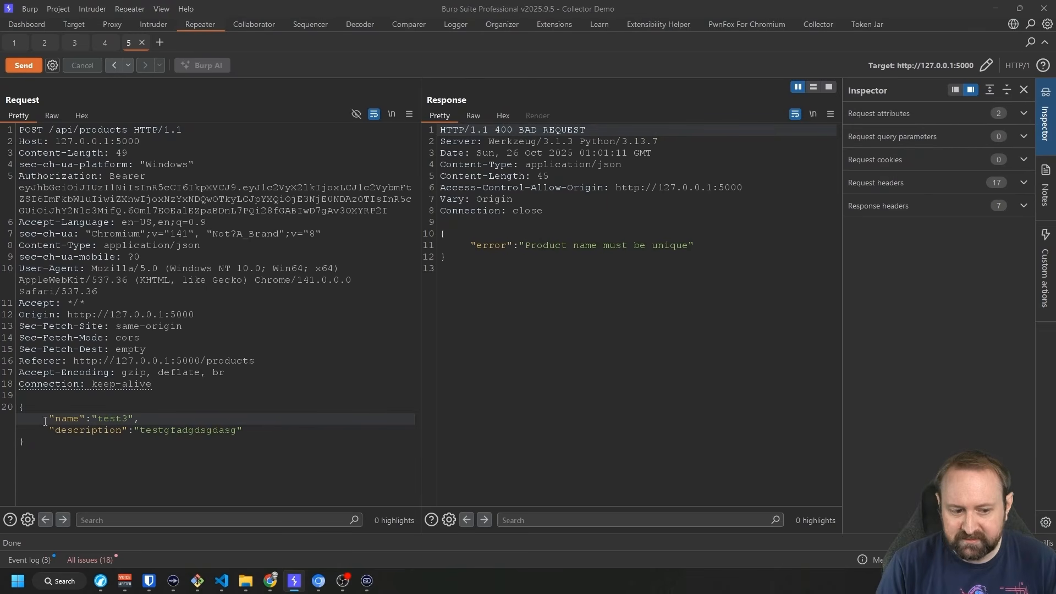
pyautogui.moveTo(48, 419); pyautogui.dragTo(131, 418)
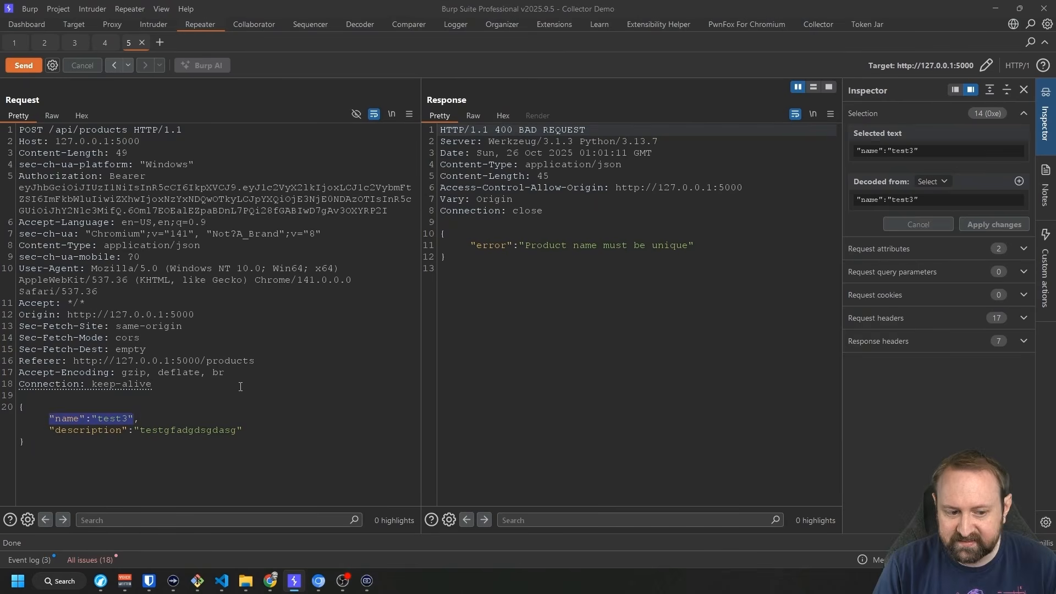
pyautogui.click(134, 385)
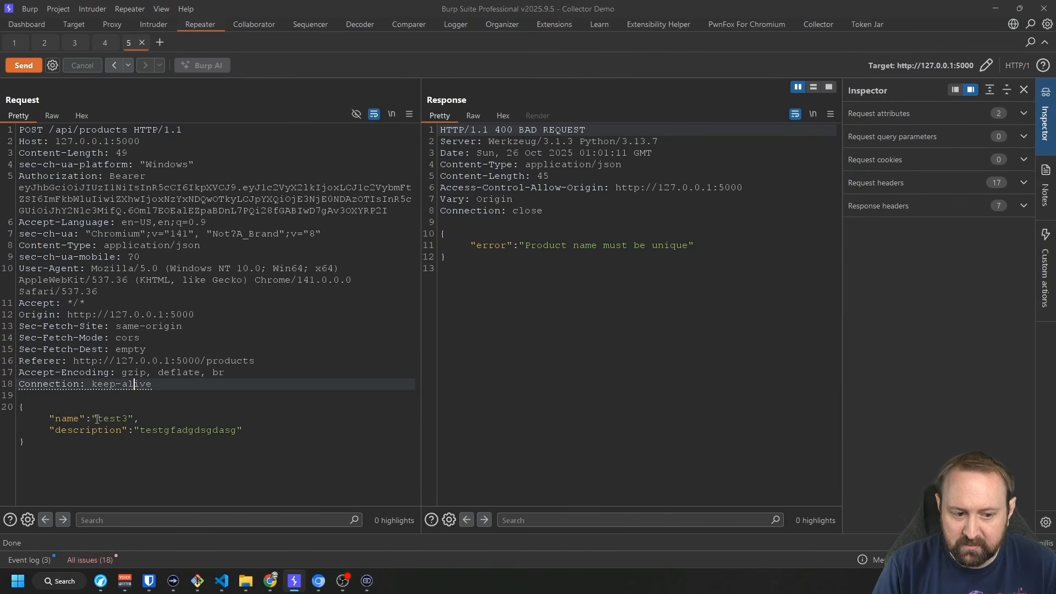
pyautogui.moveTo(97, 419); pyautogui.dragTo(128, 418)
pyautogui.click(248, 419)
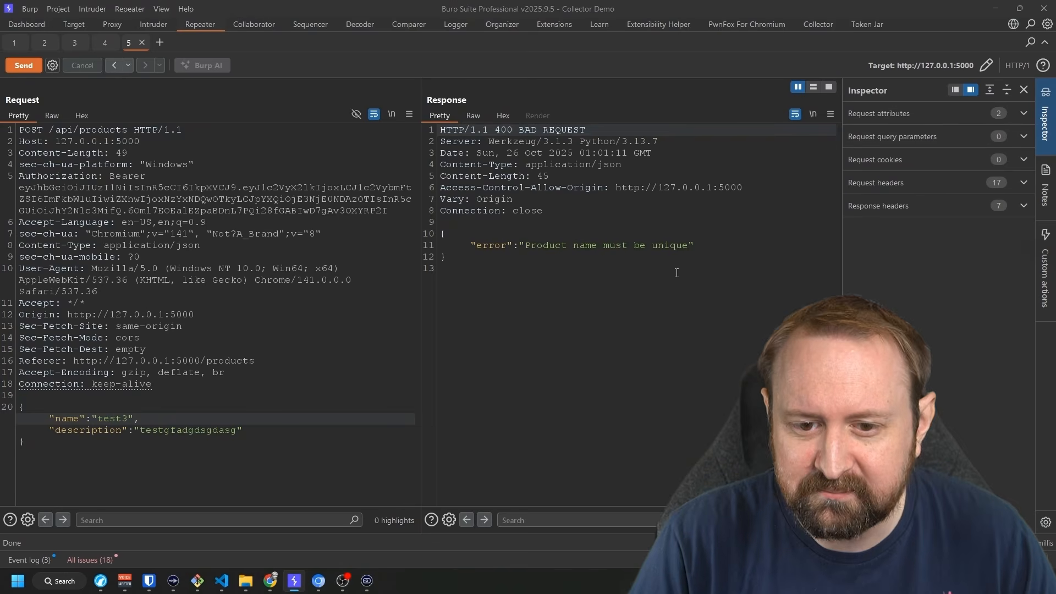
# Add a Collector bucket named 'Unique Name' and set its maximum size to 0.
pyautogui.click(828, 25)
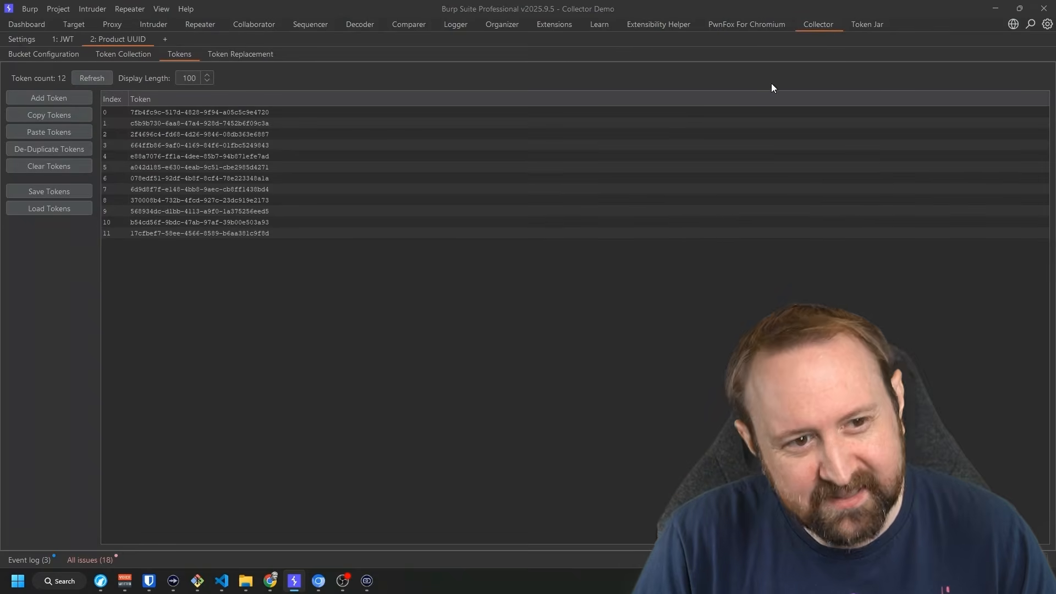
pyautogui.click(168, 40)
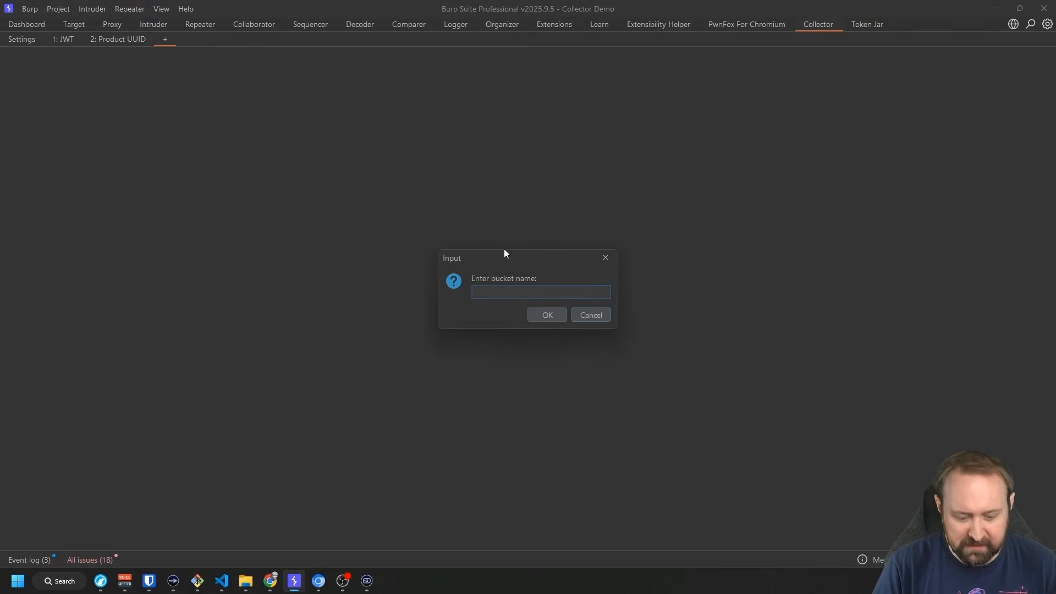
pyautogui.write('Unique ')
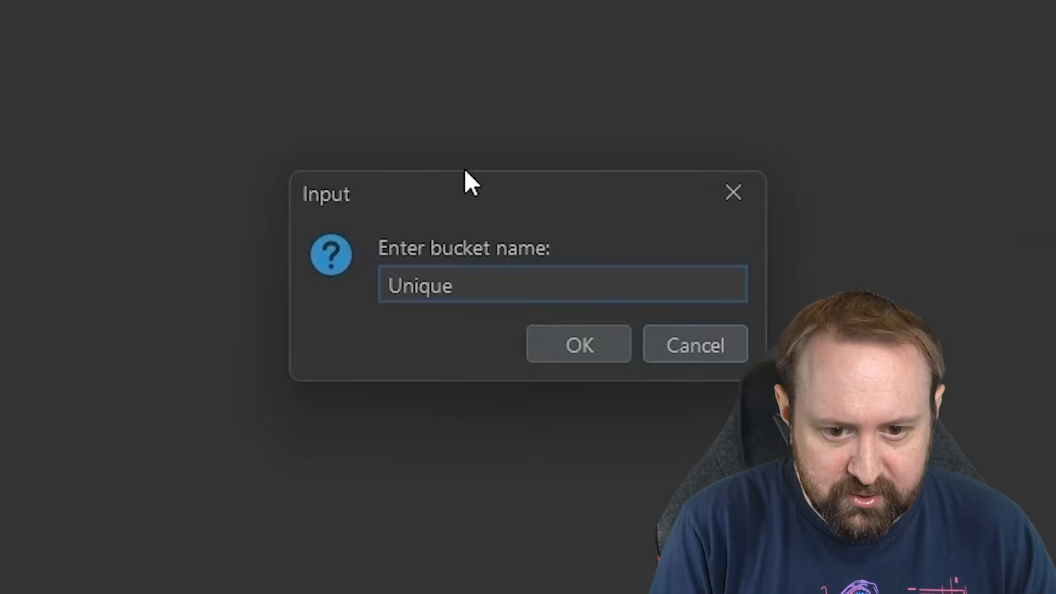
pyautogui.write('Name')
pyautogui.press('Return')
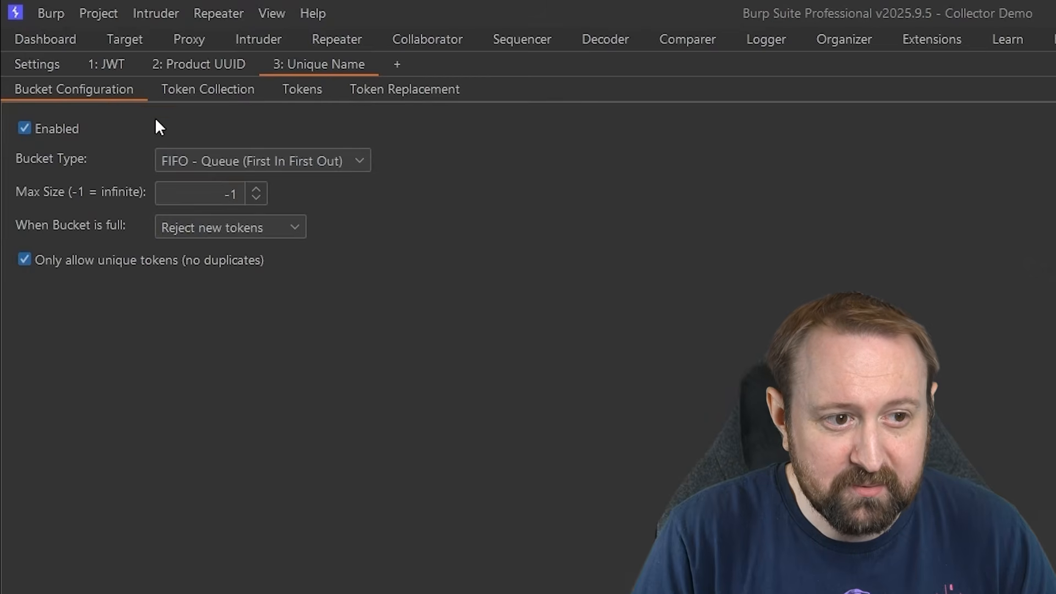
pyautogui.click(252, 186)
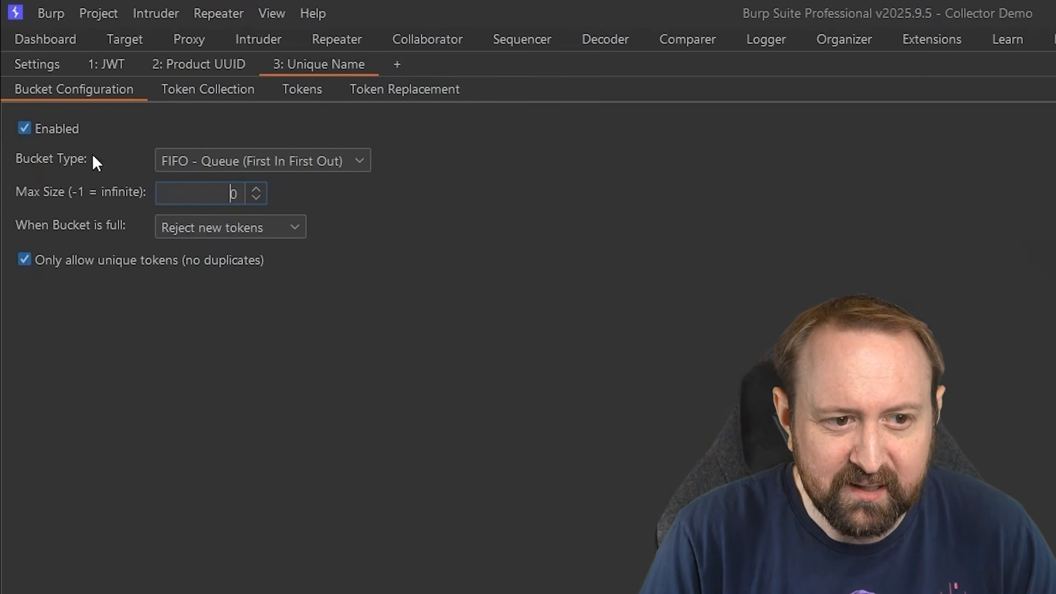
# Browse the bucket's Token Collection and Tokens pages, ending on Token Replacement.
pyautogui.click(247, 91)
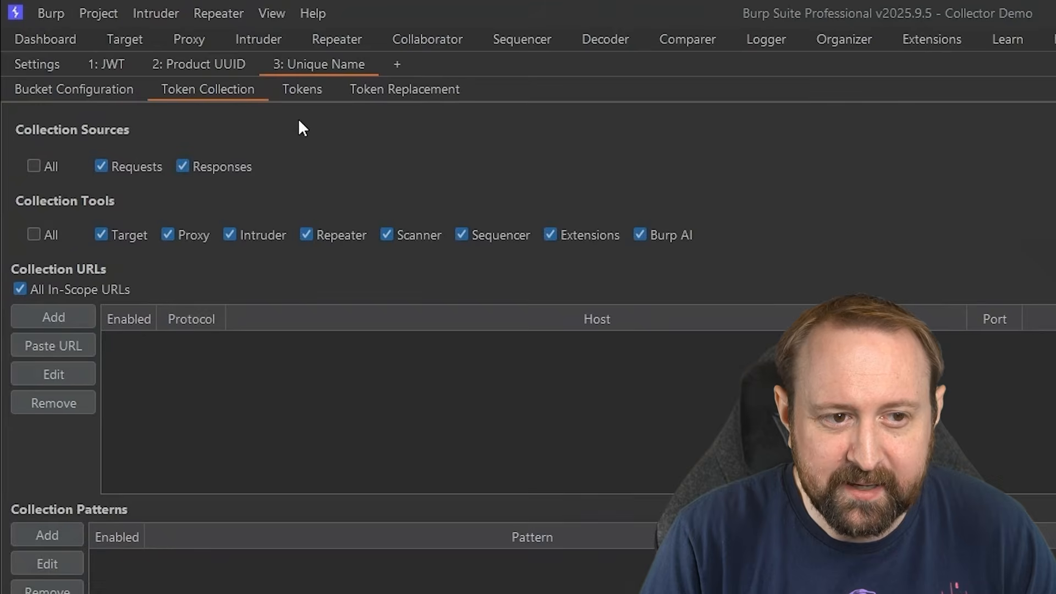
pyautogui.click(303, 96)
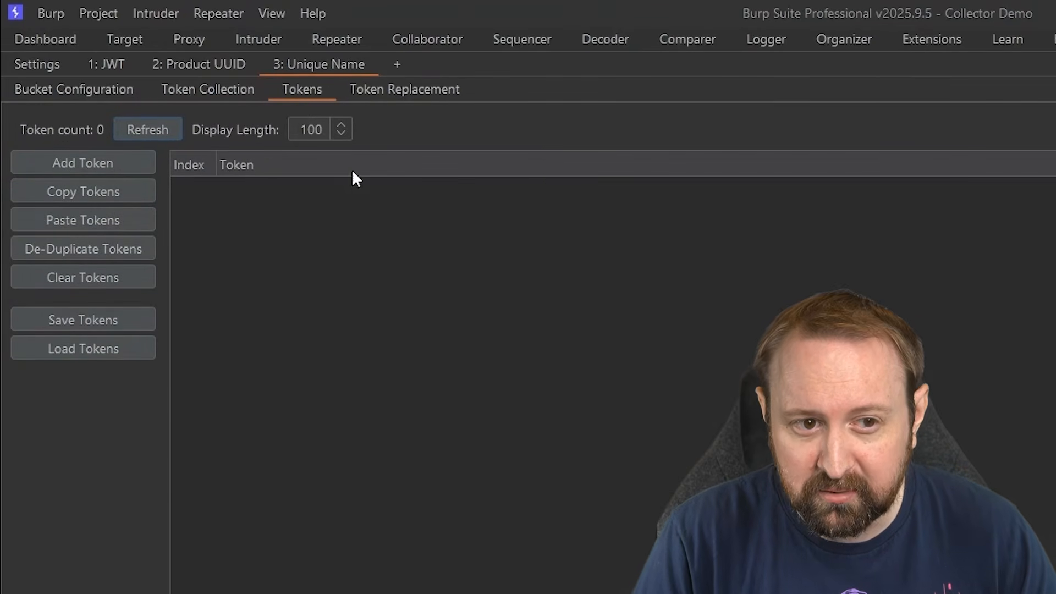
pyautogui.click(388, 89)
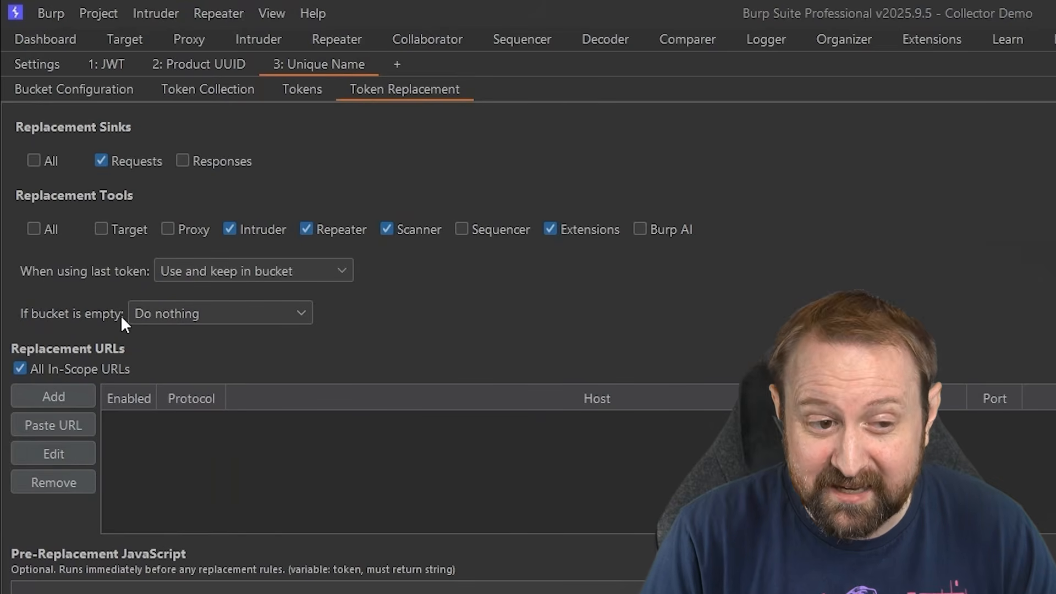
# Review the Token Replacement settings of the Product UUID and JWT buckets.
pyautogui.click(201, 64)
pyautogui.click(356, 89)
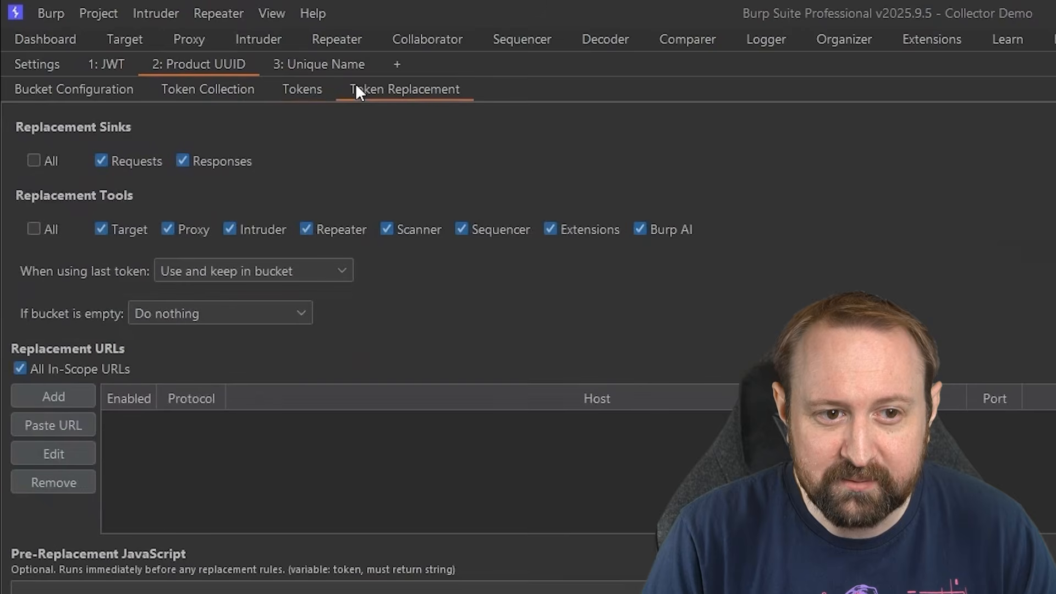
pyautogui.click(108, 65)
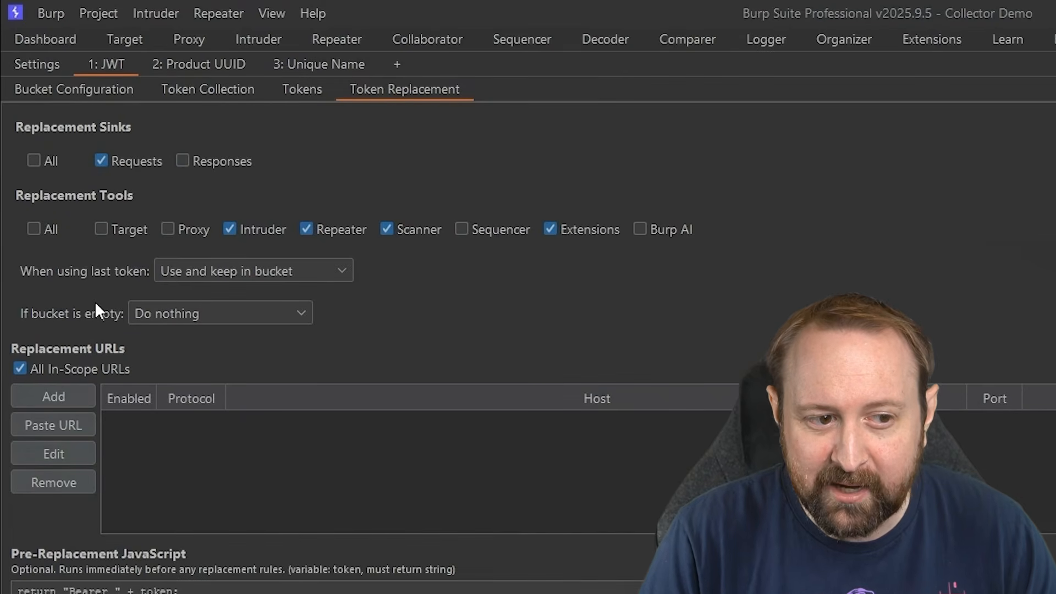
# Return to the Unique Name bucket, confirm it holds no tokens, and show the 'If bucket is empty' options.
pyautogui.click(320, 64)
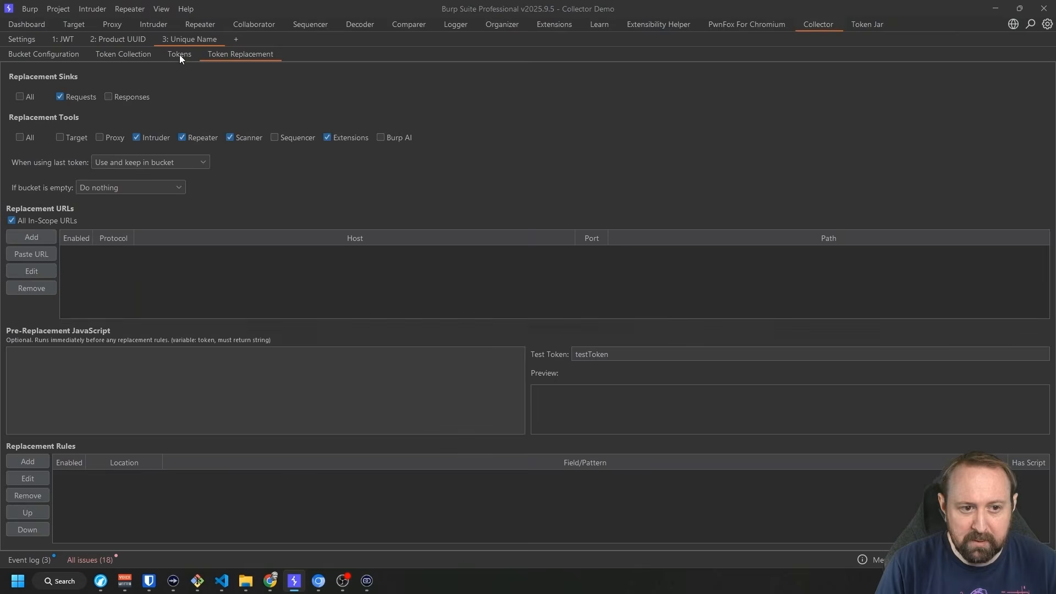
pyautogui.click(302, 89)
pyautogui.click(120, 53)
pyautogui.click(81, 54)
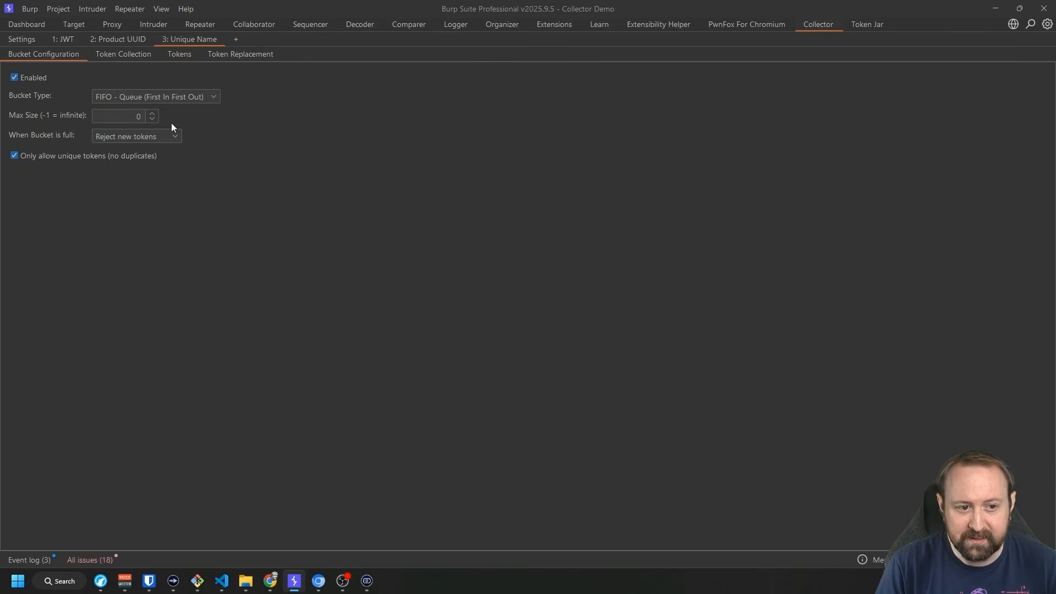
pyautogui.click(224, 54)
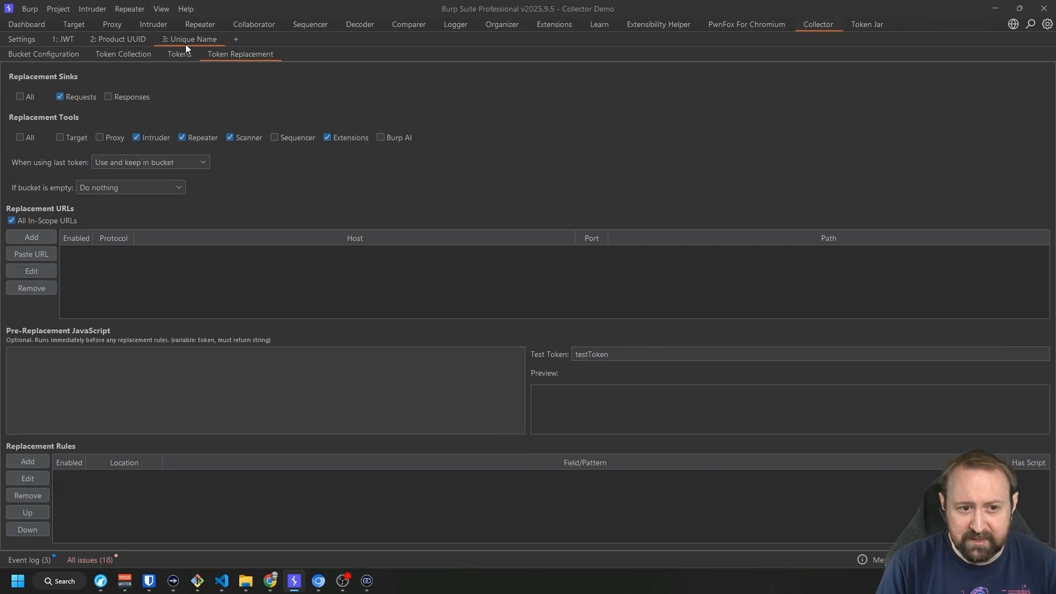
pyautogui.click(302, 89)
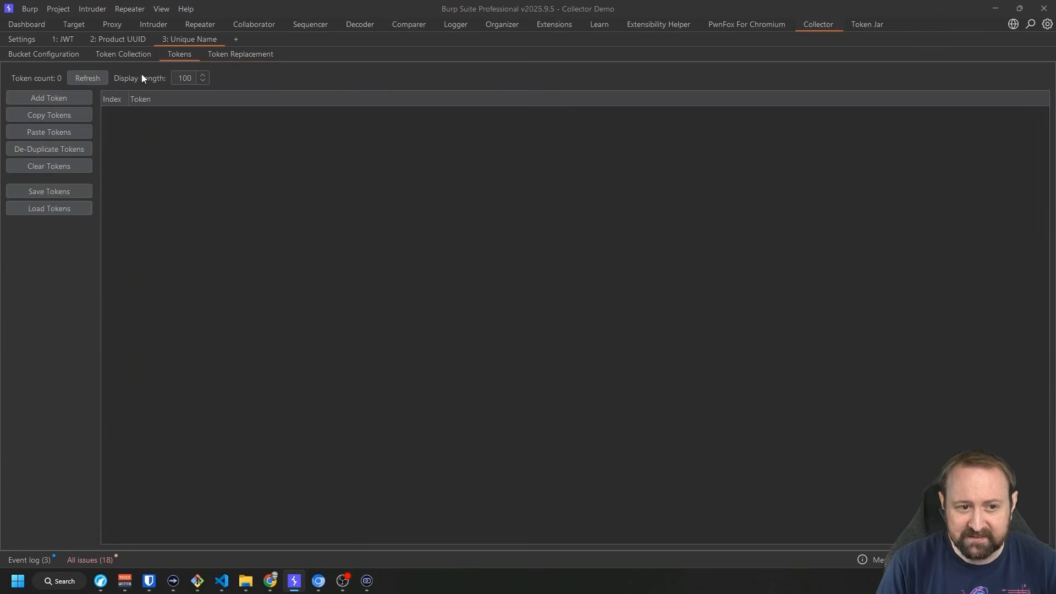
pyautogui.click(231, 54)
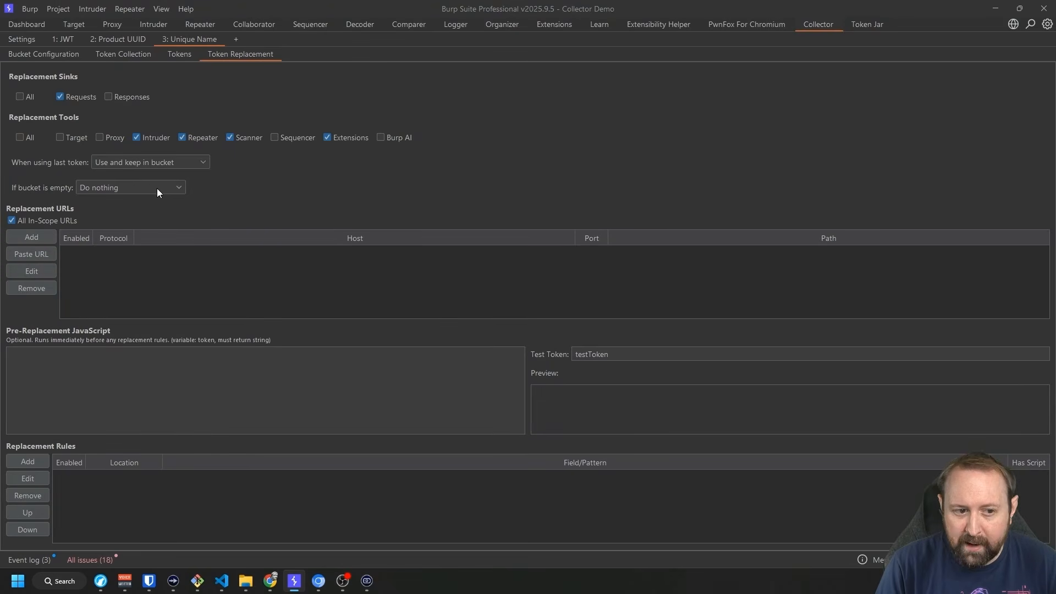
pyautogui.click(133, 187)
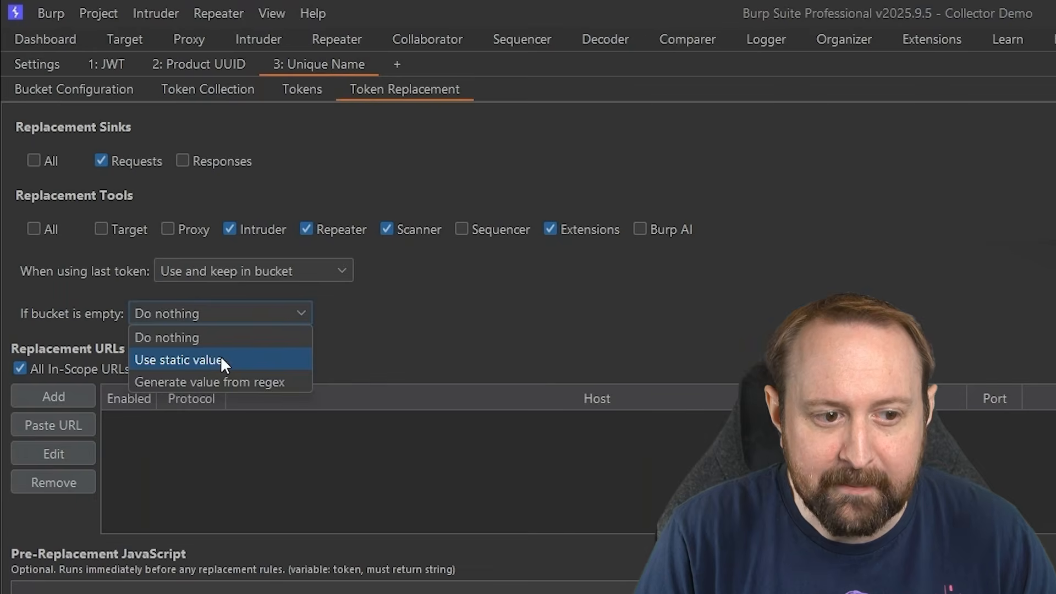
pyautogui.click(217, 359)
pyautogui.click(410, 313)
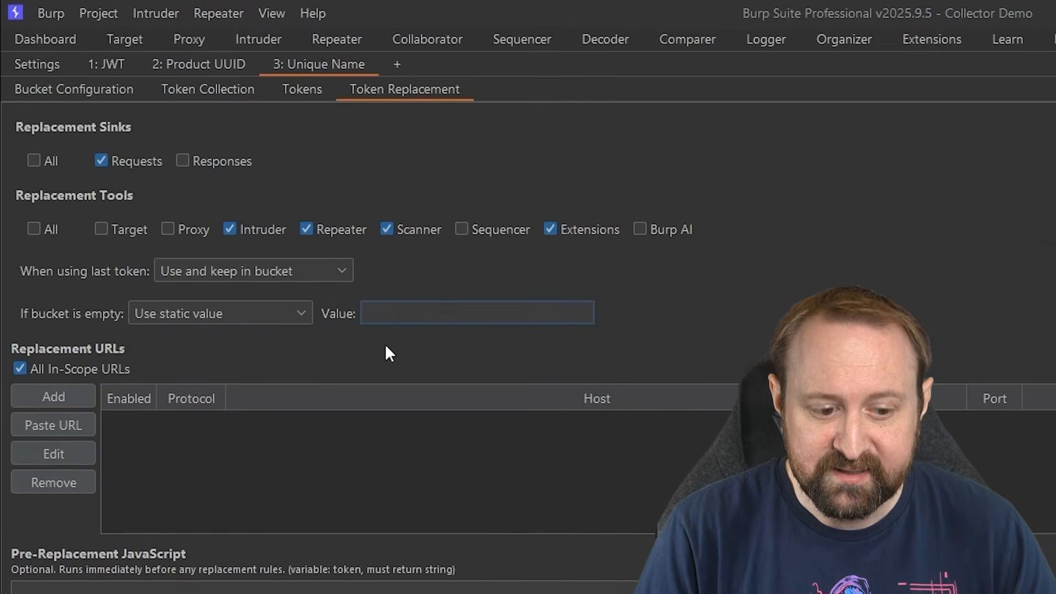
pyautogui.write('testToken')
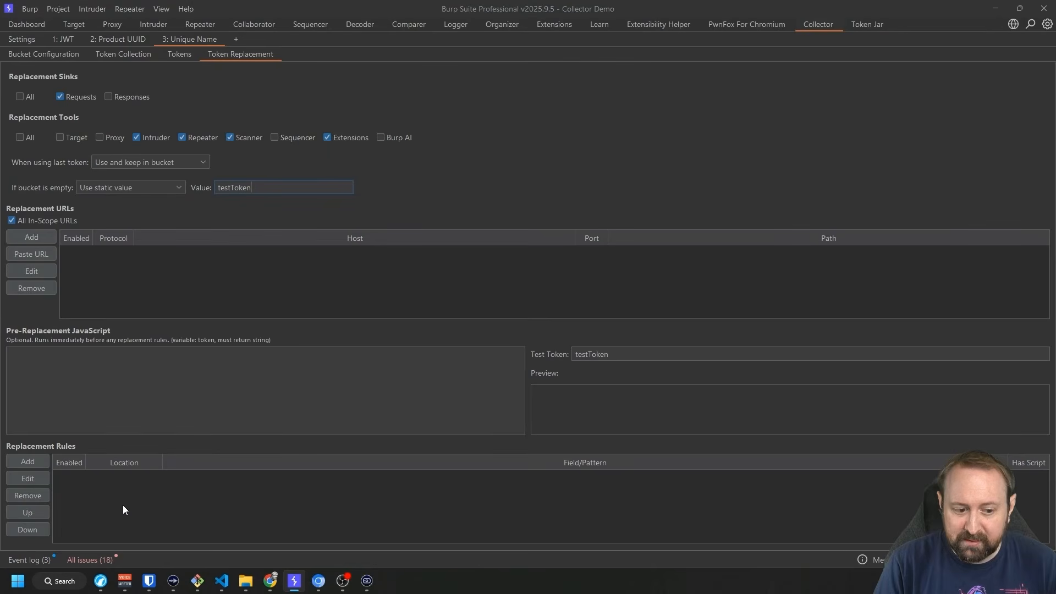
pyautogui.hotkey('shift', 'Home')
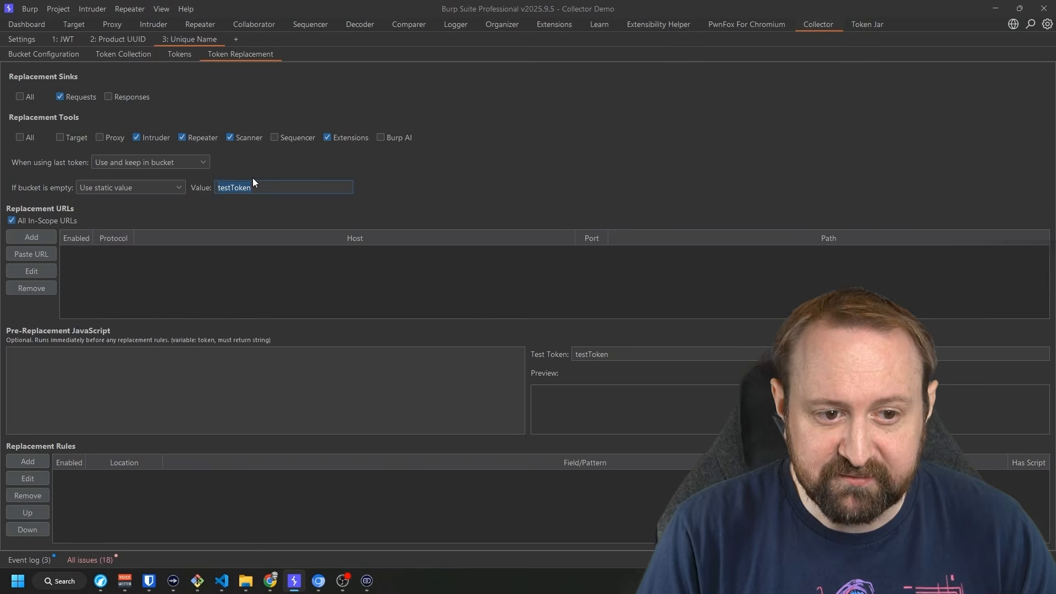
# Set 'If bucket is empty' to 'Generate value from regex' with pattern [A-Za-z0-9]{5,10}.
pyautogui.click(167, 186)
pyautogui.click(107, 231)
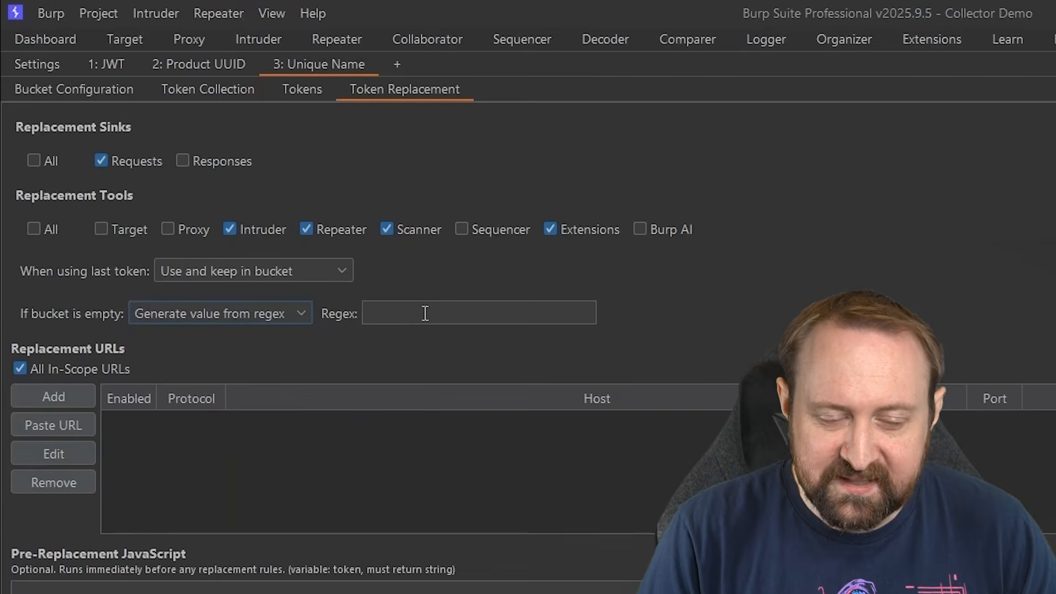
pyautogui.click(256, 188)
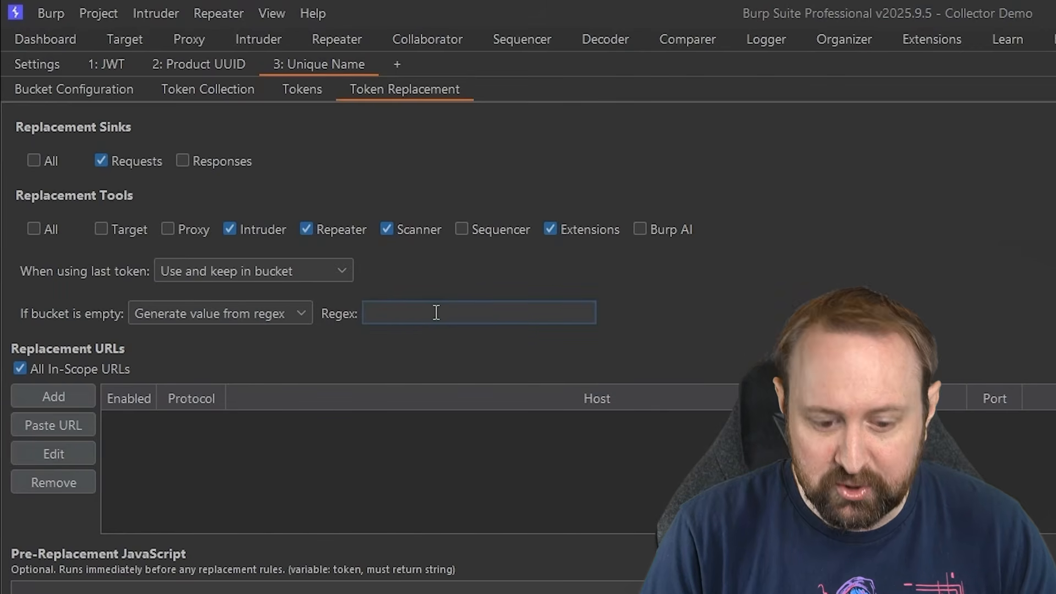
pyautogui.write('[A-Z')
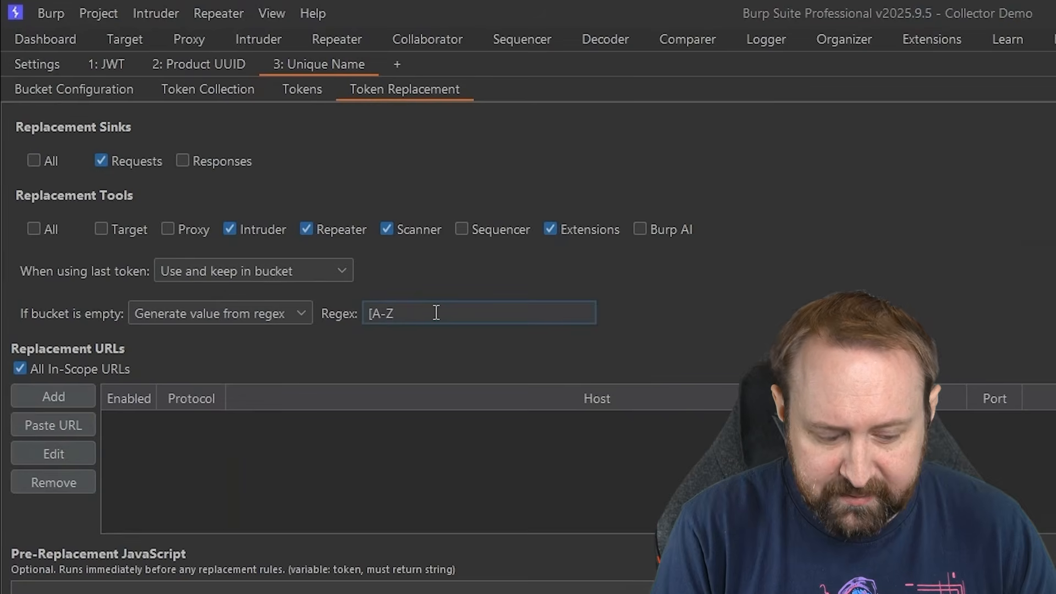
pyautogui.write('a-z0-9')
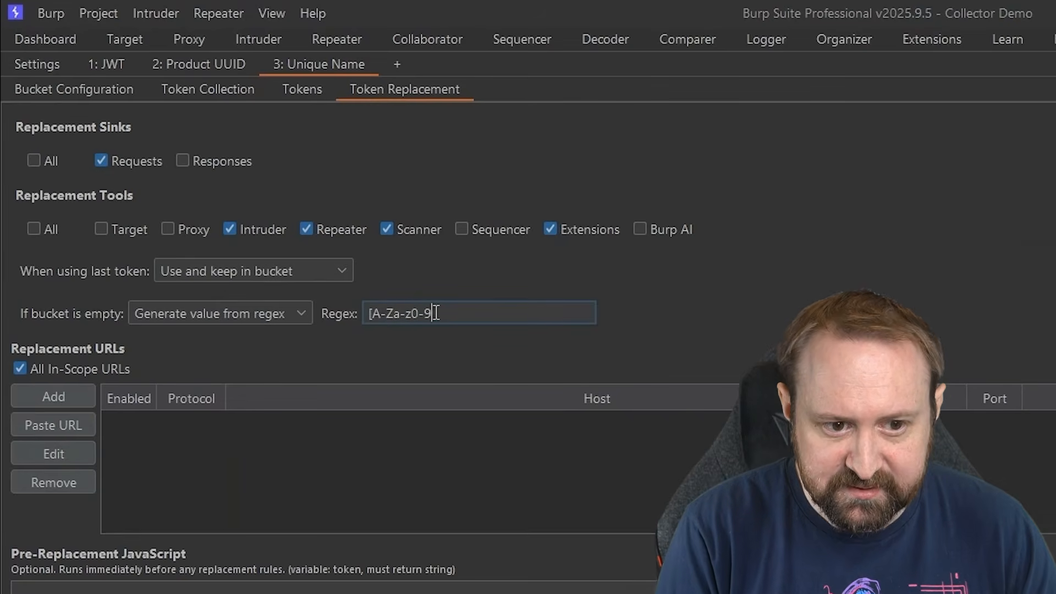
pyautogui.write(']{')
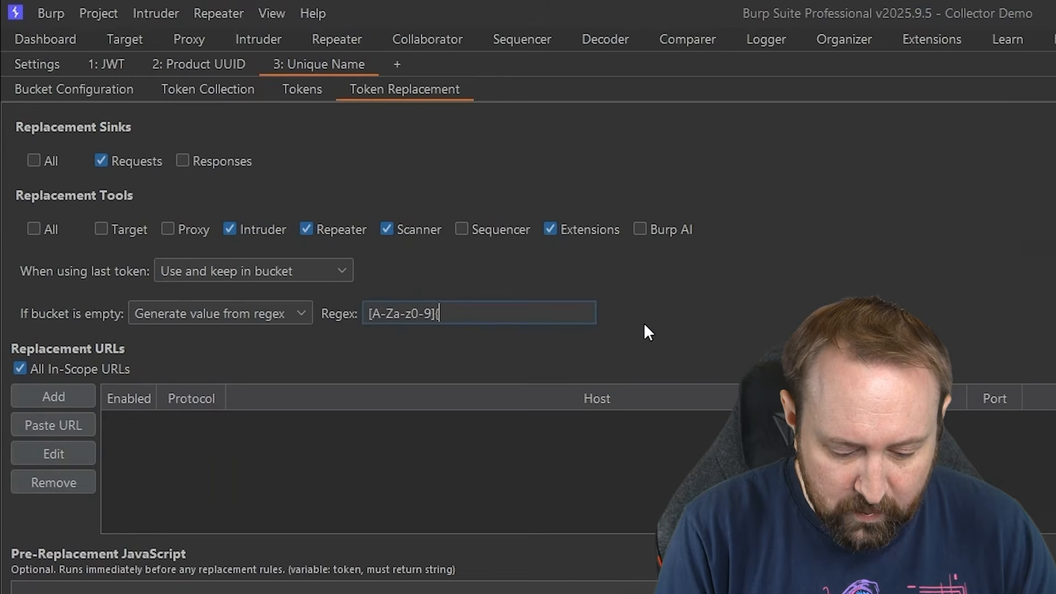
pyautogui.write('5,10}')
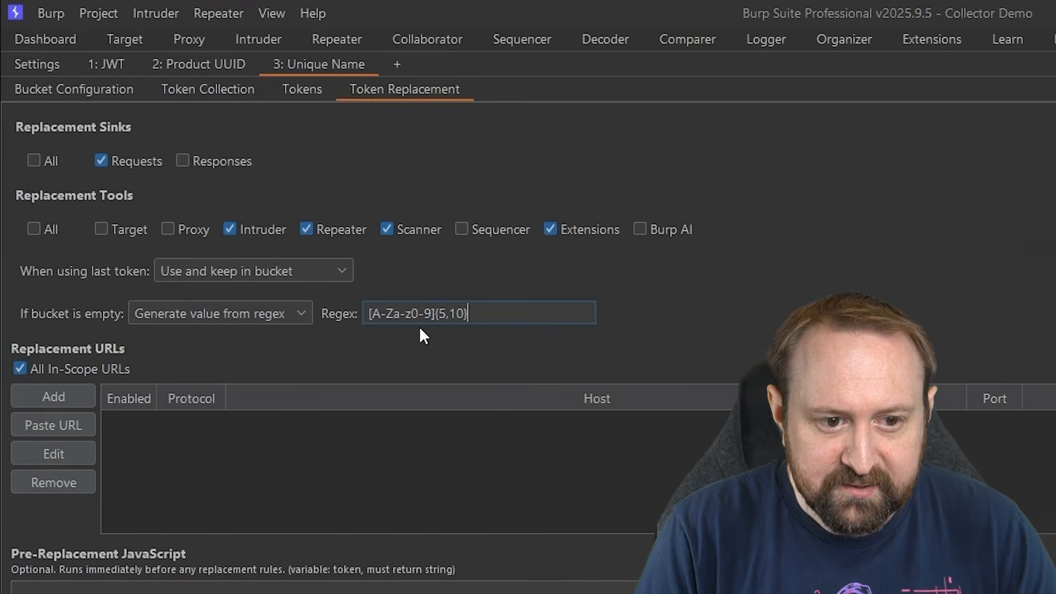
pyautogui.moveTo(370, 314); pyautogui.dragTo(432, 308)
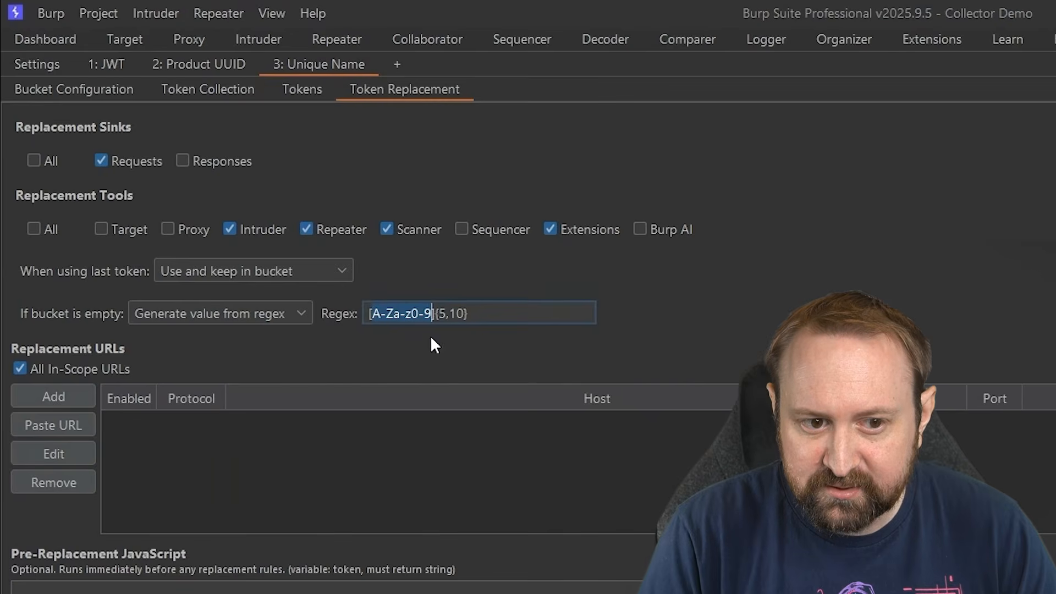
pyautogui.moveTo(439, 314); pyautogui.dragTo(465, 312)
pyautogui.click(502, 321)
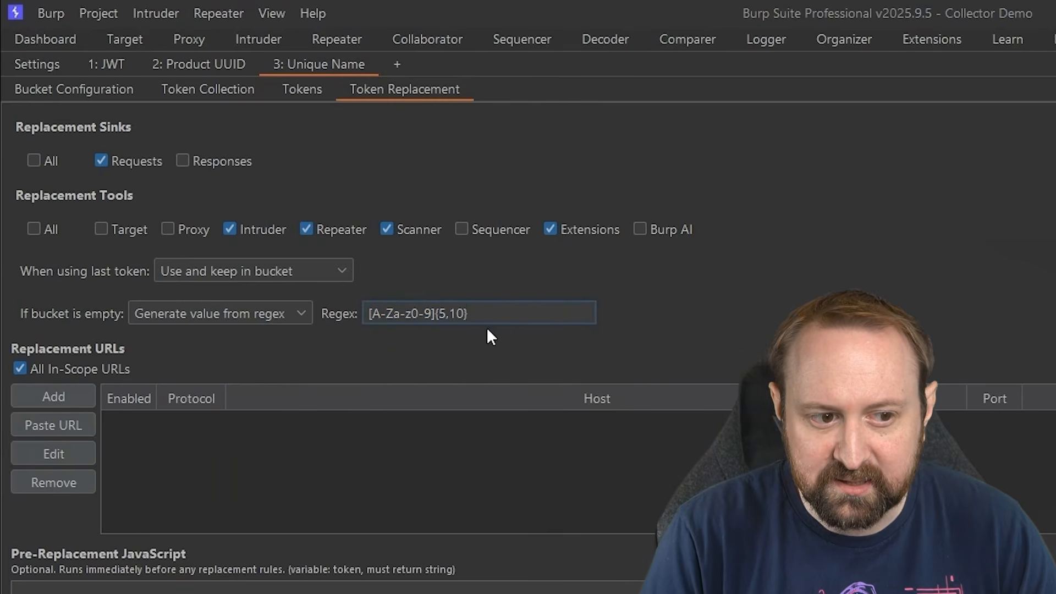
pyautogui.click(36, 368)
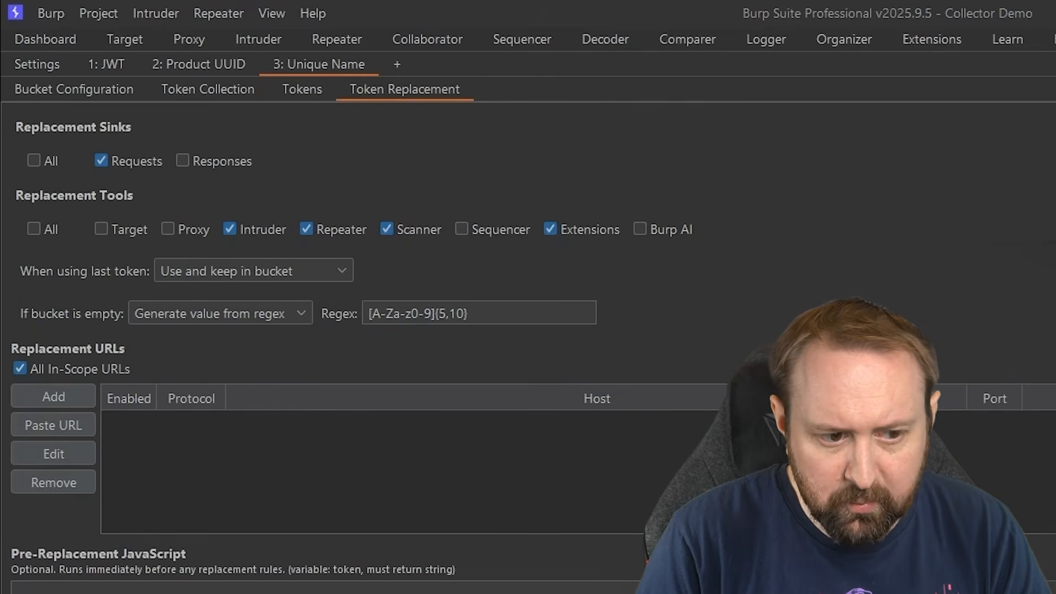
pyautogui.scroll(-4, 387, 405)
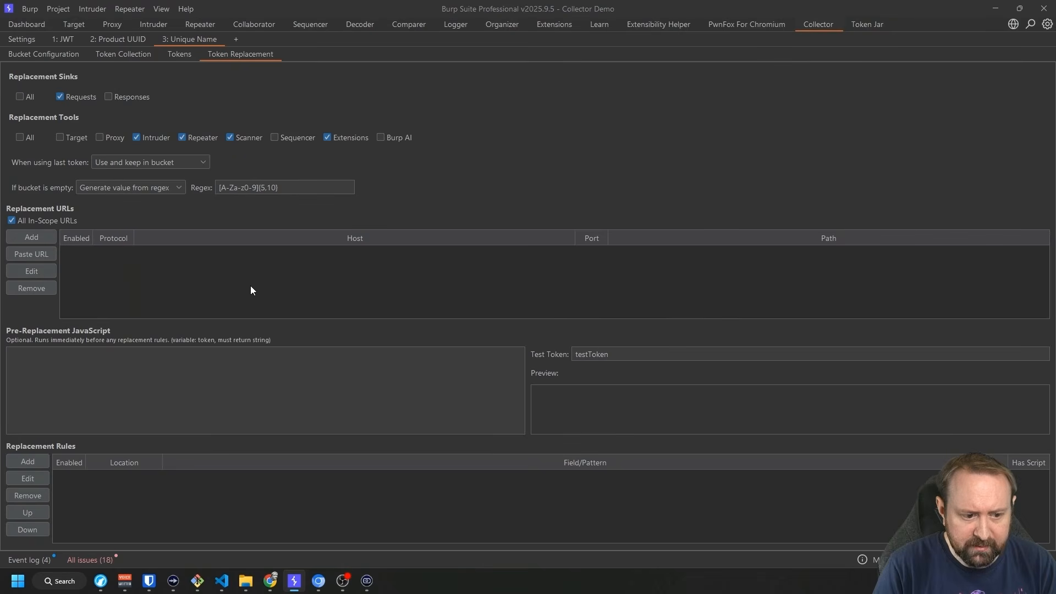
# Replace the name value test3 in the Repeater request body with NAME_TOKEN.
pyautogui.click(210, 23)
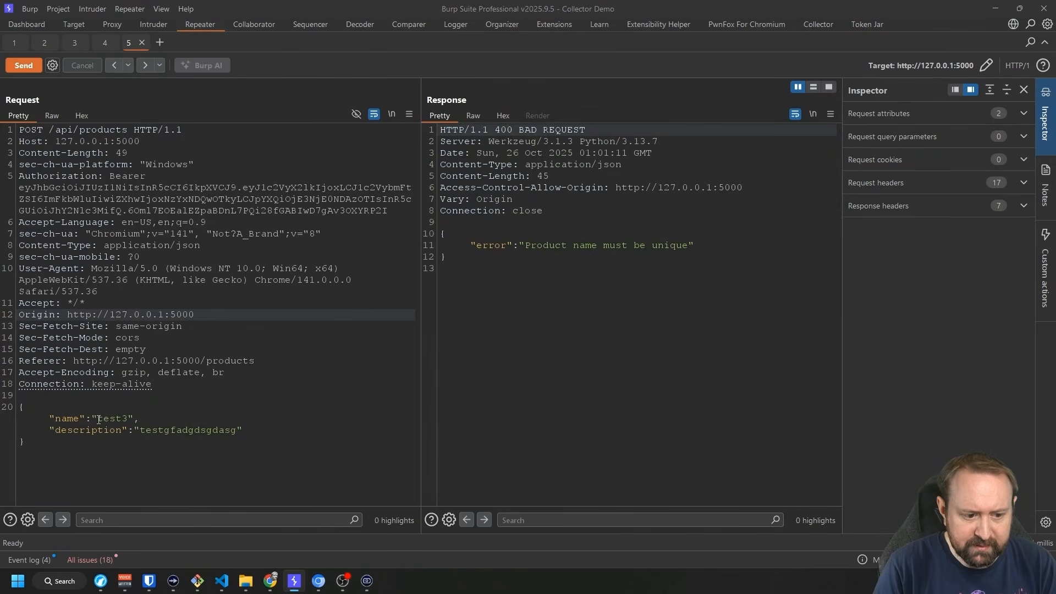
pyautogui.moveTo(99, 419); pyautogui.dragTo(128, 419)
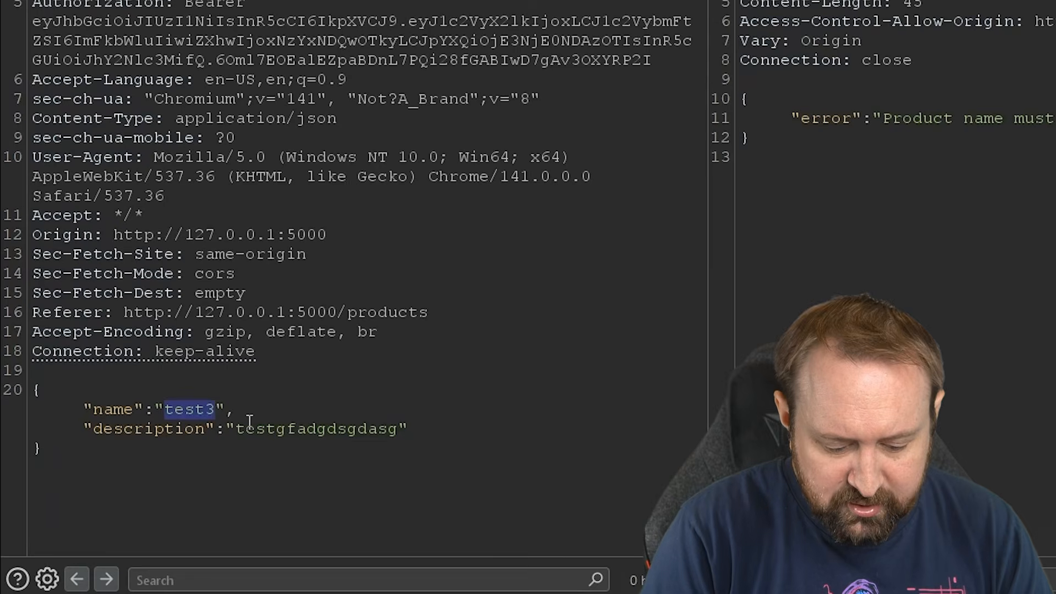
pyautogui.write('NAME_TOKEN')
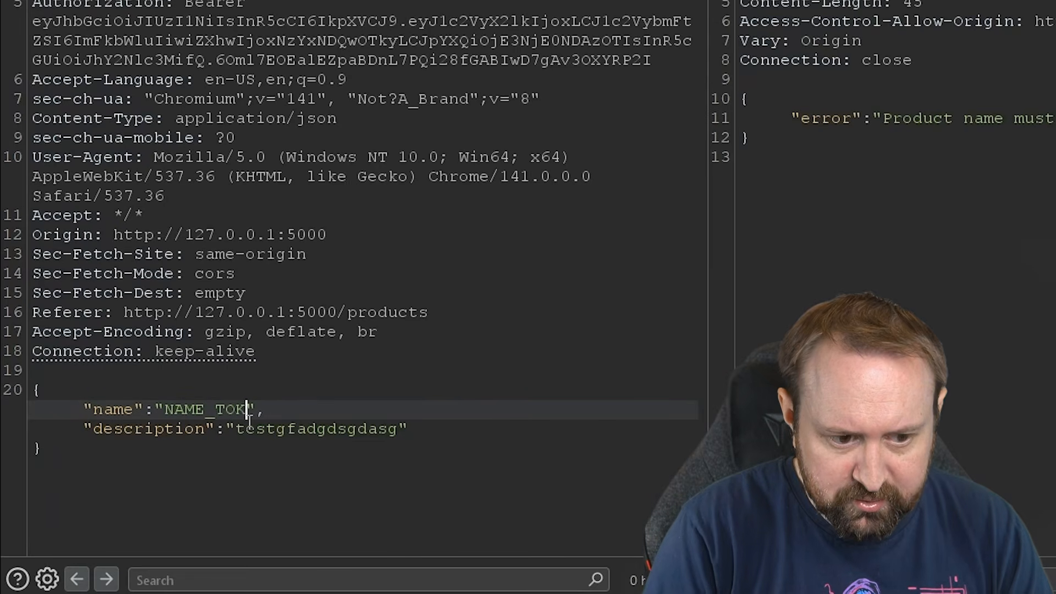
pyautogui.doubleClick(243, 410)
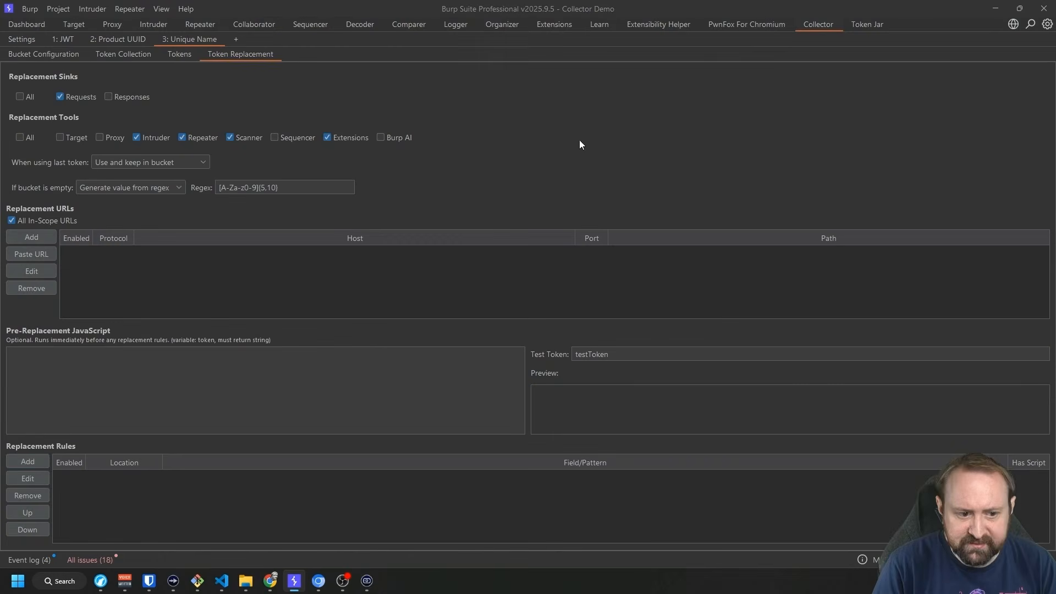
# Add a Generic Regex replacement rule with pattern (NAME_TOKEN) to the Unique Name bucket.
pyautogui.click(34, 463)
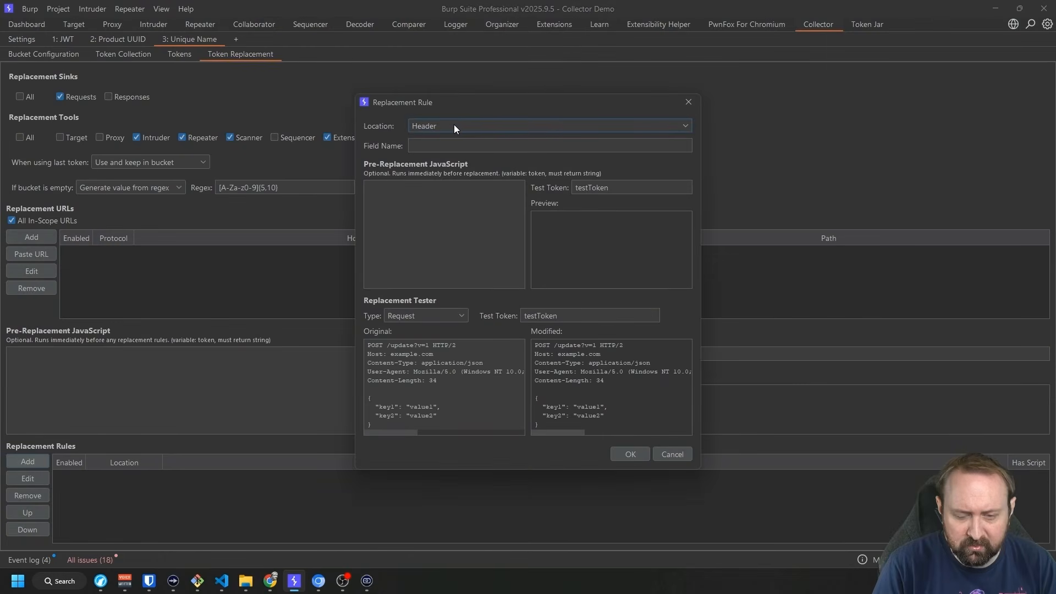
pyautogui.click(454, 126)
pyautogui.click(404, 148)
pyautogui.click(424, 84)
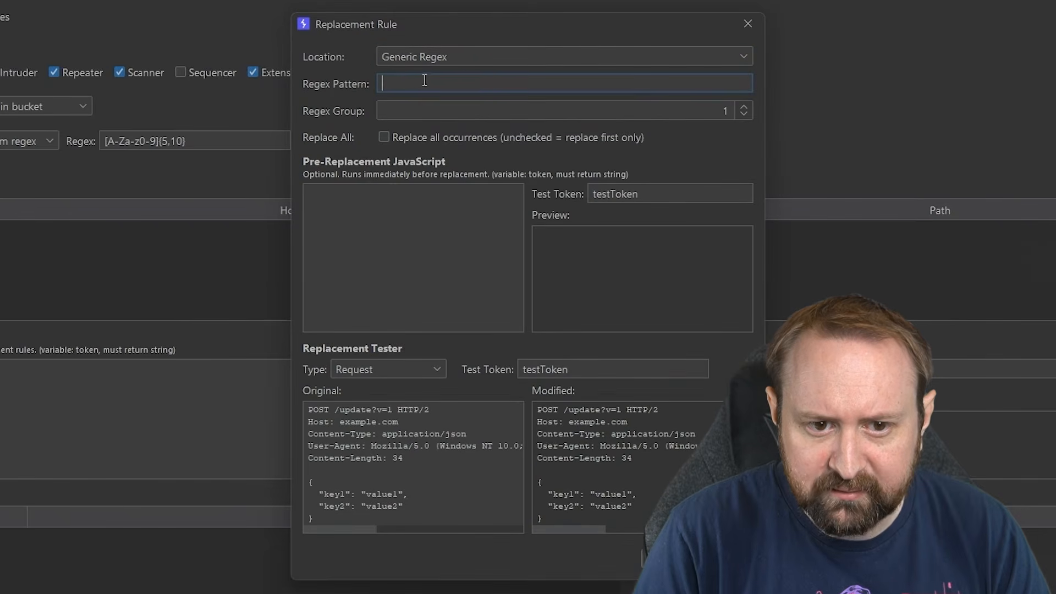
pyautogui.write('(NAME_TOKEN)')
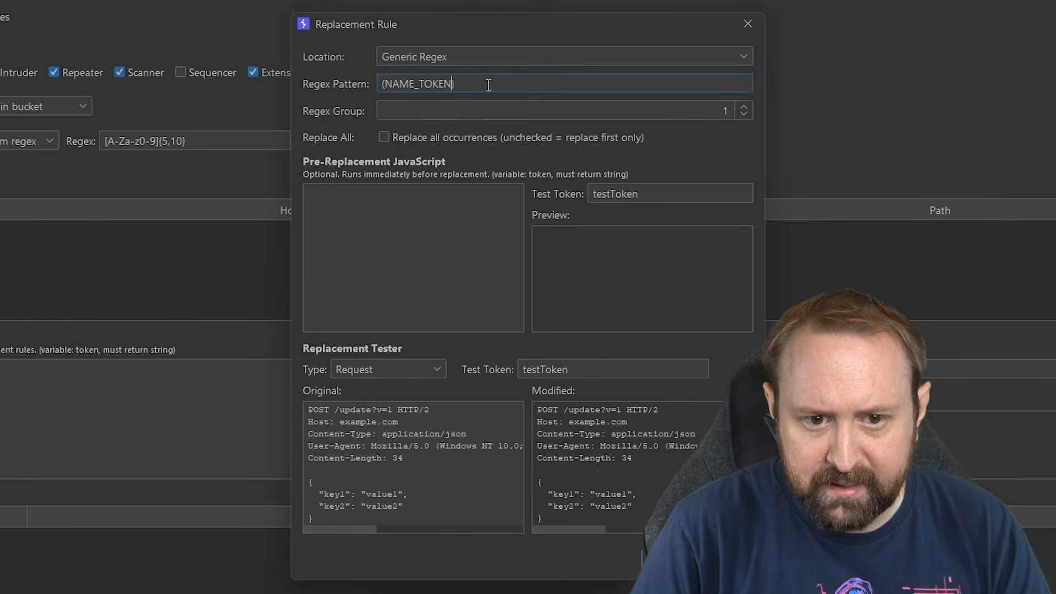
pyautogui.moveTo(384, 84); pyautogui.dragTo(440, 84)
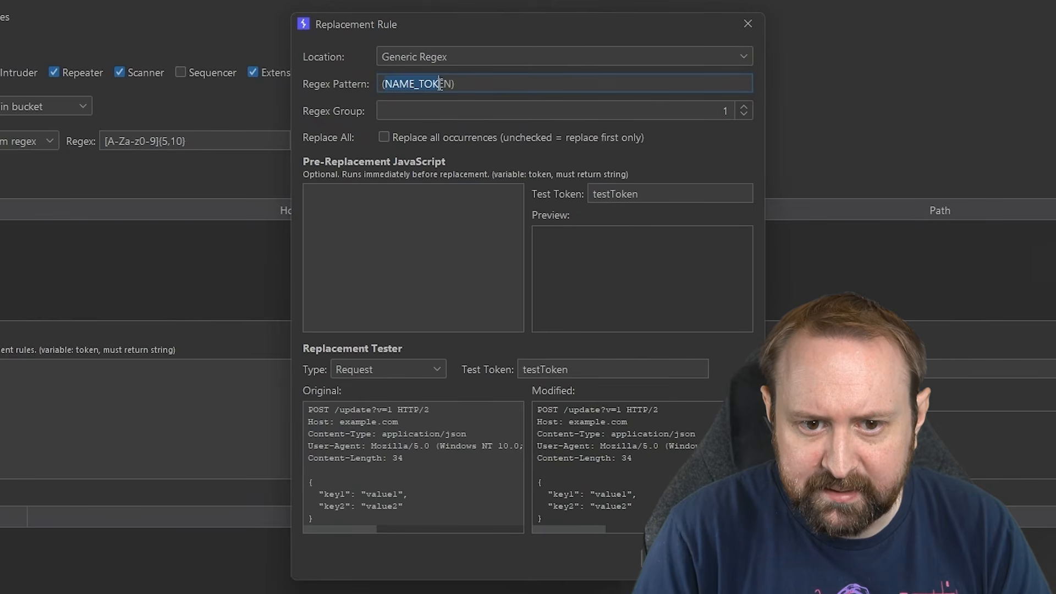
pyautogui.click(464, 87)
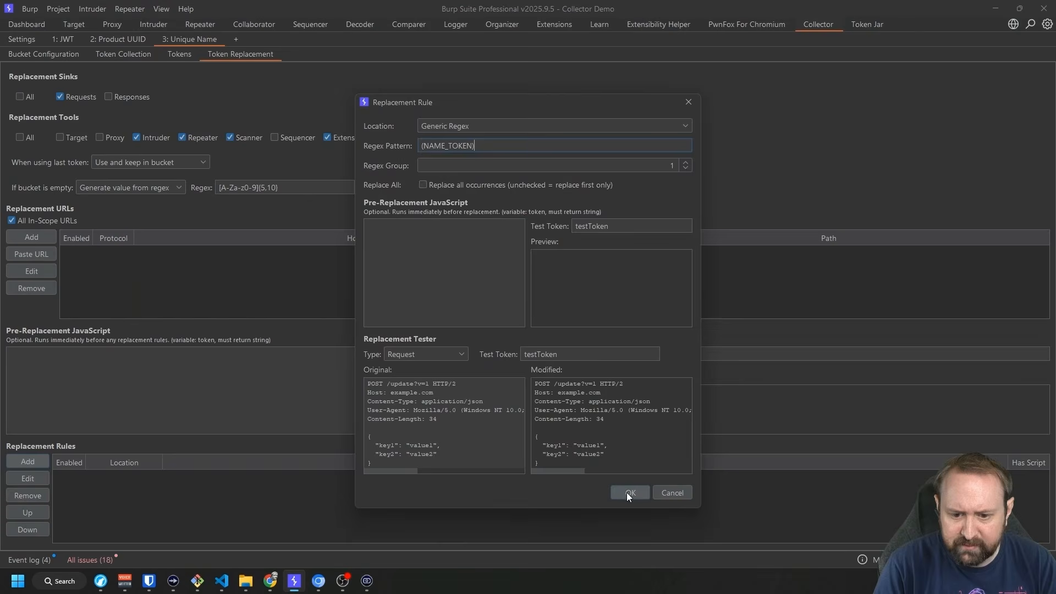
pyautogui.click(659, 557)
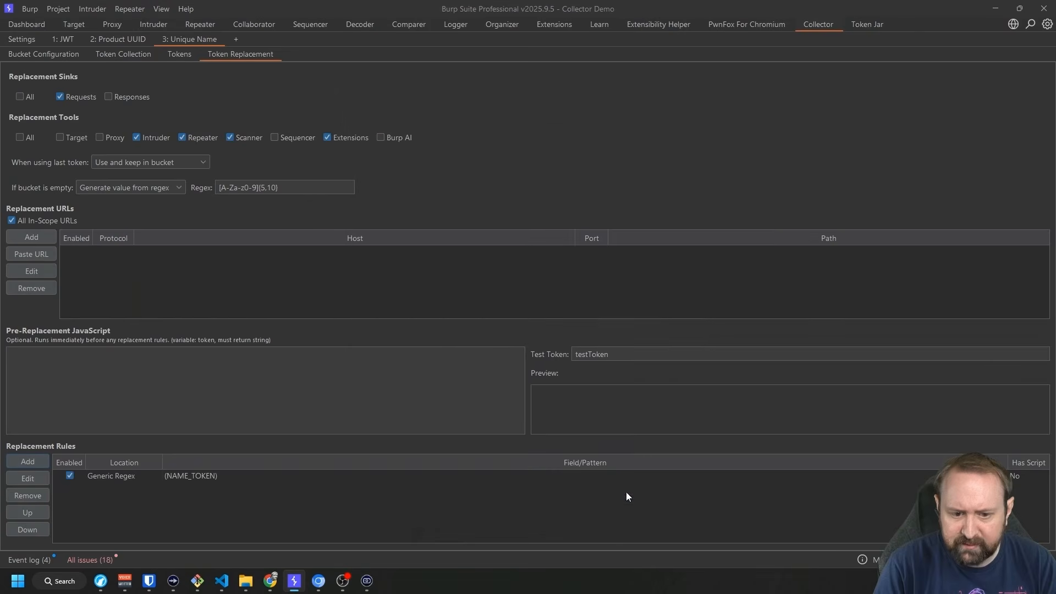
pyautogui.click(218, 27)
# Send the NAME_TOKEN request once and check the randomly generated product name.
pyautogui.click(244, 430)
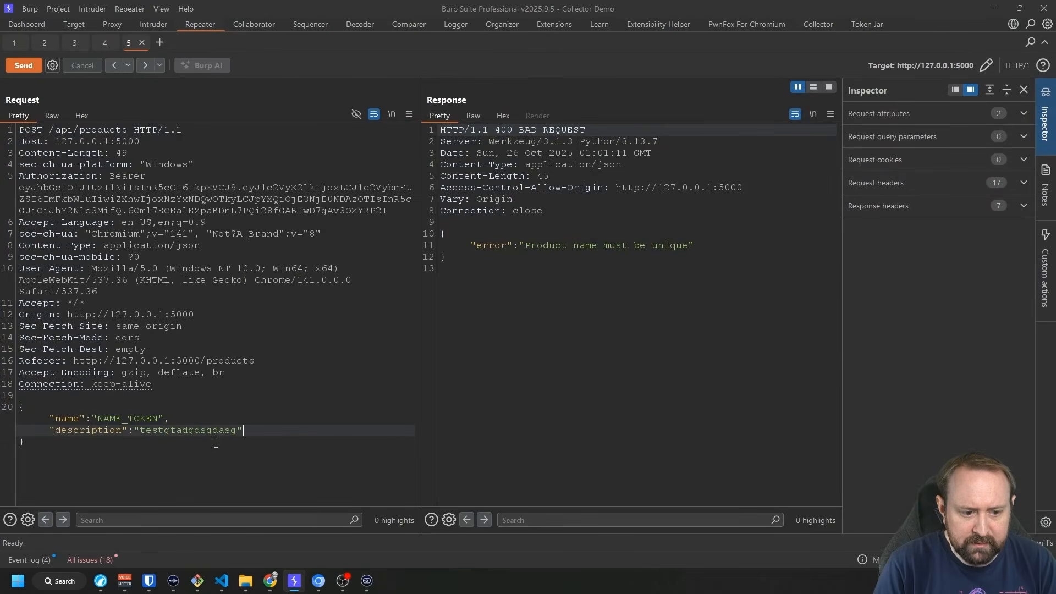
pyautogui.click(27, 68)
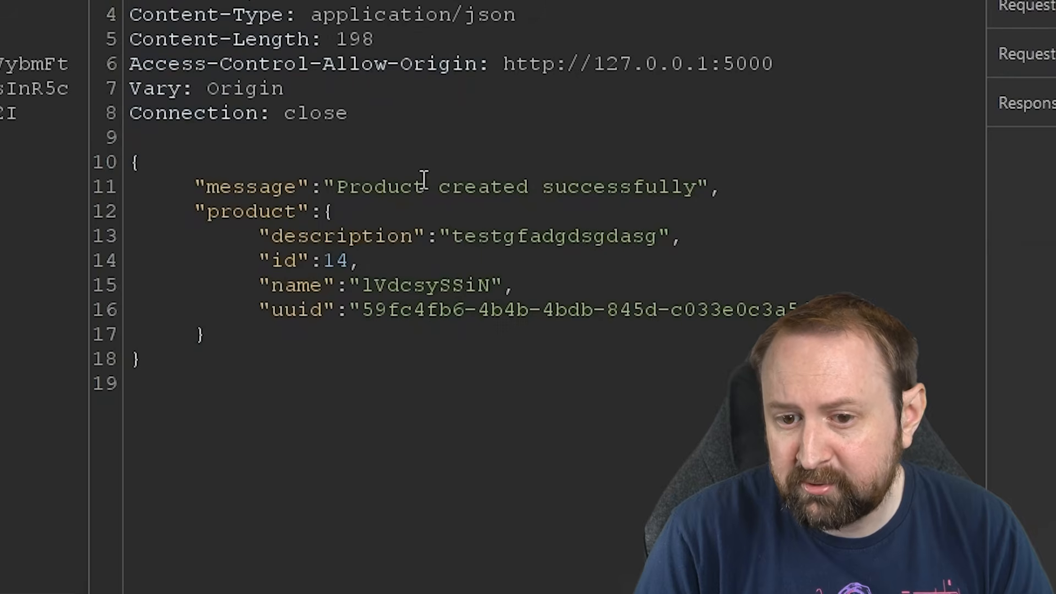
pyautogui.moveTo(362, 285); pyautogui.dragTo(497, 285)
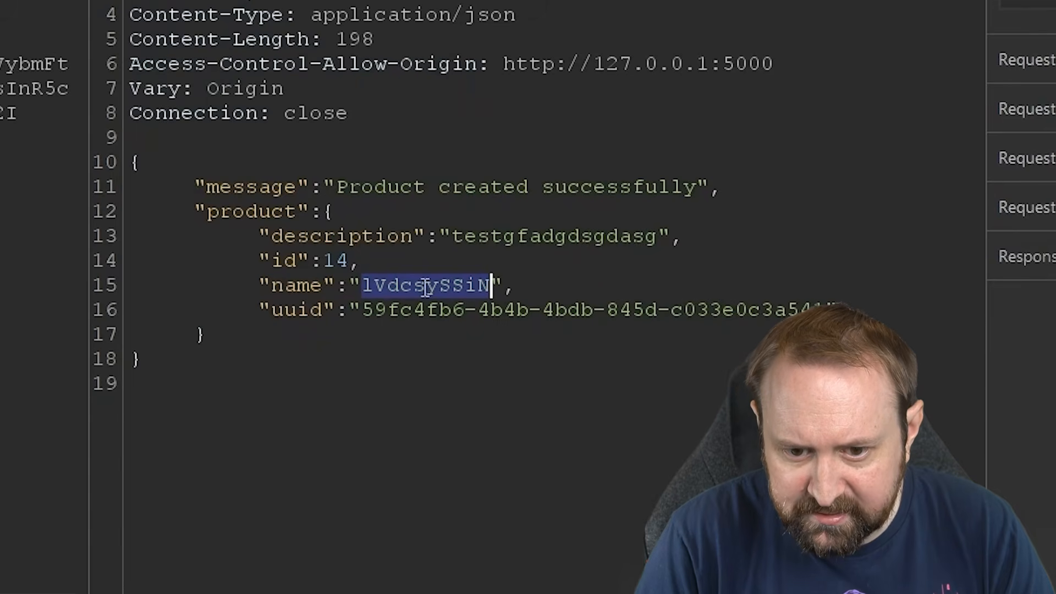
pyautogui.click(804, 27)
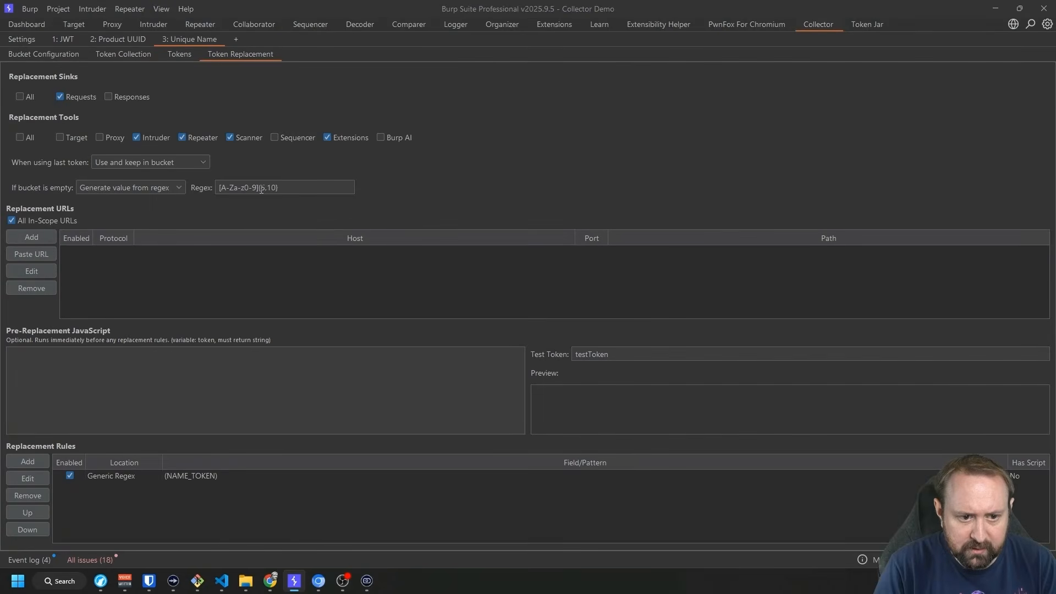
pyautogui.click(200, 25)
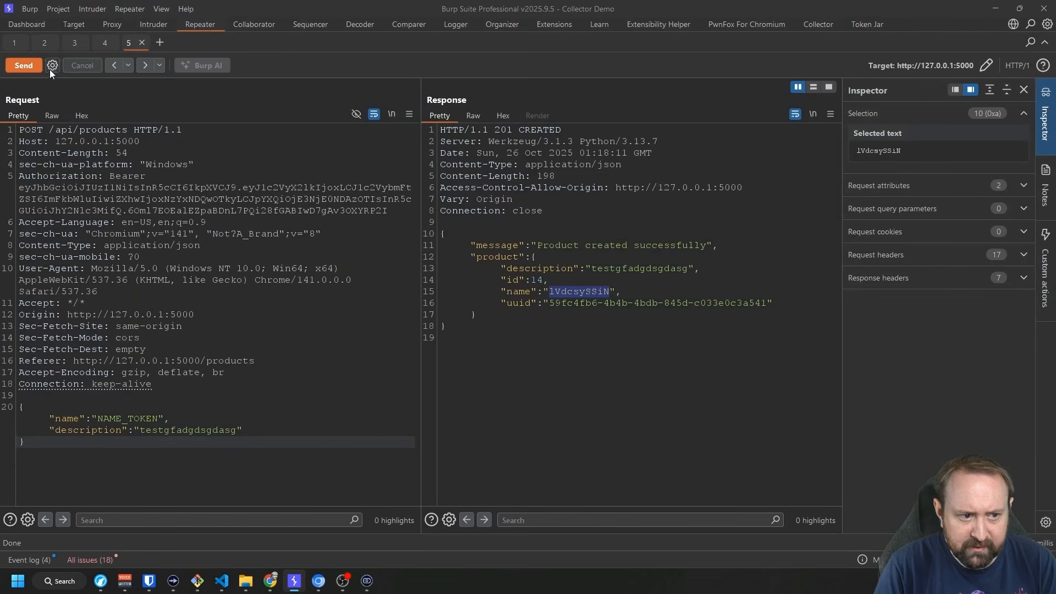
# Change the description to 'Collector Rules!' and send the request five times, each yielding a new random name.
pyautogui.click(115, 407)
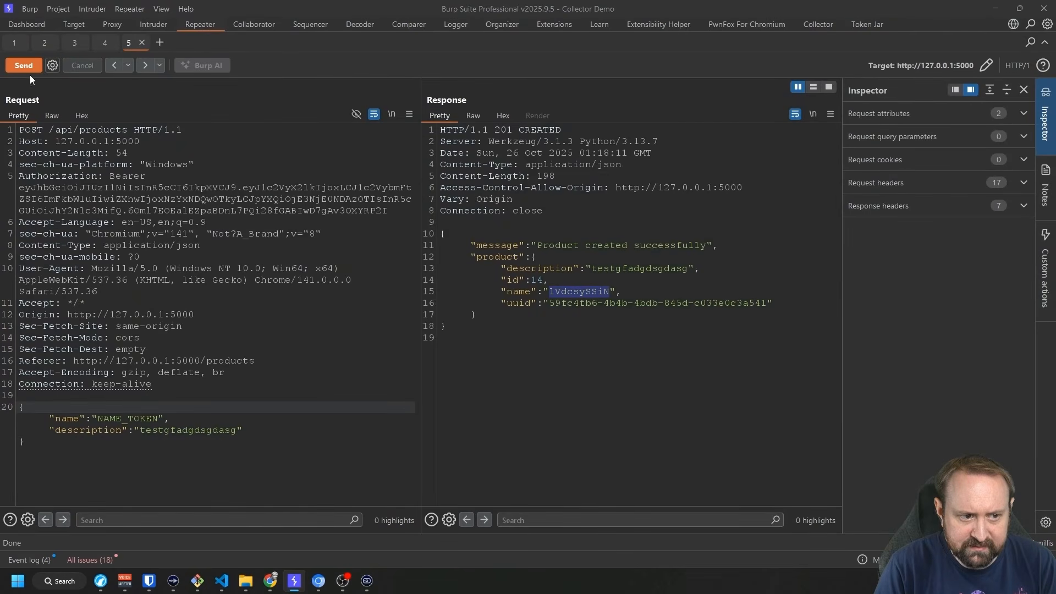
pyautogui.click(297, 429)
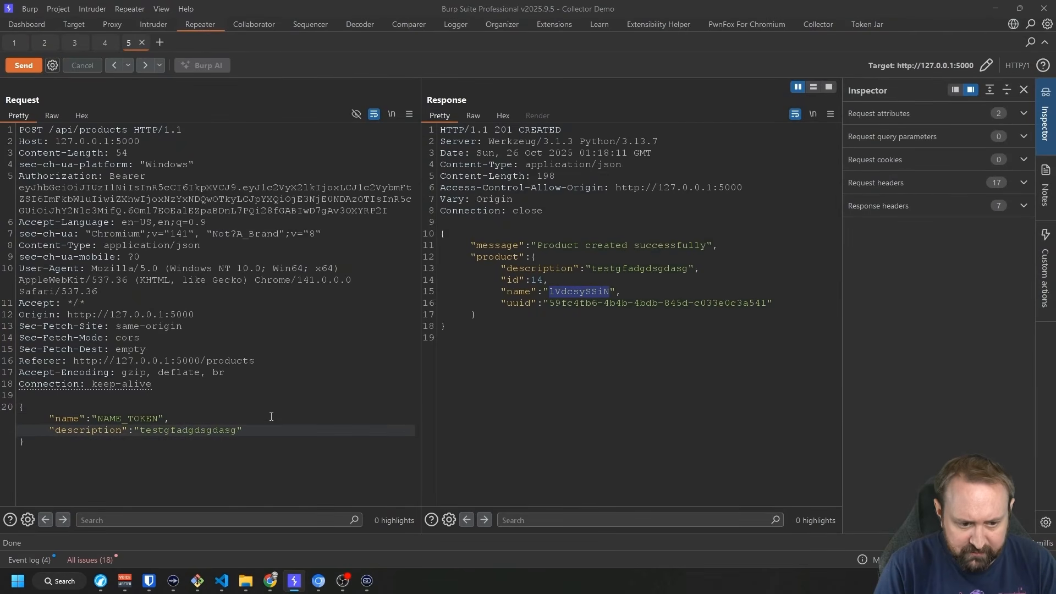
pyautogui.press('BackSpace')
pyautogui.press('BackSpace')
pyautogui.press('BackSpace')
pyautogui.press('BackSpace')
pyautogui.press('BackSpace')
pyautogui.press('BackSpace')
pyautogui.press('BackSpace')
pyautogui.press('BackSpace')
pyautogui.press('BackSpace')
pyautogui.press('BackSpace')
pyautogui.press('BackSpace')
pyautogui.press('BackSpace')
pyautogui.press('BackSpace')
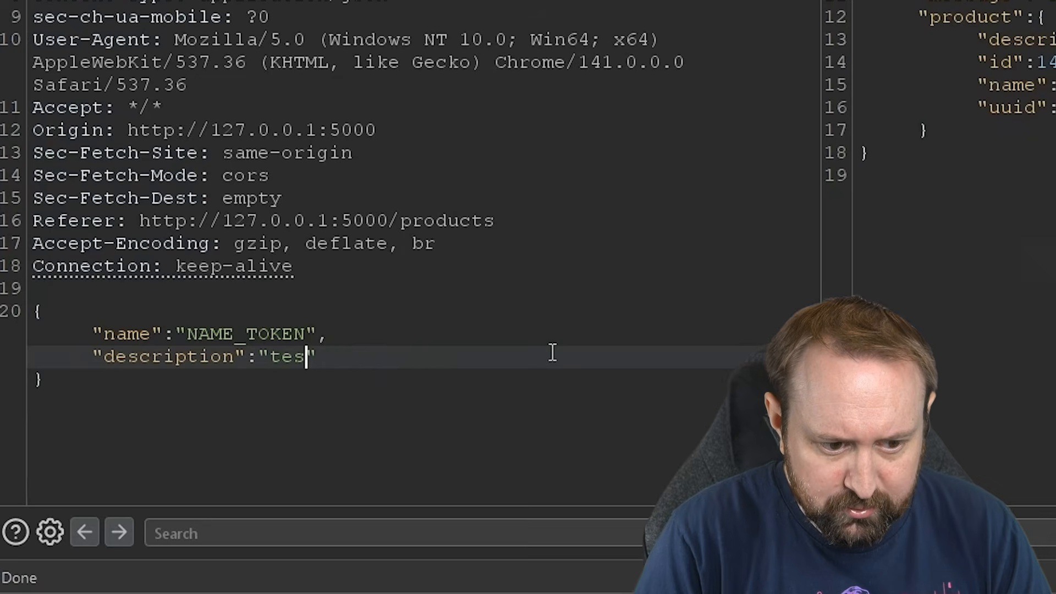
pyautogui.press('BackSpace')
pyautogui.press('BackSpace')
pyautogui.press('BackSpace')
pyautogui.write('Collector')
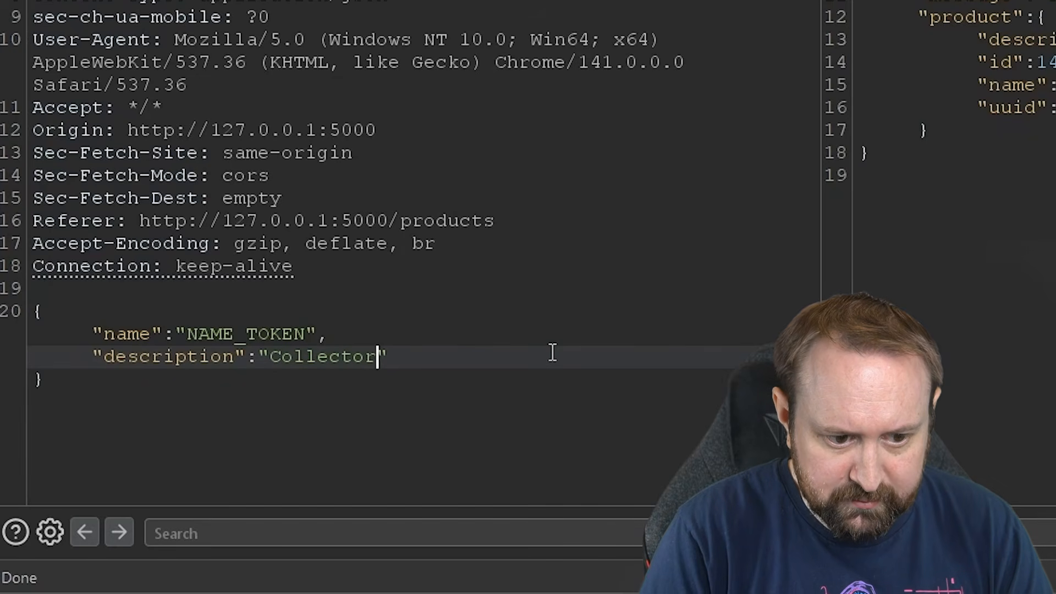
pyautogui.write(' Rules!')
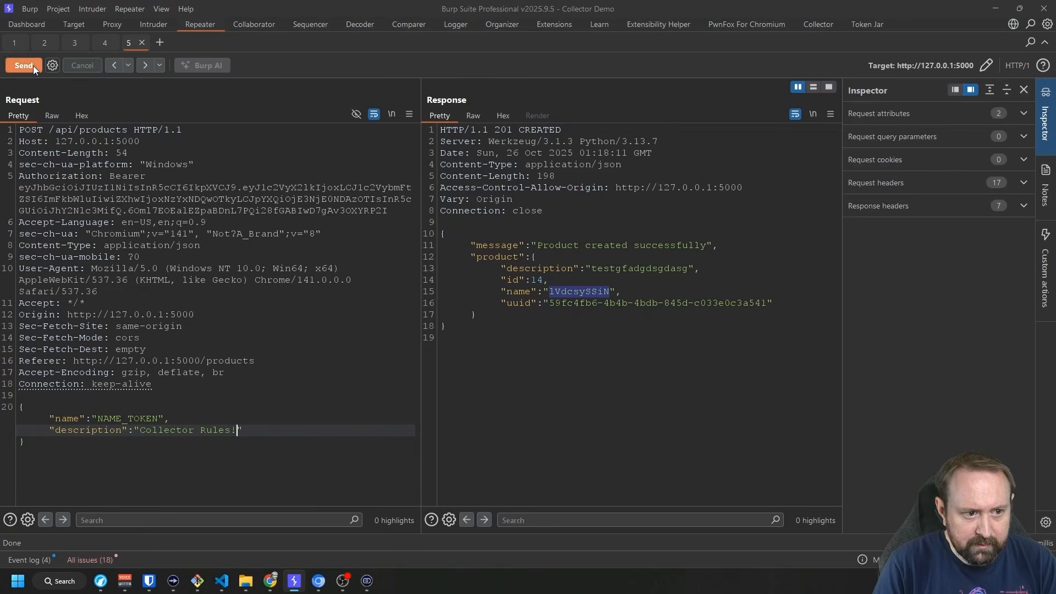
pyautogui.click(33, 65)
pyautogui.doubleClick(592, 292)
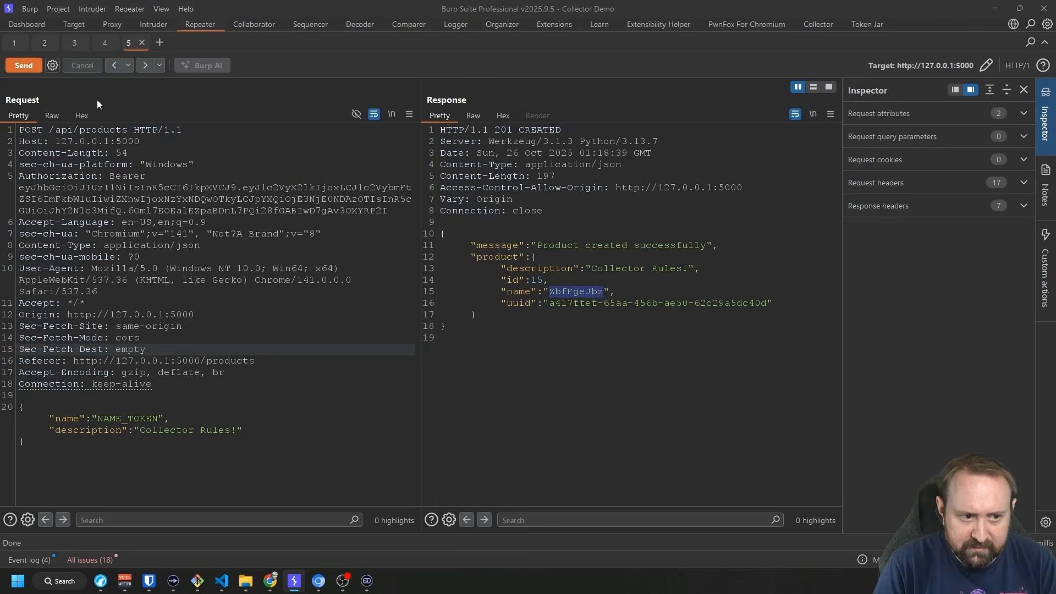
pyautogui.click(30, 66)
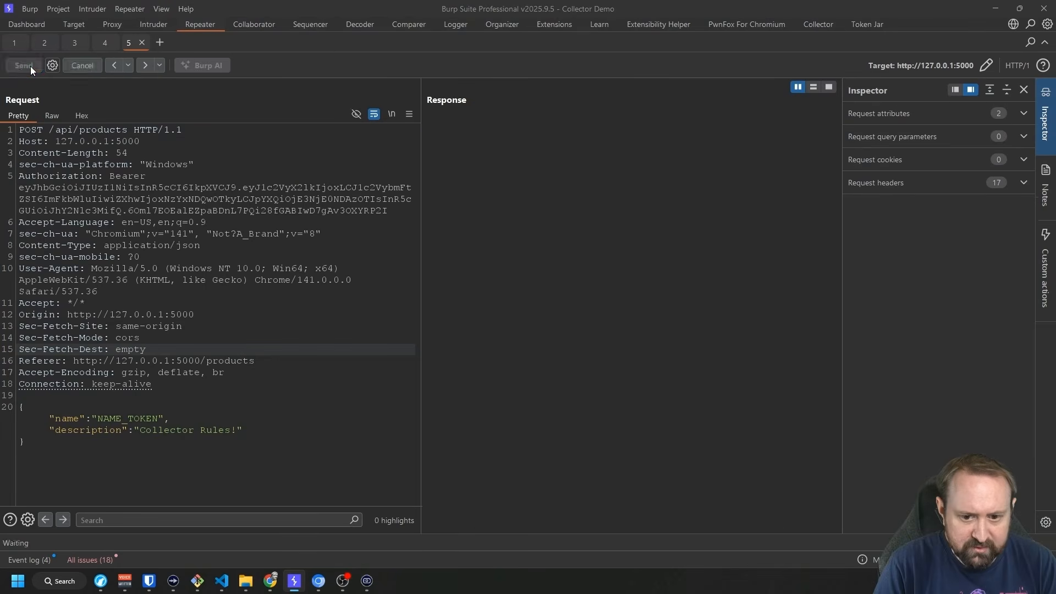
pyautogui.click(31, 66)
pyautogui.click(31, 67)
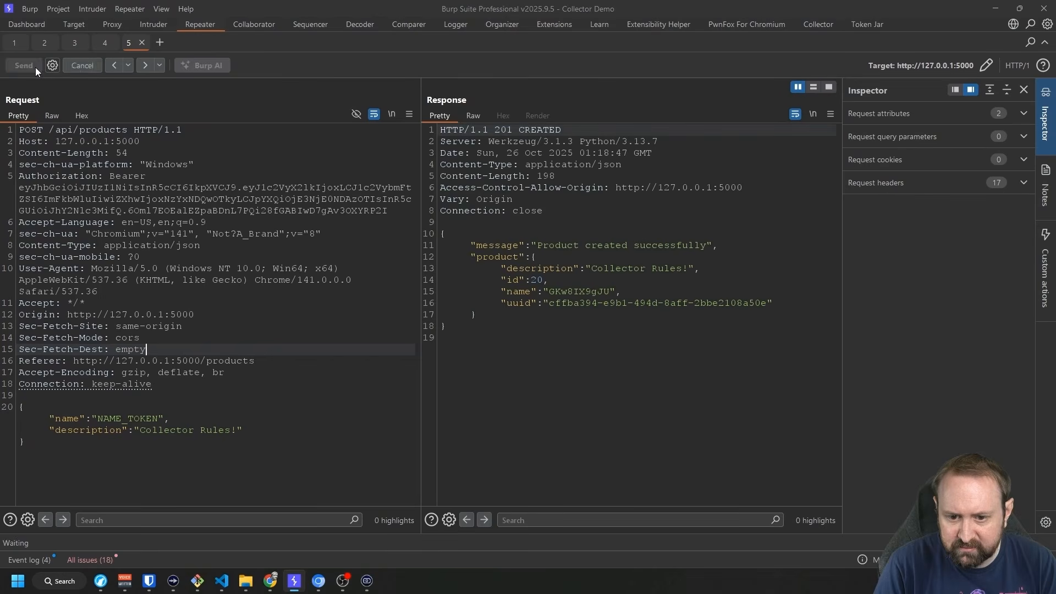
pyautogui.click(35, 67)
pyautogui.doubleClick(580, 291)
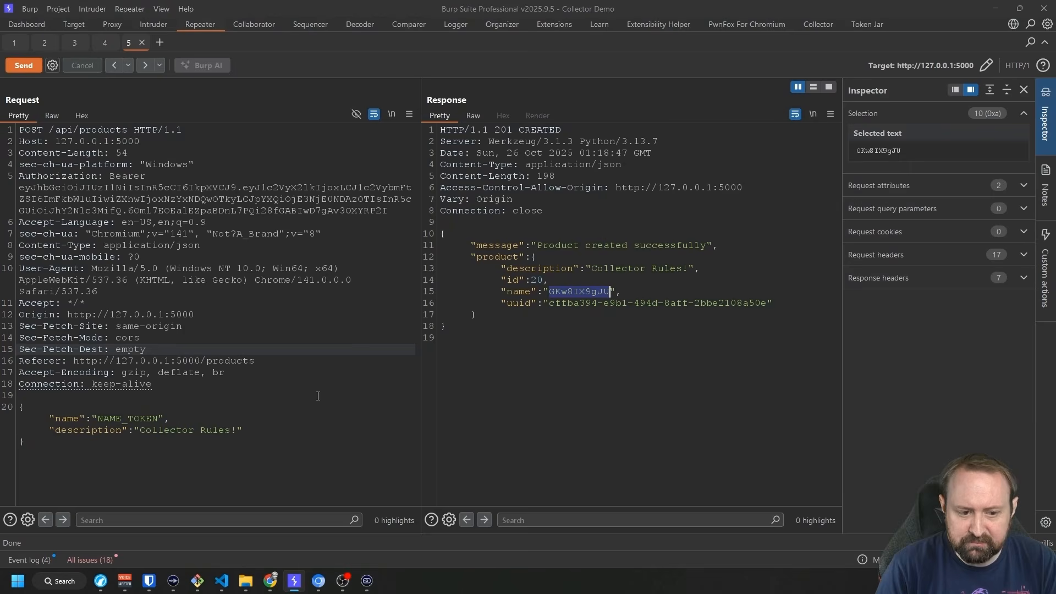
# Switch to the Collector extension to view its global controls.
pyautogui.click(820, 24)
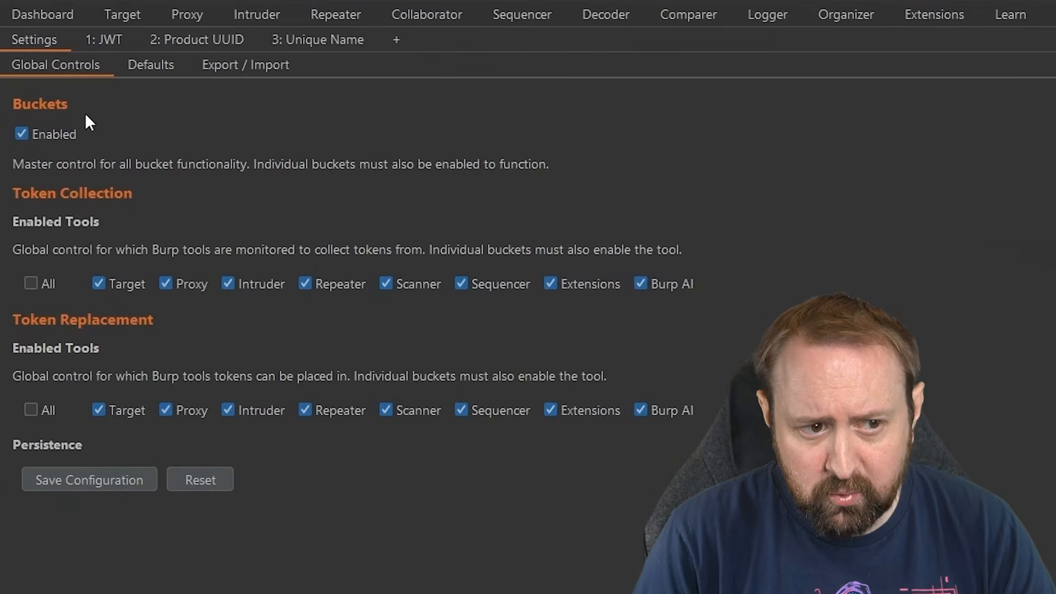
# Toggle Buckets Enabled off and back on, then exclude Proxy from global token collection.
pyautogui.click(64, 137)
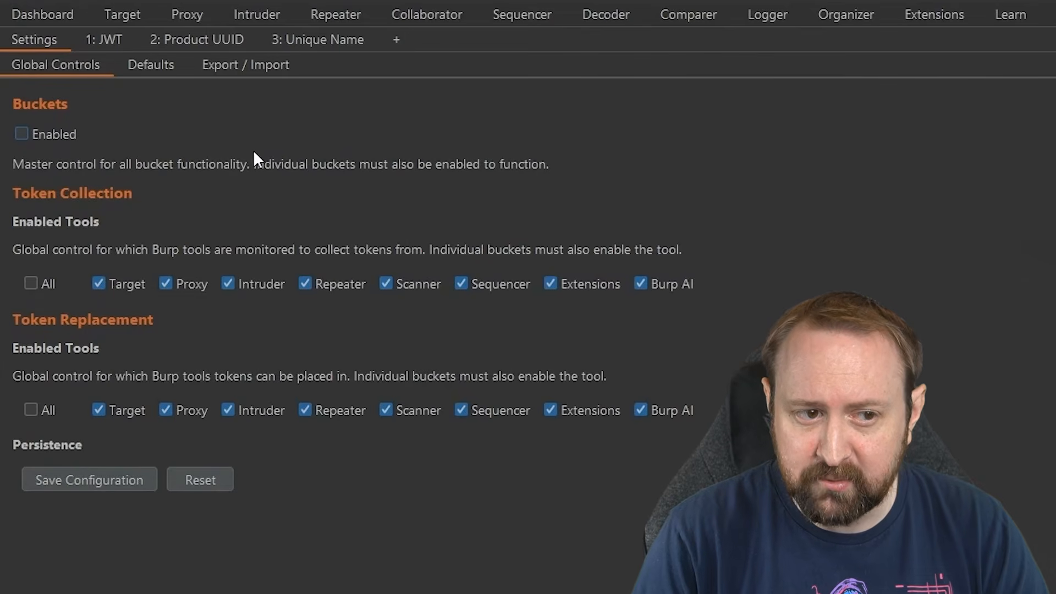
pyautogui.click(60, 132)
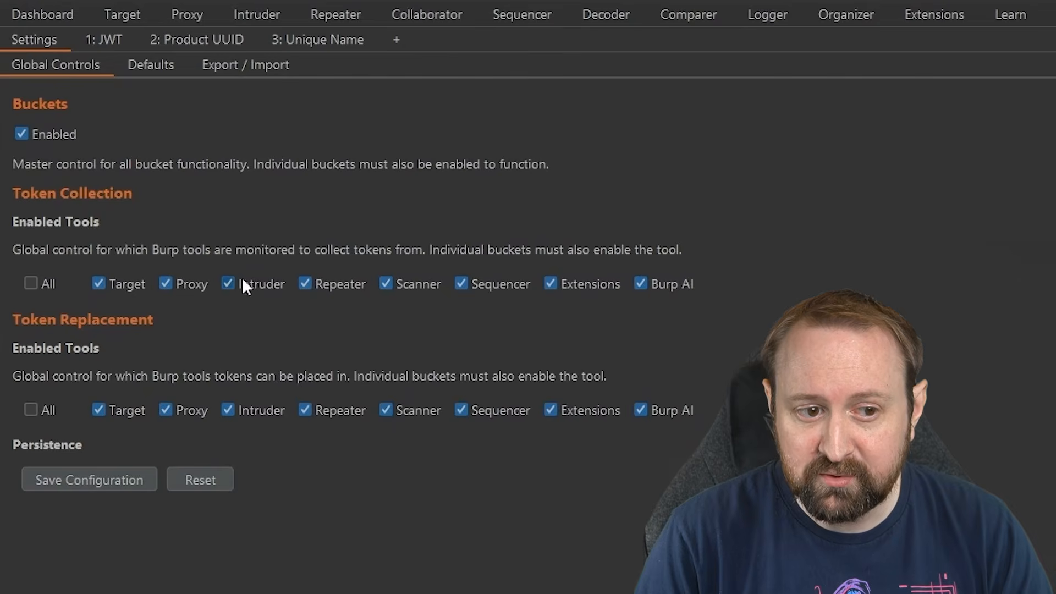
pyautogui.click(168, 282)
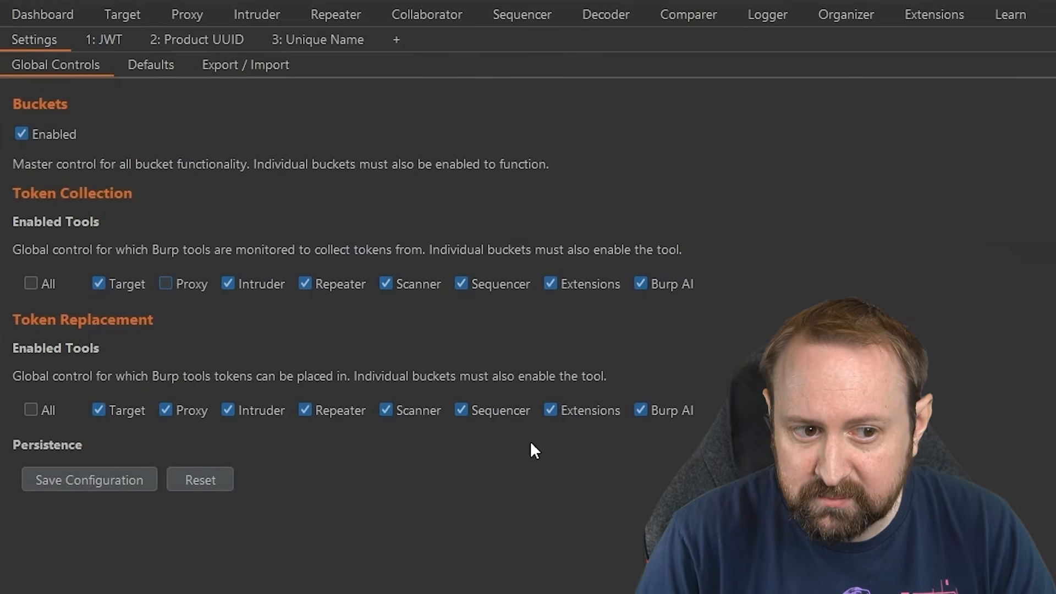
# Compare the JWT and Unique Name bucket pages with the global controls, then open default bucket settings.
pyautogui.click(104, 38)
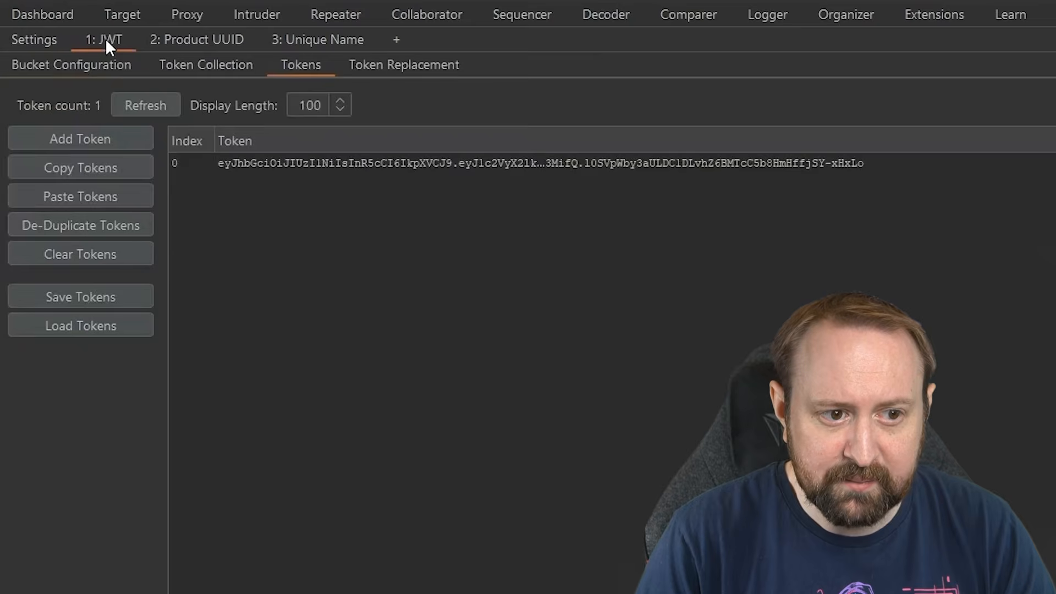
pyautogui.click(186, 65)
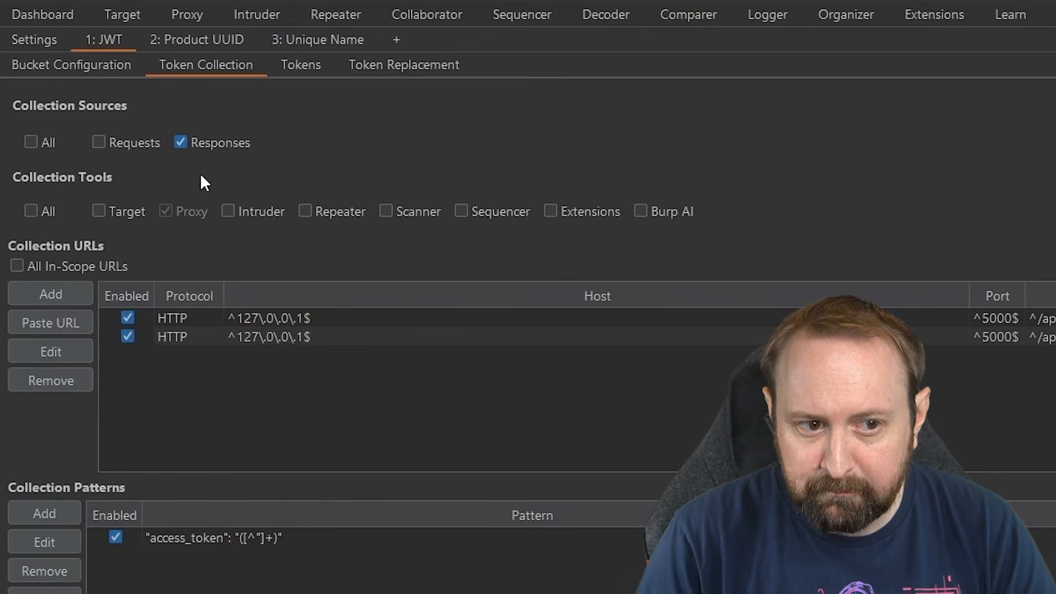
pyautogui.click(48, 32)
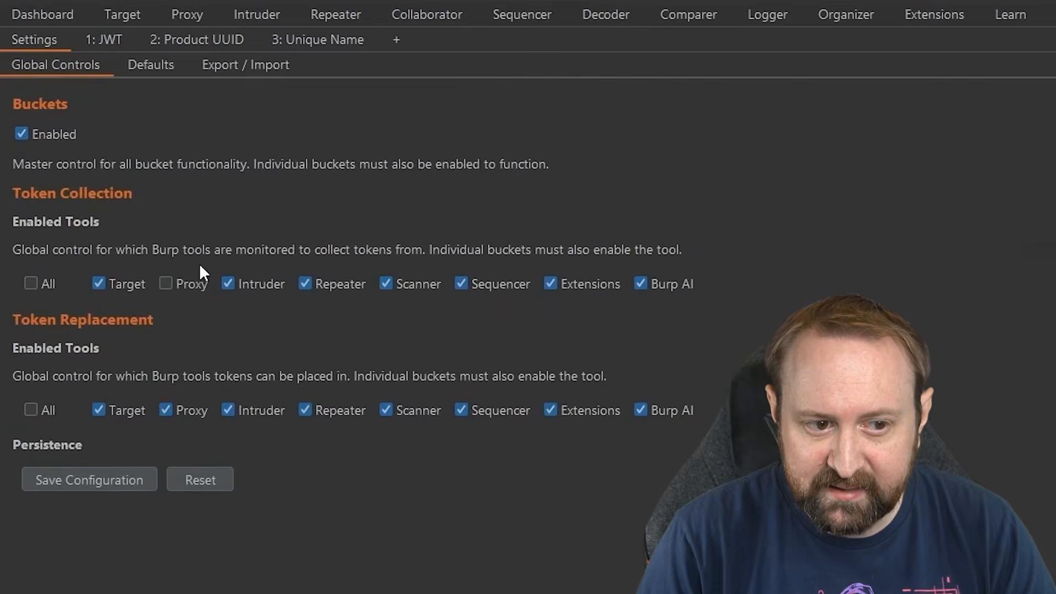
pyautogui.click(104, 40)
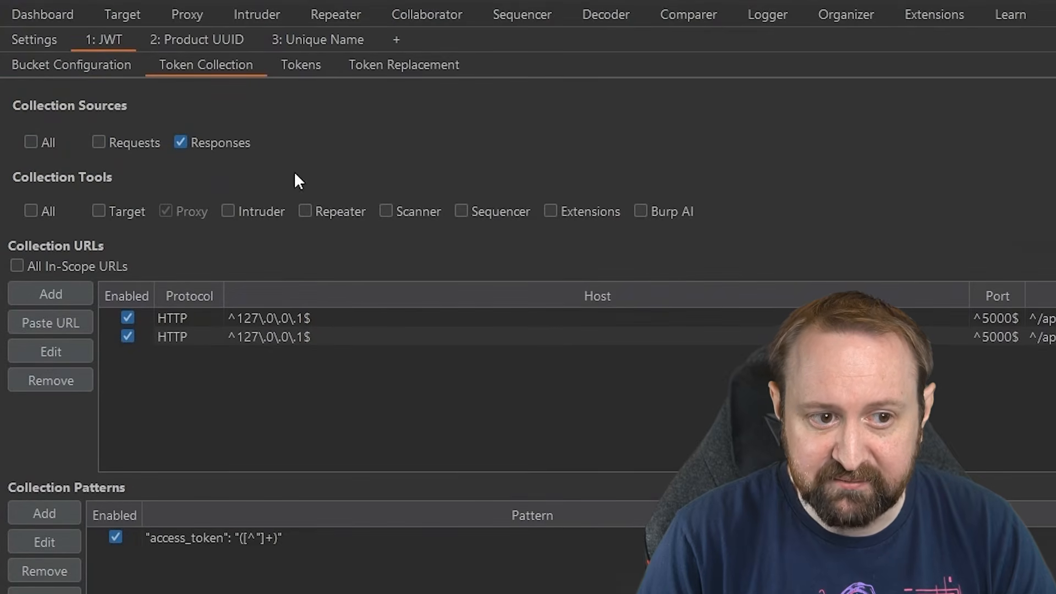
pyautogui.click(50, 41)
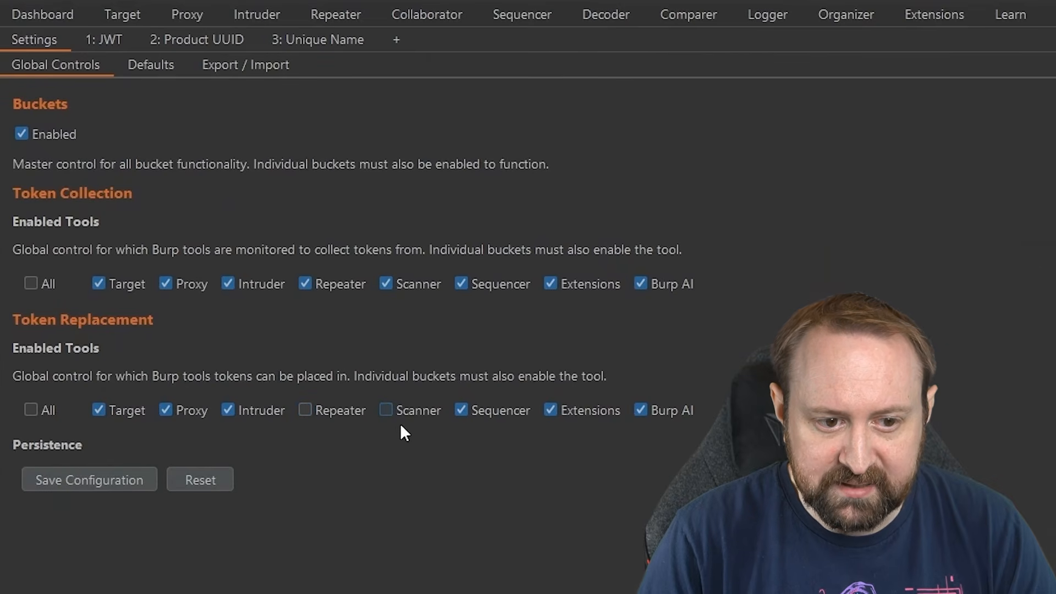
pyautogui.click(316, 43)
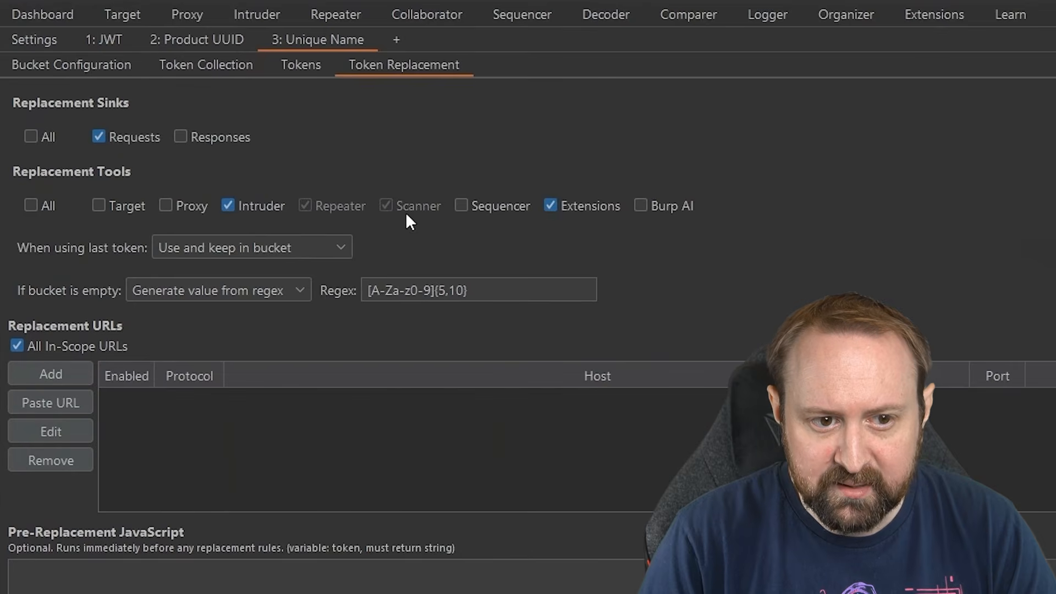
pyautogui.click(50, 43)
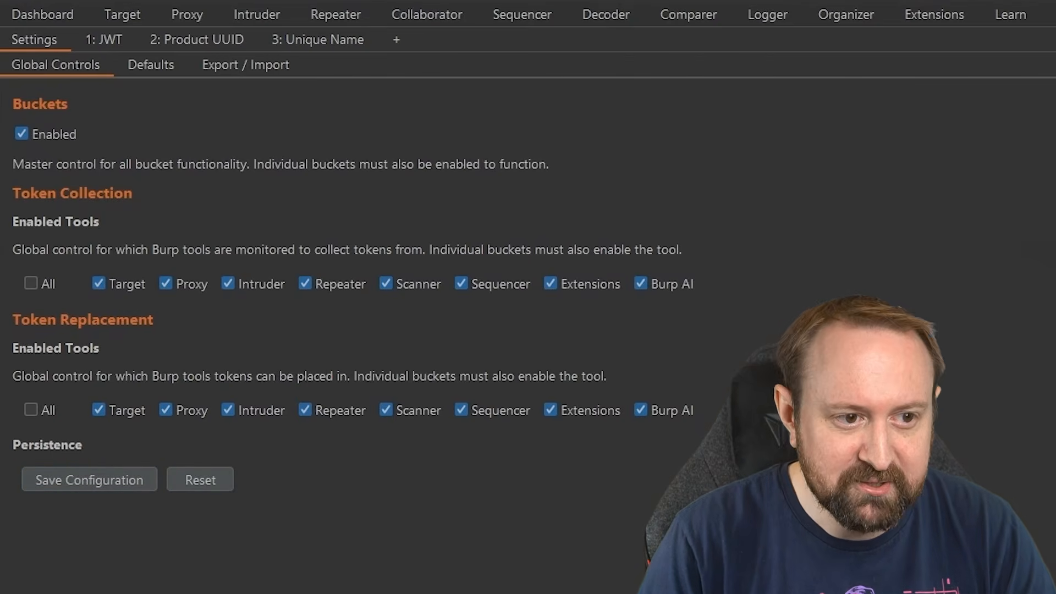
pyautogui.click(151, 65)
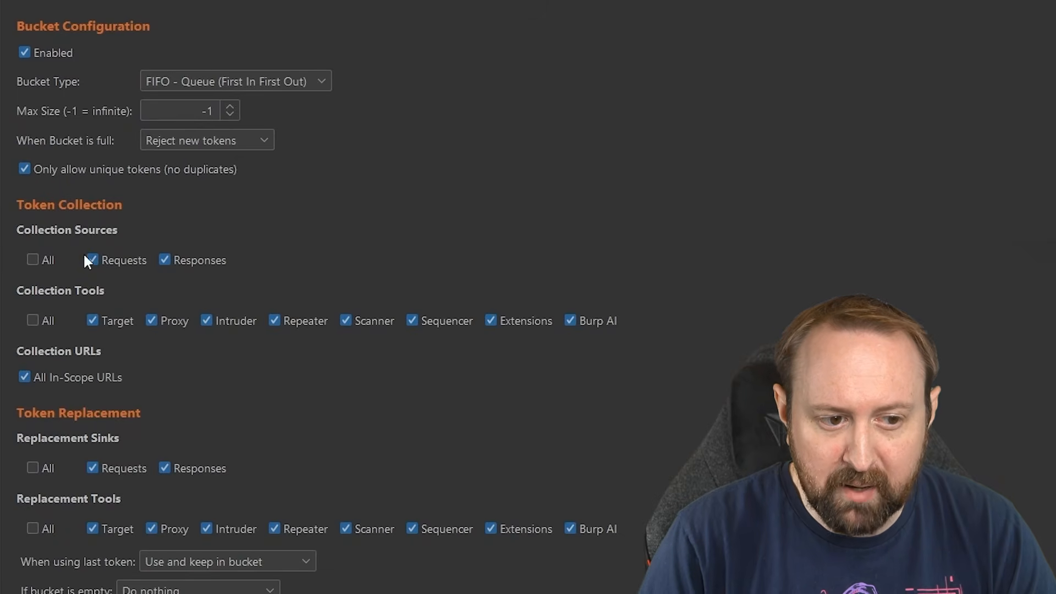
# Set Collector's default collection sources to requests only, turning off response token collection.
pyautogui.click(171, 263)
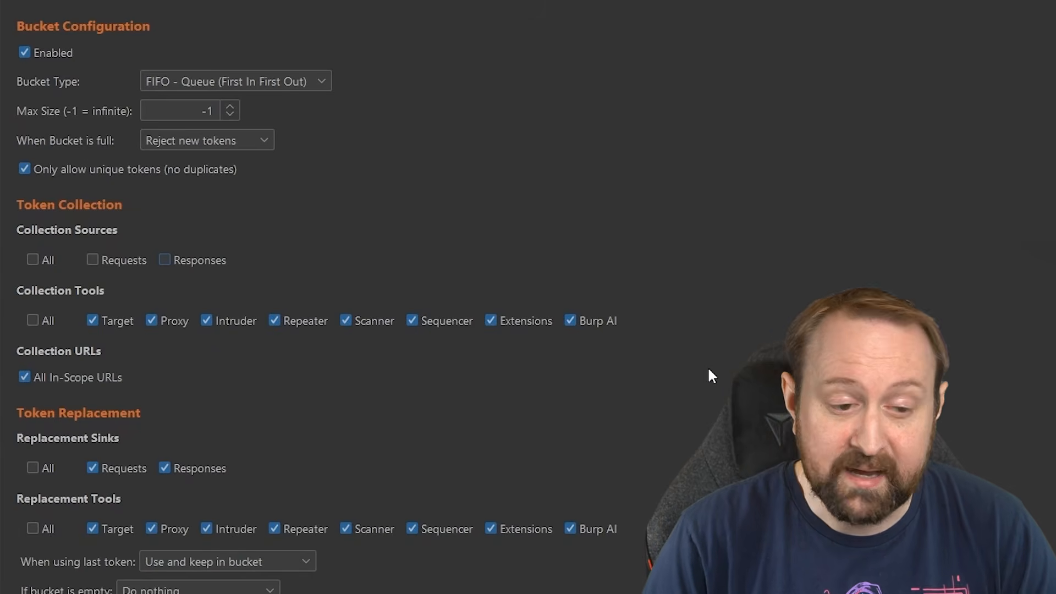
pyautogui.click(92, 260)
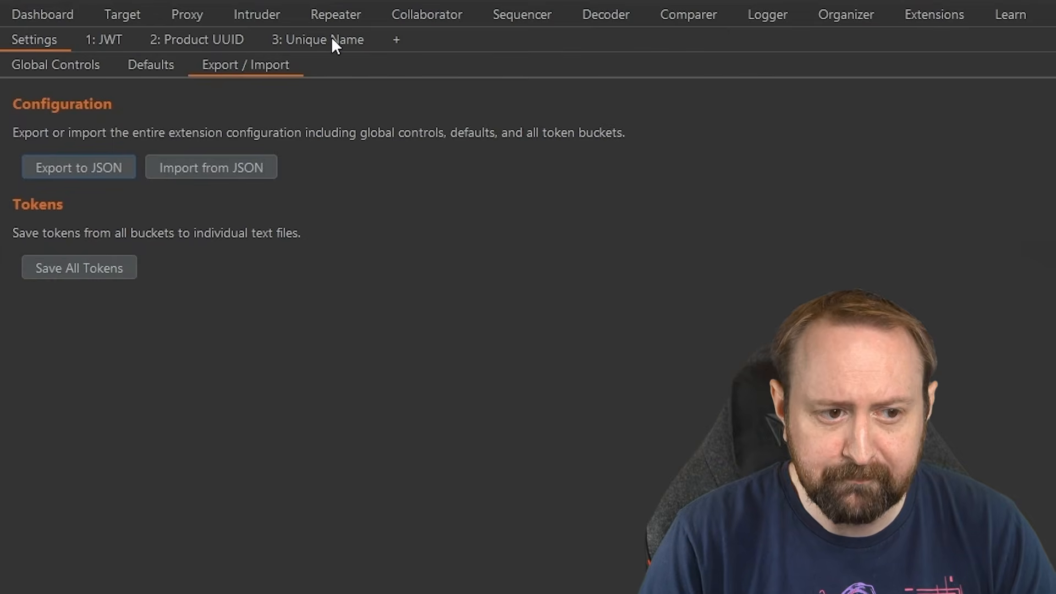
pyautogui.click(222, 39)
pyautogui.click(296, 63)
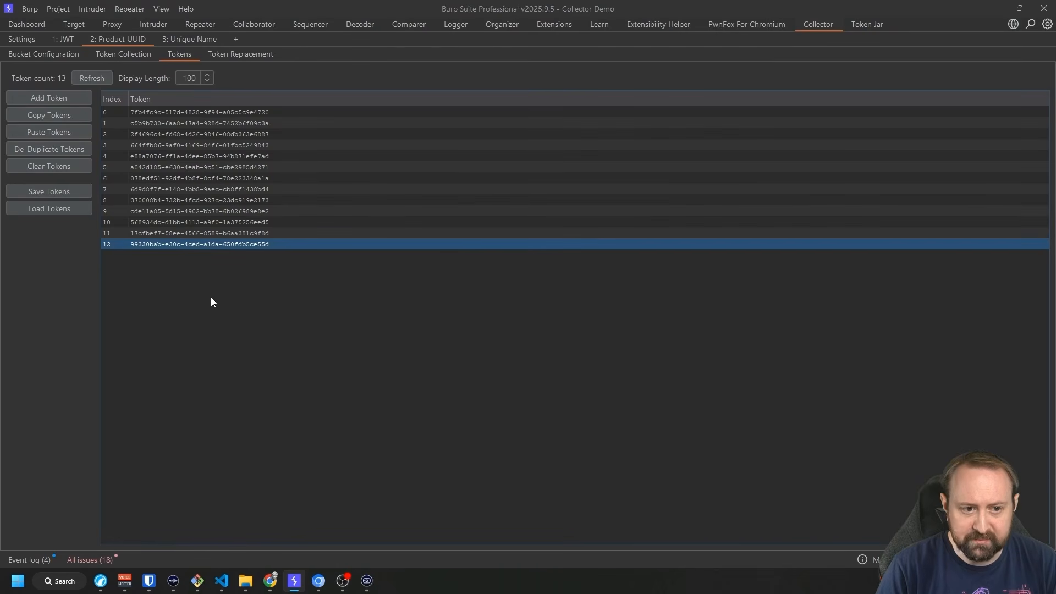
pyautogui.click(75, 39)
pyautogui.click(124, 39)
pyautogui.click(181, 39)
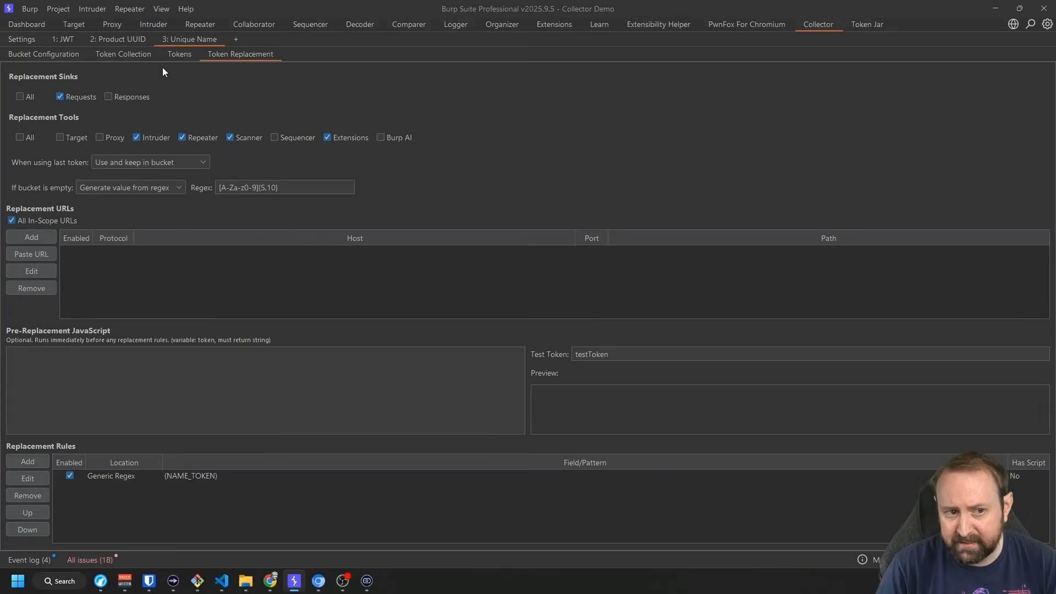
pyautogui.click(132, 41)
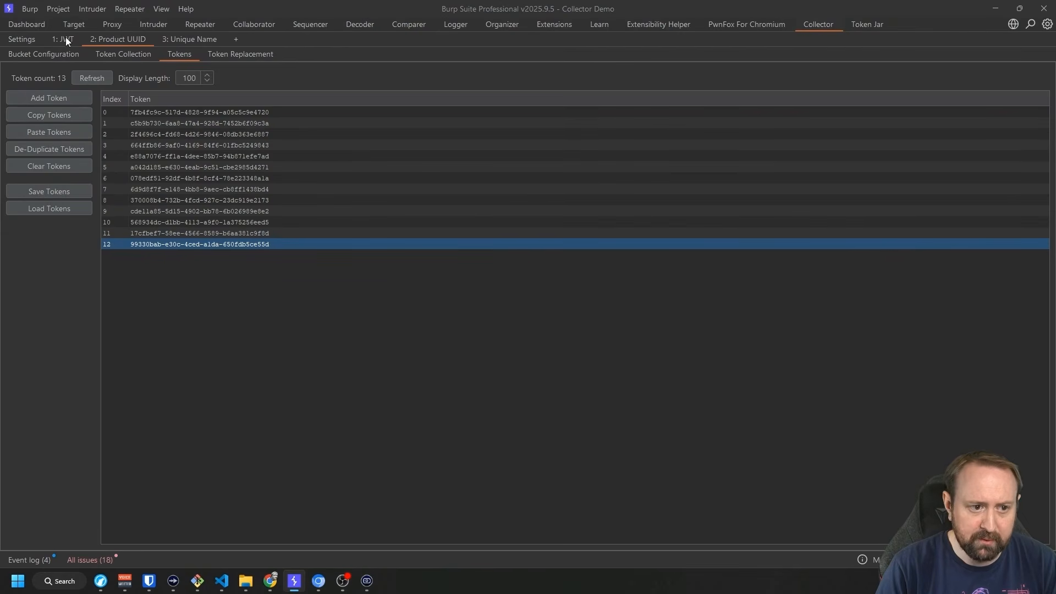
pyautogui.click(24, 41)
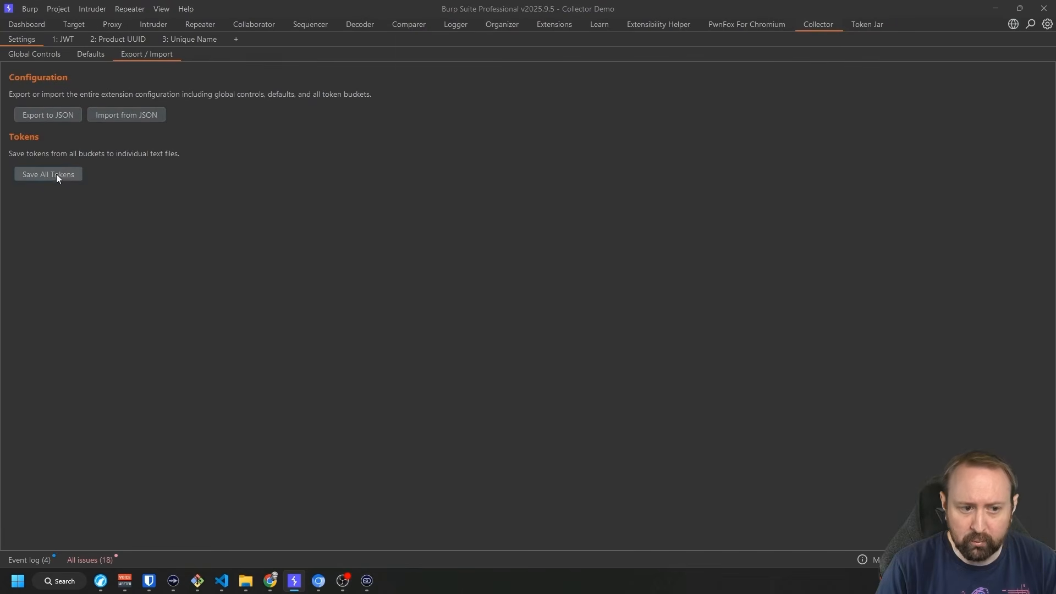